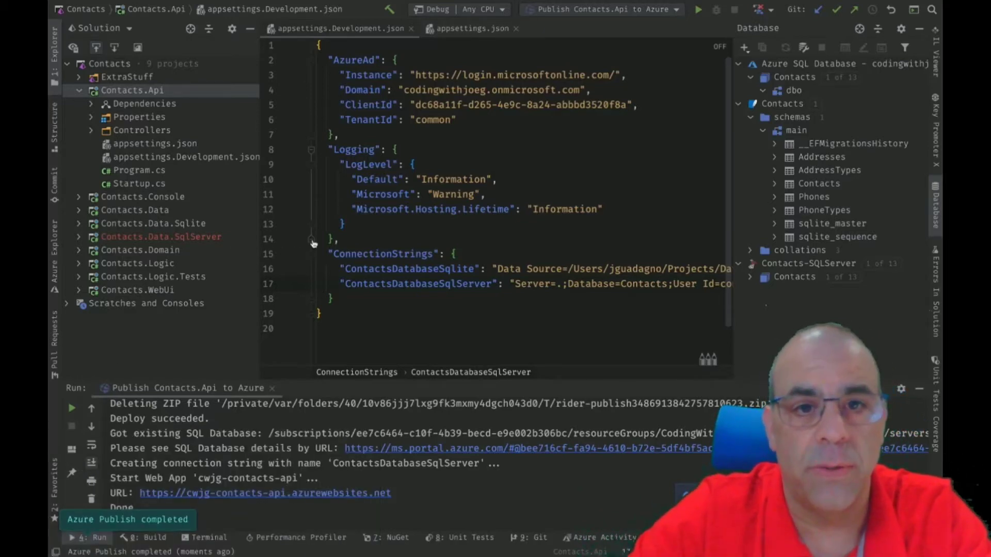
# Switch from Rider to Edge, which shows the codingwithjoeg-contacts SQL server overview.
pyautogui.hotkey('ctrl', 'Left')
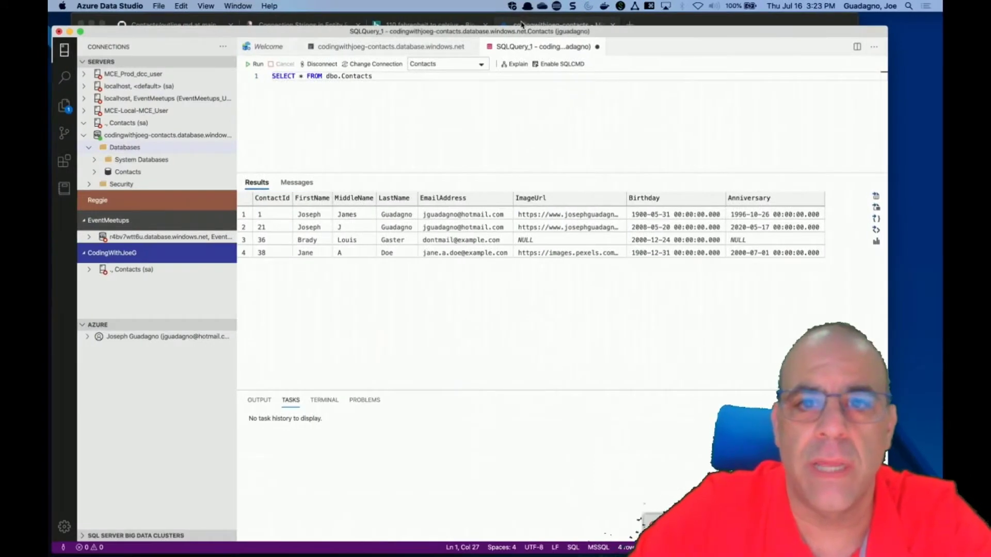
pyautogui.click(523, 23)
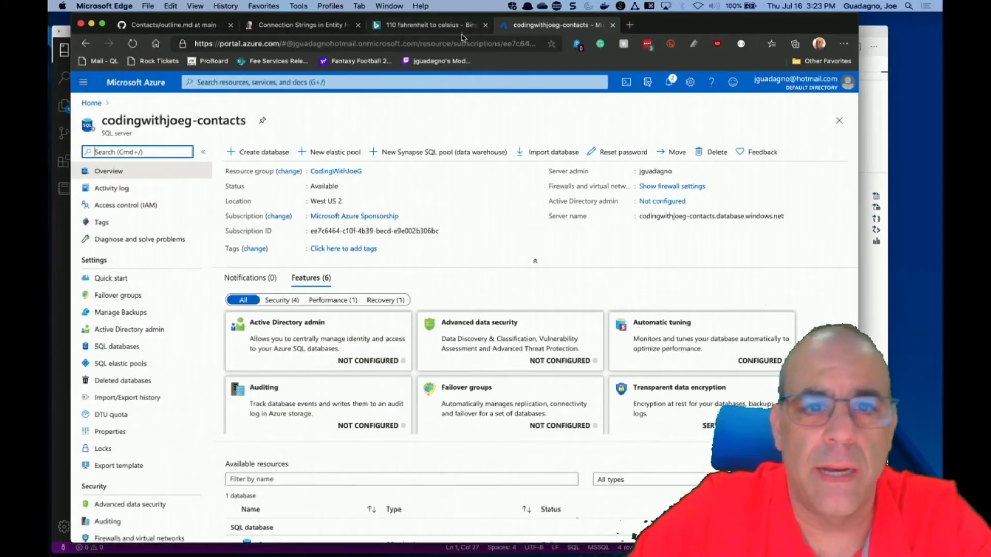
# From the portal home, search 'cont' and open the cwjg-contacts-api App Service.
pyautogui.click(91, 103)
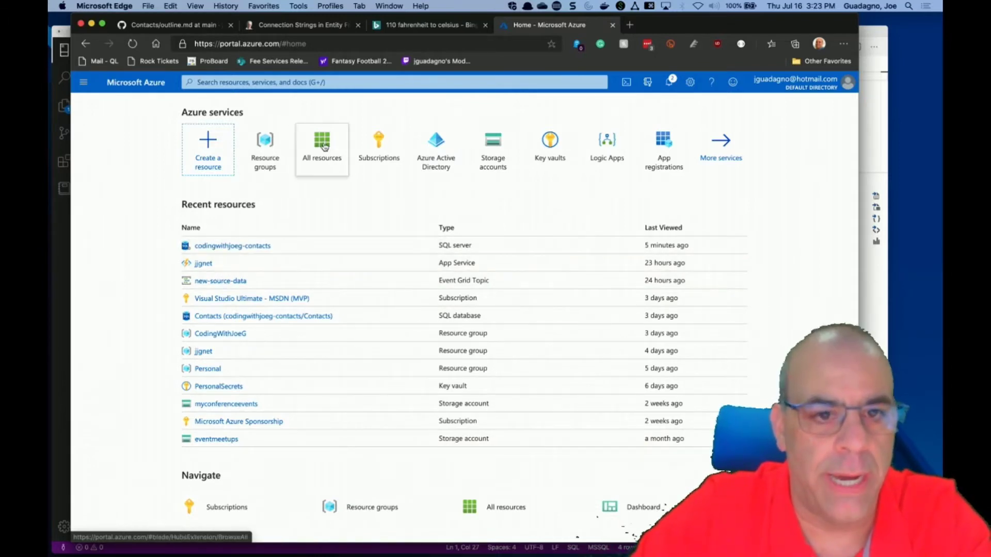
pyautogui.moveTo(325, 147)
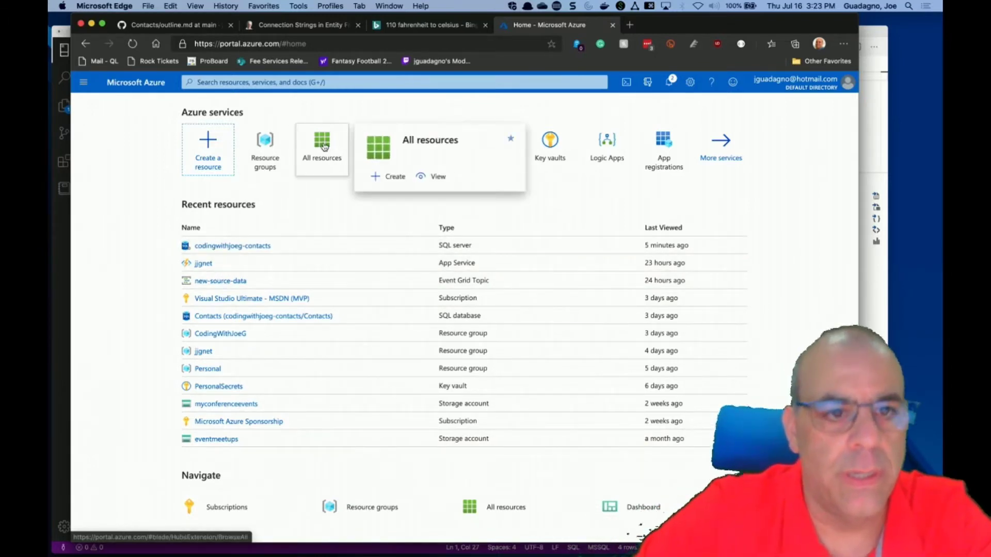
pyautogui.click(317, 83)
pyautogui.write('c')
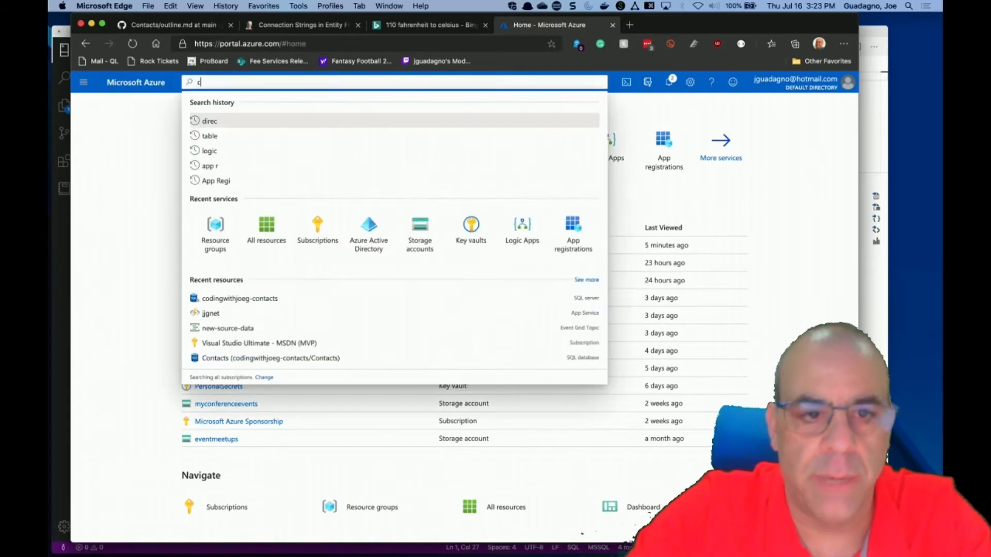
pyautogui.write('ont')
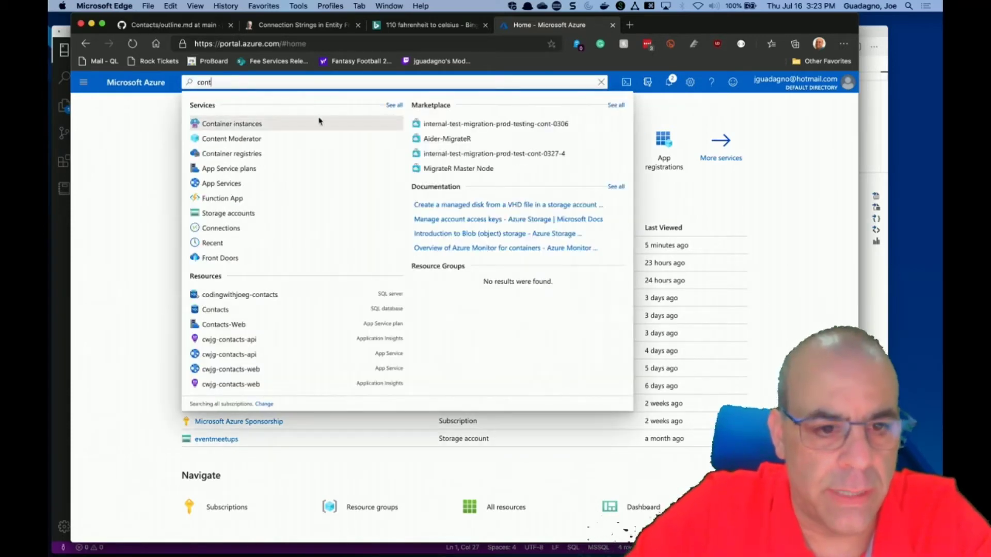
pyautogui.click(255, 355)
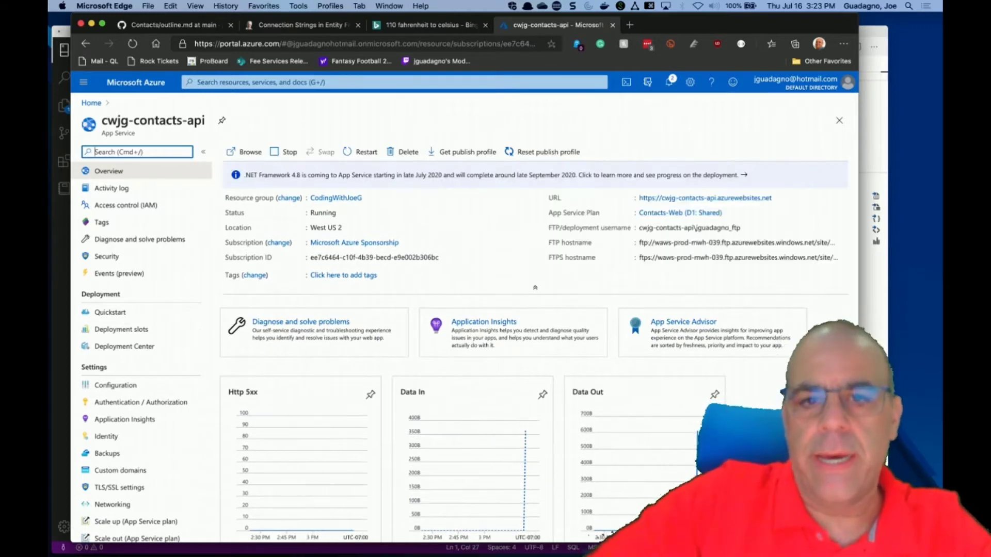
# Open the App Service's Configuration page listing the ContactsDatabaseSqlServer connection string.
pyautogui.scroll(-1, 518, 435)
pyautogui.scroll(-4, 518, 435)
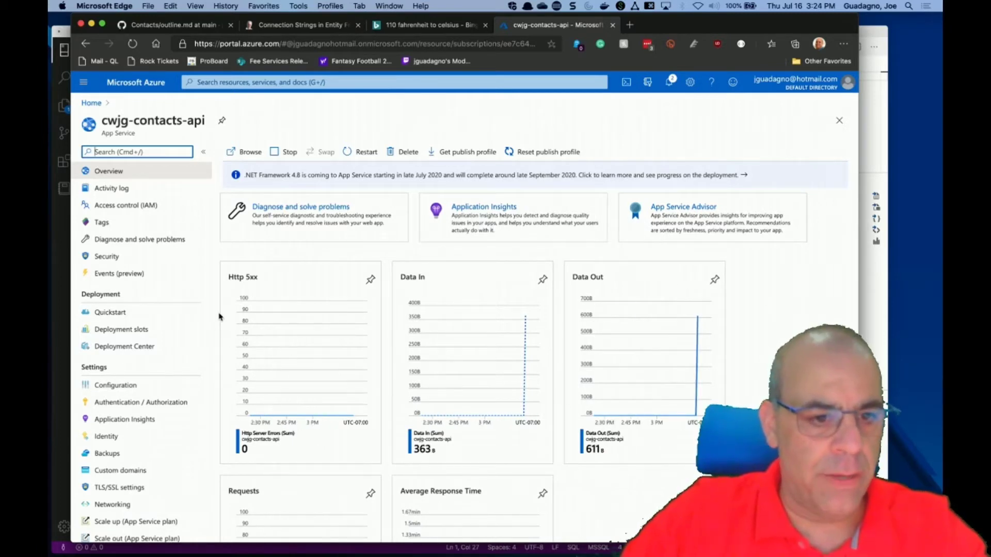
pyautogui.scroll(-4, 219, 316)
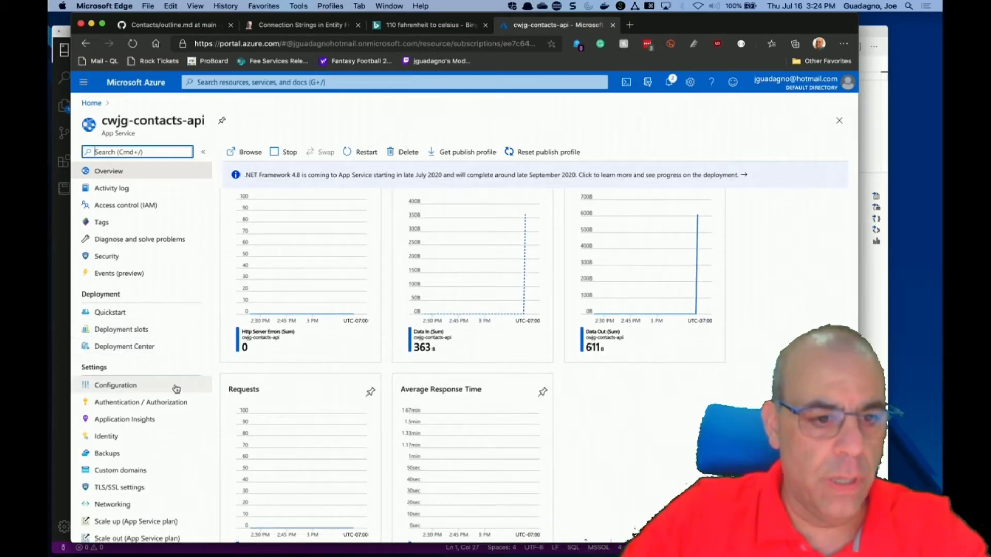
pyautogui.click(127, 390)
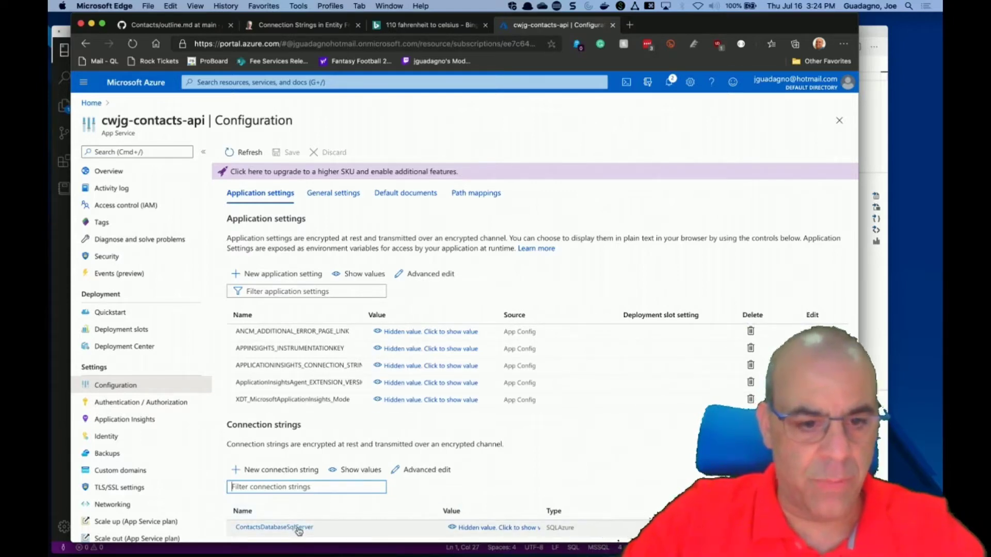
# Reveal and inspect ContactsDatabaseSqlServer, pointing to codingwithjoeg-contacts.database.windows.net,1433.
pyautogui.click(484, 532)
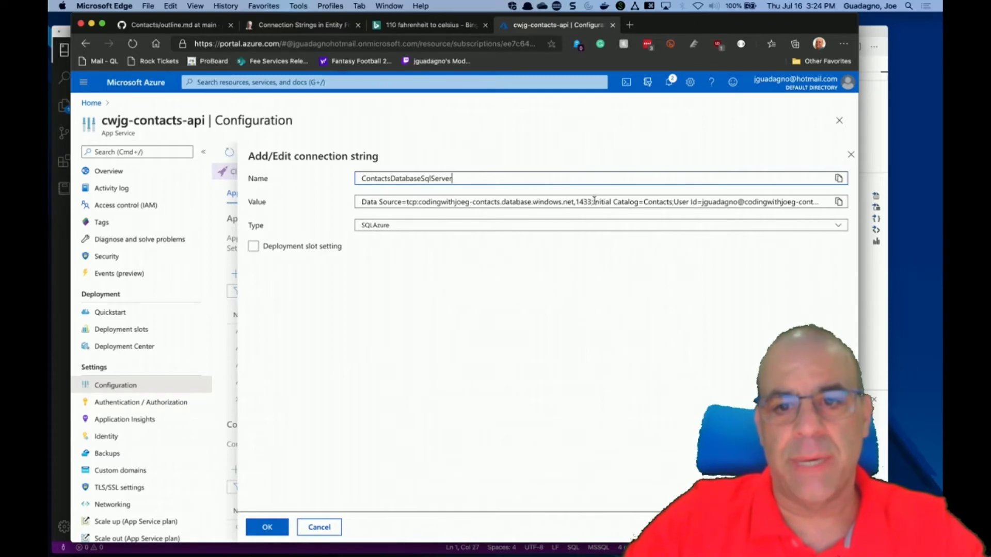
pyautogui.click(674, 205)
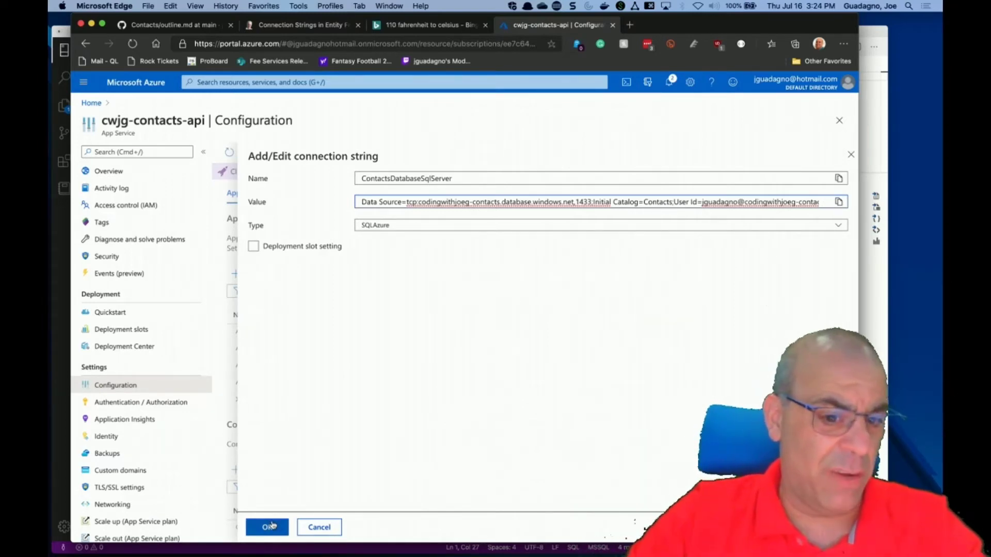
pyautogui.click(268, 527)
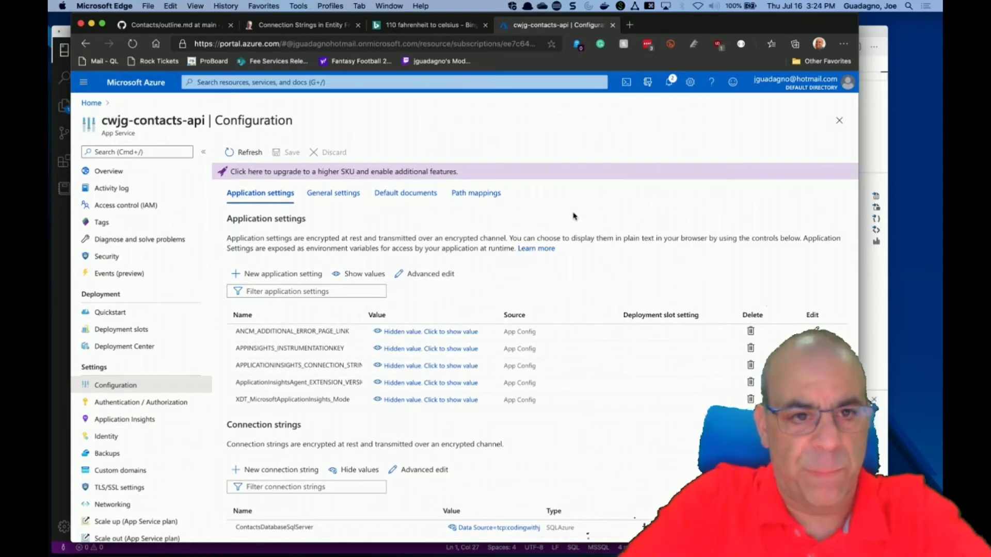
# Launch Postman through Spotlight search.
pyautogui.press('cmd+space')
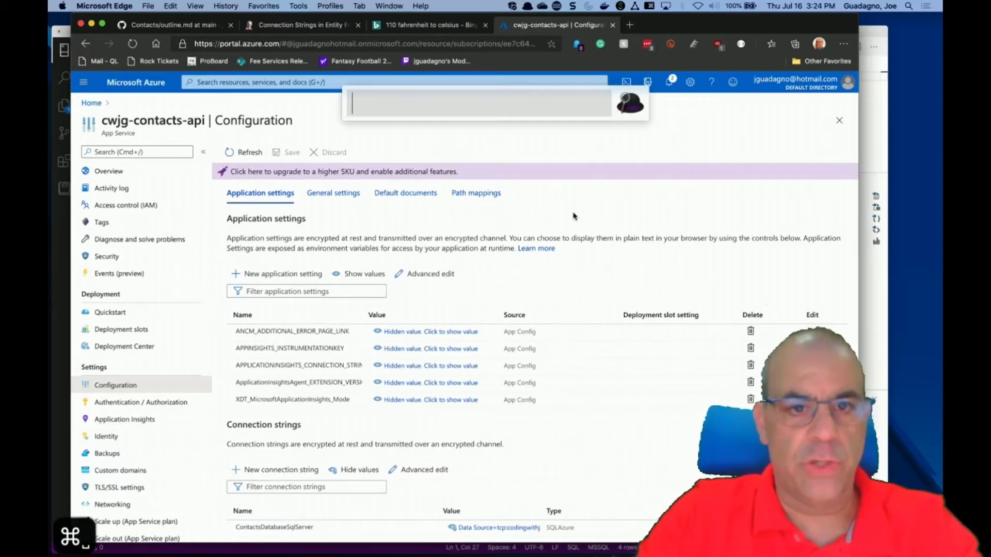
pyautogui.write('pos')
pyautogui.press('cmd+space')
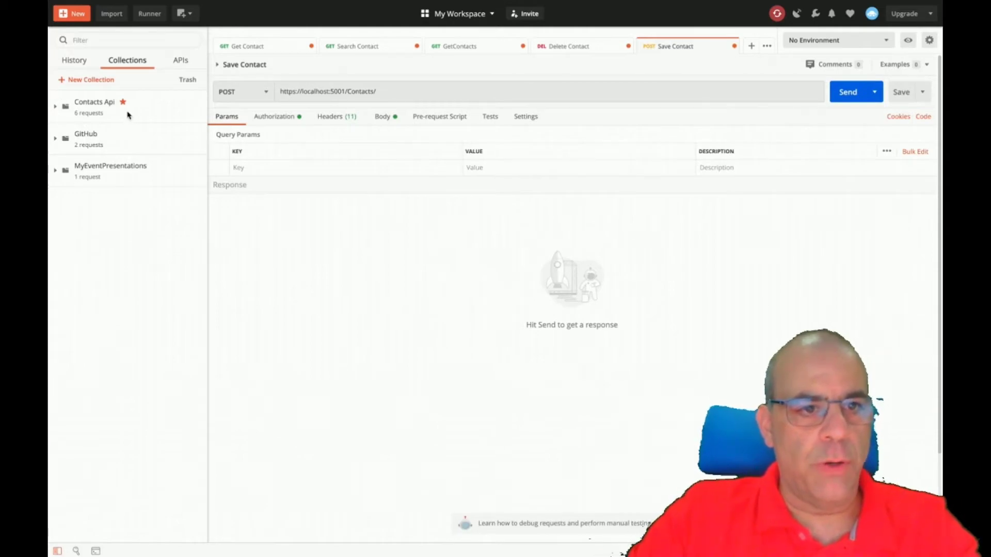
# Expand the Contacts Api collection and open Manage Environments.
pyautogui.click(55, 108)
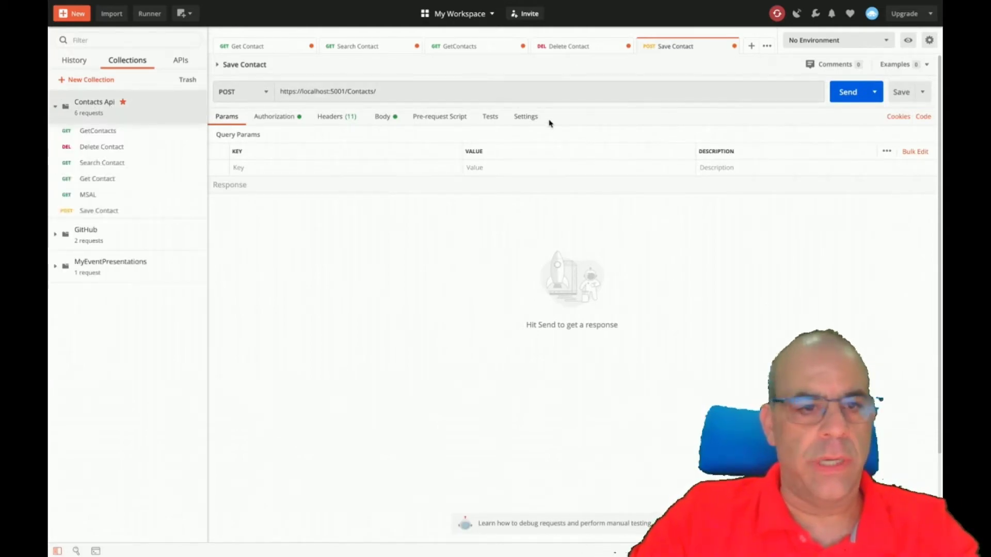
pyautogui.click(886, 41)
pyautogui.click(929, 40)
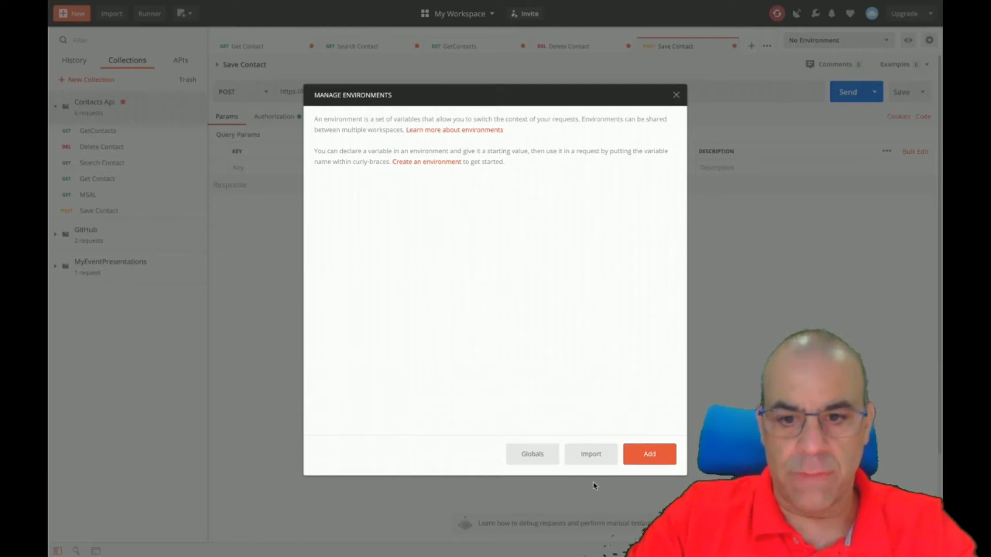
# Create a new environment named Azure and add a url variable.
pyautogui.click(643, 459)
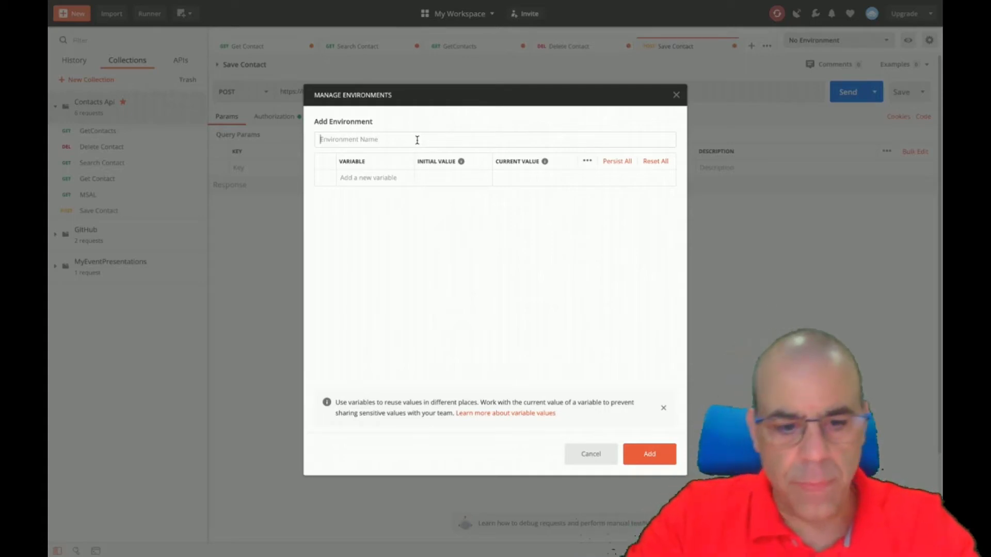
pyautogui.write('A')
pyautogui.press('BackSpace')
pyautogui.write('P')
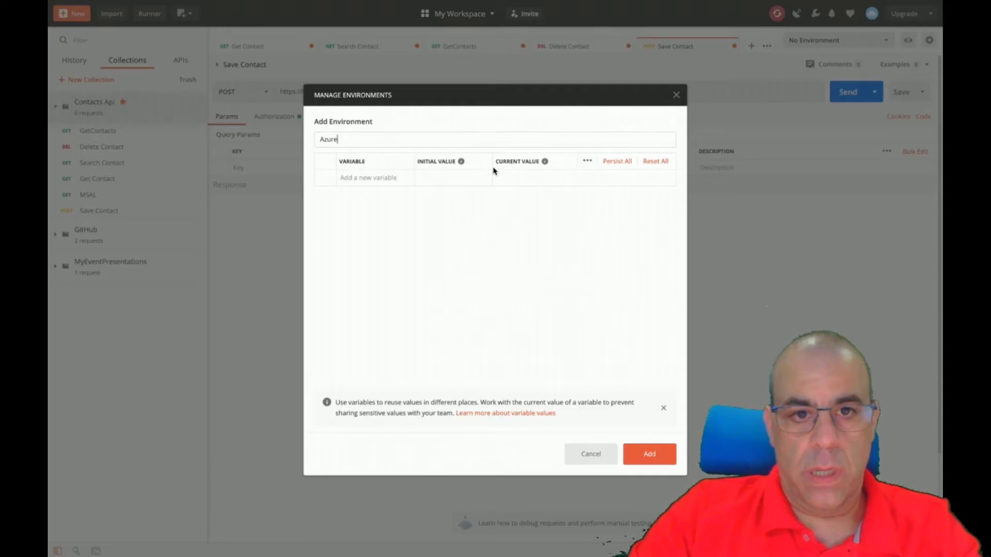
pyautogui.click(395, 178)
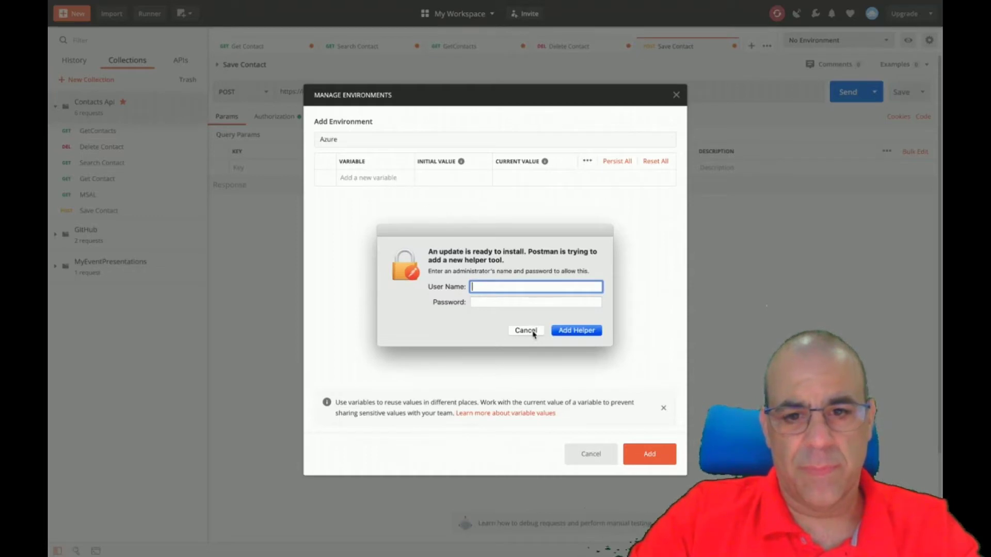
pyautogui.click(533, 335)
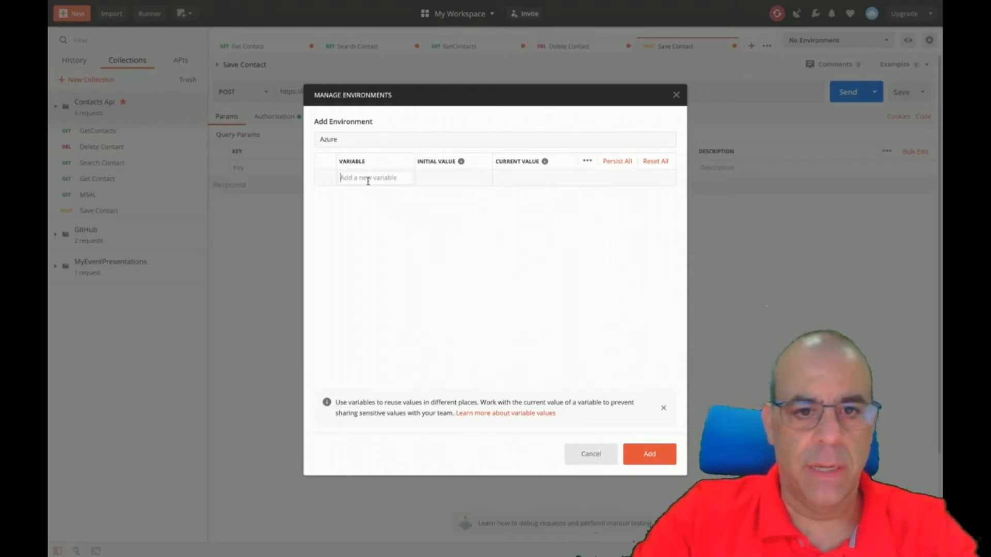
pyautogui.write('url')
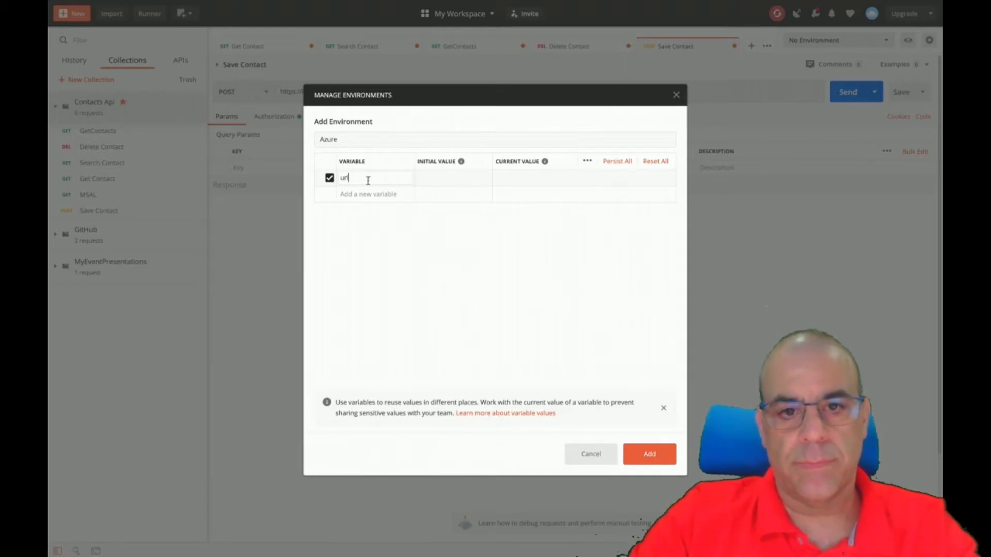
pyautogui.press('super+alt+c')
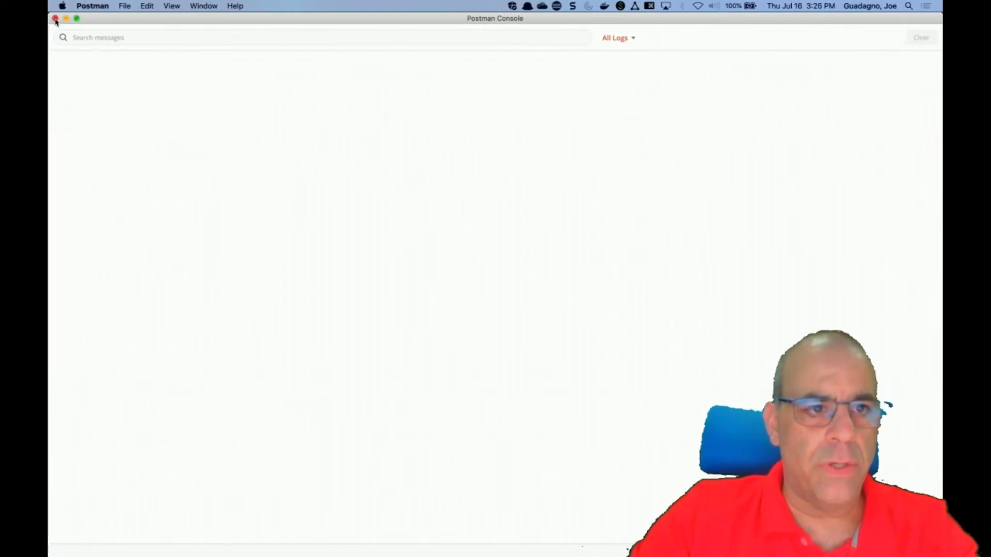
pyautogui.click(55, 19)
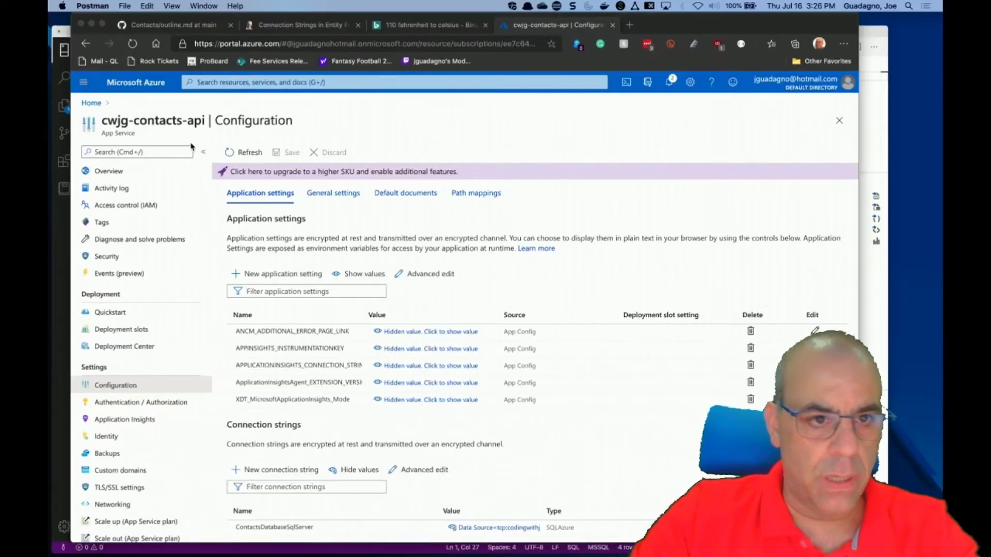
pyautogui.click(110, 171)
pyautogui.click(107, 172)
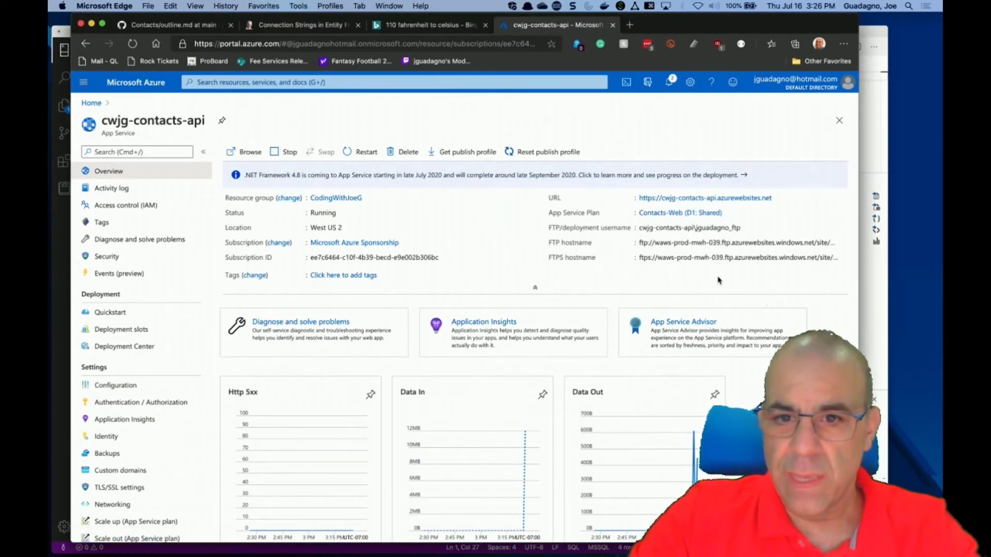
pyautogui.click(778, 198)
pyautogui.hotkey('ctrl', 'Right')
pyautogui.click(435, 176)
pyautogui.press('super+v')
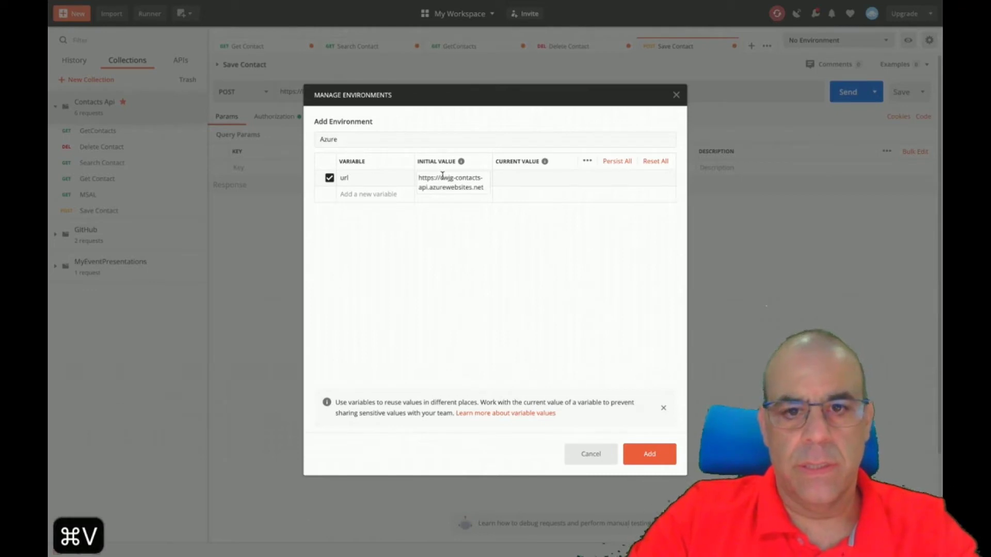
pyautogui.click(648, 457)
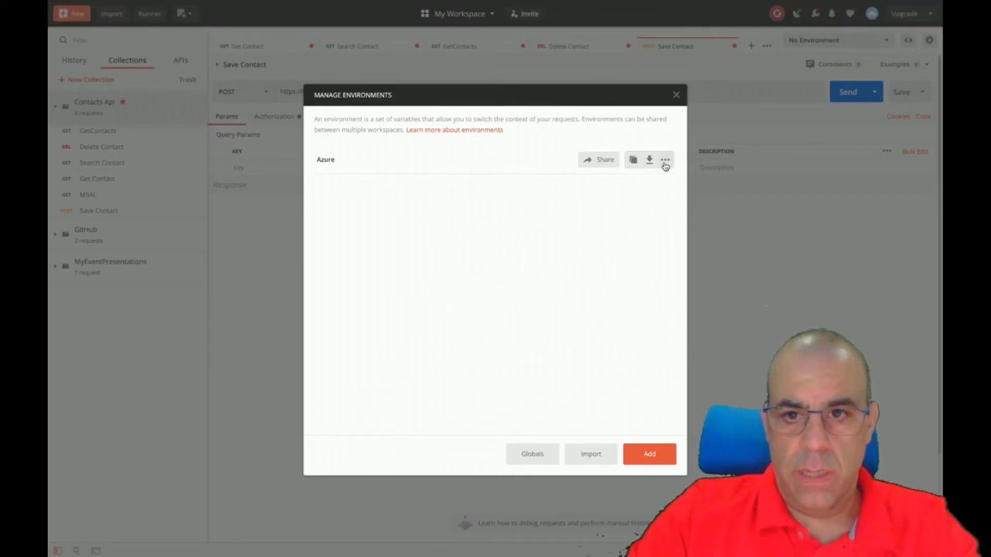
pyautogui.click(638, 463)
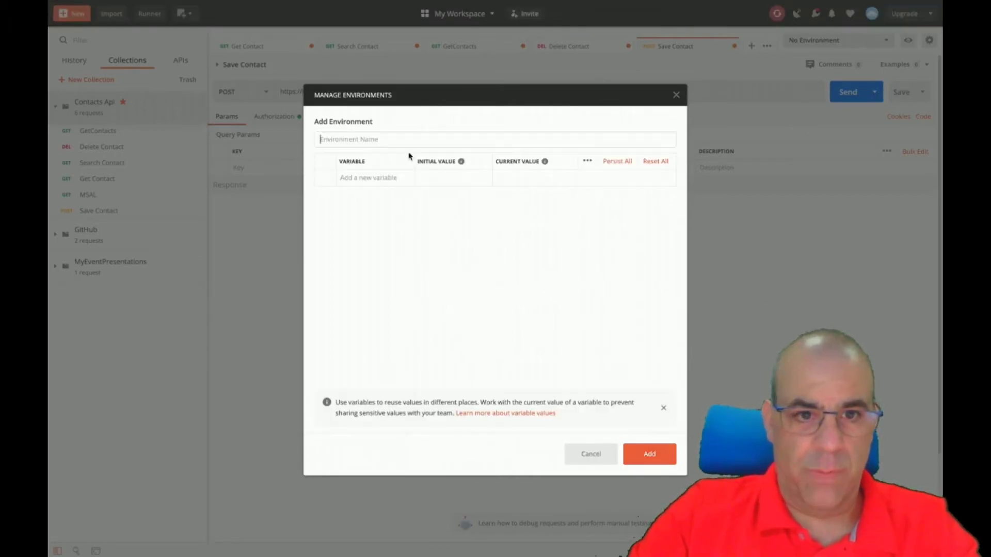
pyautogui.write('Local')
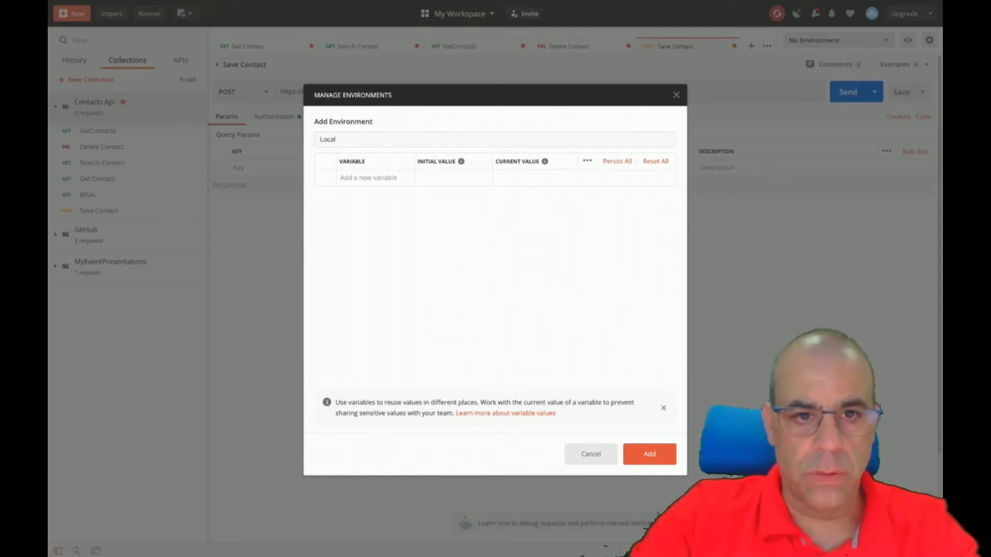
pyautogui.write('url')
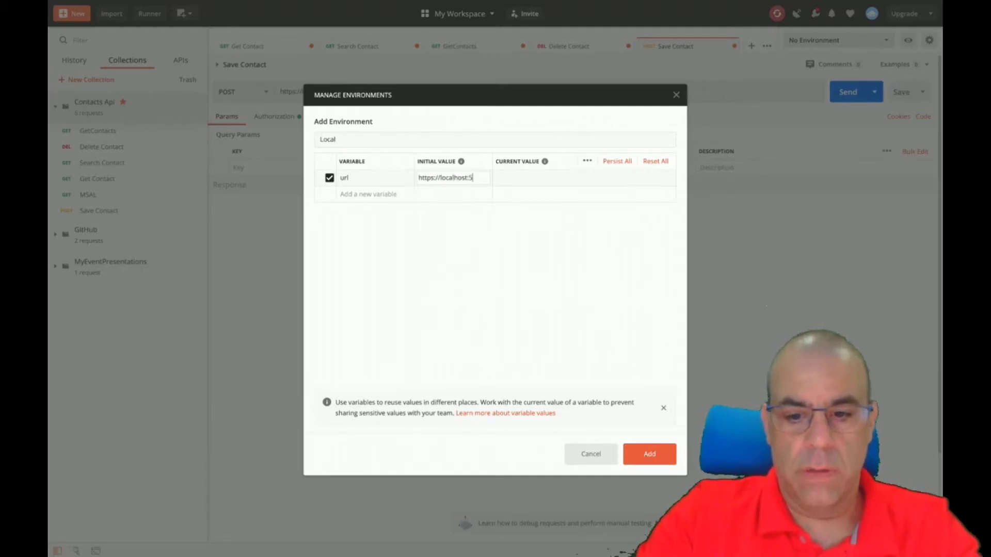
pyautogui.write('001')
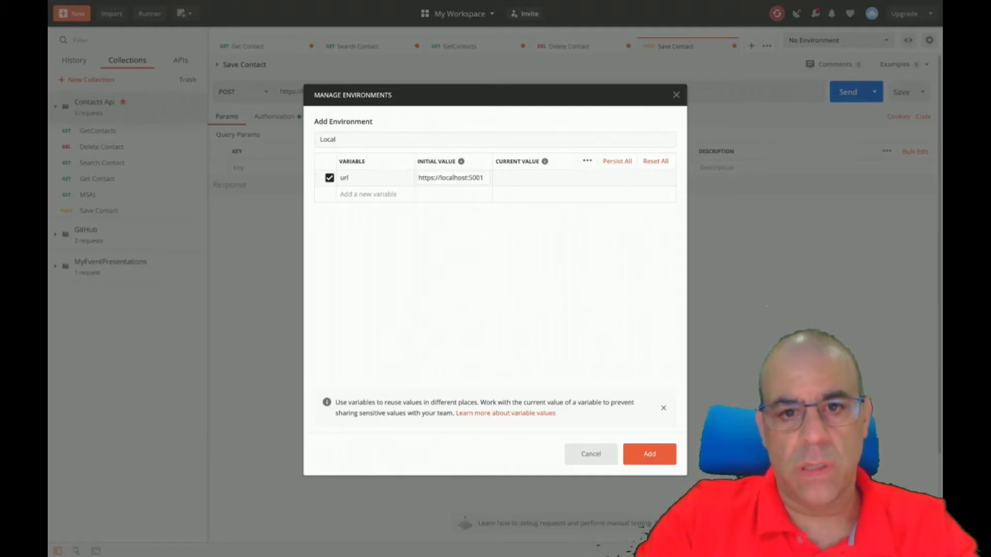
pyautogui.click(645, 459)
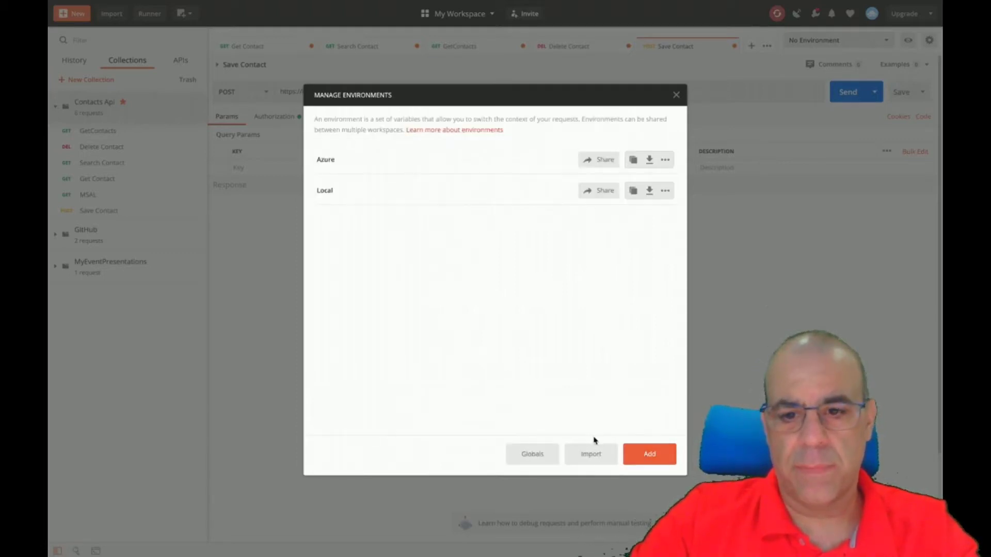
pyautogui.click(675, 95)
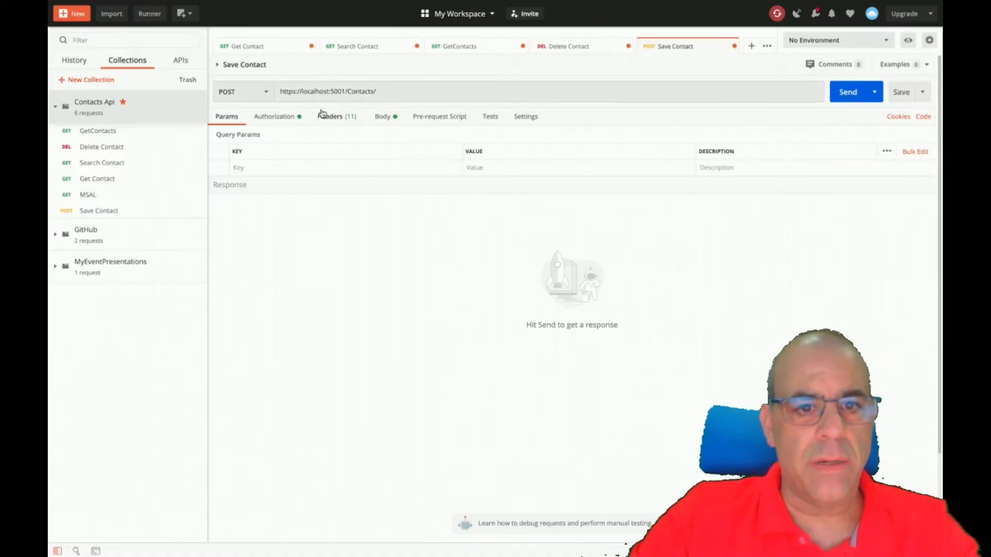
pyautogui.click(269, 49)
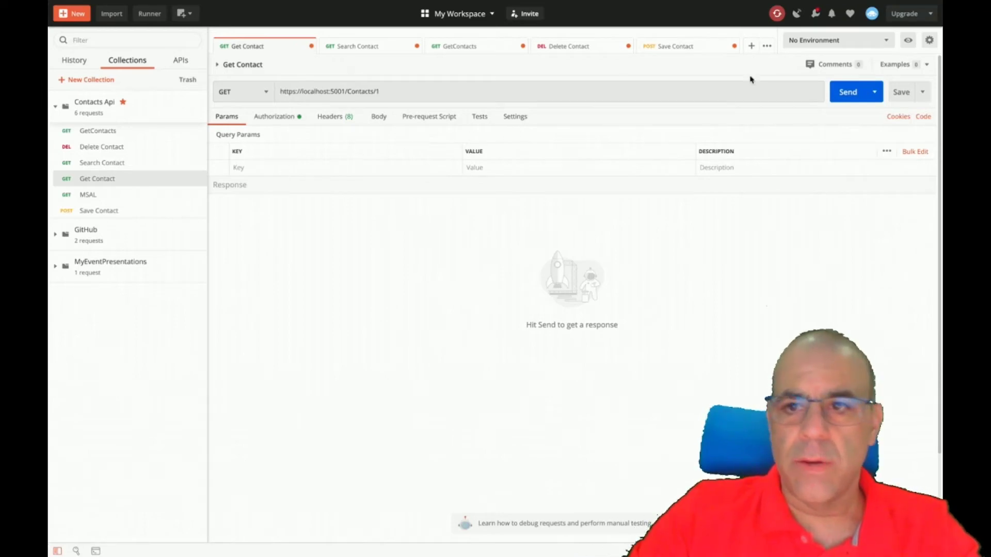
pyautogui.click(887, 41)
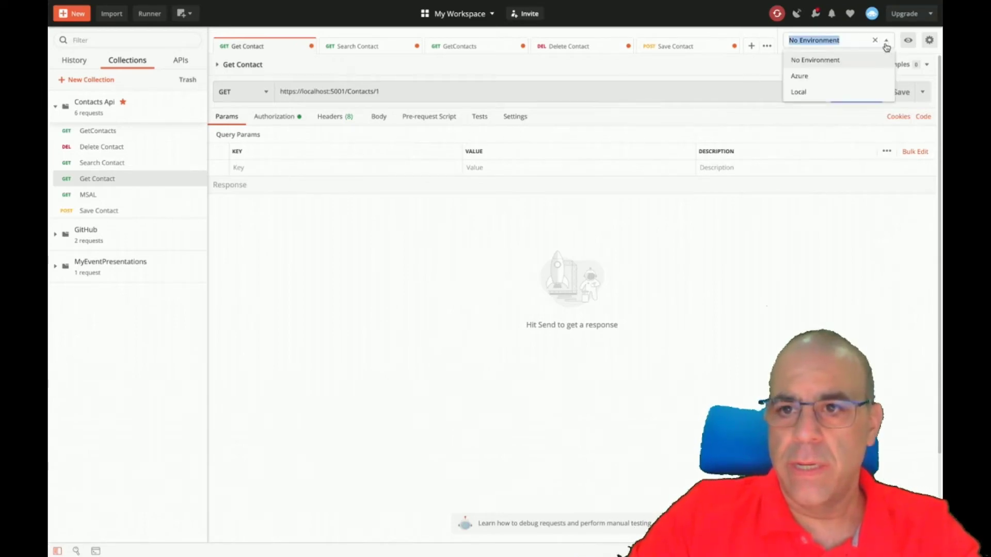
pyautogui.click(345, 91)
pyautogui.moveTo(344, 91); pyautogui.dragTo(239, 88)
pyautogui.click(241, 86)
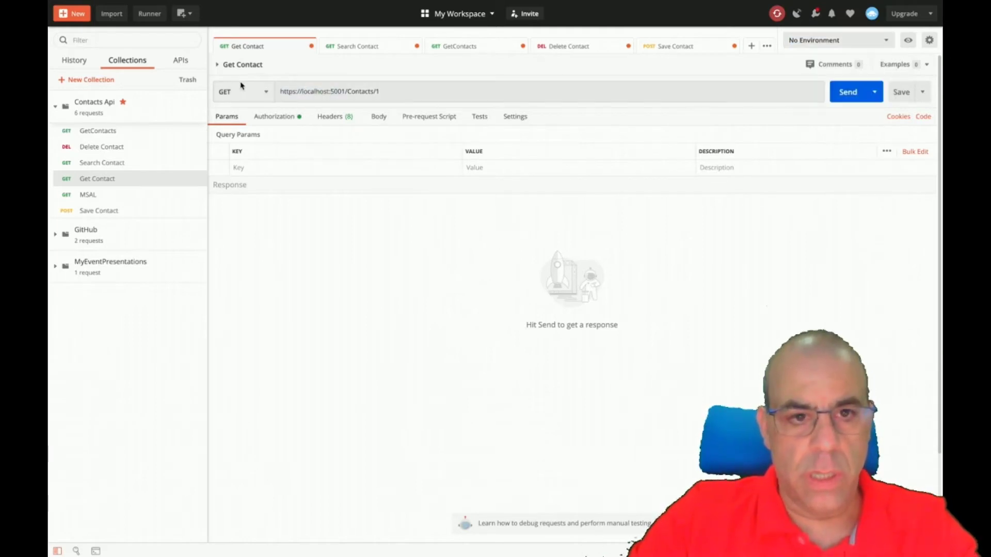
pyautogui.click(346, 91)
pyautogui.hotkey('shift', 'Home')
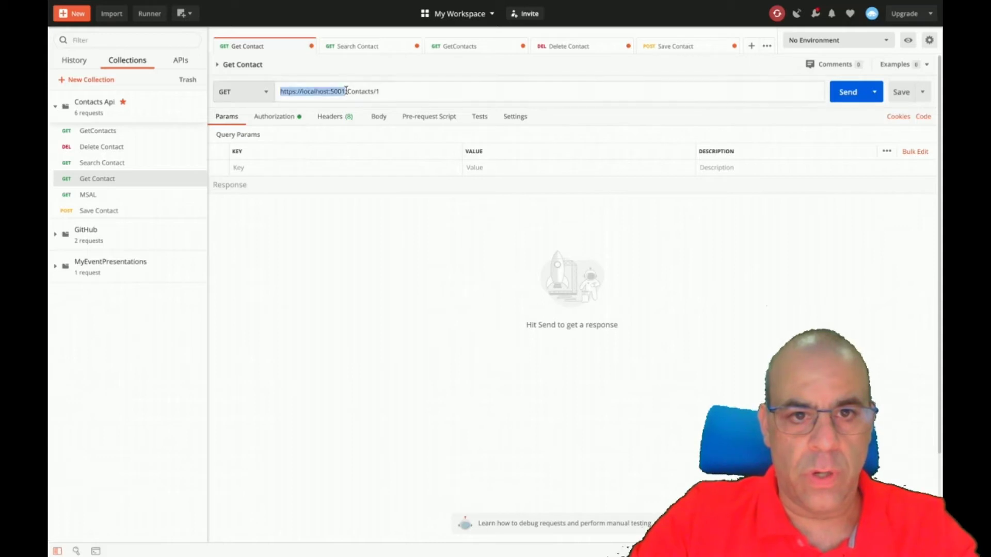
pyautogui.press('super+x')
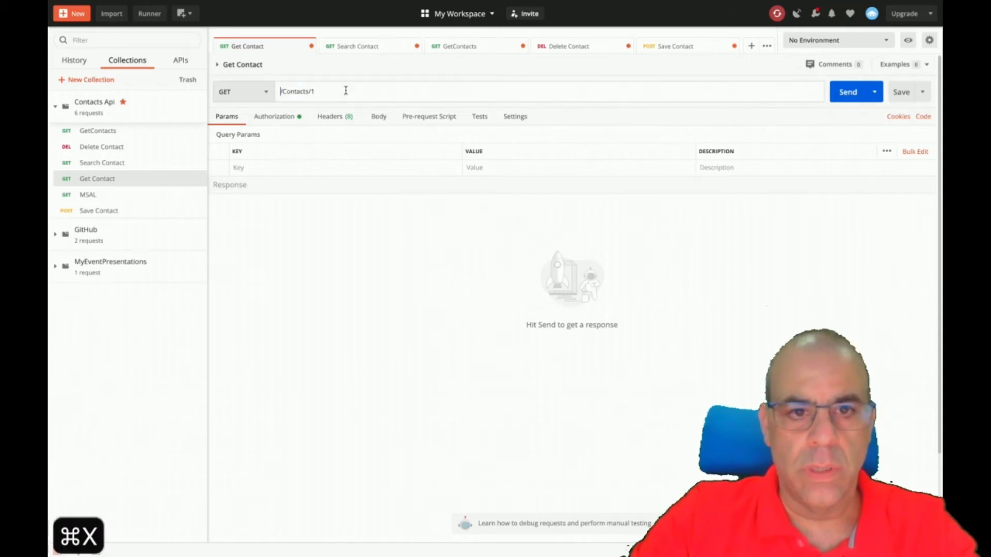
pyautogui.write('{url}')
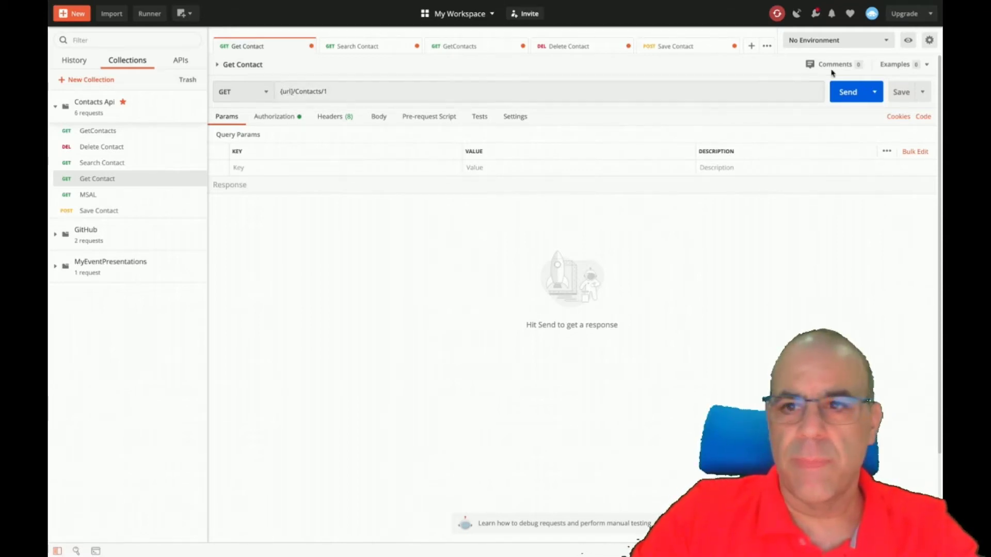
# Select the Local environment and send Get Contact, which fails with an invalid URI error.
pyautogui.click(859, 41)
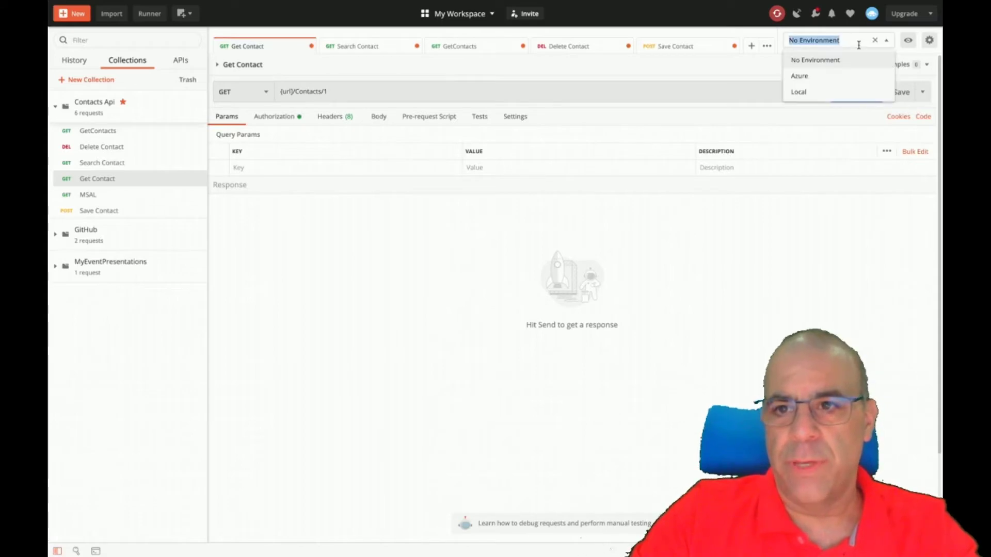
pyautogui.click(814, 92)
pyautogui.click(838, 96)
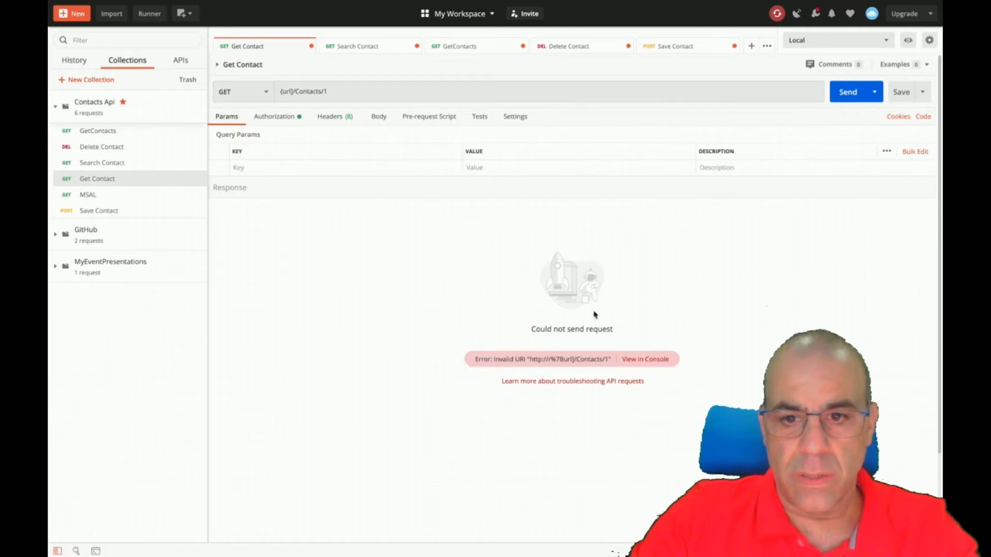
pyautogui.click(889, 41)
pyautogui.click(861, 200)
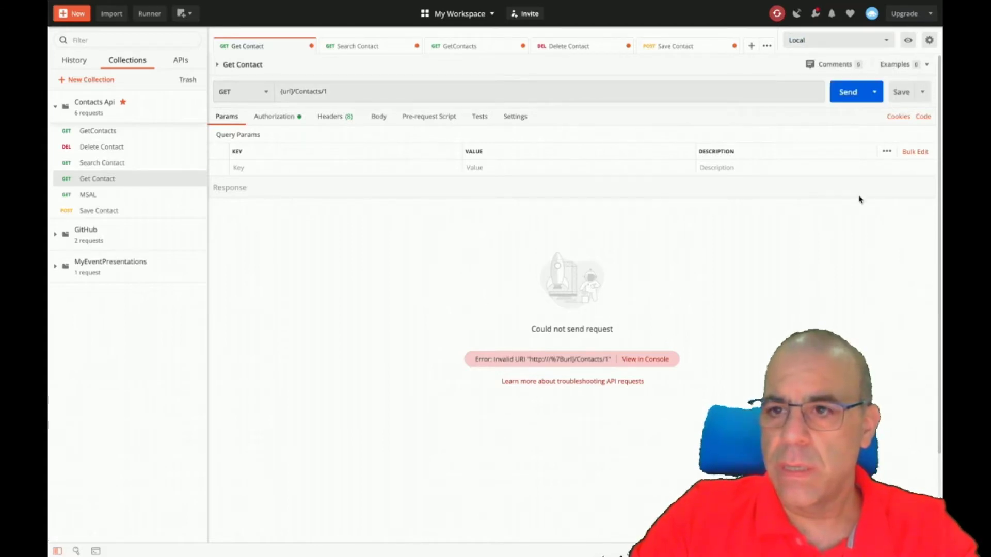
pyautogui.click(926, 65)
pyautogui.click(749, 88)
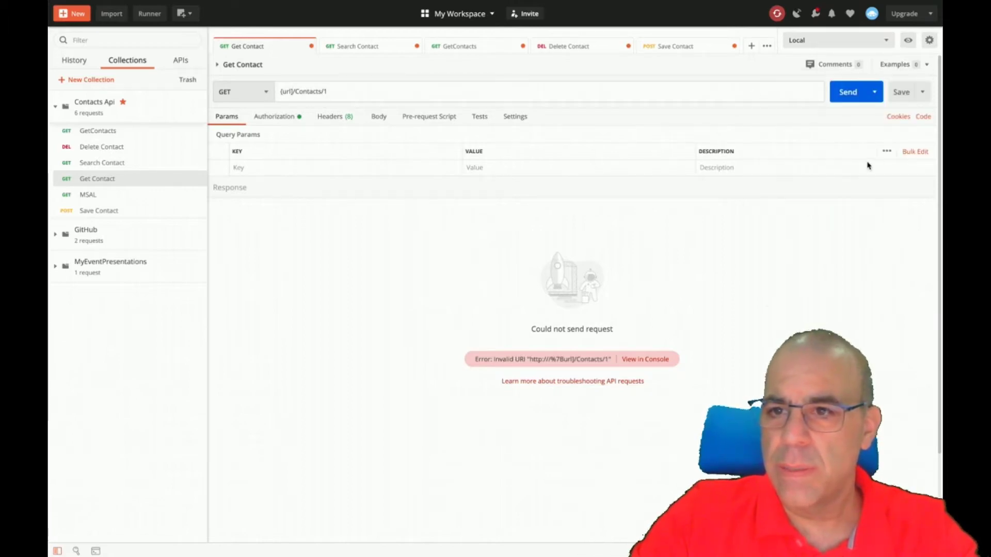
pyautogui.press('super+Tab')
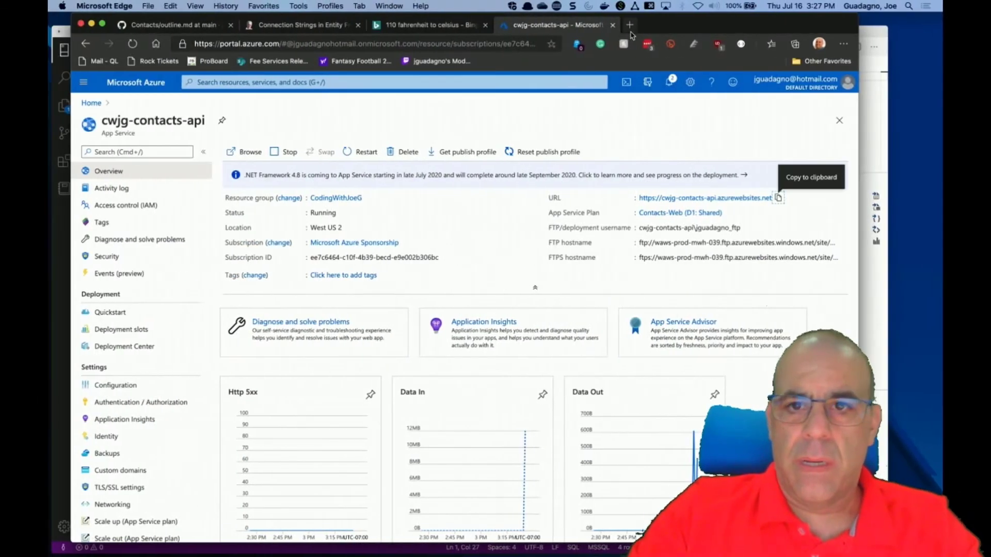
# Search Bing for 'postman environment variables' and read the OneLogin guide's setup steps.
pyautogui.press('super+t')
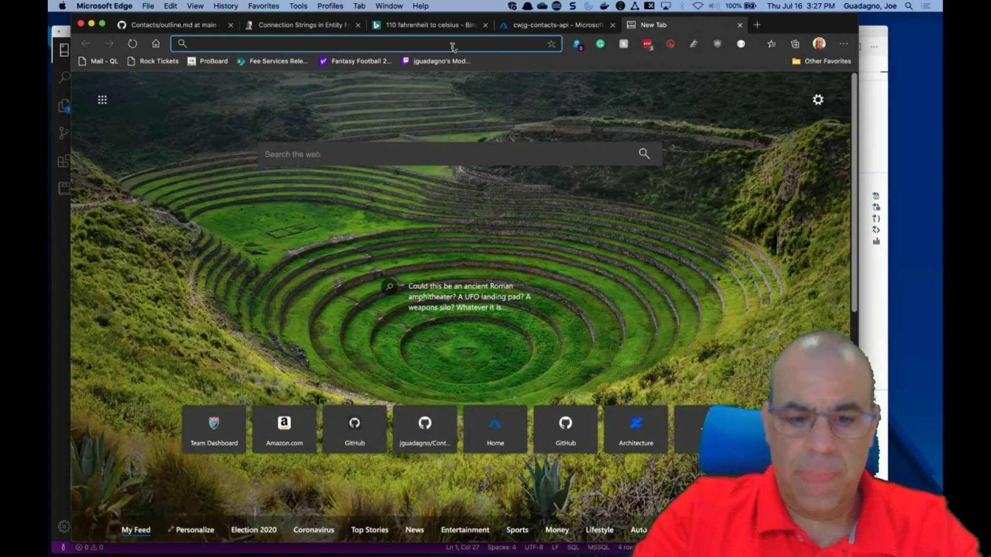
pyautogui.write('postman environmen')
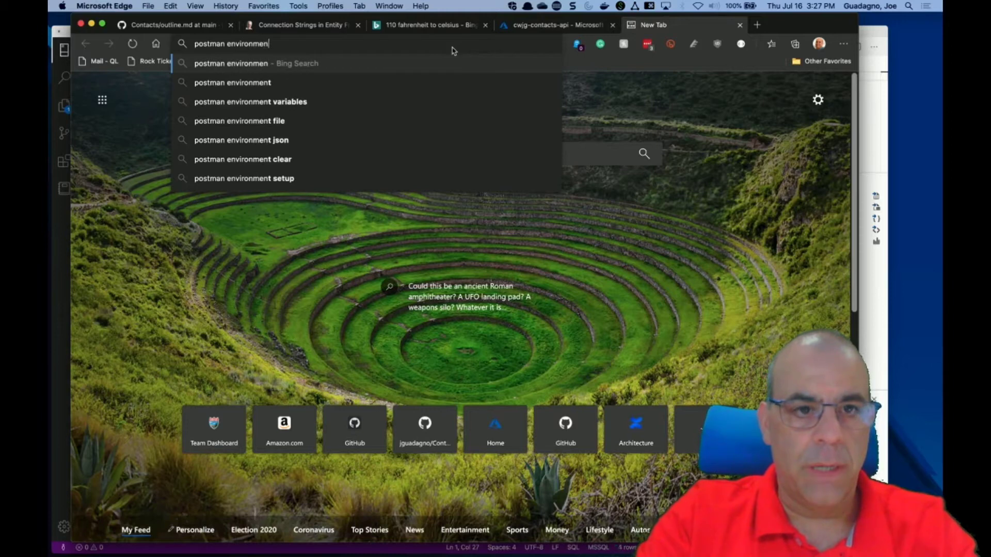
pyautogui.write('t')
pyautogui.press('Down')
pyautogui.press('Return')
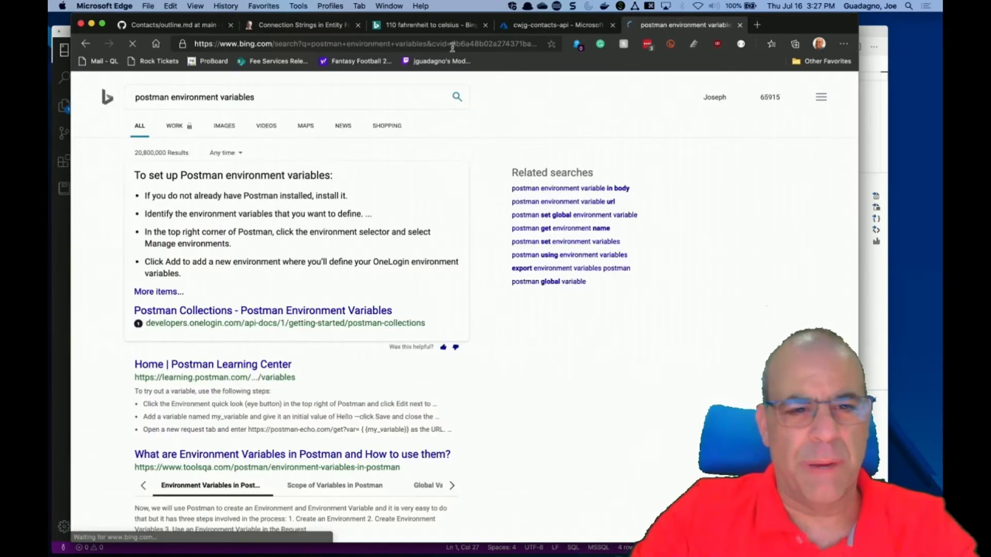
pyautogui.click(355, 312)
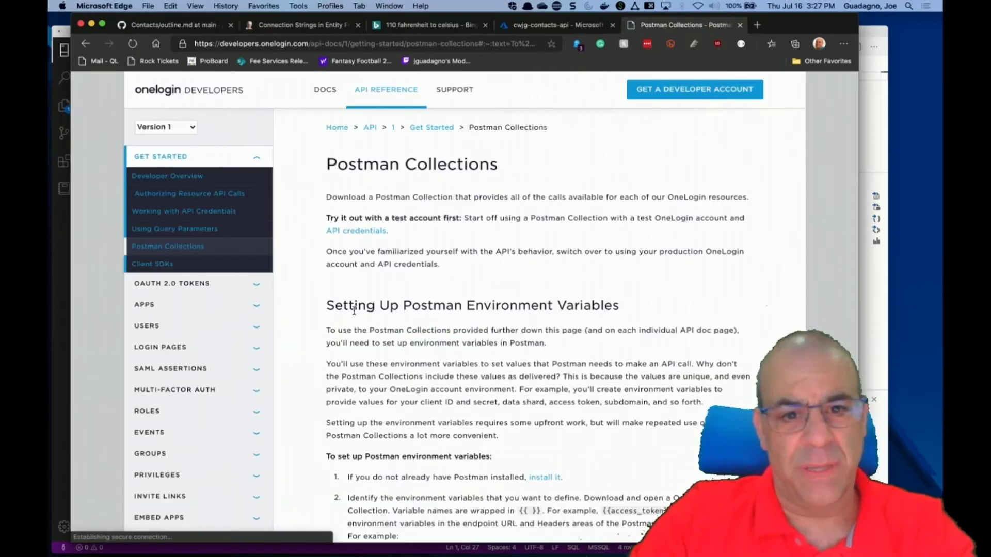
pyautogui.scroll(-3, 400, 471)
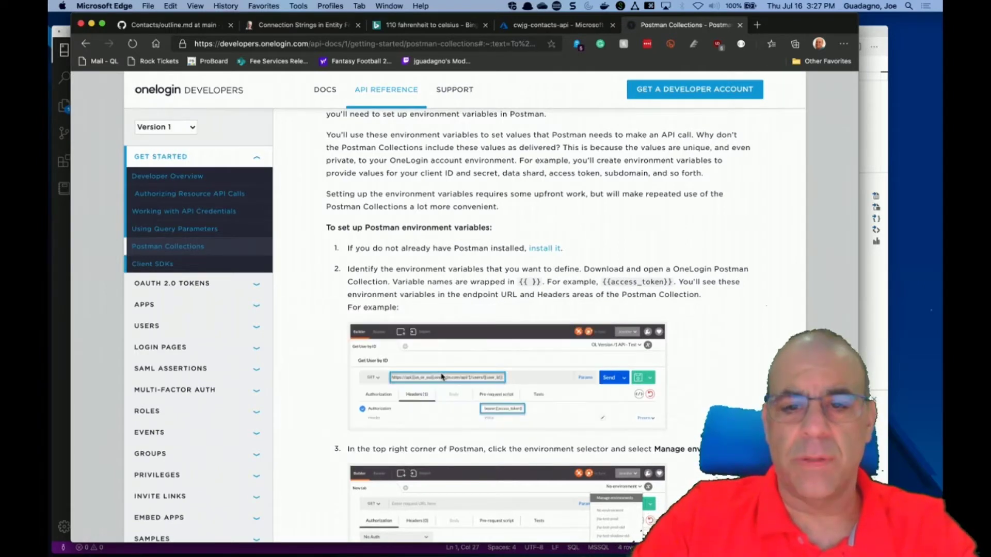
pyautogui.hotkey('ctrl', 'Right')
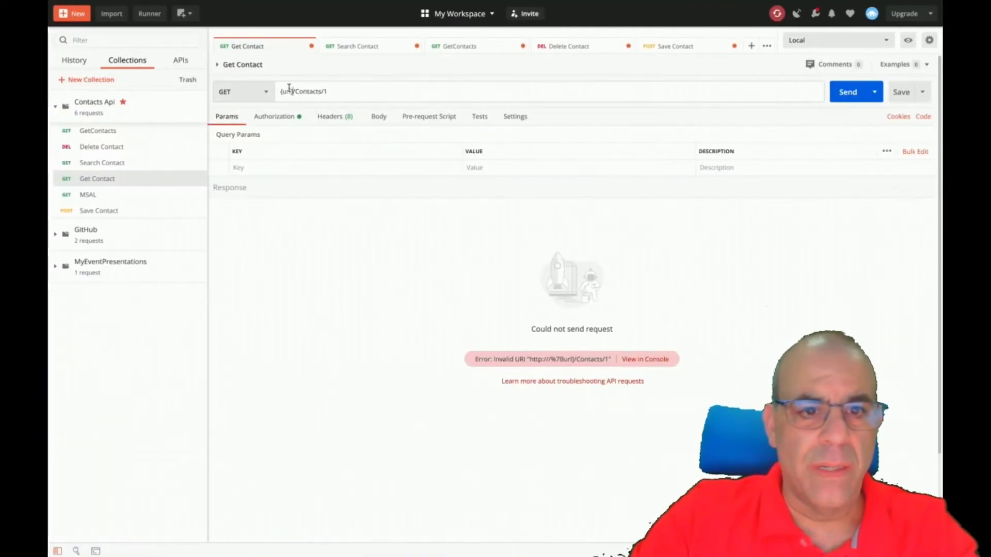
# Correct the URL to {{url}}/Contacts/1 and resend; Local refuses the connection.
pyautogui.click(281, 92)
pyautogui.write('{url')
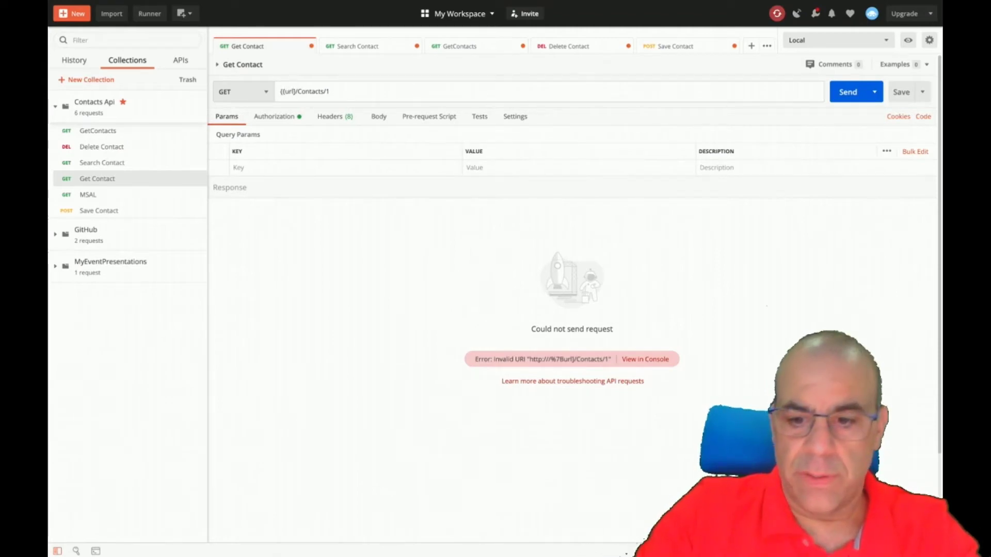
pyautogui.write('}')
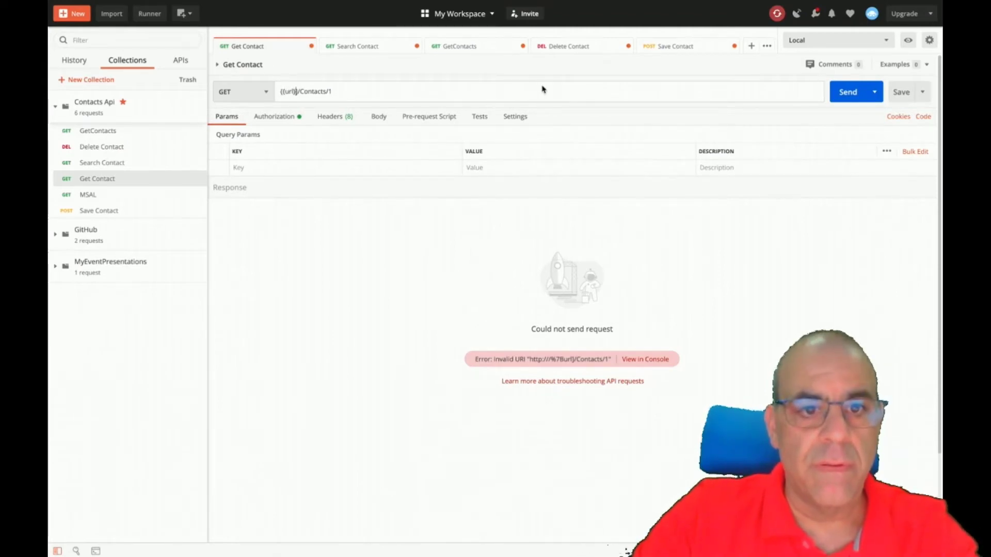
pyautogui.press('BackSpace')
pyautogui.write('}')
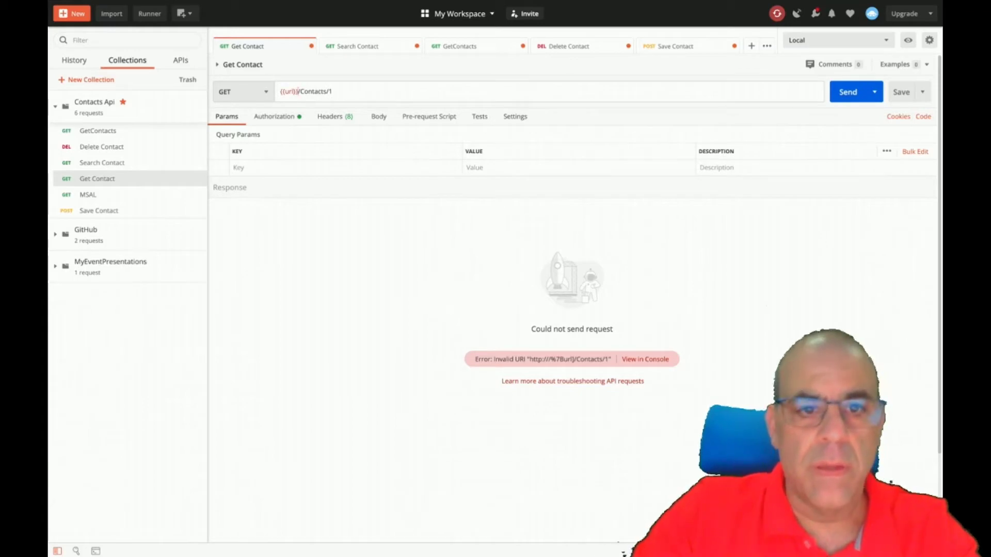
pyautogui.click(857, 91)
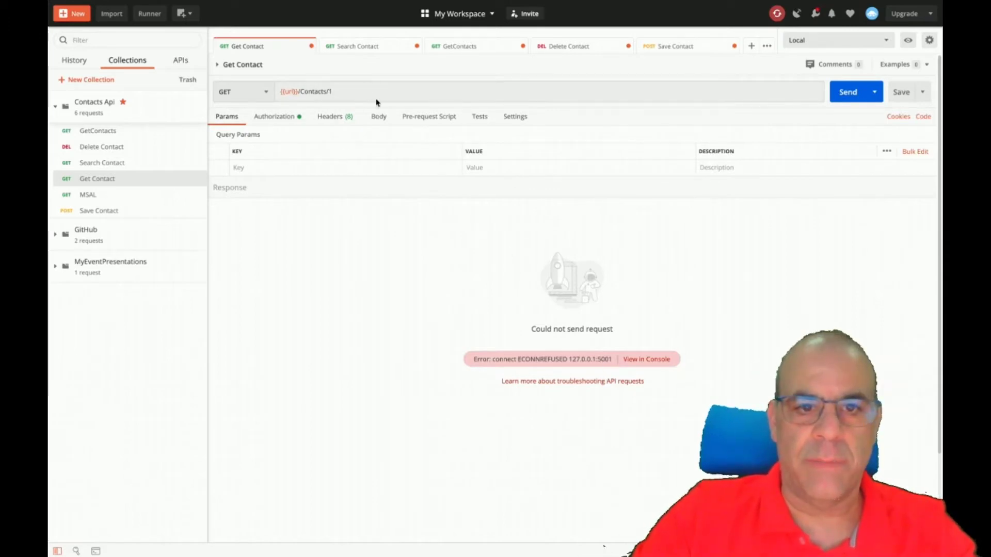
# Switch to the Azure environment and send, getting 500 Internal Server Error.
pyautogui.click(886, 40)
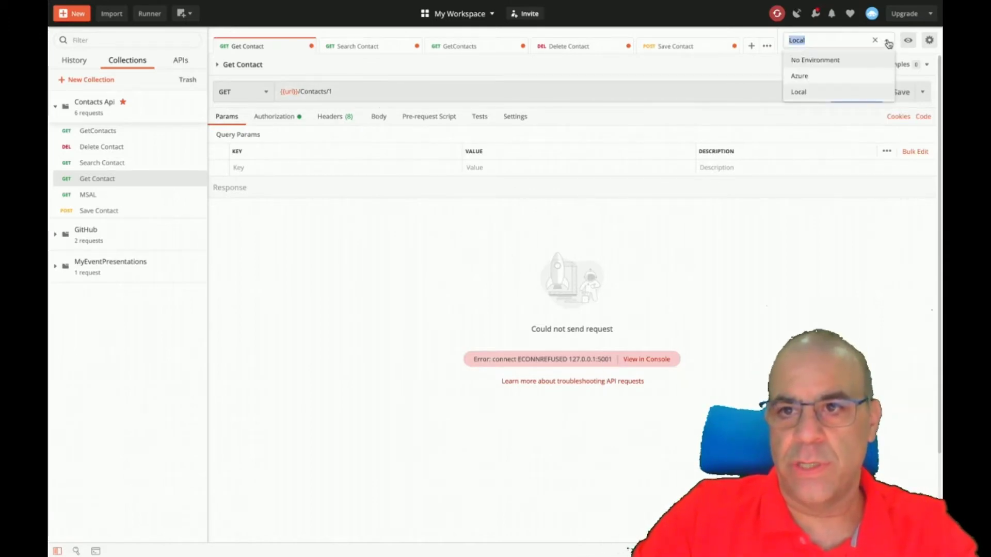
pyautogui.click(817, 79)
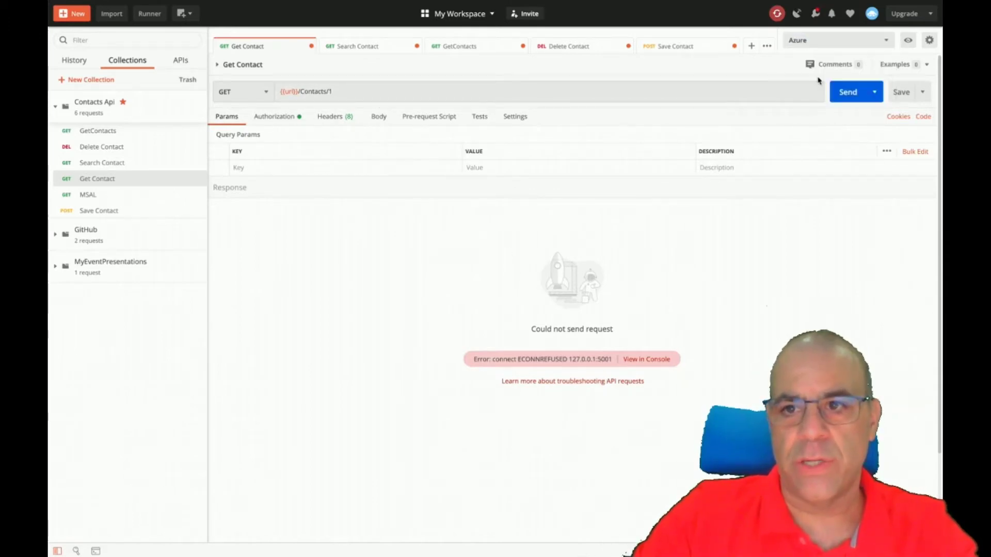
pyautogui.click(844, 98)
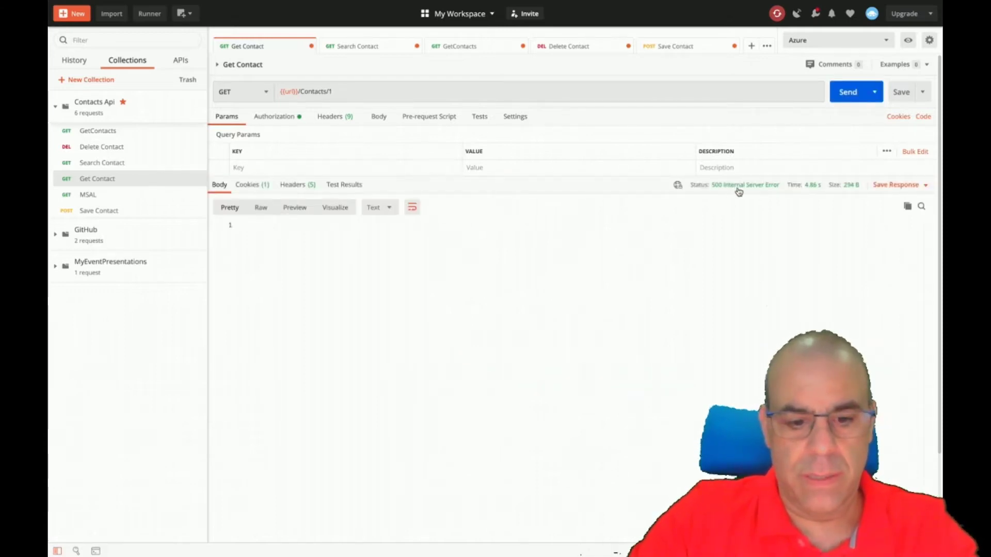
# Check the 500 response's Cookies and Headers.
pyautogui.moveTo(739, 192)
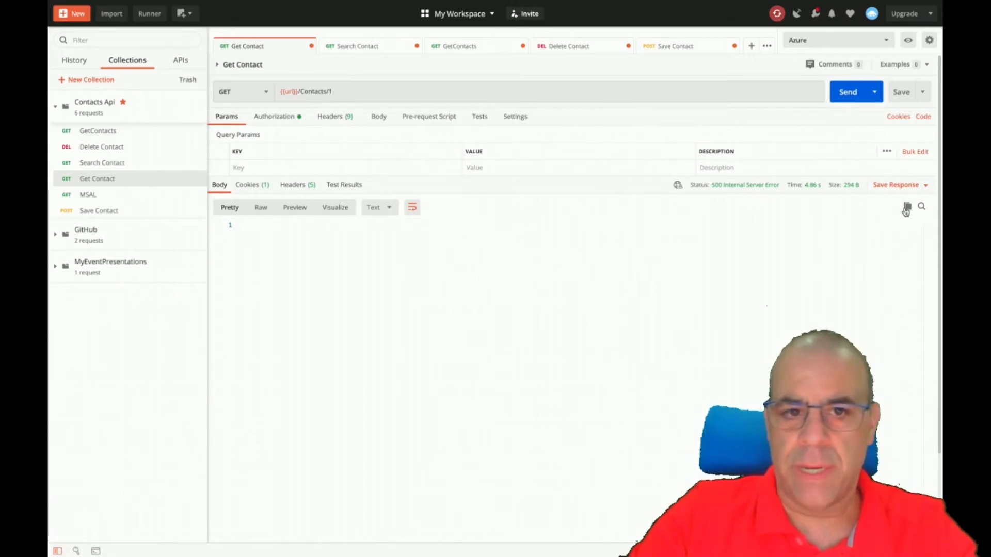
pyautogui.click(259, 188)
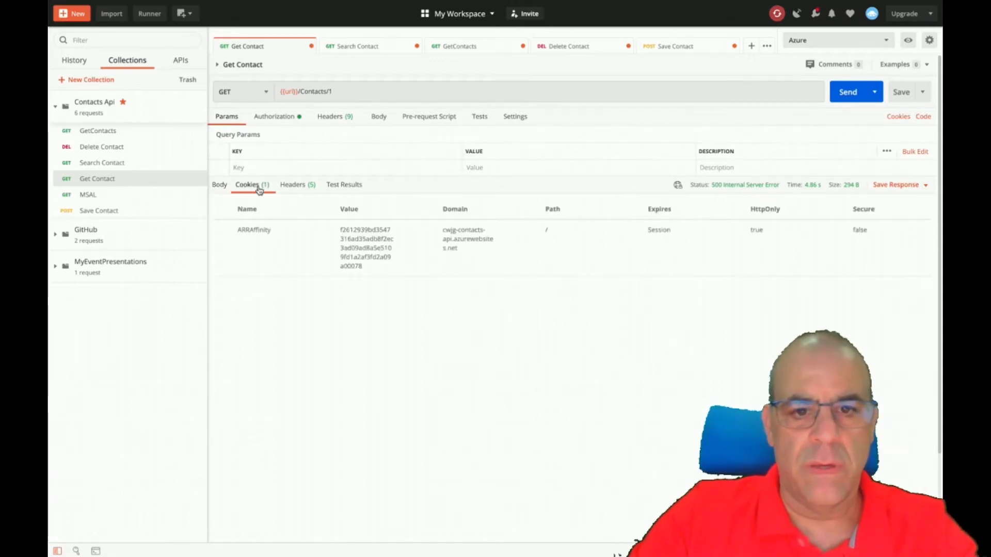
pyautogui.click(296, 185)
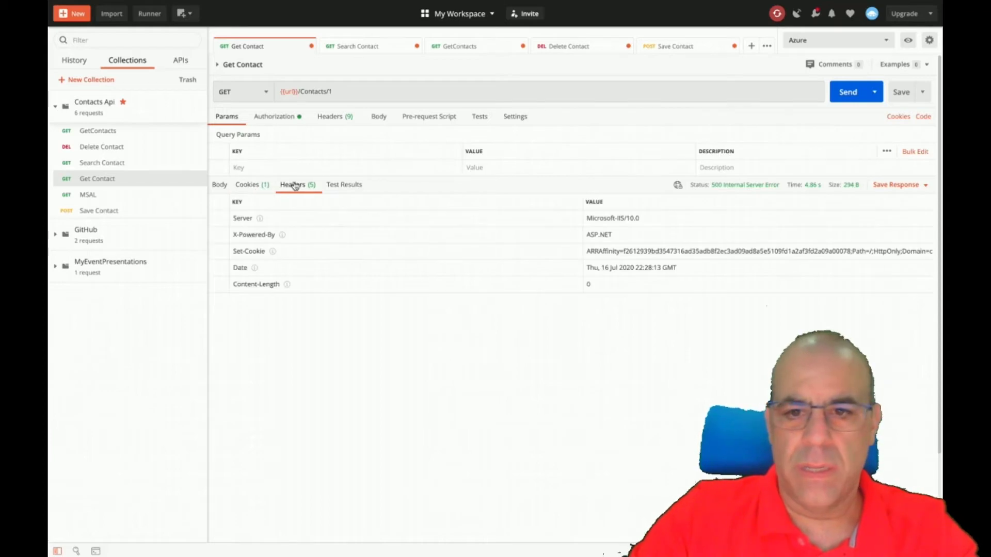
# Request a new OAuth 2.0 access token using the login.microsoftonline.com endpoints.
pyautogui.click(281, 118)
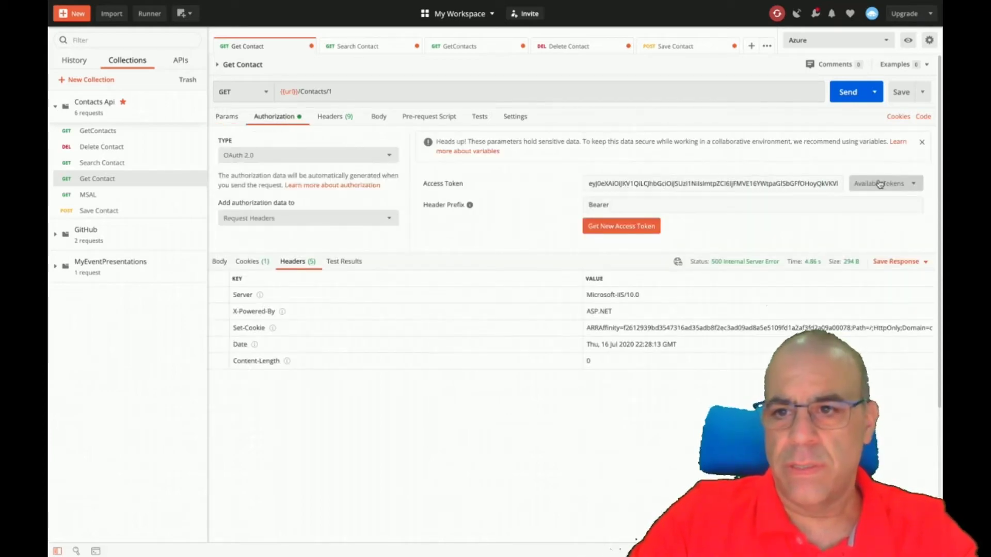
pyautogui.click(657, 228)
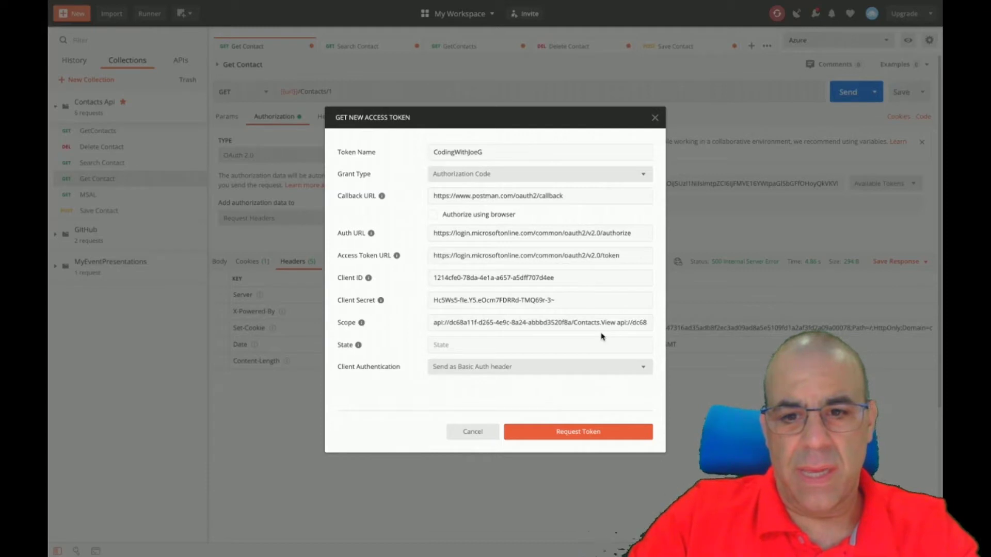
pyautogui.click(557, 434)
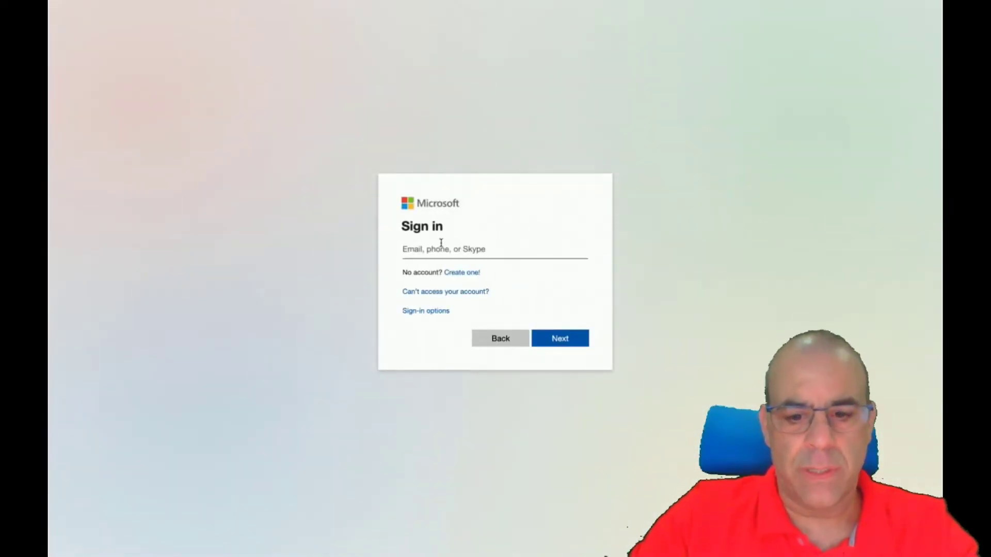
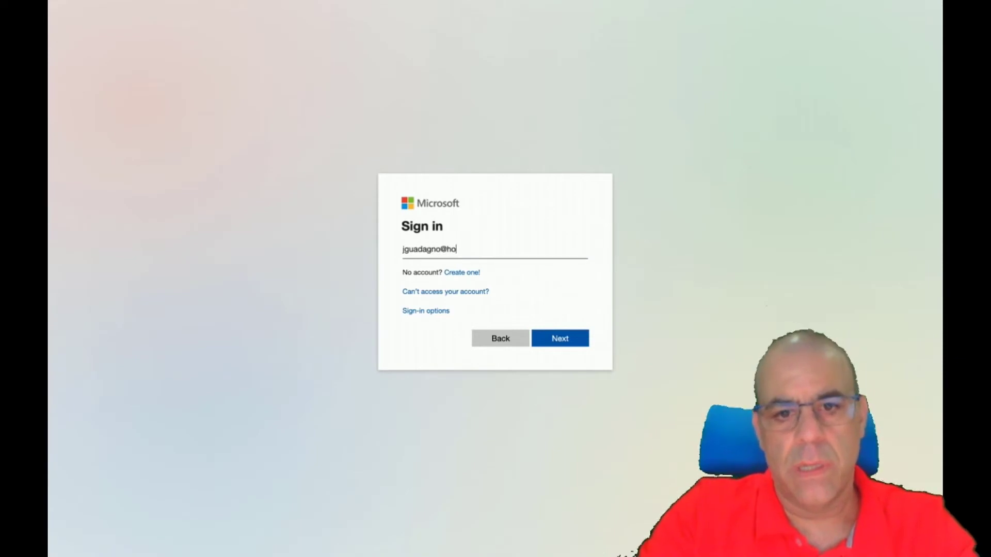
# Sign in to Microsoft with the account e-mail and password, then apply the new token to Get Contact.
pyautogui.press('Return')
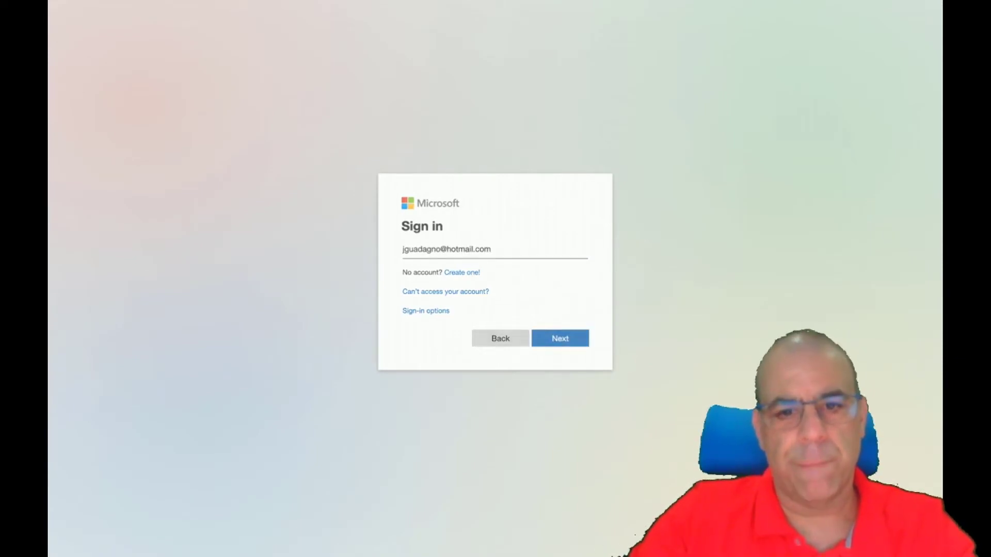
pyautogui.write('•')
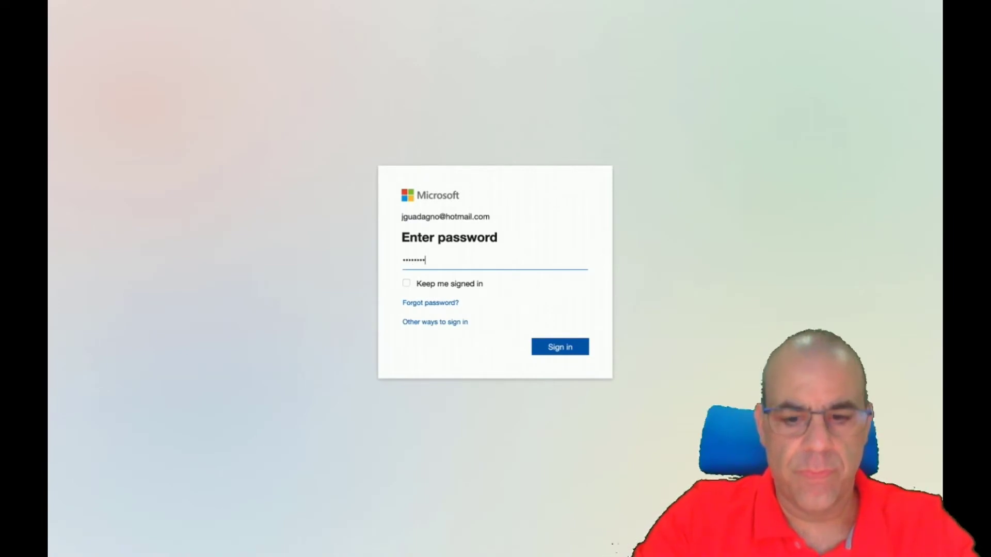
pyautogui.write('•••')
pyautogui.press('BackSpace')
pyautogui.press('BackSpace')
pyautogui.press('BackSpace')
pyautogui.press('BackSpace')
pyautogui.write('•')
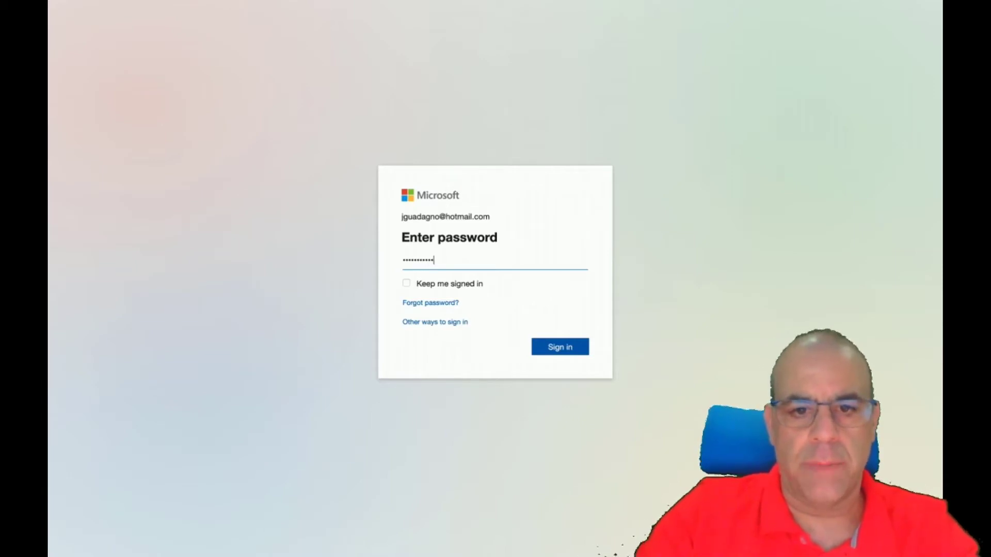
pyautogui.press('Return')
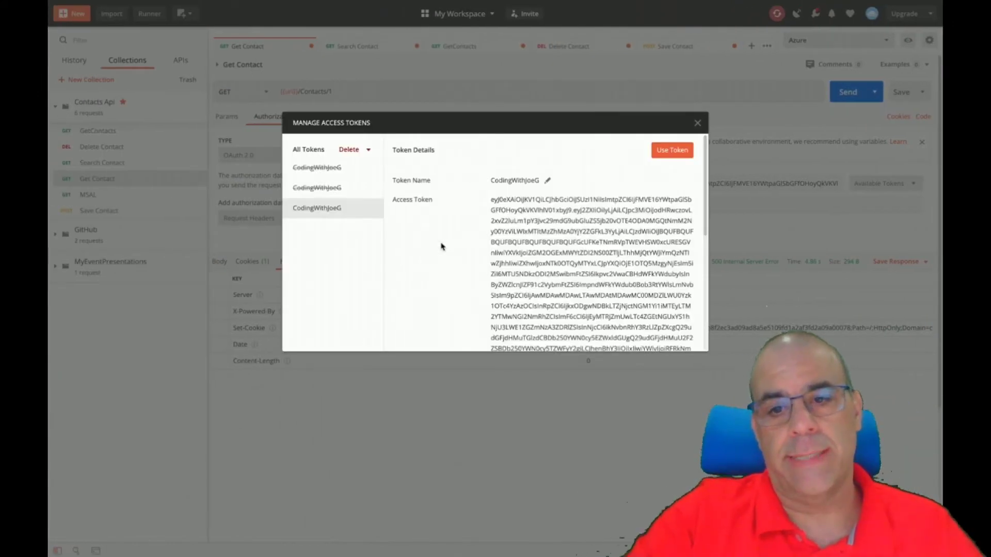
pyautogui.click(673, 150)
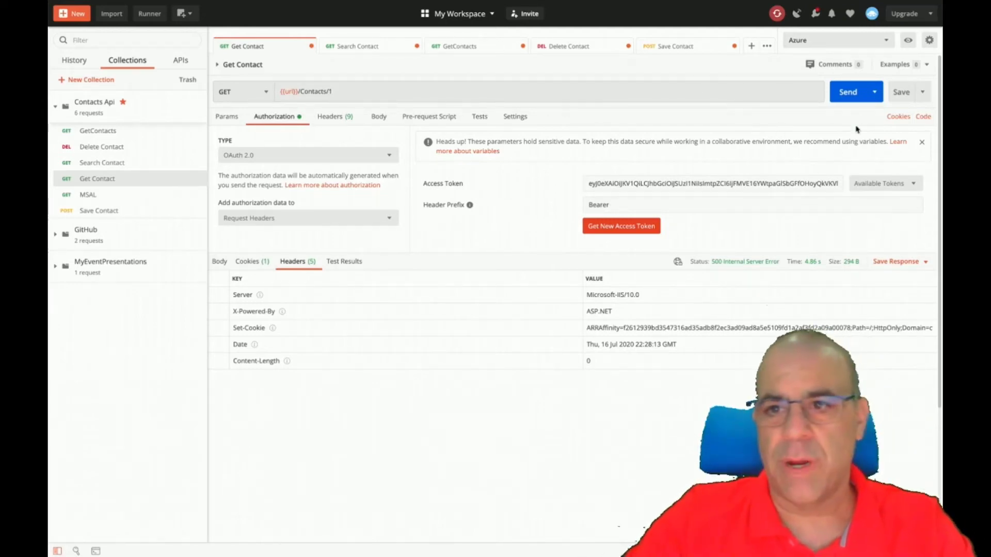
# Re-send Get Contact, check its response cookie, and review the Azure and Local environment variables.
pyautogui.click(845, 97)
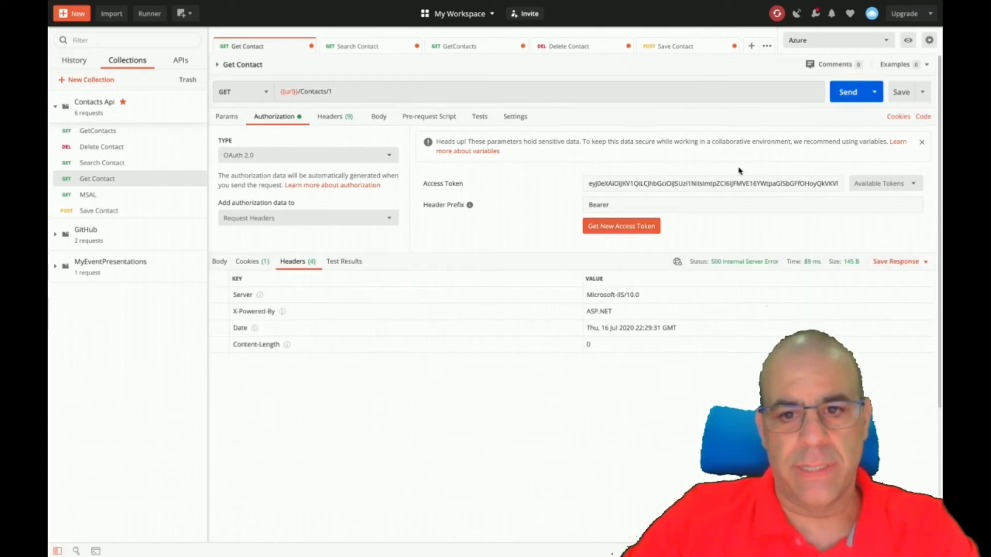
pyautogui.click(240, 263)
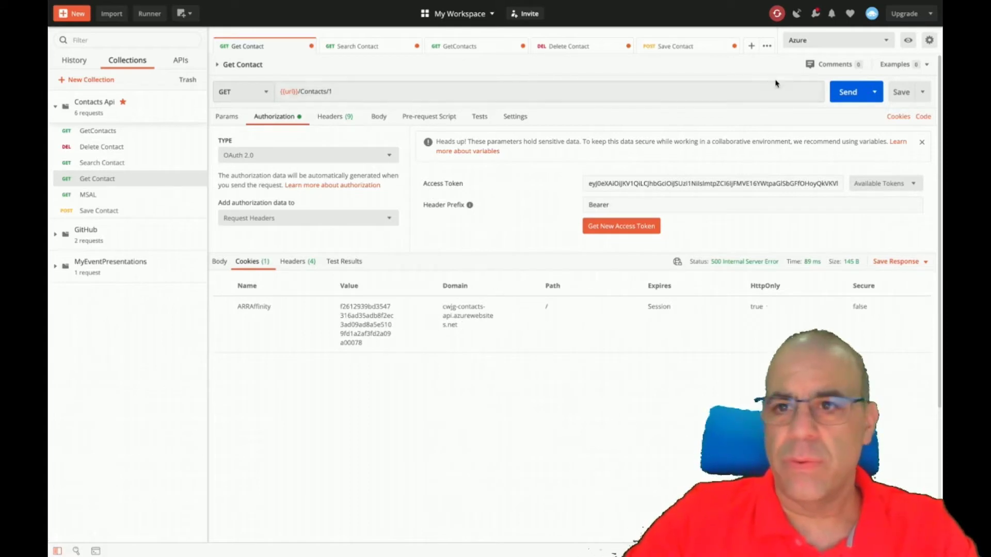
pyautogui.click(888, 41)
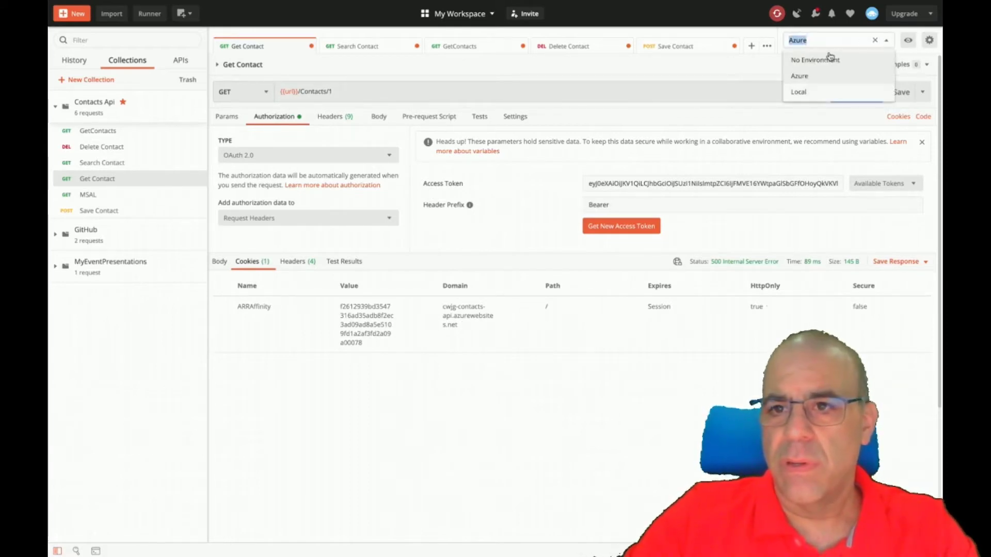
pyautogui.click(929, 42)
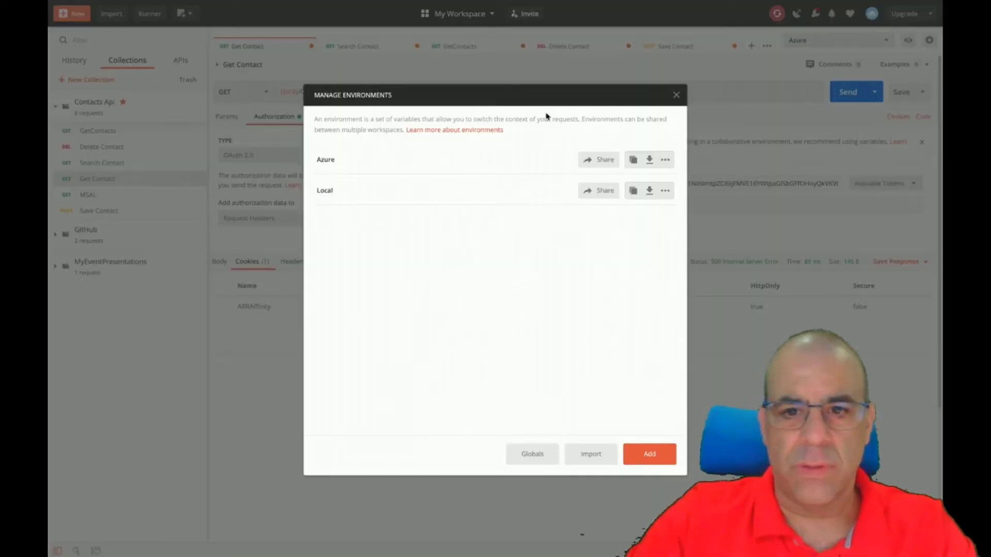
pyautogui.click(330, 159)
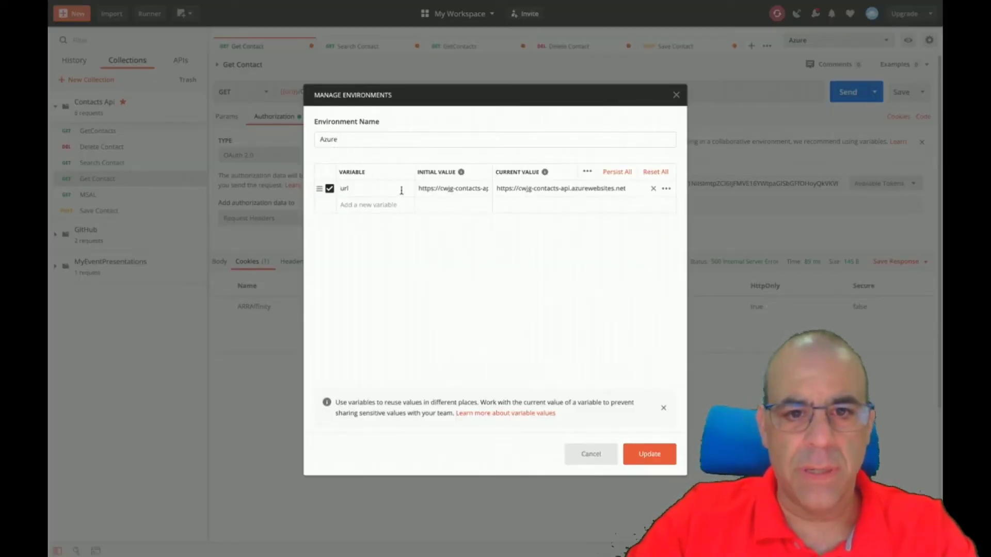
pyautogui.click(596, 453)
pyautogui.click(666, 192)
pyautogui.click(424, 203)
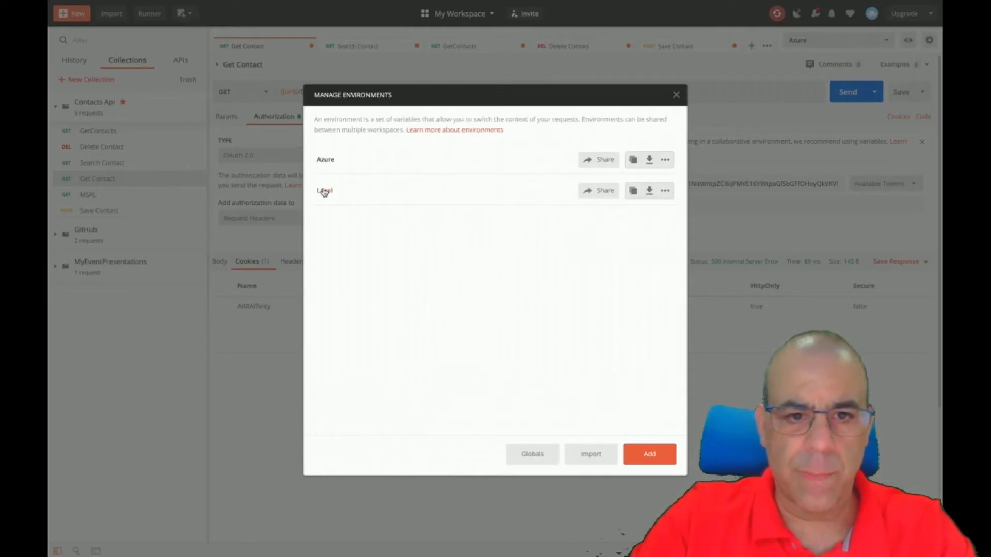
pyautogui.click(330, 192)
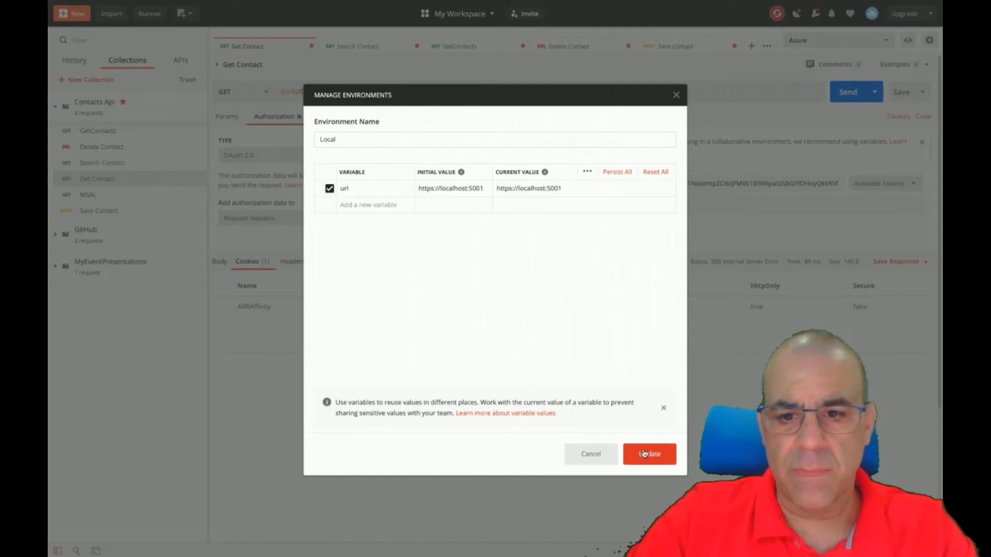
pyautogui.click(608, 459)
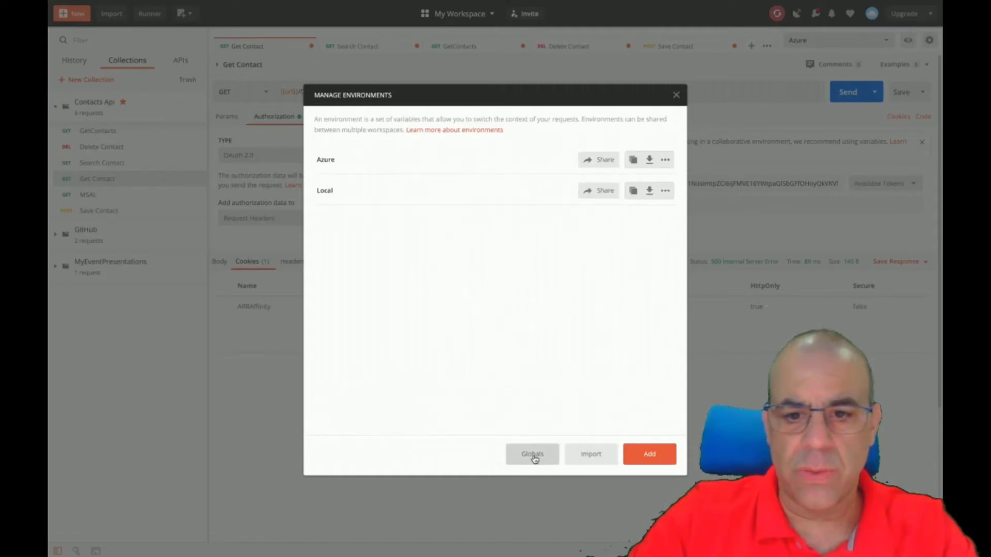
pyautogui.click(676, 96)
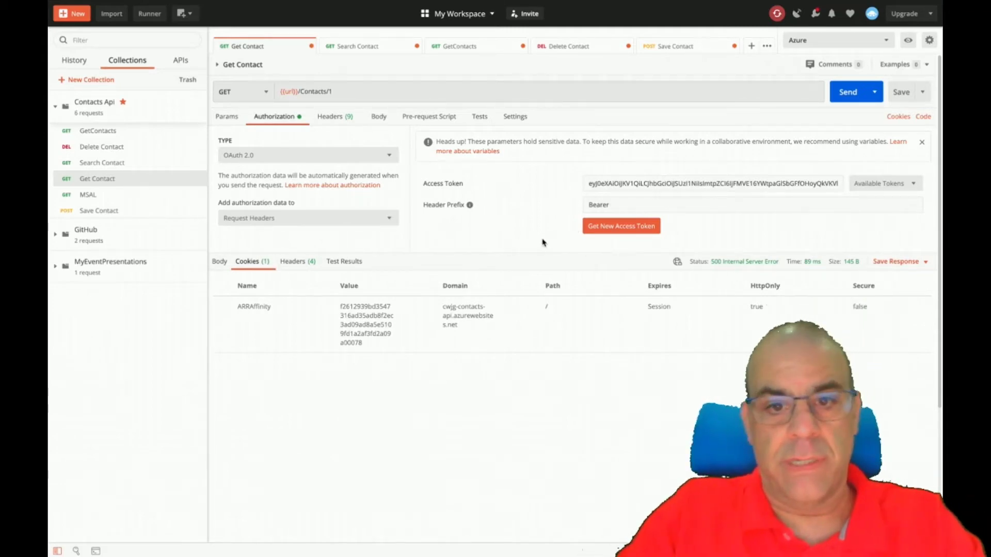
# In Edge, go to the cwjg-contacts-api portal page and close the Bing and Postman docs tabs.
pyautogui.hotkey('ctrl', 'Left')
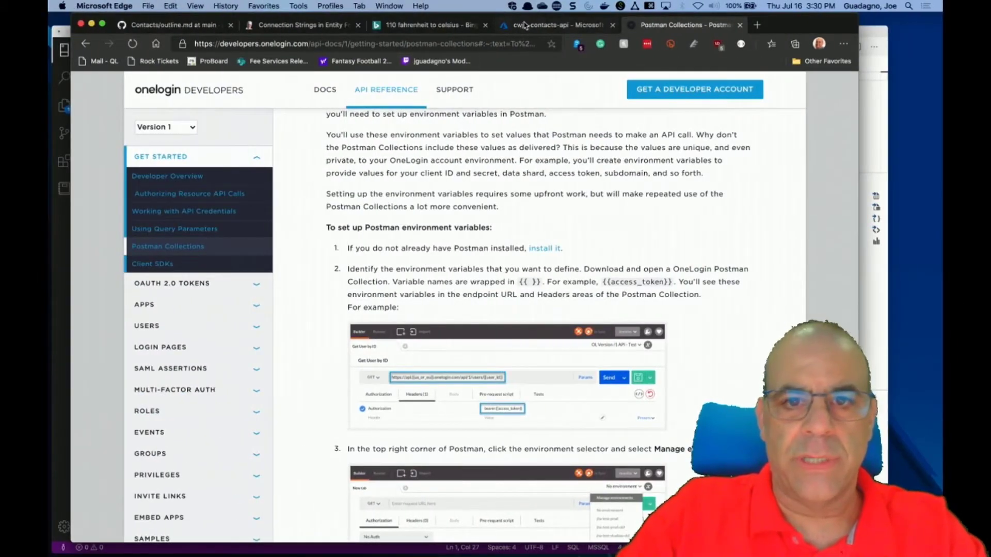
pyautogui.click(504, 24)
pyautogui.click(485, 25)
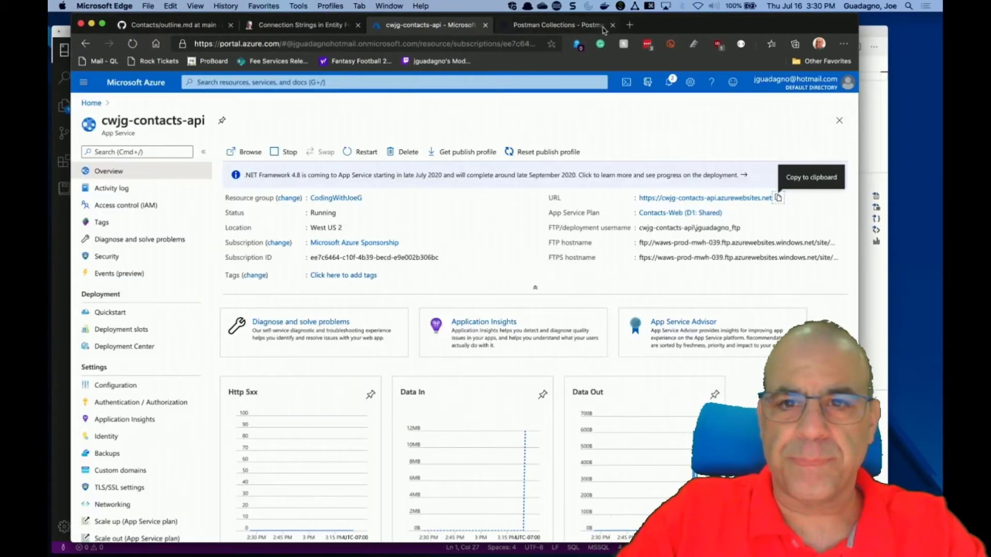
pyautogui.click(613, 24)
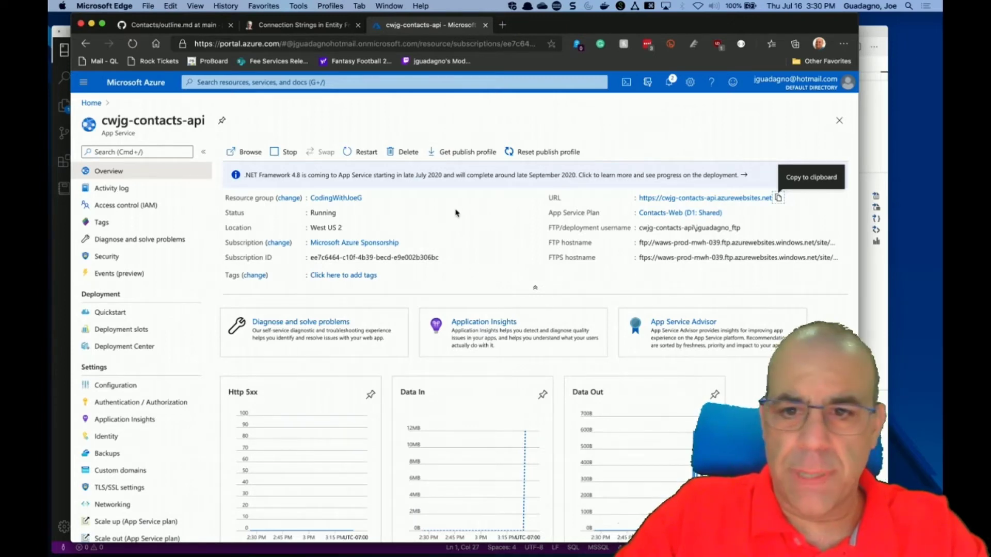
# Open the web app's site URL in a new tab, see HTTP ERROR 500, and close it.
pyautogui.click(778, 198)
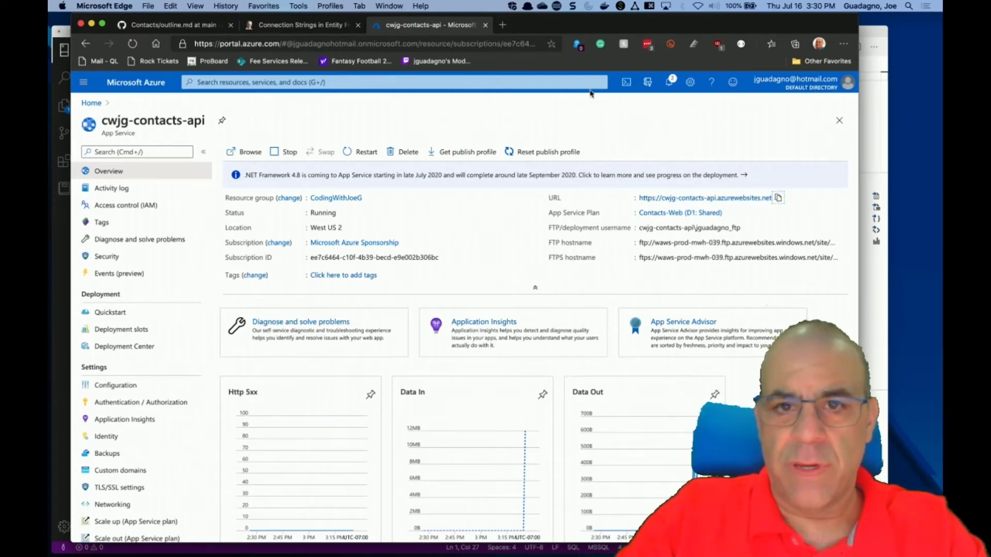
pyautogui.click(503, 25)
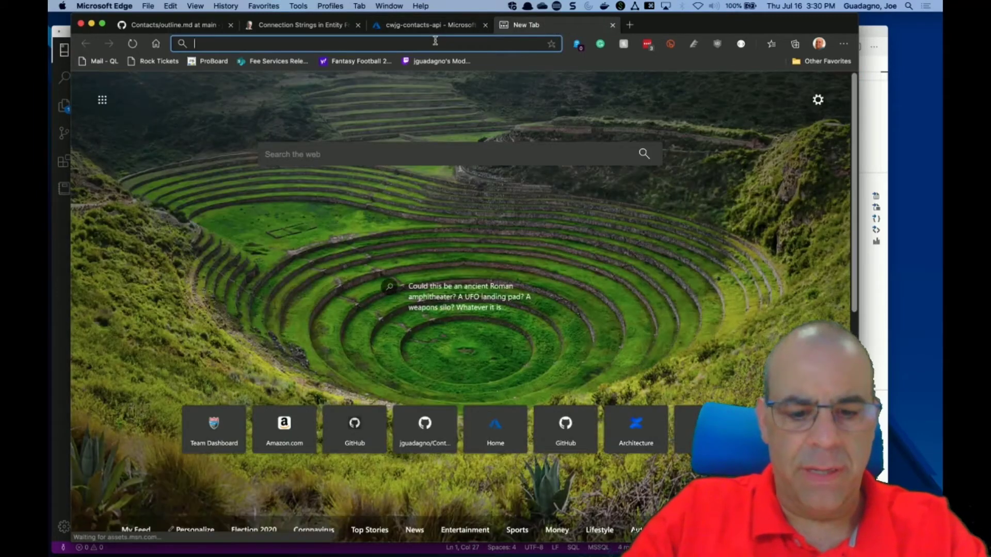
pyautogui.press('super+v')
pyautogui.press('Return')
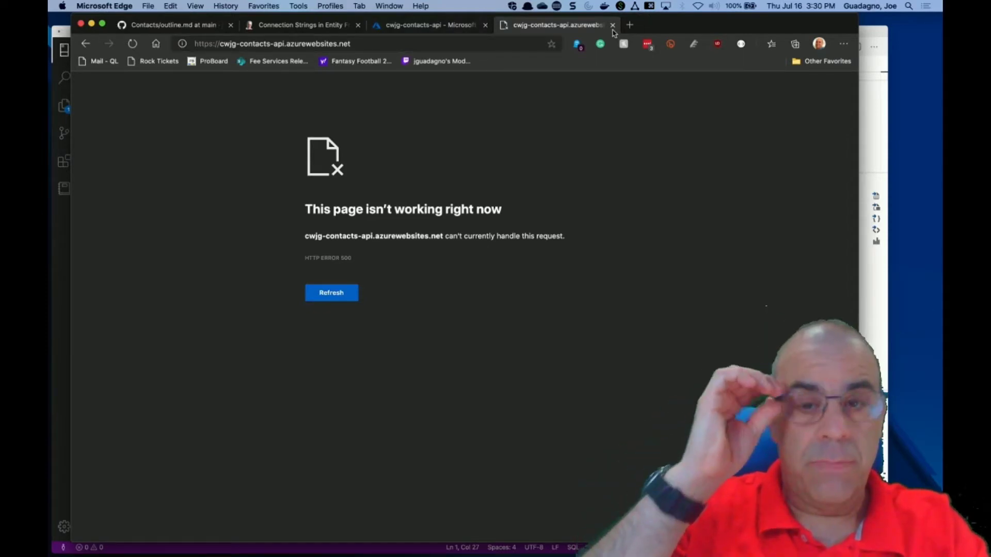
pyautogui.click(613, 26)
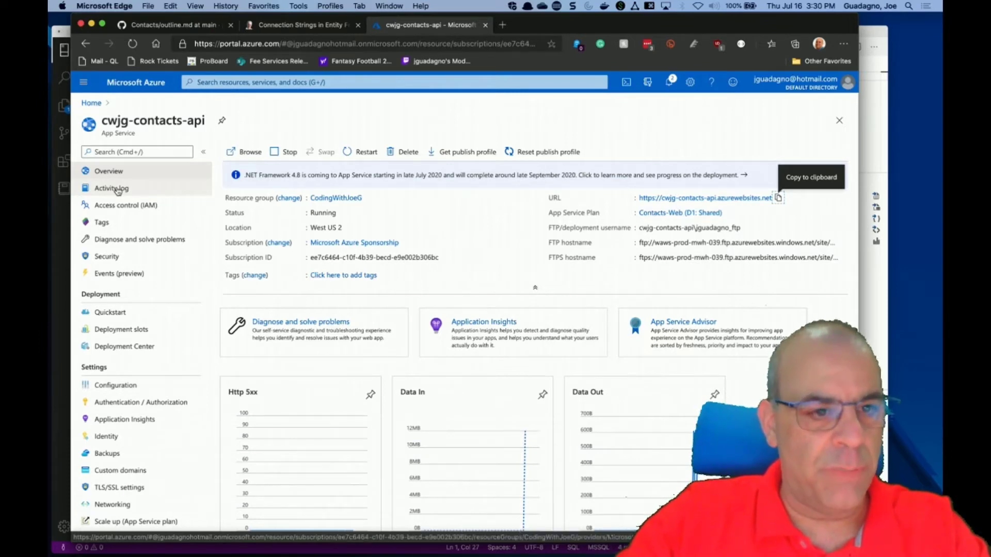
pyautogui.click(117, 189)
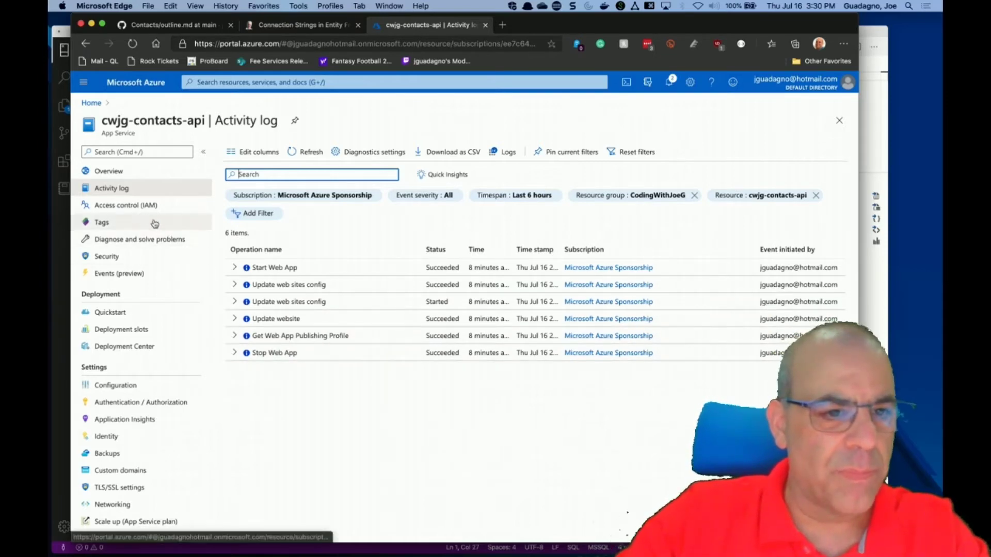
pyautogui.scroll(-6, 147, 340)
pyautogui.scroll(-5, 147, 341)
pyautogui.scroll(-4, 148, 341)
pyautogui.scroll(-2, 147, 341)
pyautogui.scroll(15, 147, 341)
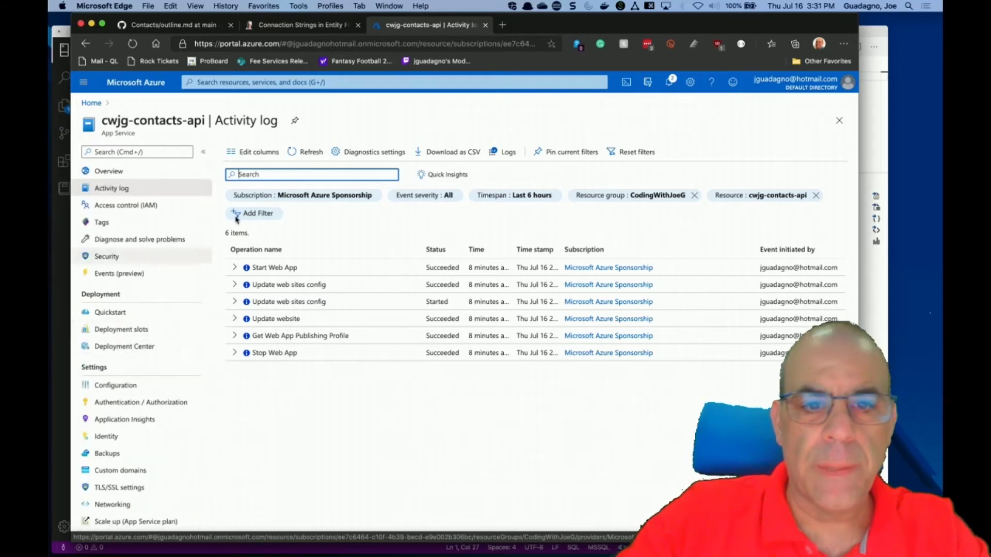
pyautogui.click(508, 153)
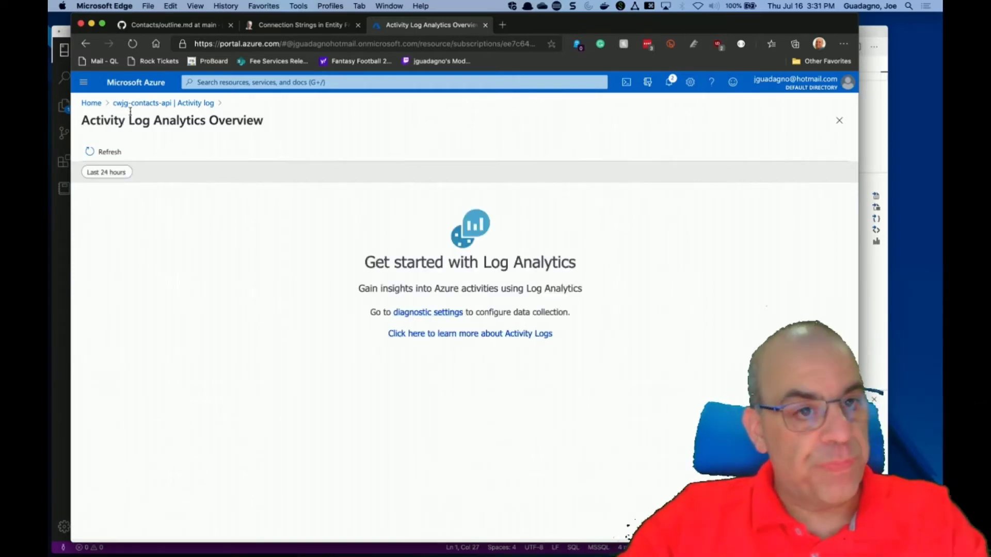
pyautogui.click(198, 103)
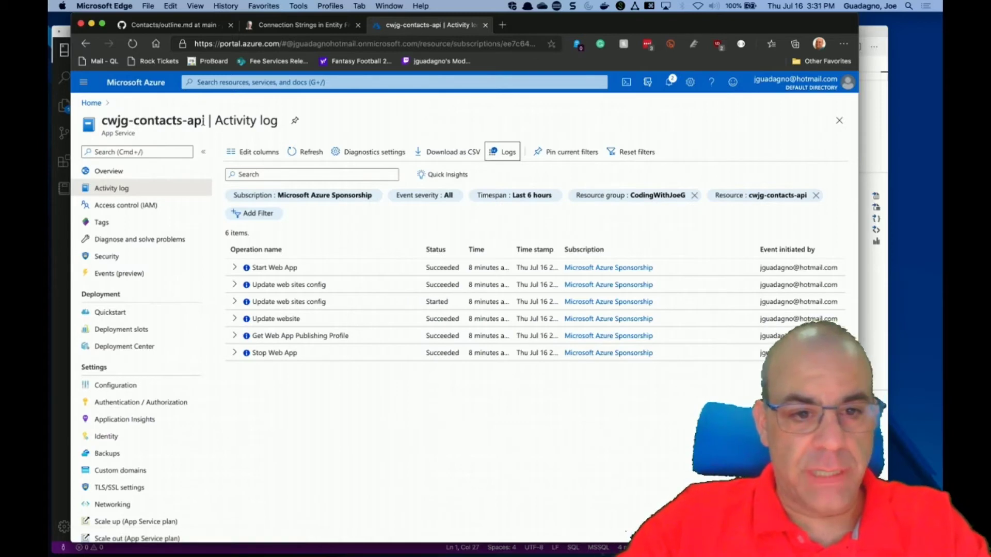
pyautogui.click(234, 337)
pyautogui.click(234, 337)
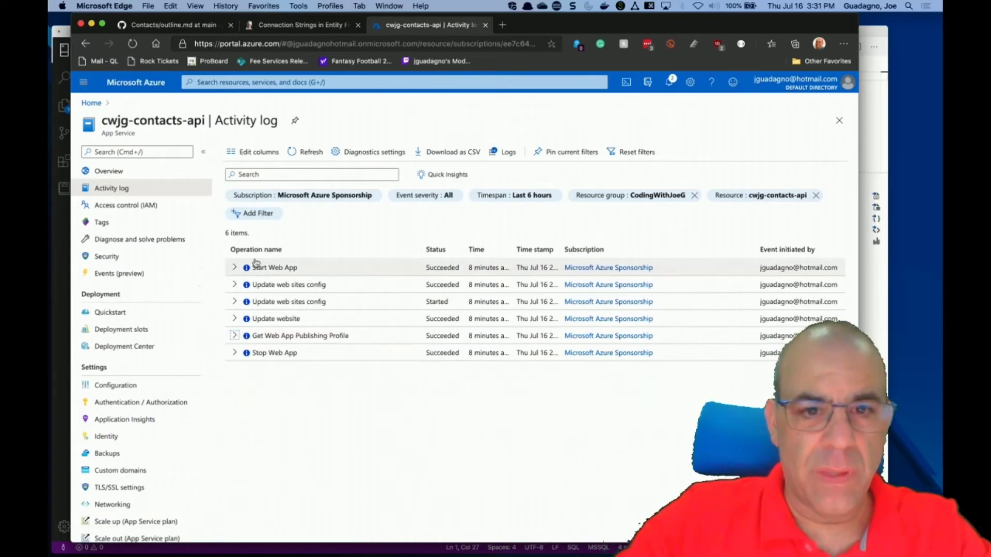
pyautogui.click(97, 175)
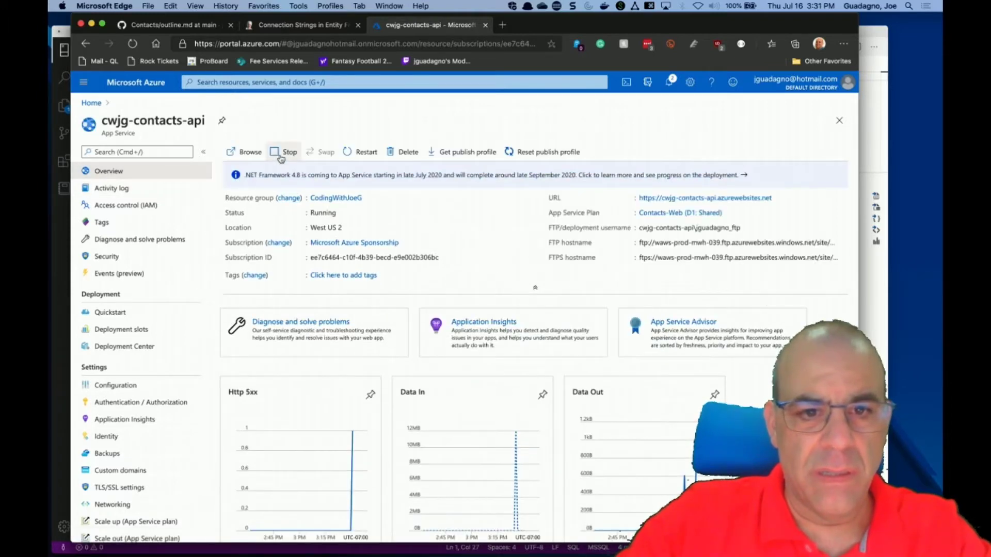
# Restart the cwjg-contacts-api web app from the toolbar and confirm with Yes.
pyautogui.click(365, 153)
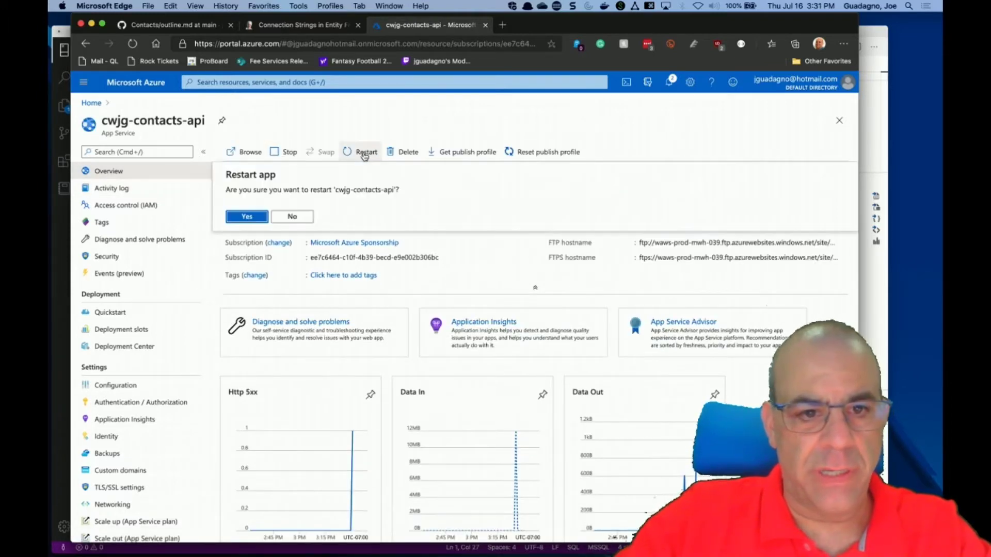
pyautogui.click(247, 218)
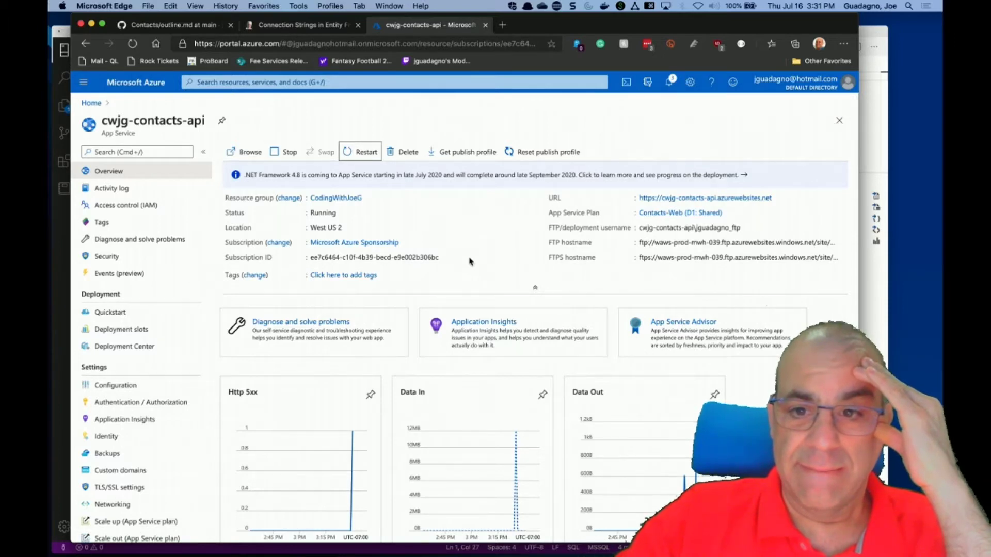
pyautogui.scroll(-5, 470, 261)
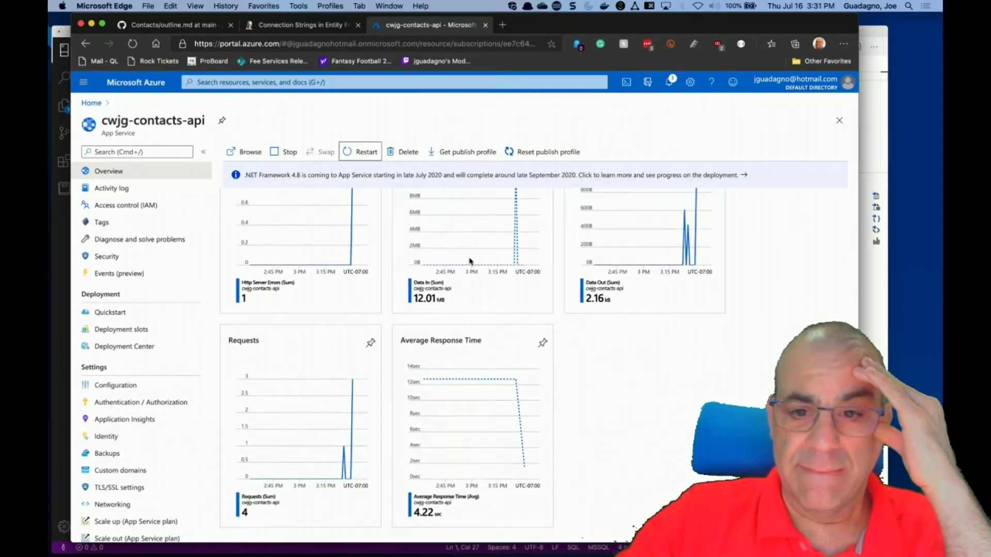
# Open the app's site in a new tab, confirm HTTP ERROR 500, then return to the portal's Events page.
pyautogui.scroll(-1, 469, 262)
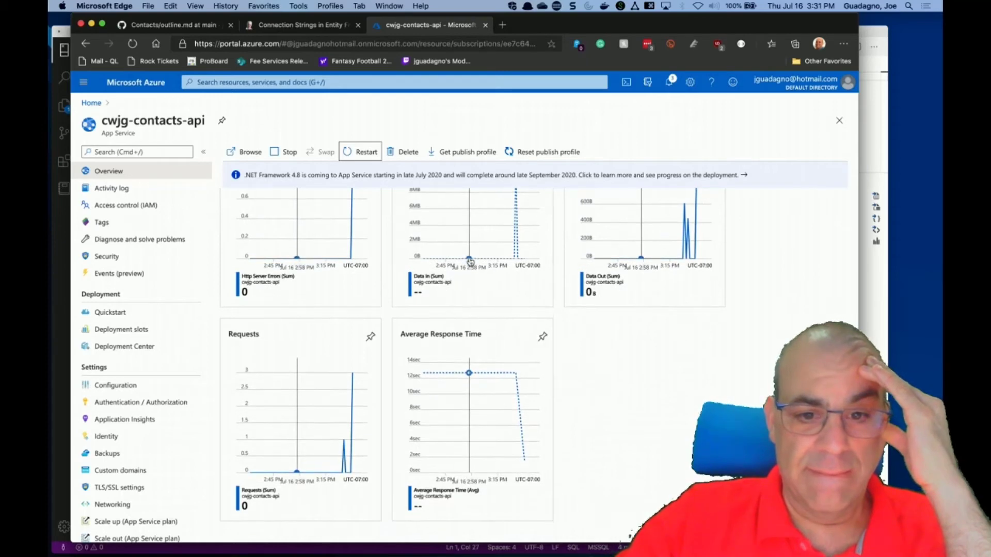
pyautogui.scroll(6, 470, 261)
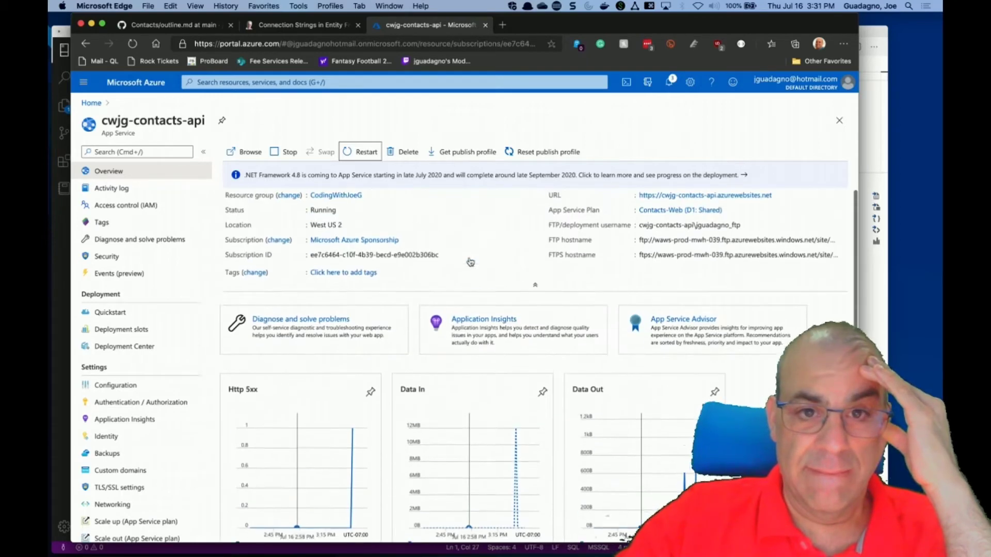
pyautogui.rightClick(716, 200)
pyautogui.click(727, 211)
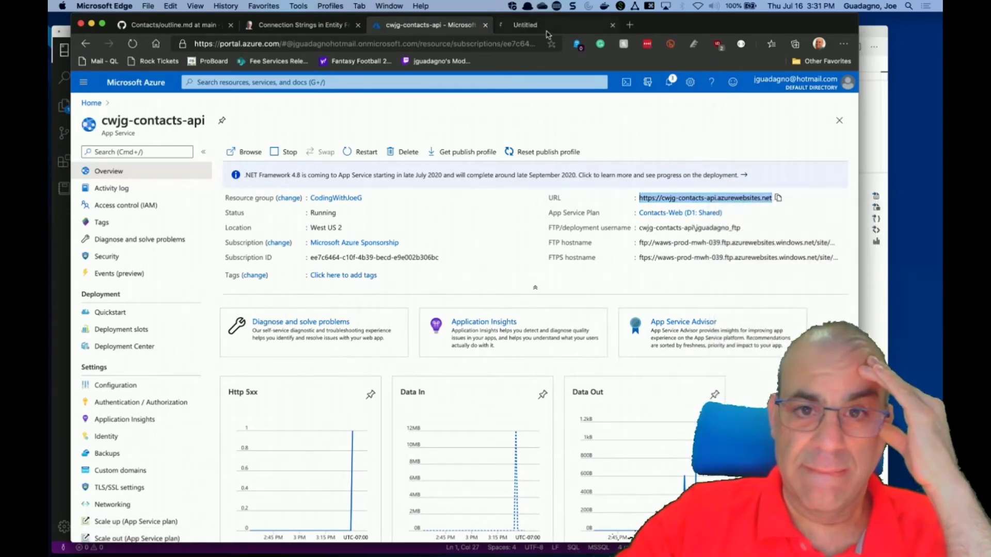
pyautogui.click(550, 29)
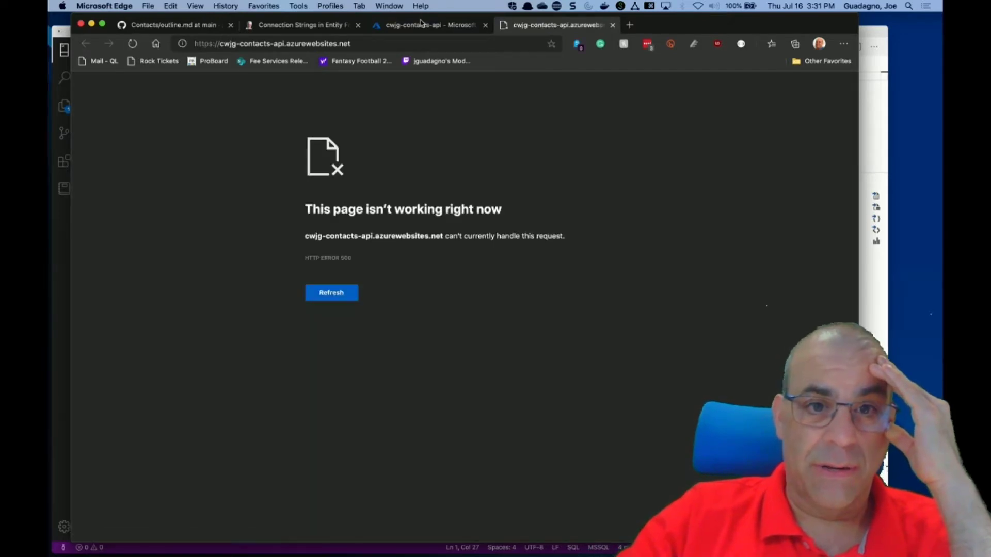
pyautogui.click(422, 24)
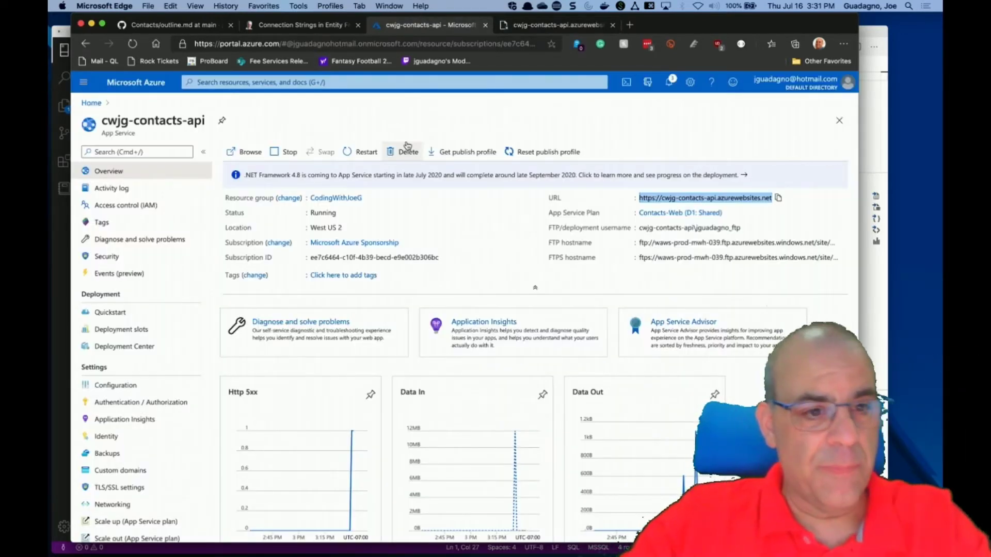
pyautogui.click(102, 275)
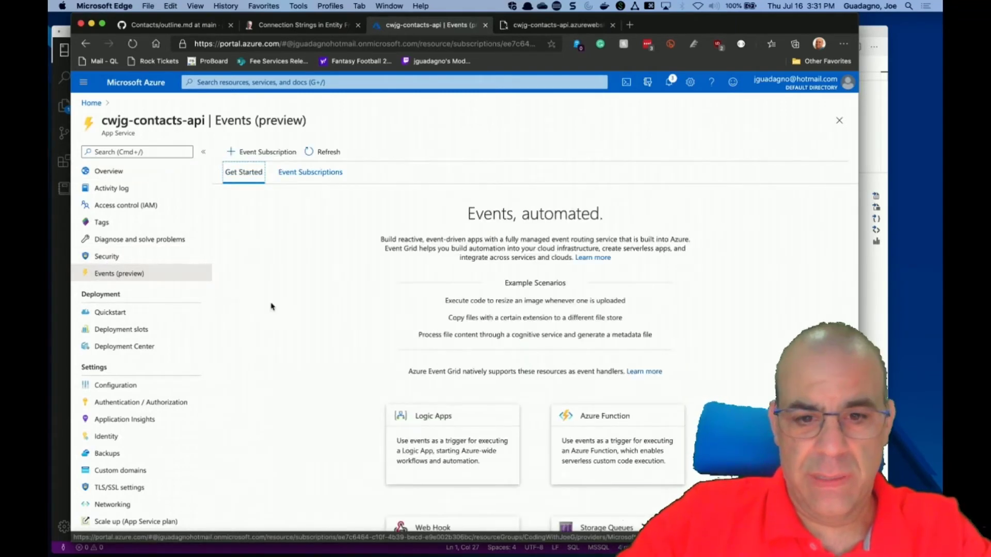
# Review the cwjg-contacts-api activity log, then go to its Advanced Tools page.
pyautogui.scroll(-5, 294, 336)
pyautogui.scroll(5, 294, 338)
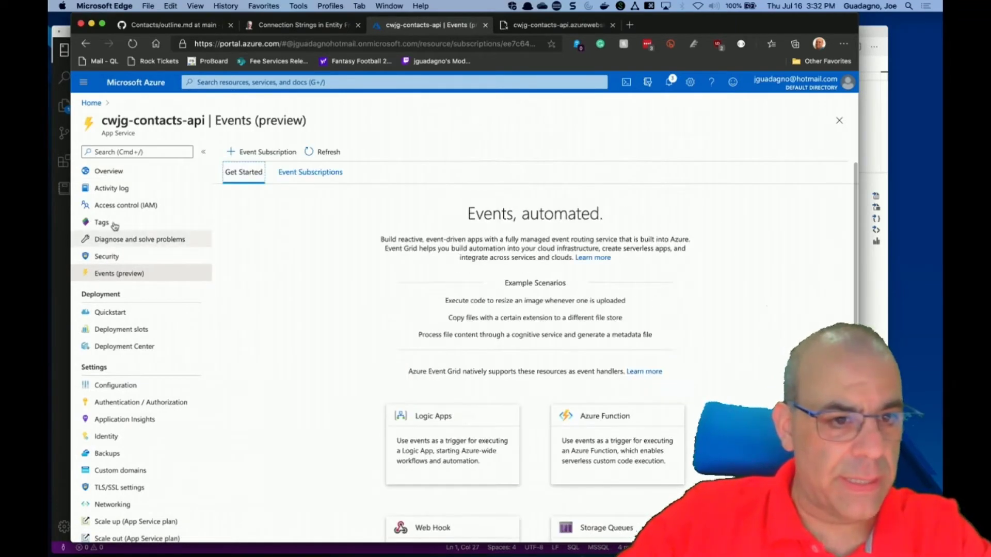
pyautogui.click(110, 188)
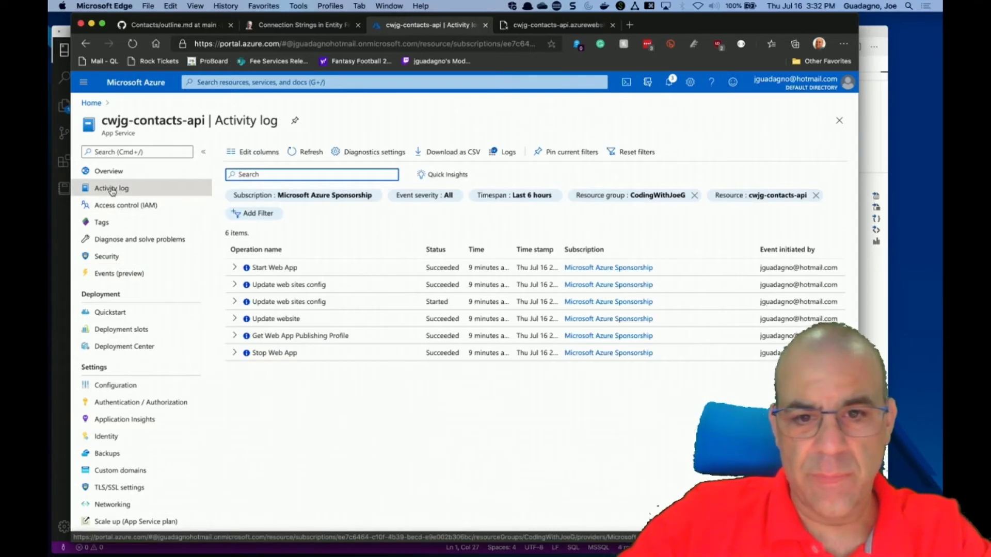
pyautogui.scroll(-4, 155, 309)
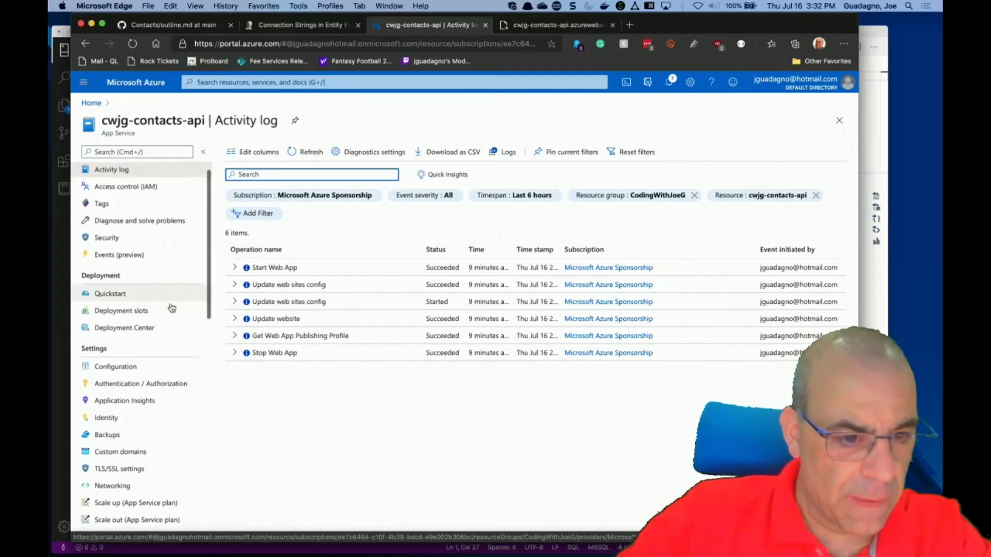
pyautogui.scroll(-6, 172, 308)
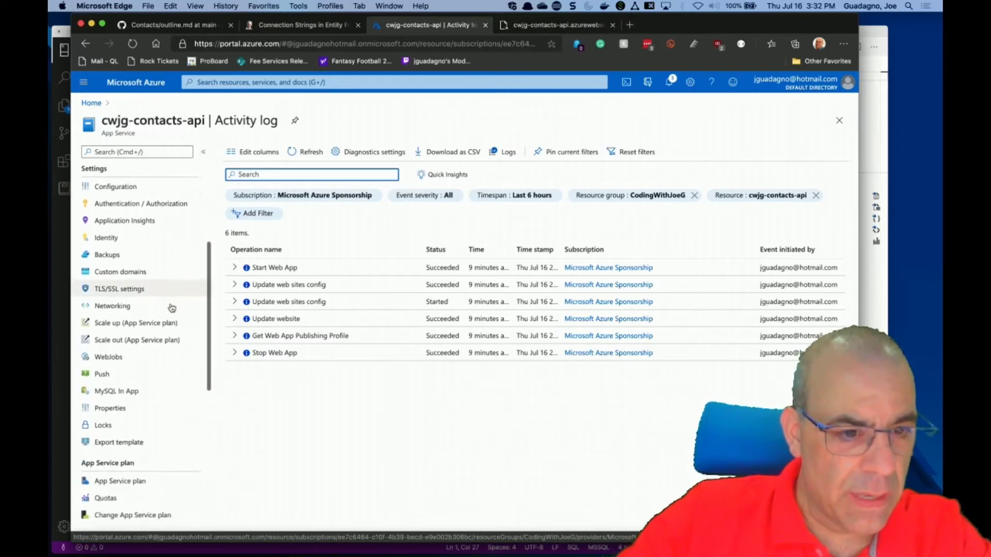
pyautogui.scroll(-4, 172, 308)
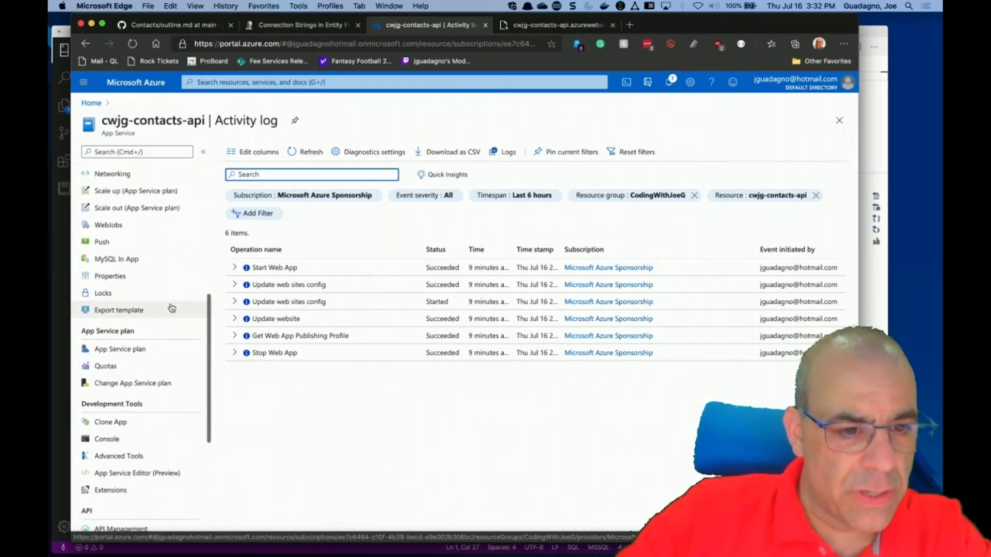
pyautogui.scroll(-5, 172, 309)
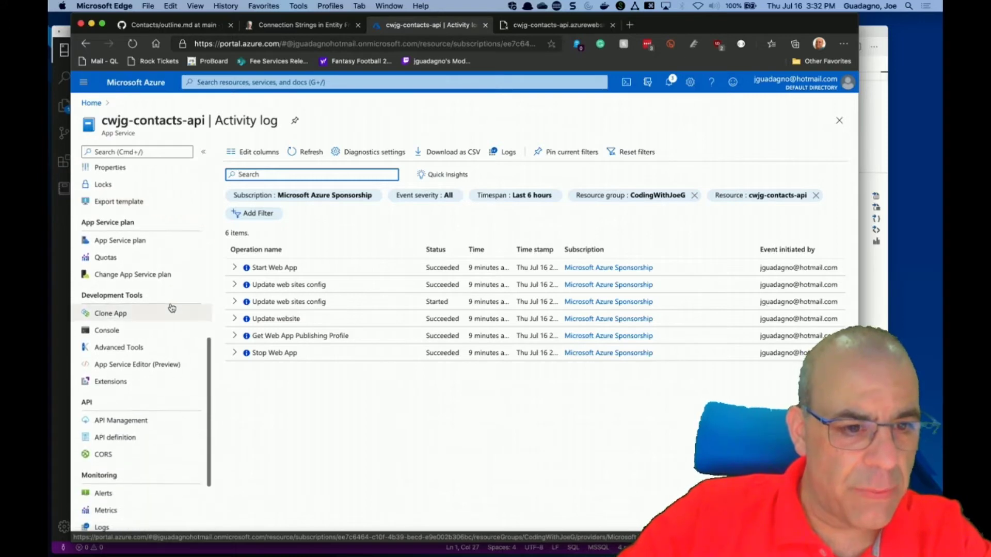
pyautogui.scroll(-2, 172, 308)
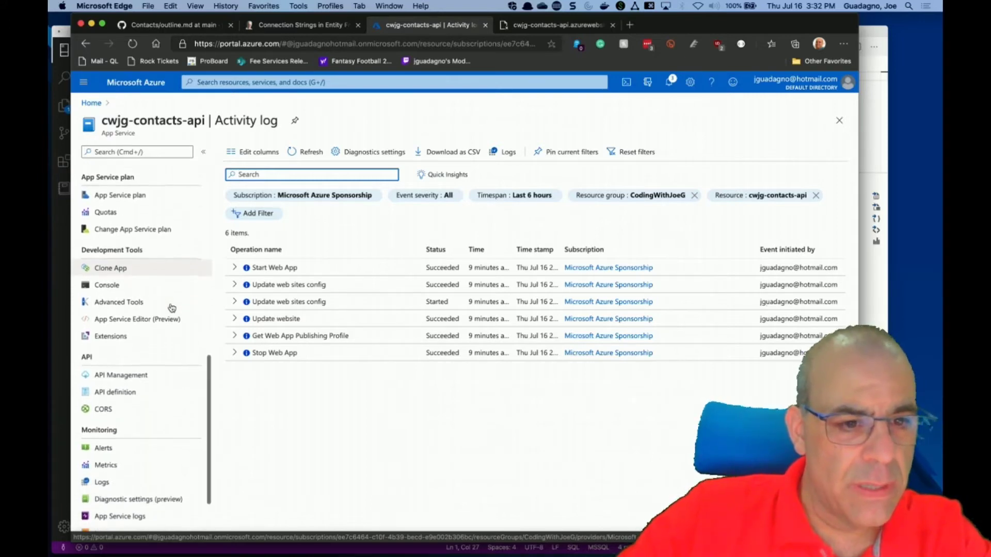
pyautogui.click(129, 290)
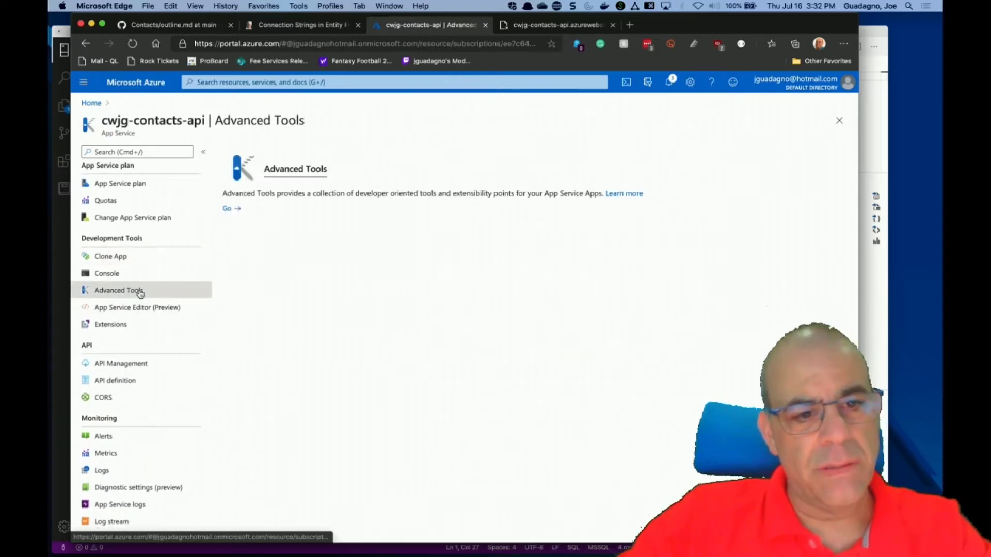
# Launch the Kudu site from Advanced Tools and choose the account to sign in with.
pyautogui.click(227, 209)
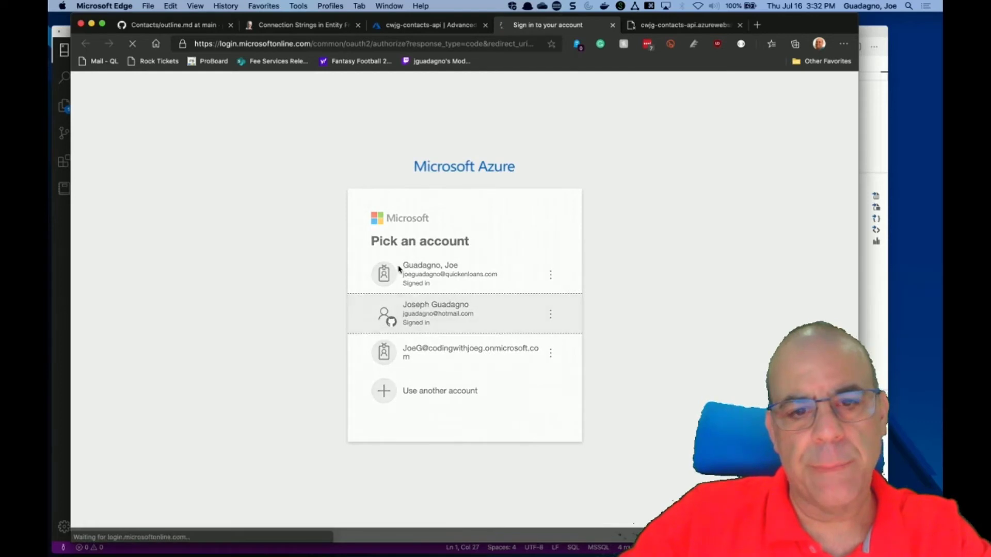
pyautogui.click(412, 282)
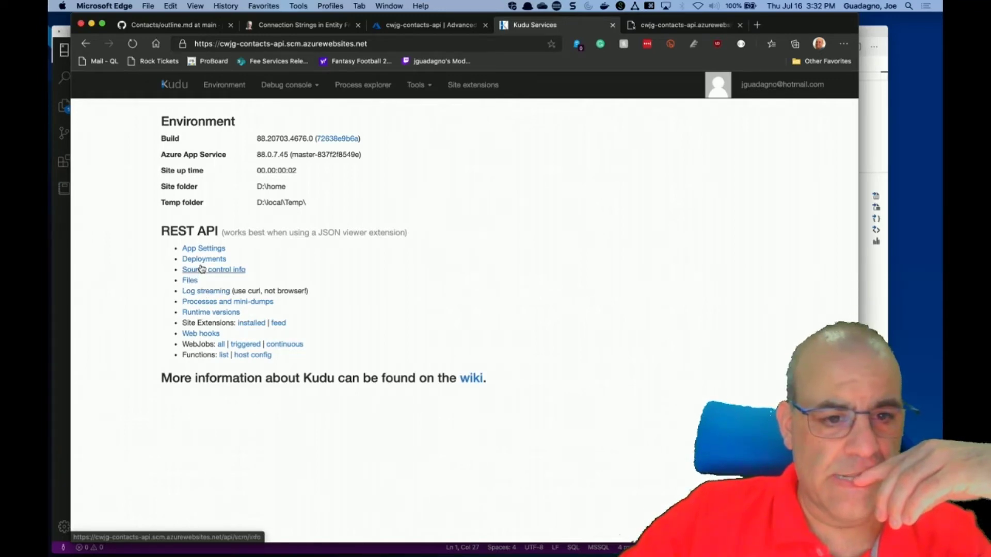
# Check Kudu's deployment history and Process Explorer (two w3wp.exe processes), then close Kudu.
pyautogui.click(203, 261)
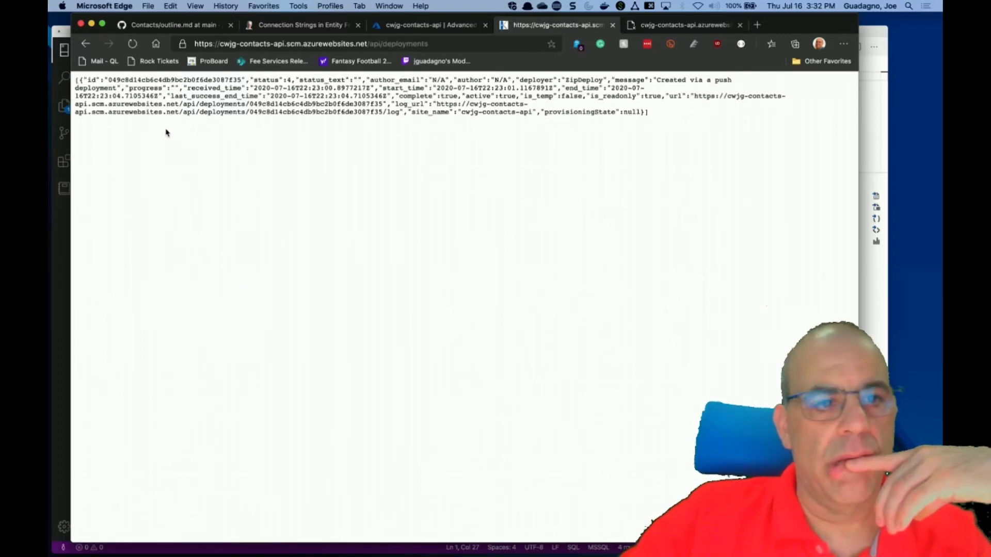
pyautogui.click(85, 45)
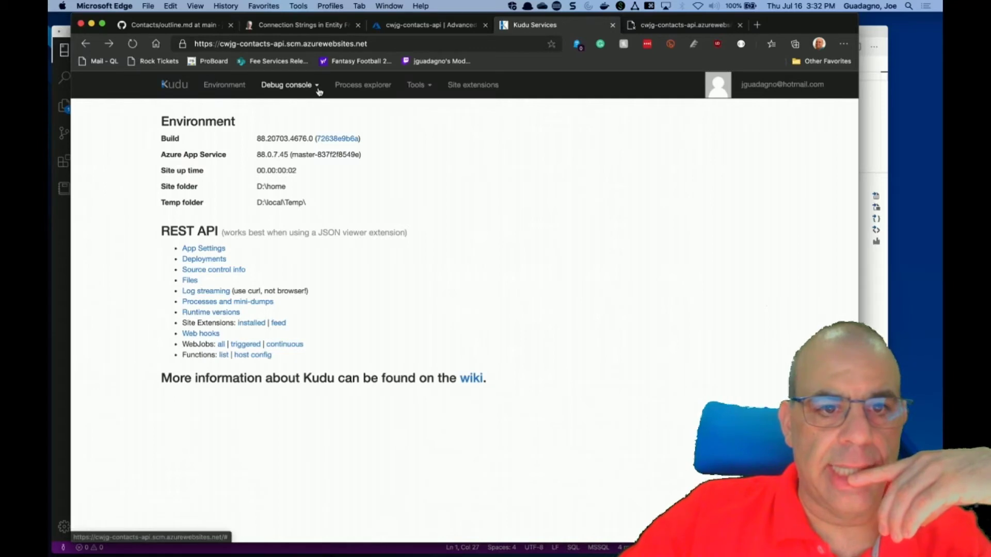
pyautogui.click(318, 92)
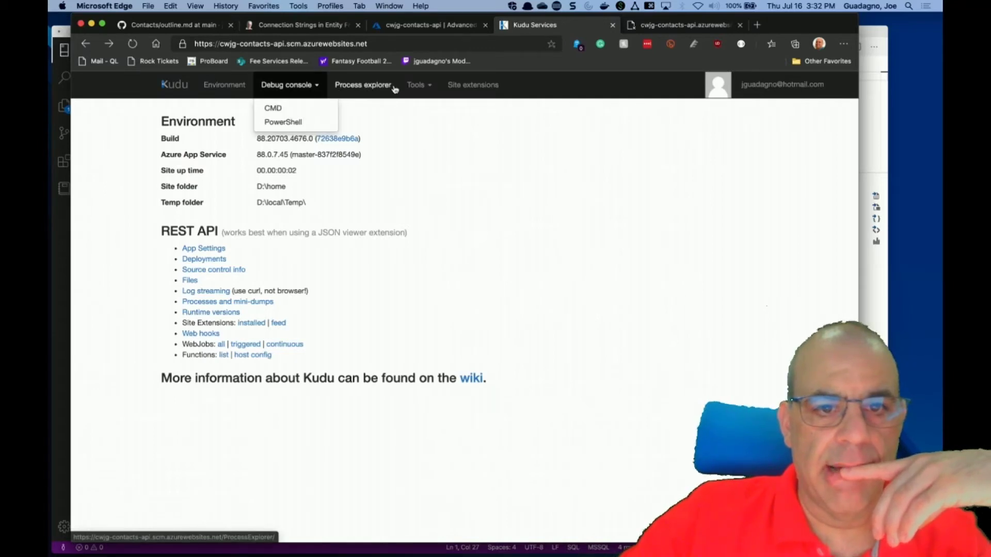
pyautogui.click(425, 91)
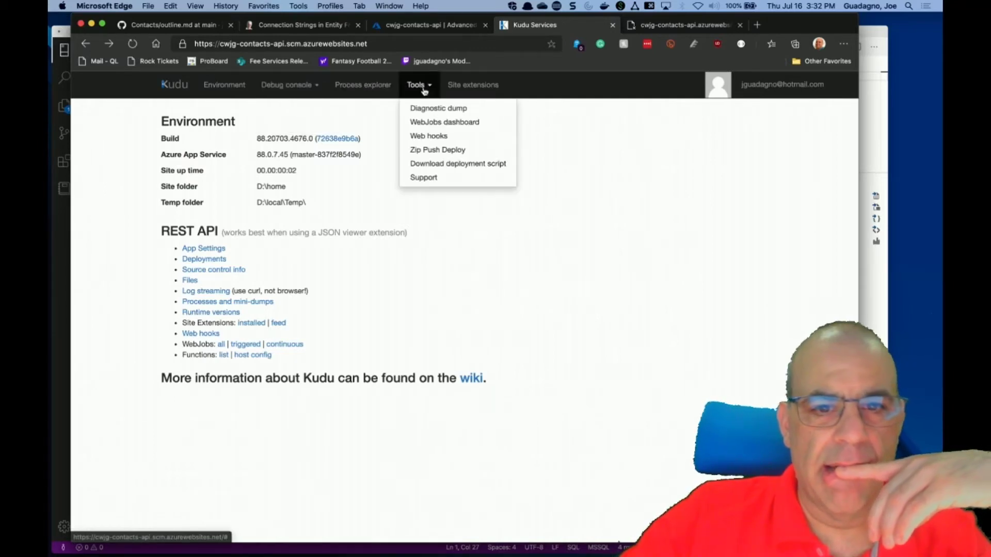
pyautogui.click(390, 88)
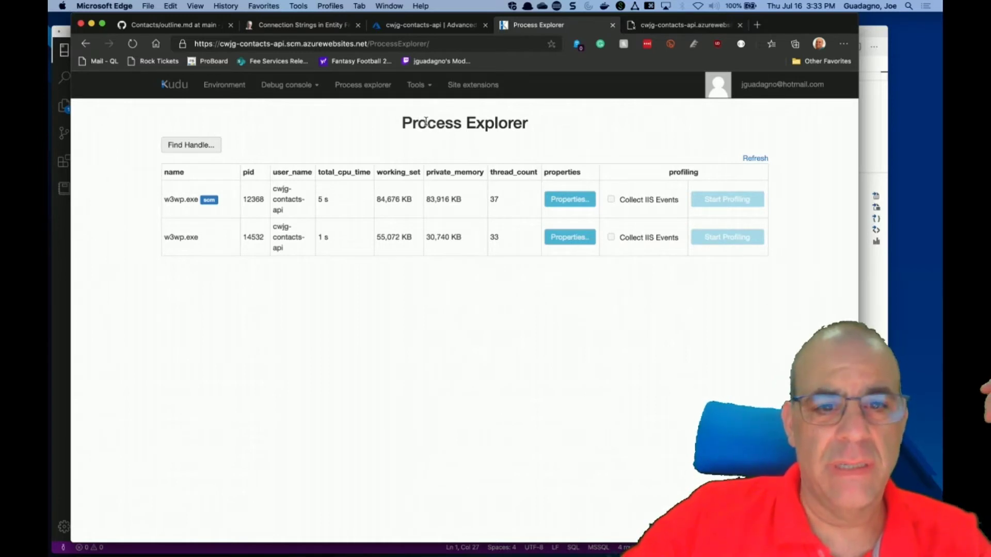
pyautogui.click(288, 88)
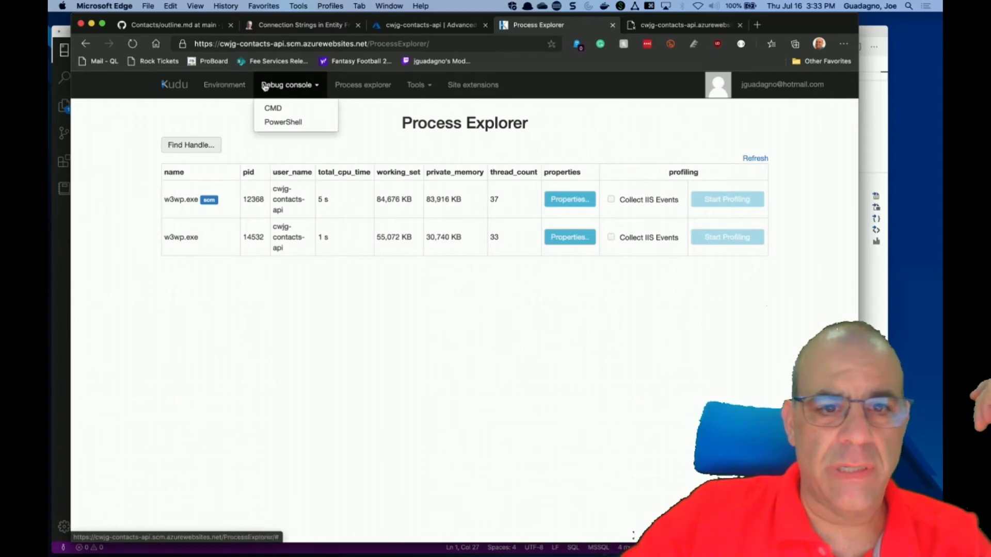
pyautogui.click(416, 87)
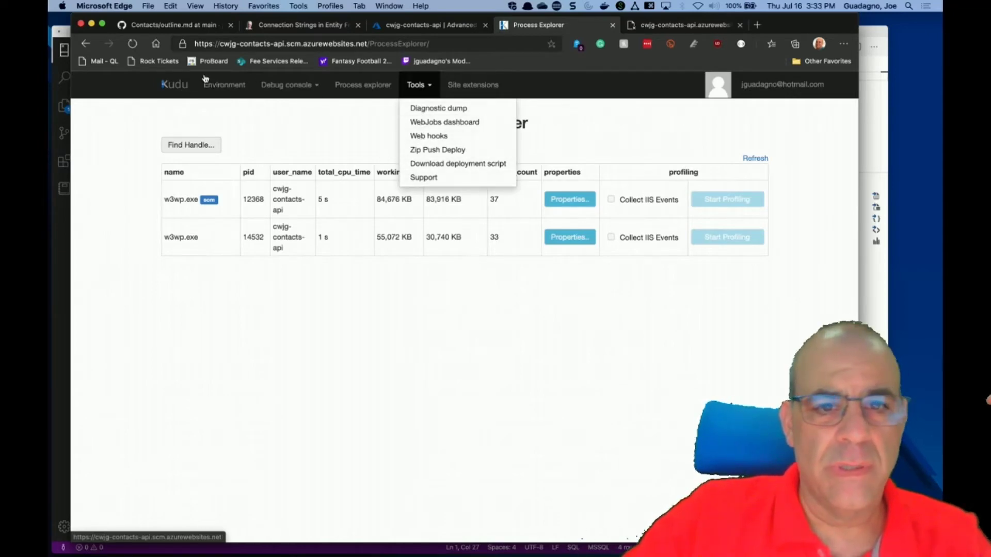
pyautogui.click(612, 25)
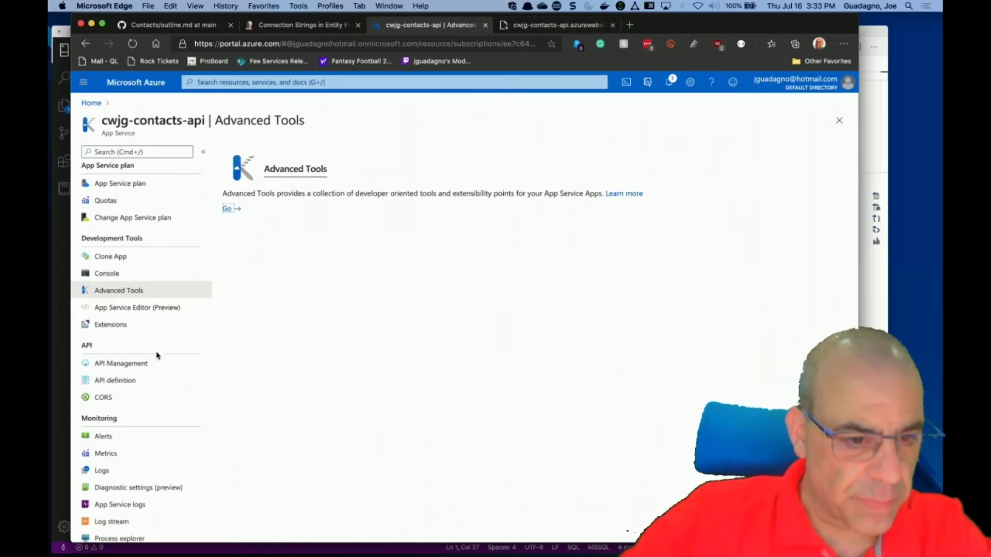
# View the app's Log stream (application logs off), then open its Configuration settings.
pyautogui.scroll(-1, 162, 361)
pyautogui.scroll(-4, 162, 360)
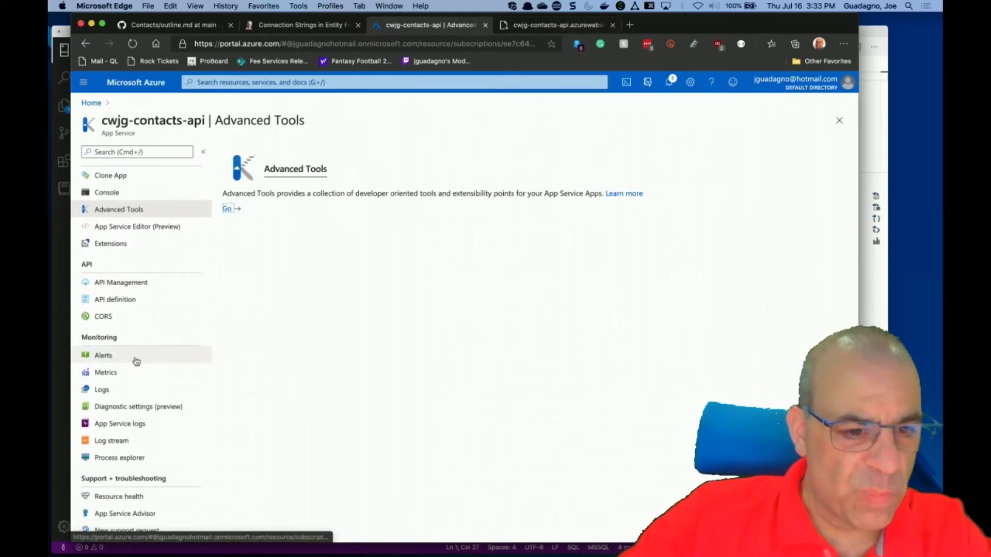
pyautogui.click(106, 446)
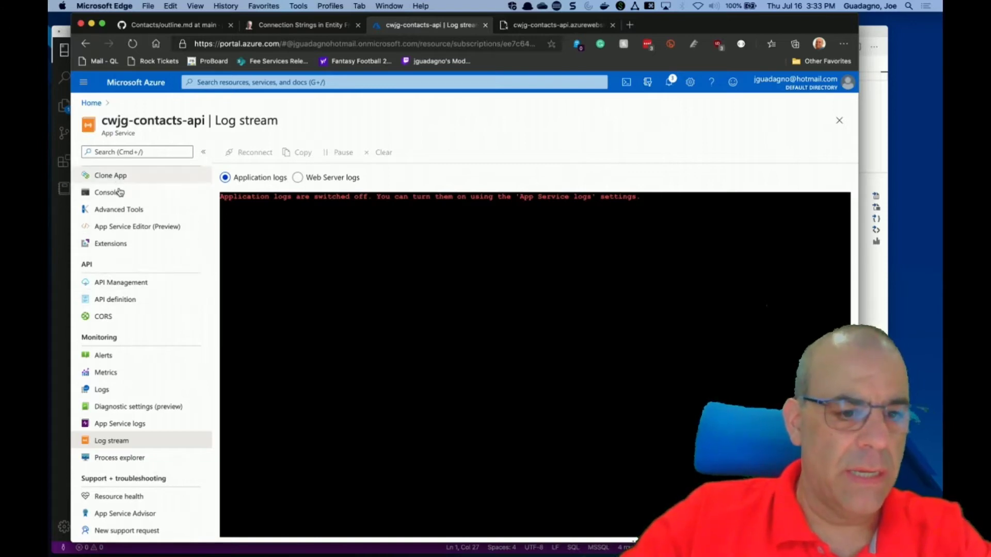
pyautogui.scroll(5, 116, 361)
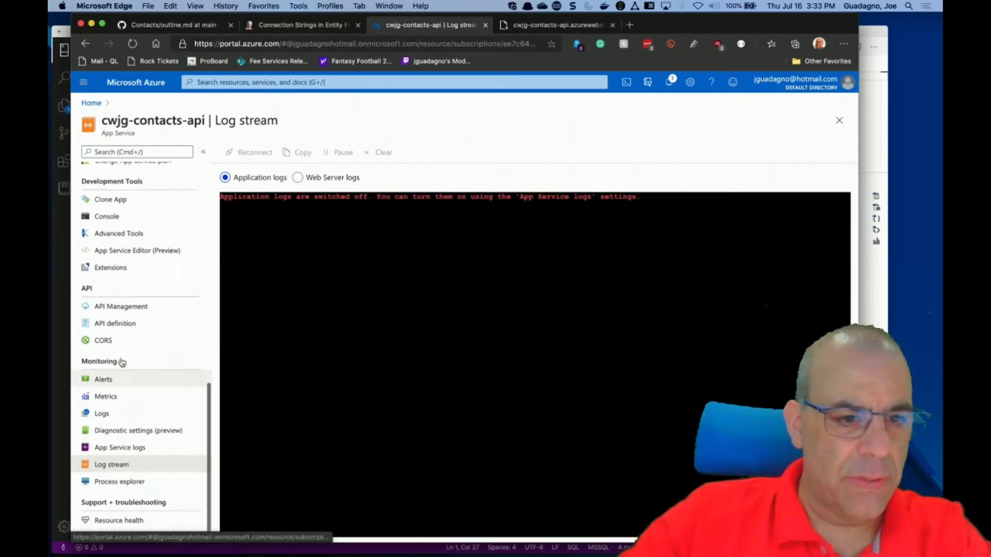
pyautogui.scroll(10, 121, 361)
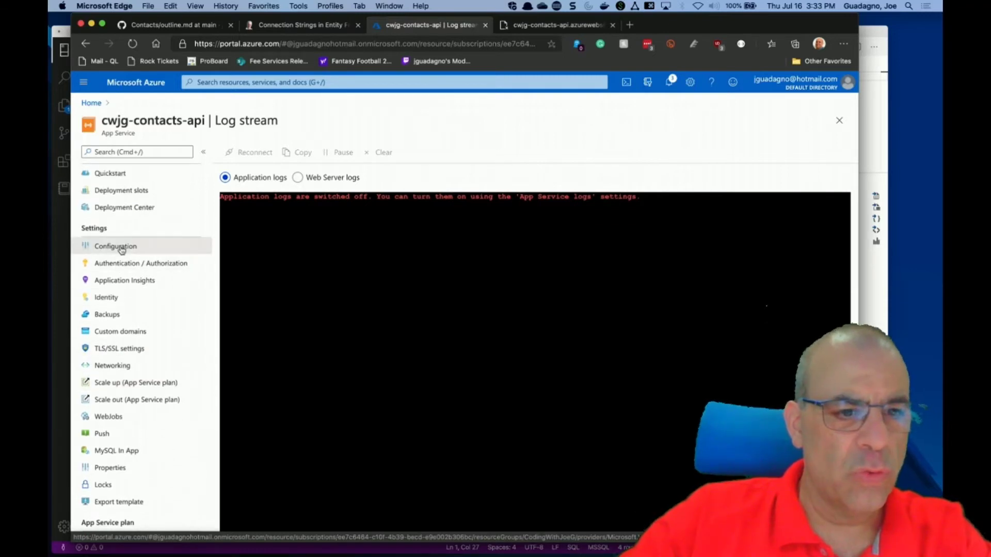
pyautogui.click(120, 247)
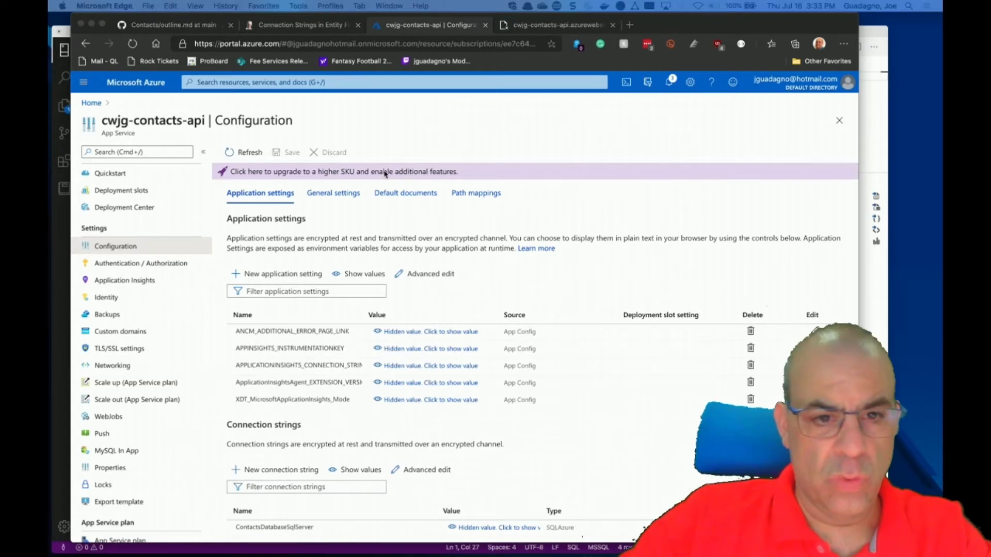
pyautogui.click(335, 196)
pyautogui.click(335, 194)
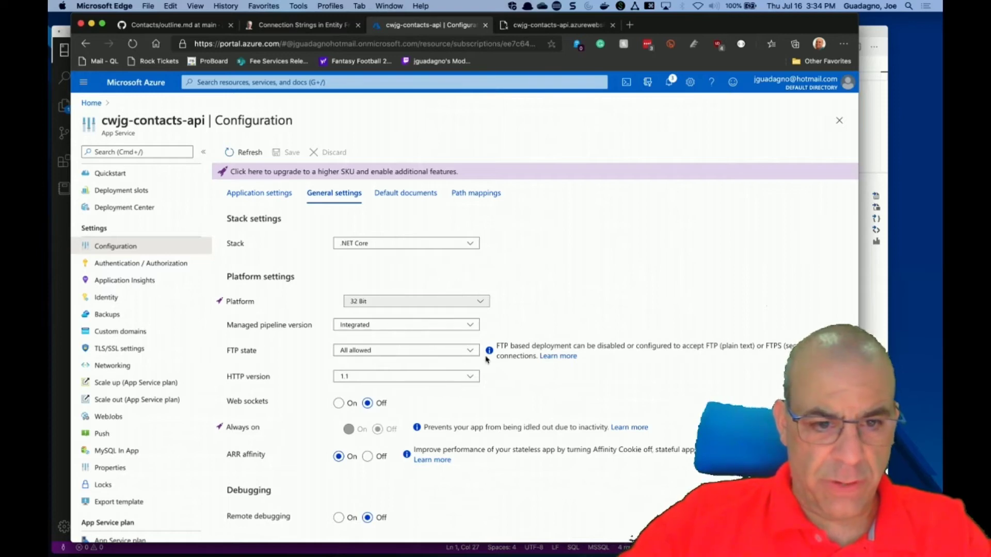
pyautogui.click(478, 354)
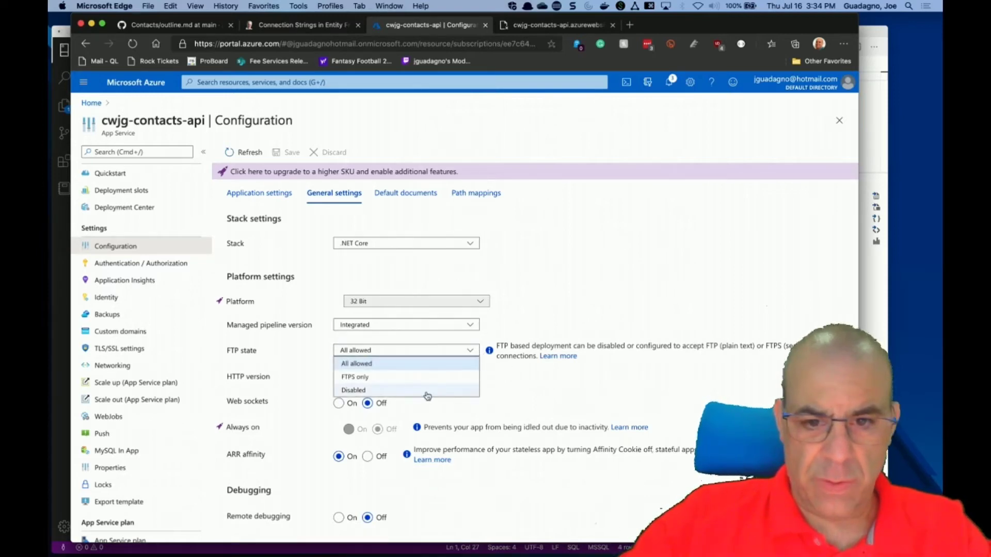
pyautogui.click(506, 381)
pyautogui.scroll(-2, 505, 381)
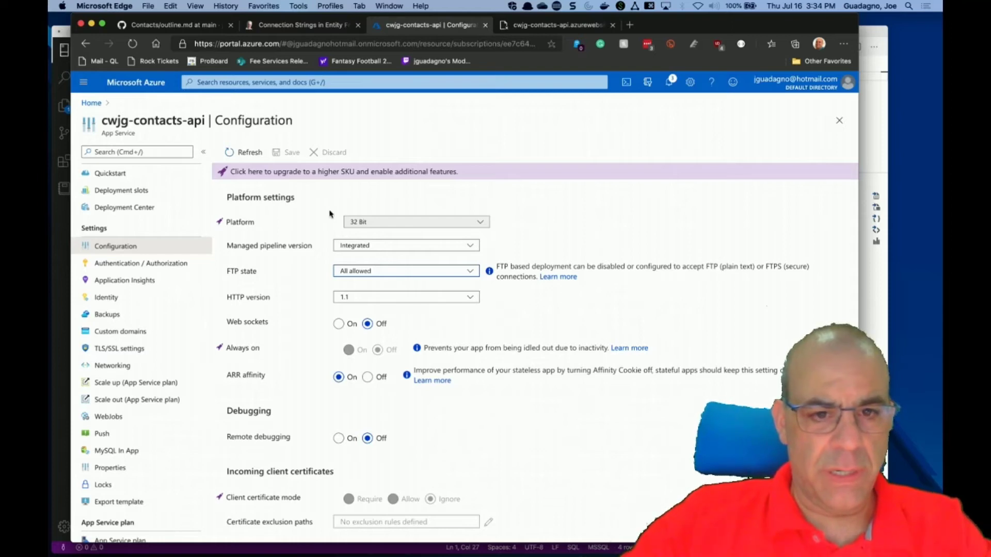
pyautogui.scroll(3, 330, 214)
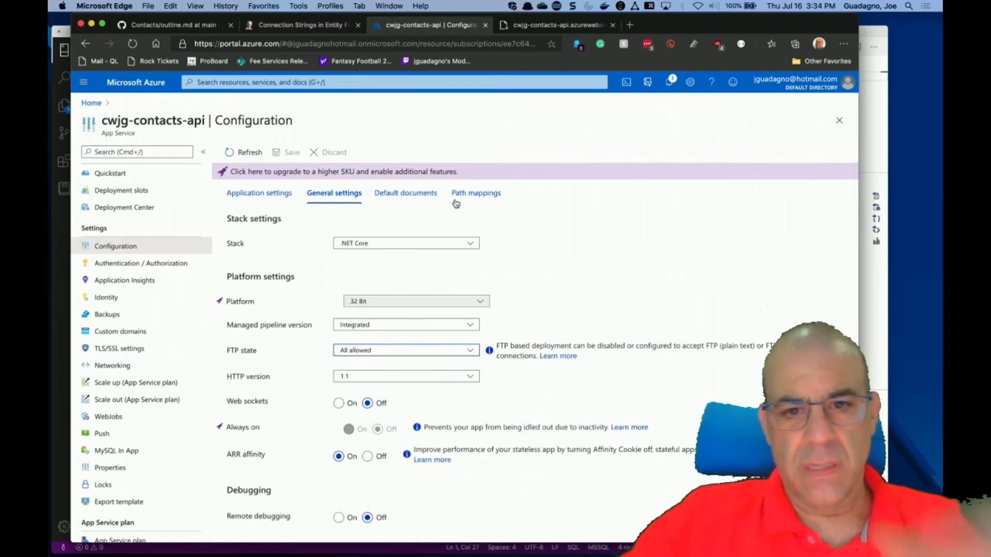
pyautogui.click(266, 194)
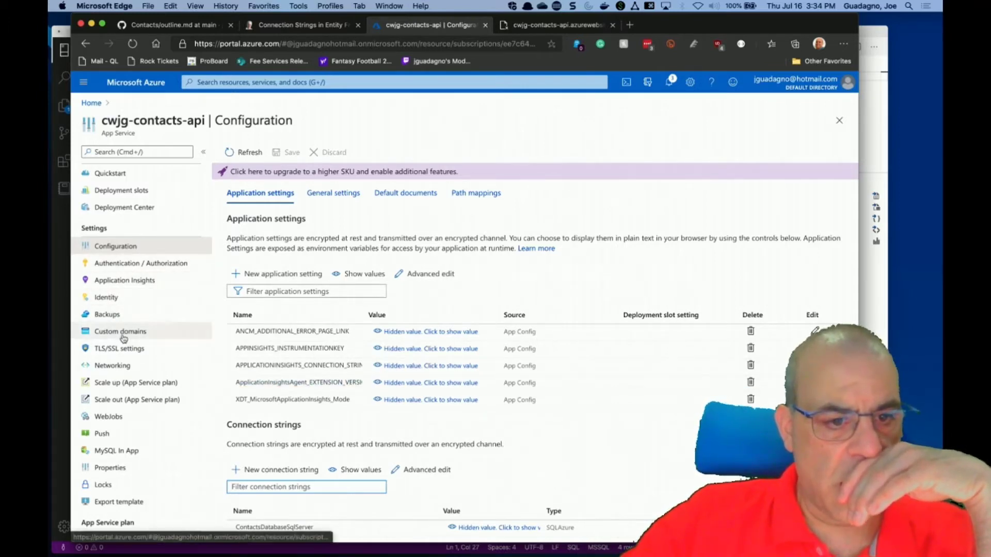
pyautogui.scroll(-3, 166, 388)
pyautogui.scroll(-10, 166, 389)
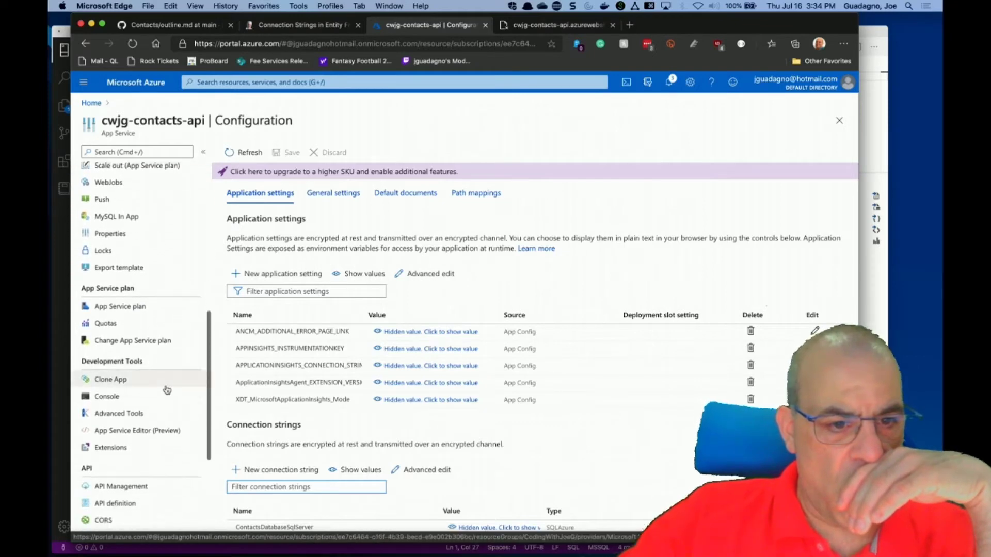
pyautogui.scroll(-2, 166, 390)
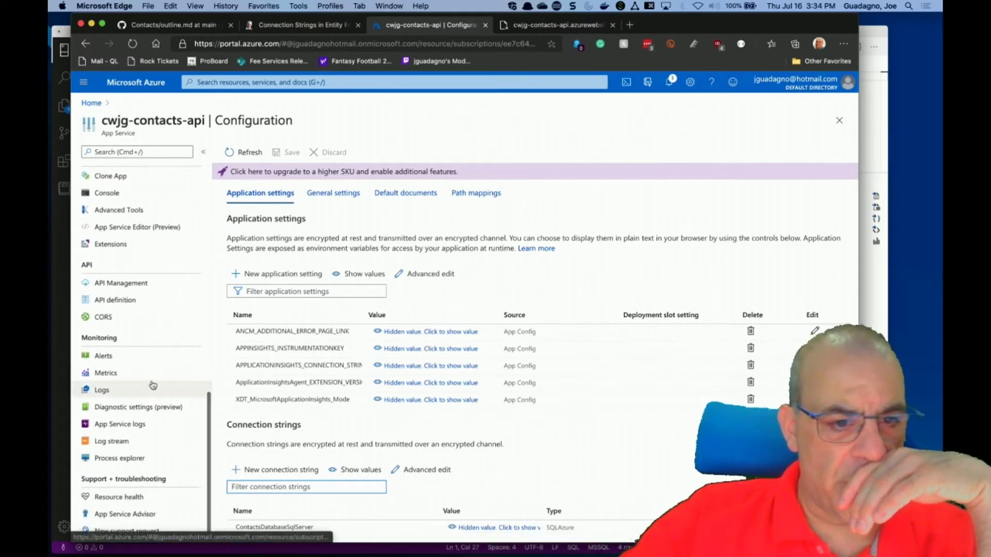
# Save App Service logs with filesystem logging at Warning, detailed errors and failed request tracing on.
pyautogui.click(123, 425)
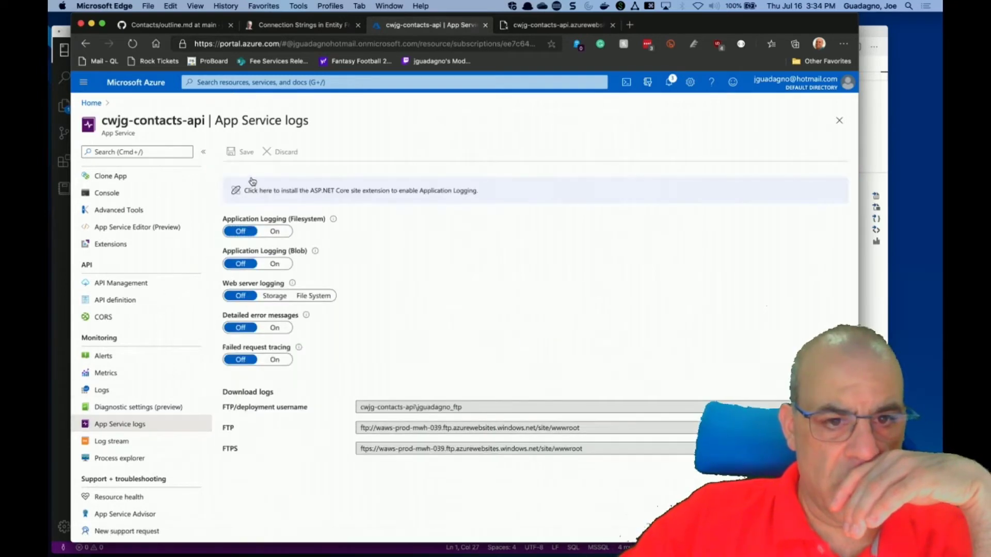
pyautogui.click(277, 233)
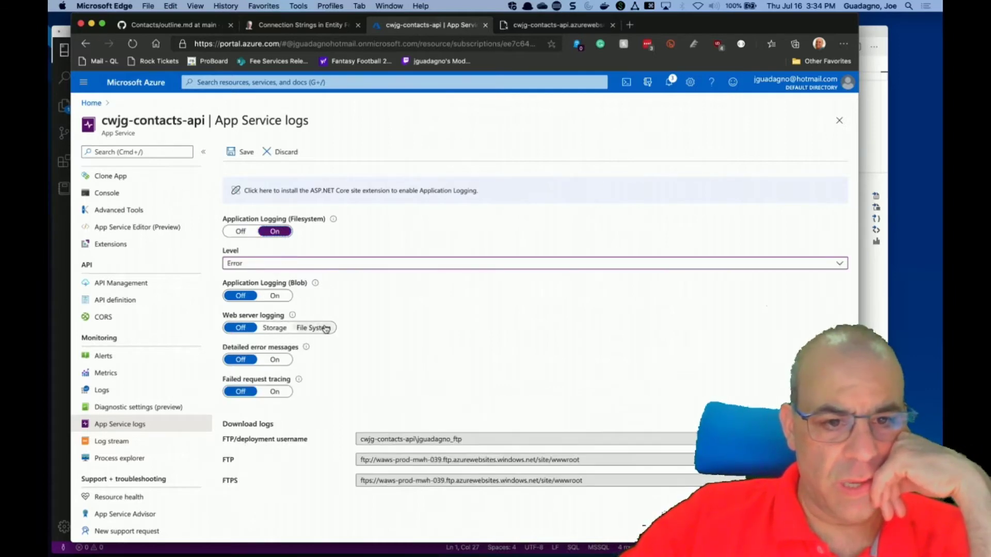
pyautogui.click(304, 264)
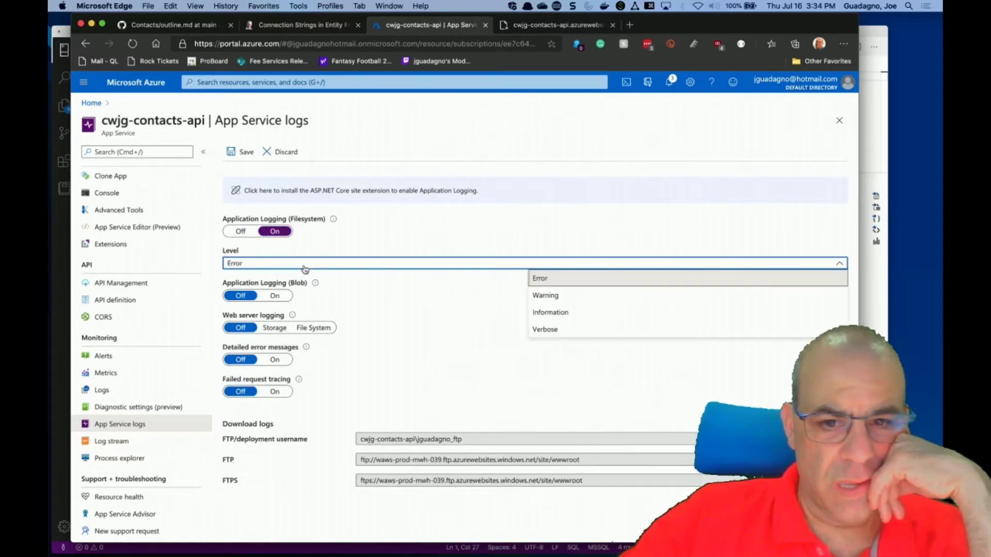
pyautogui.click(545, 295)
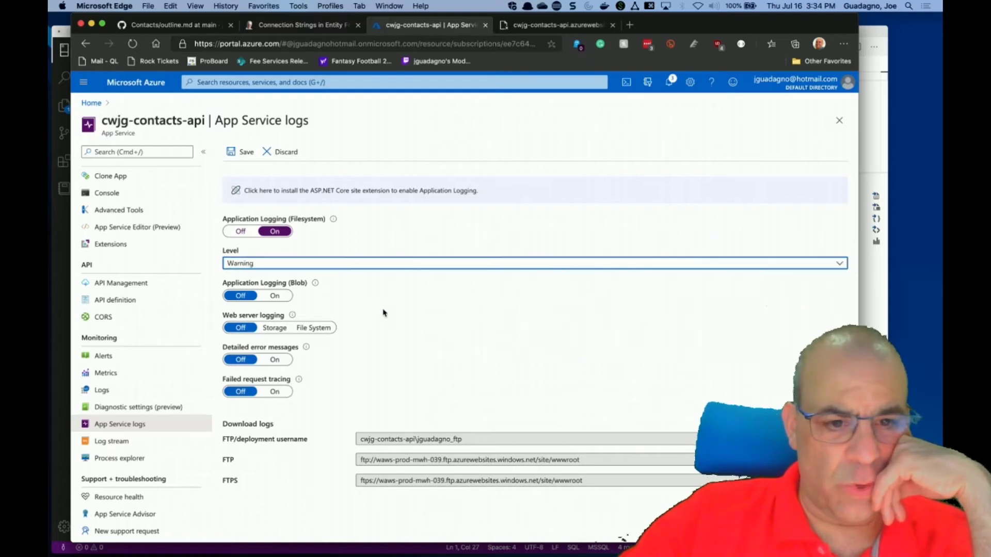
pyautogui.click(274, 360)
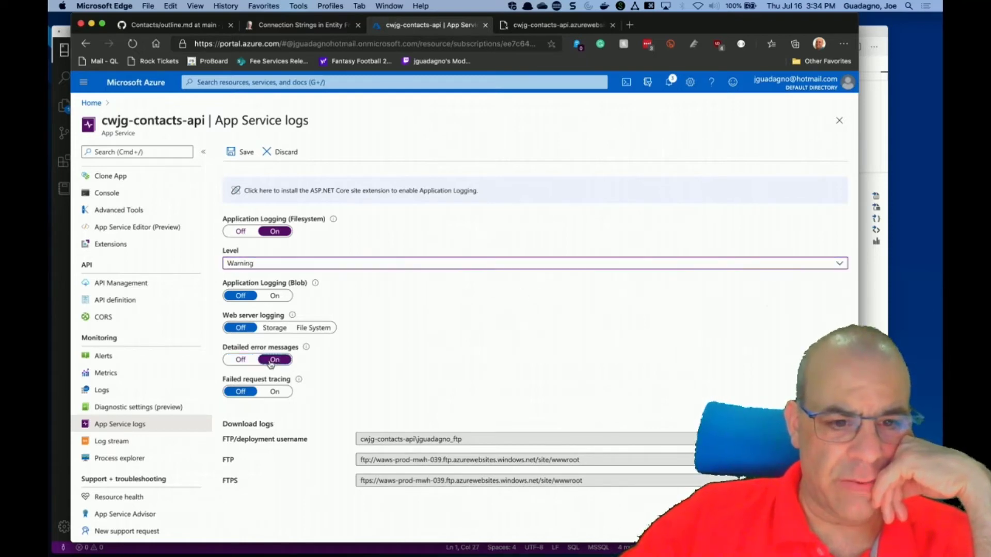
pyautogui.click(275, 392)
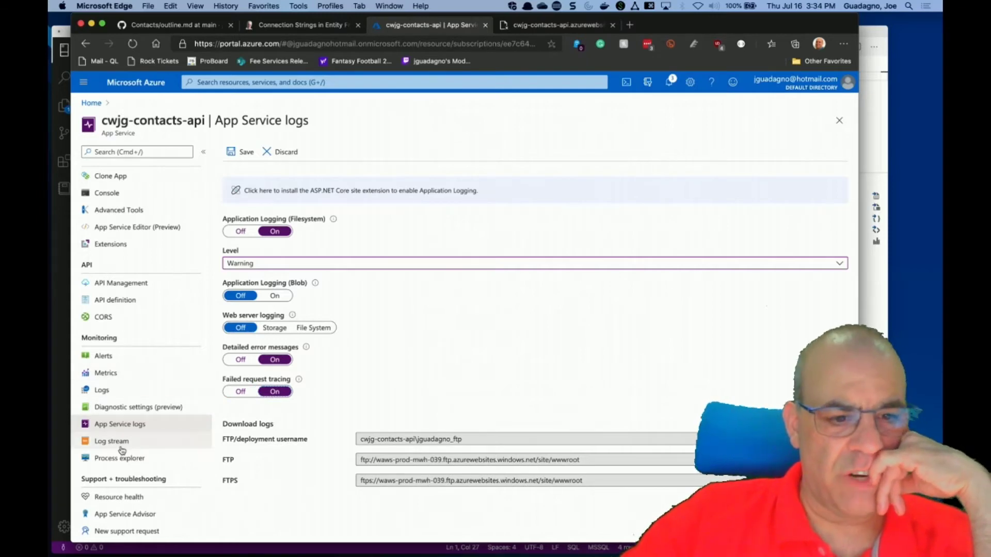
pyautogui.click(244, 150)
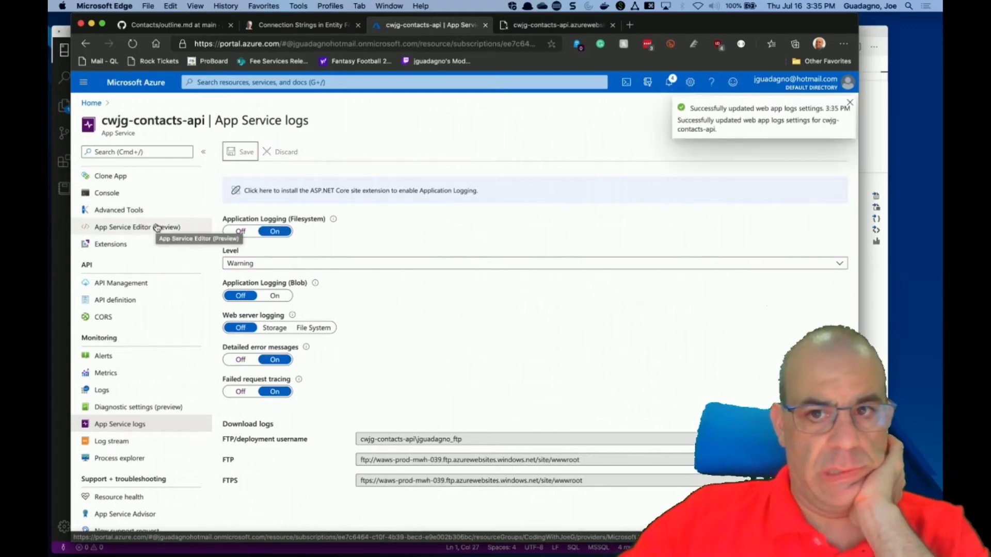
pyautogui.scroll(10, 157, 227)
pyautogui.scroll(5, 150, 224)
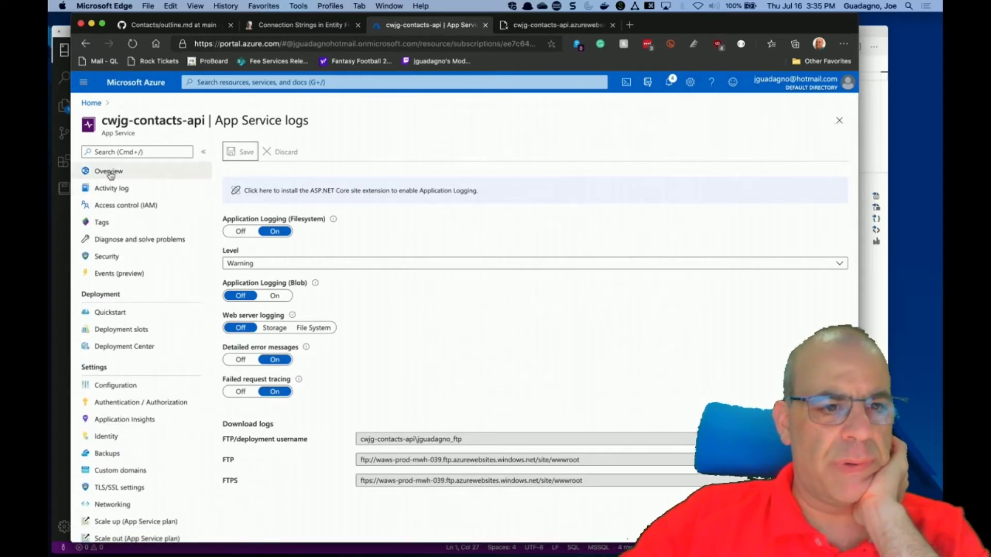
pyautogui.click(109, 171)
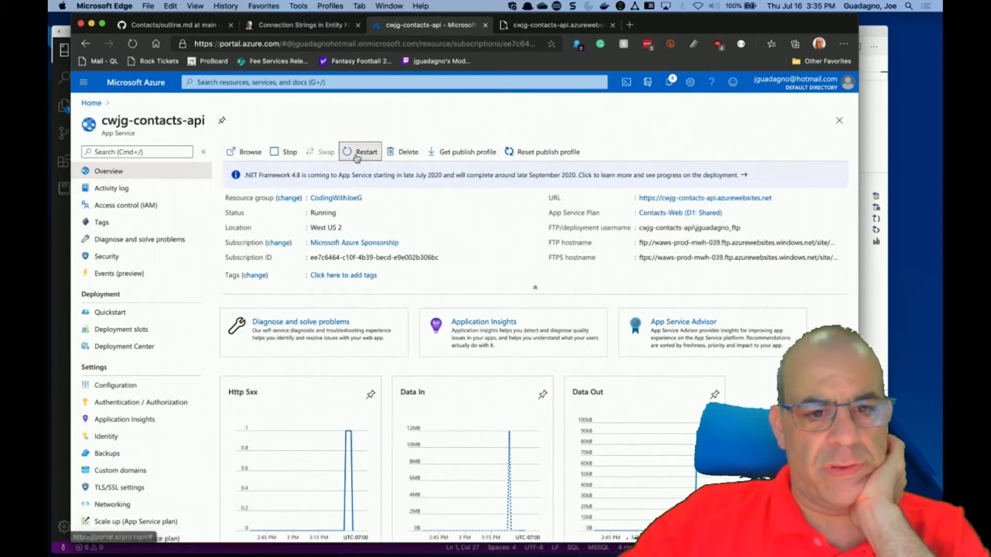
# Restart the cwjg-contacts-api web app from its Overview toolbar and confirm with Yes.
pyautogui.click(357, 158)
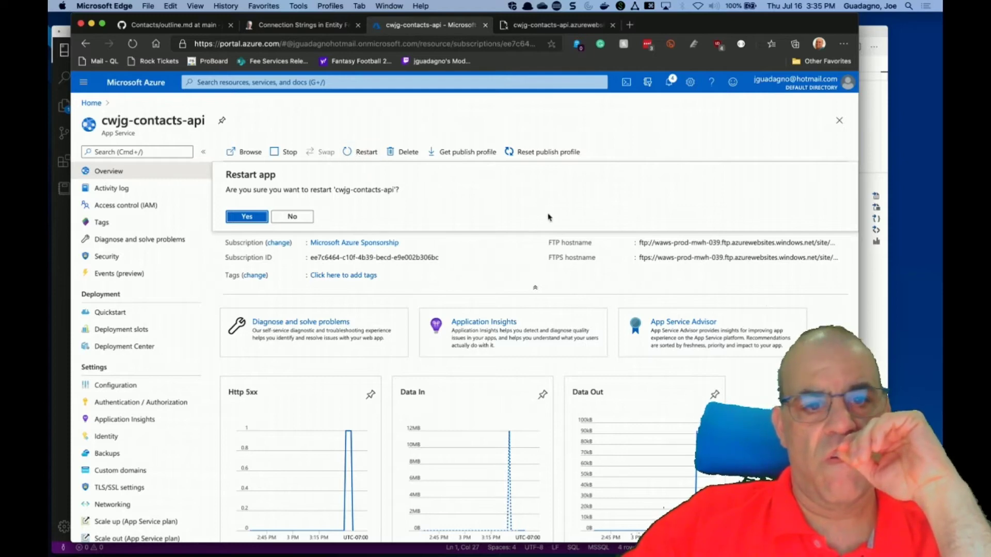
pyautogui.click(248, 217)
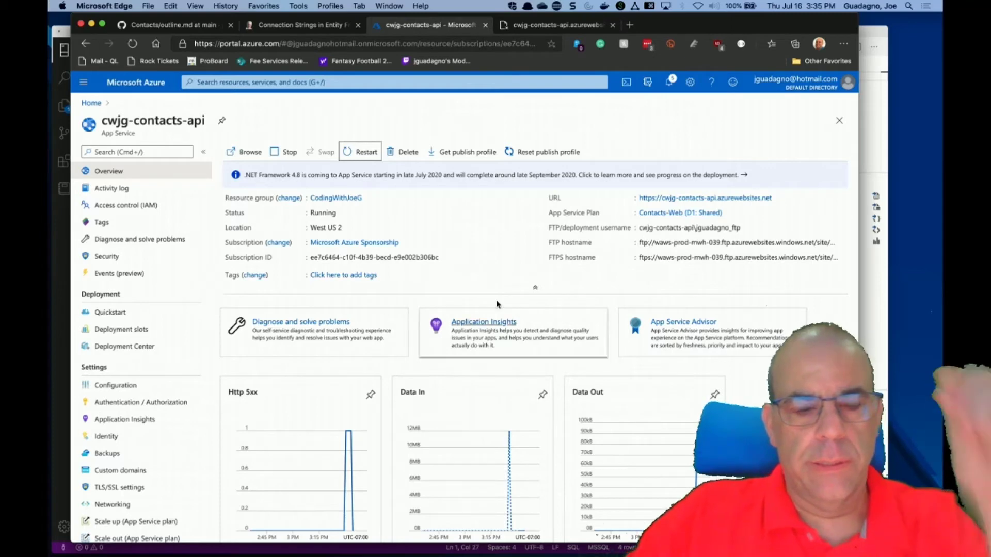
# Reload the deployed app and request its /Contacts path, which still returns HTTP 500.
pyautogui.click(556, 27)
pyautogui.click(133, 44)
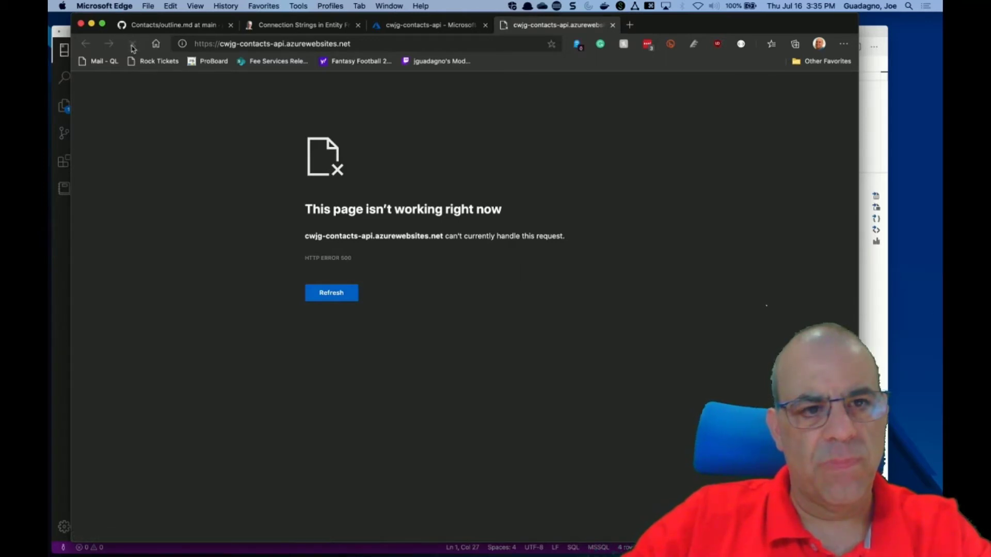
pyautogui.click(370, 44)
pyautogui.click(370, 44)
pyautogui.write('/Co')
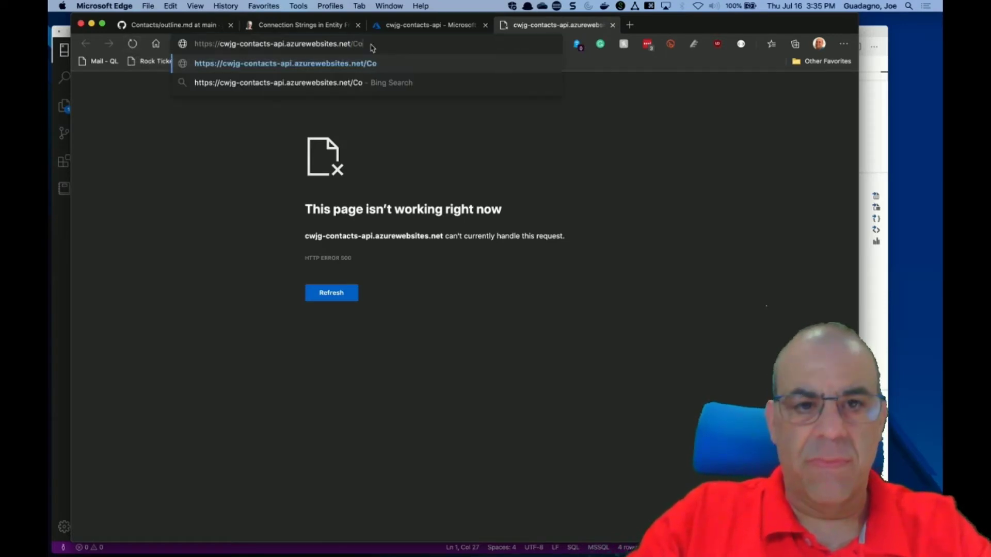
pyautogui.write('ntacts')
pyautogui.press('Return')
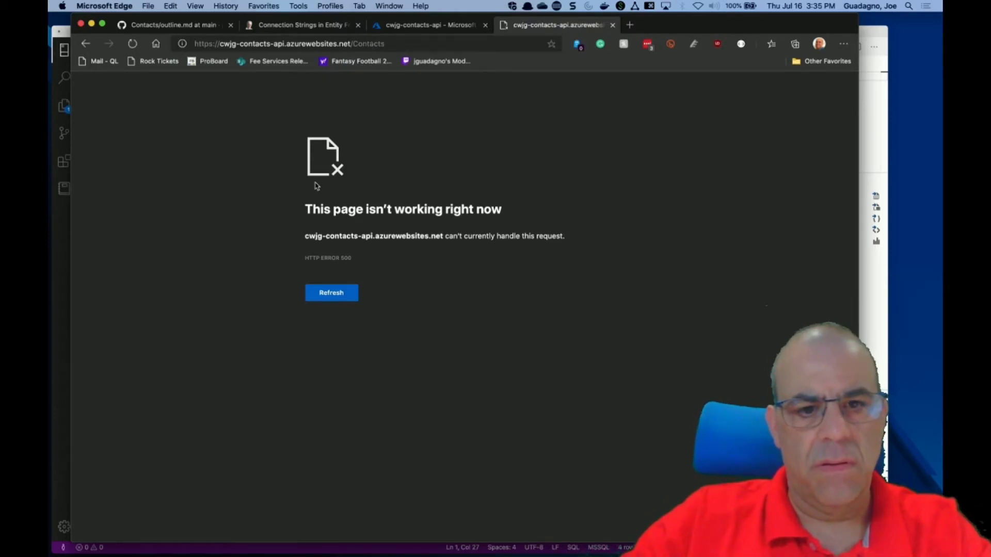
pyautogui.click(324, 295)
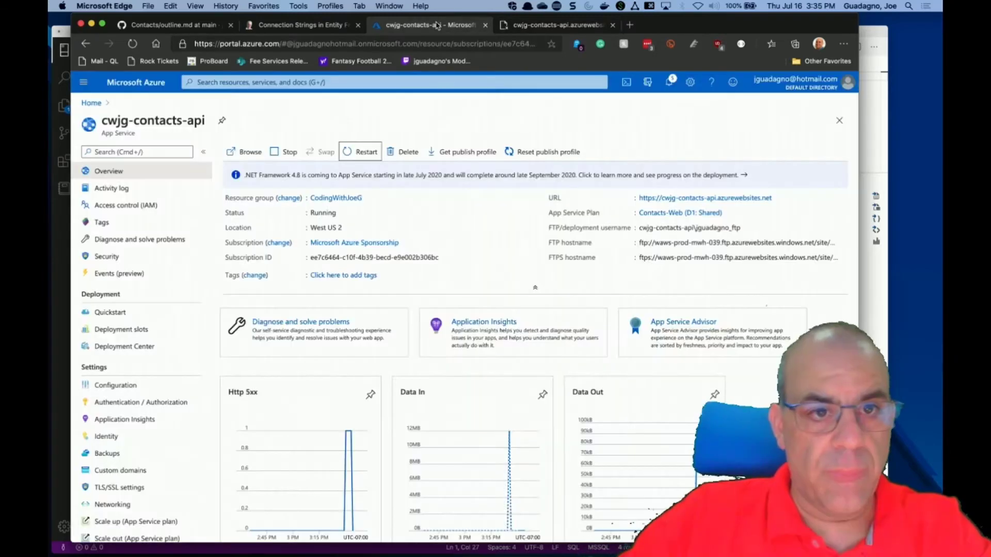
pyautogui.click(436, 26)
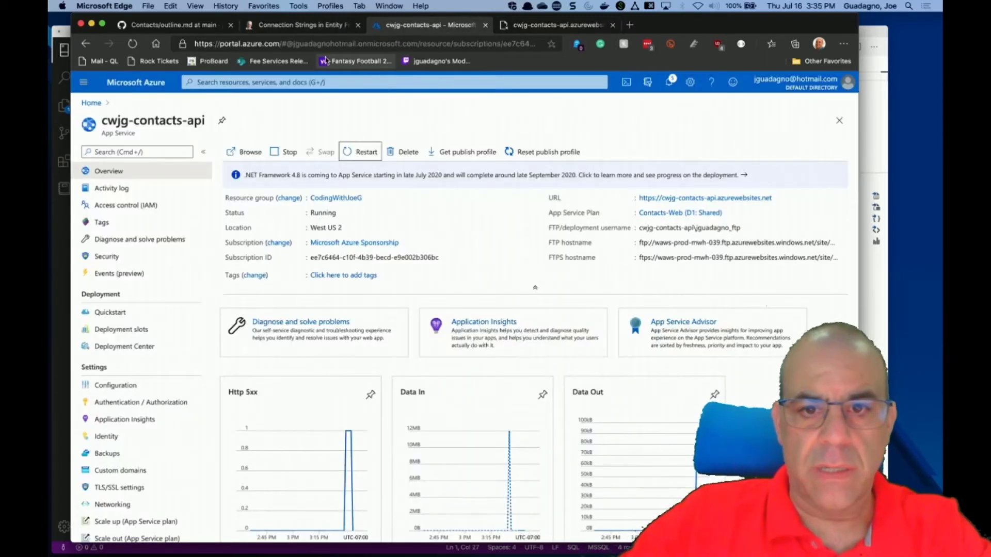
# Open the app's Log stream and switch between Web Server and Application logs.
pyautogui.scroll(-3, 214, 290)
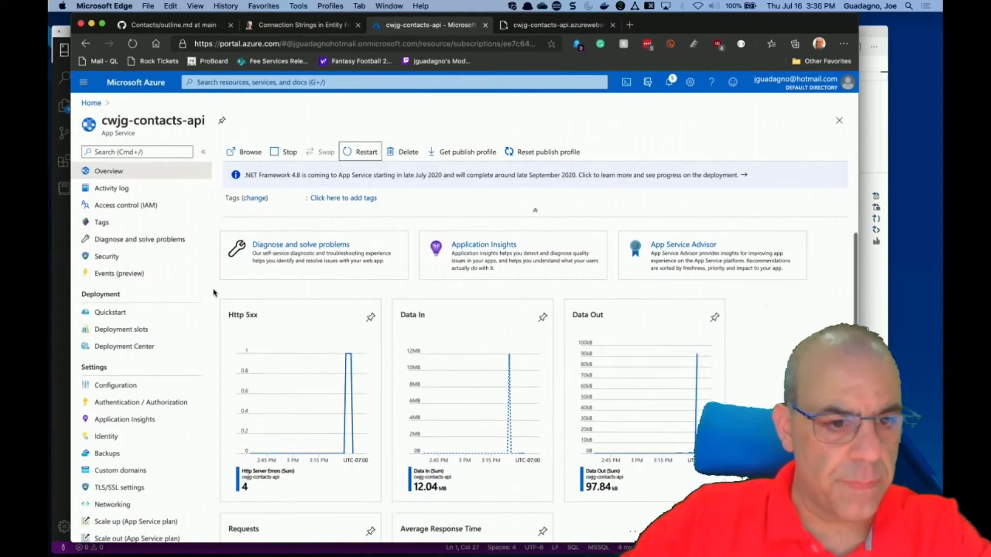
pyautogui.scroll(-10, 163, 447)
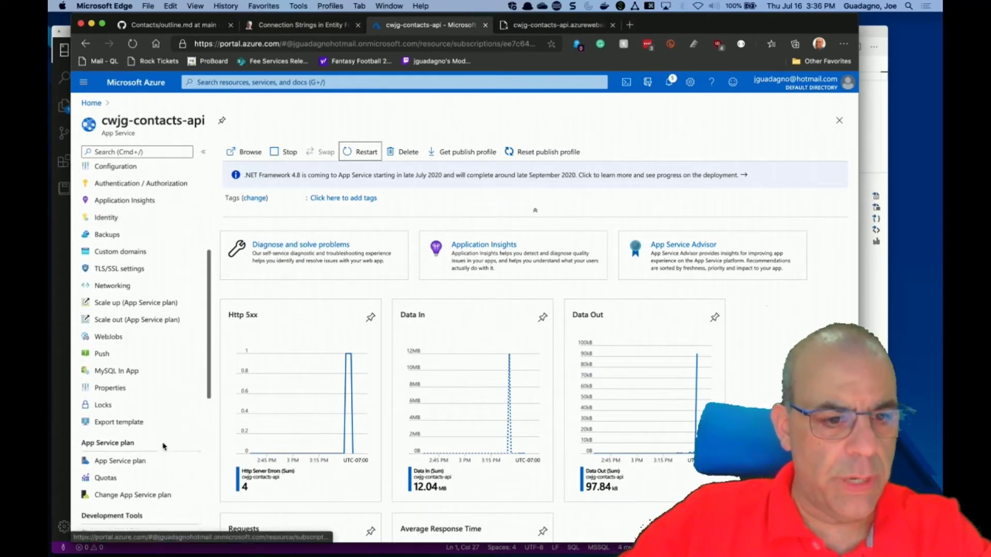
pyautogui.scroll(-5, 163, 447)
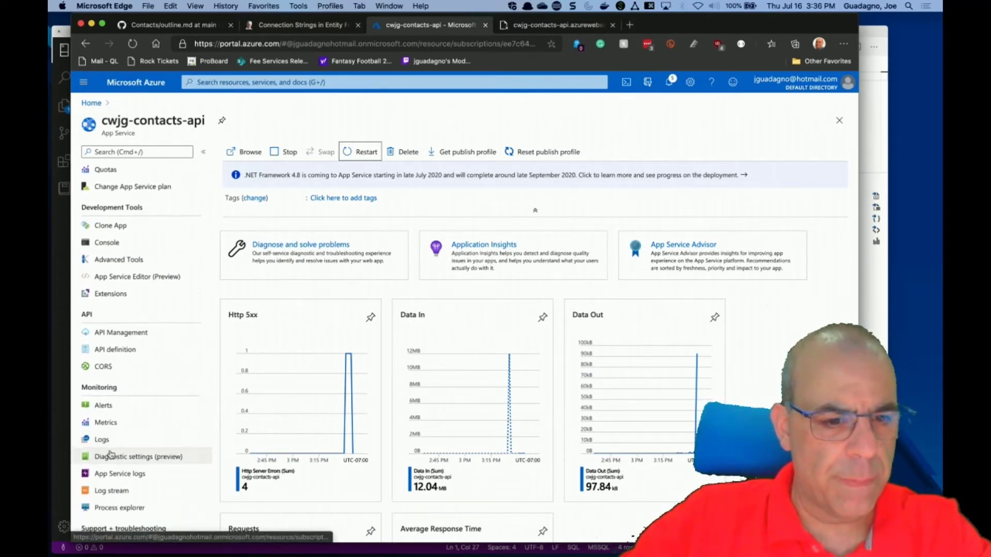
pyautogui.click(118, 479)
pyautogui.click(116, 492)
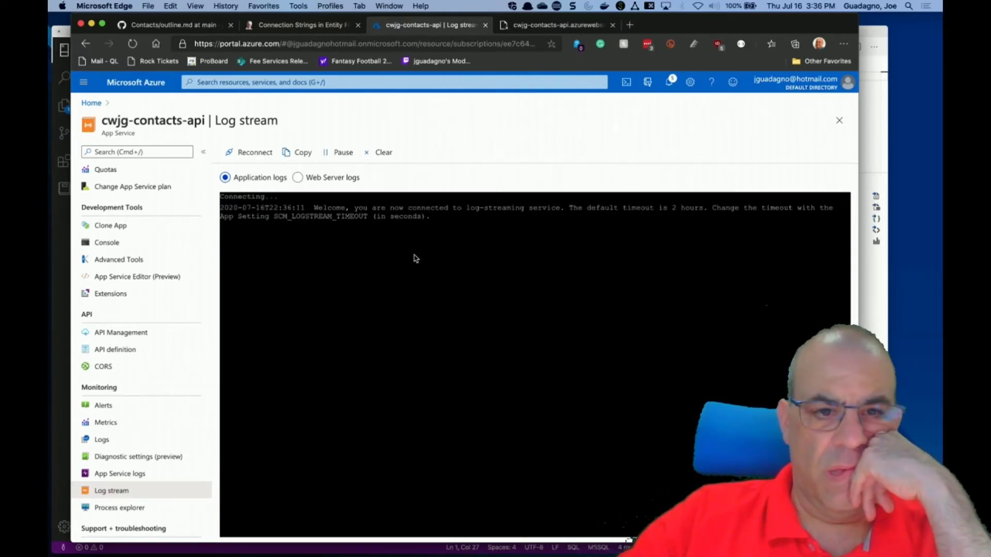
pyautogui.click(297, 178)
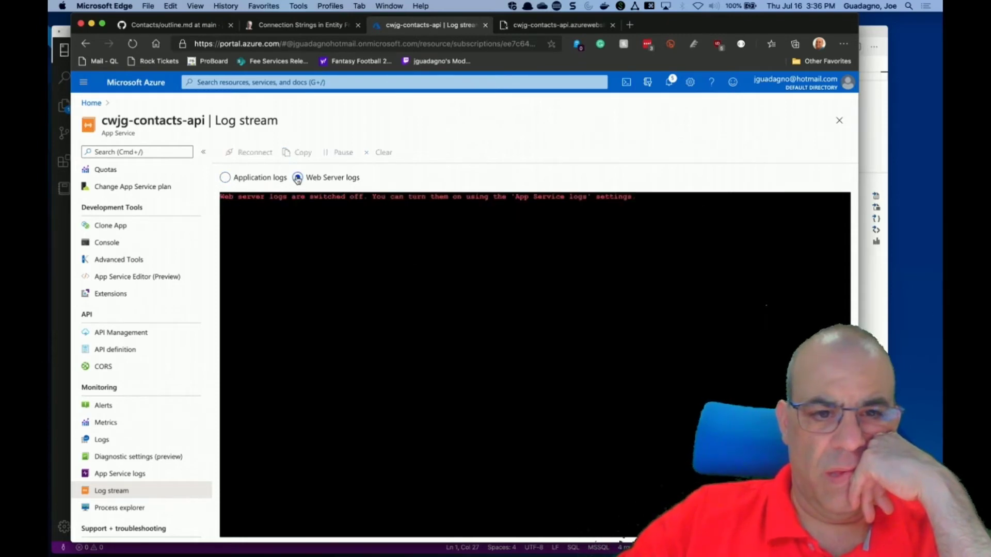
pyautogui.click(254, 178)
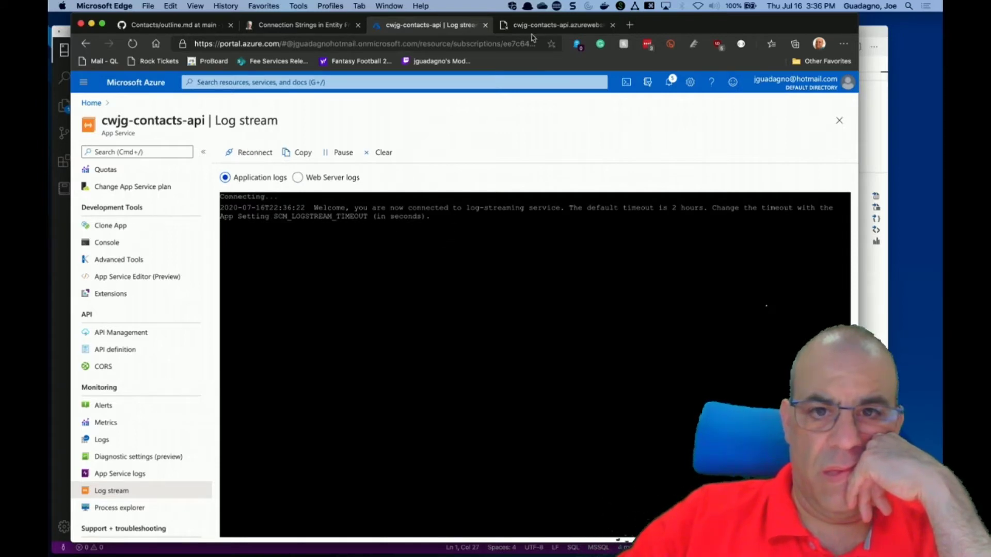
# Re-request the /Contacts page in the deployed app tab to trigger the error.
pyautogui.click(553, 26)
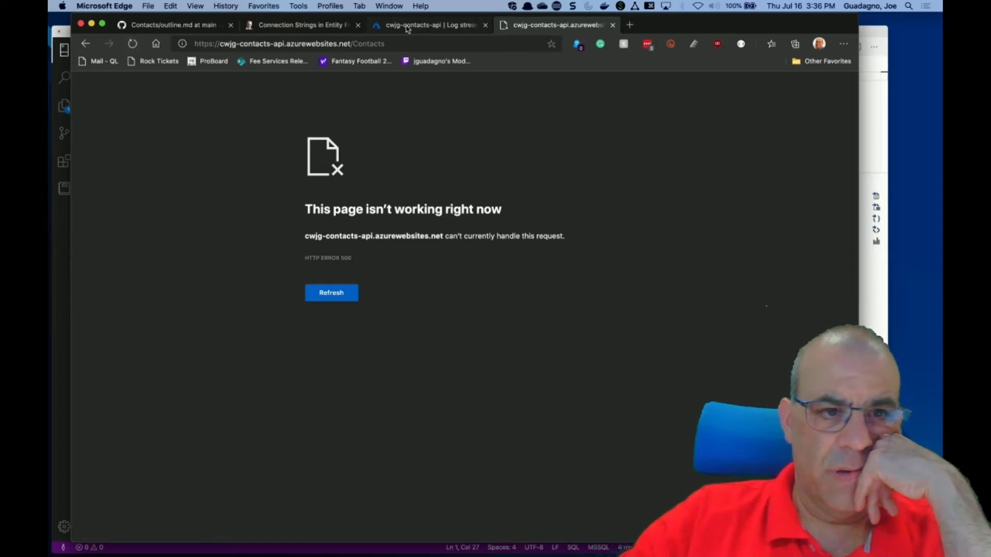
pyautogui.click(399, 45)
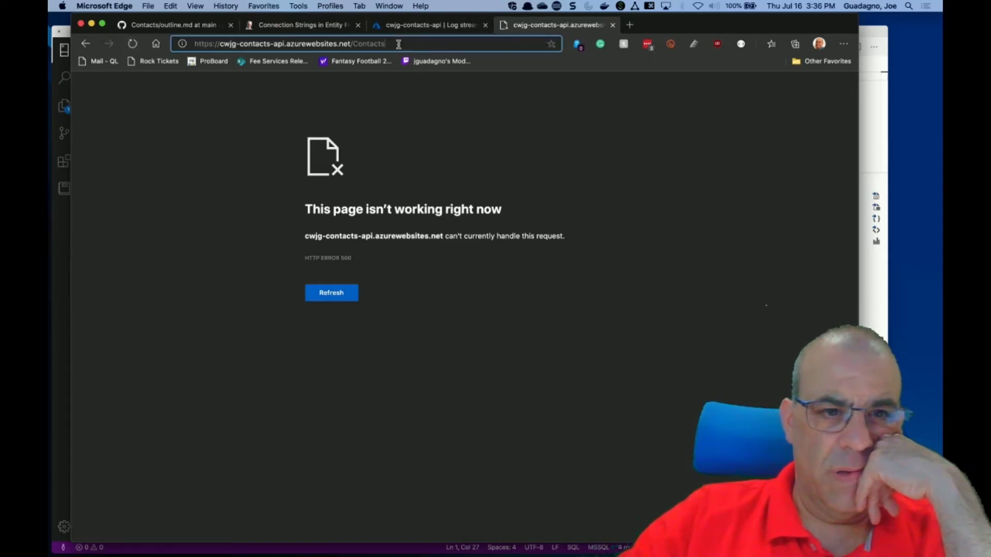
pyautogui.press('Return')
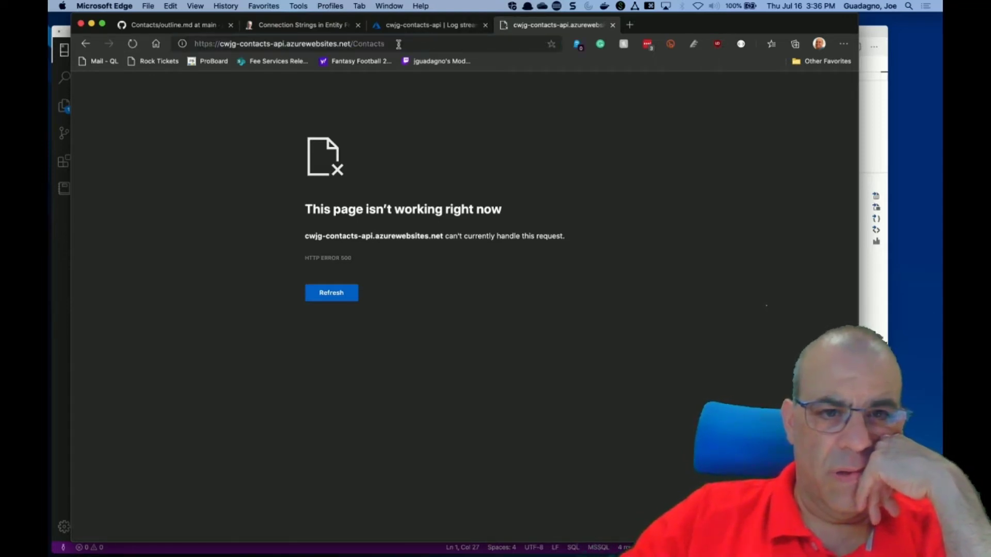
pyautogui.click(403, 27)
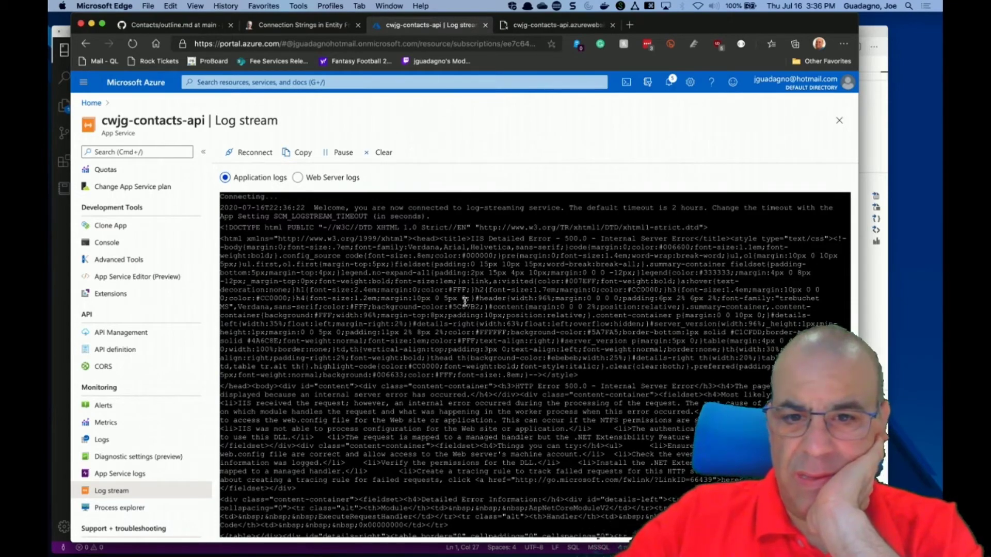
# Read the IIS 500.0 AspNetCoreModuleV2 error in the application log stream.
pyautogui.scroll(-2, 465, 302)
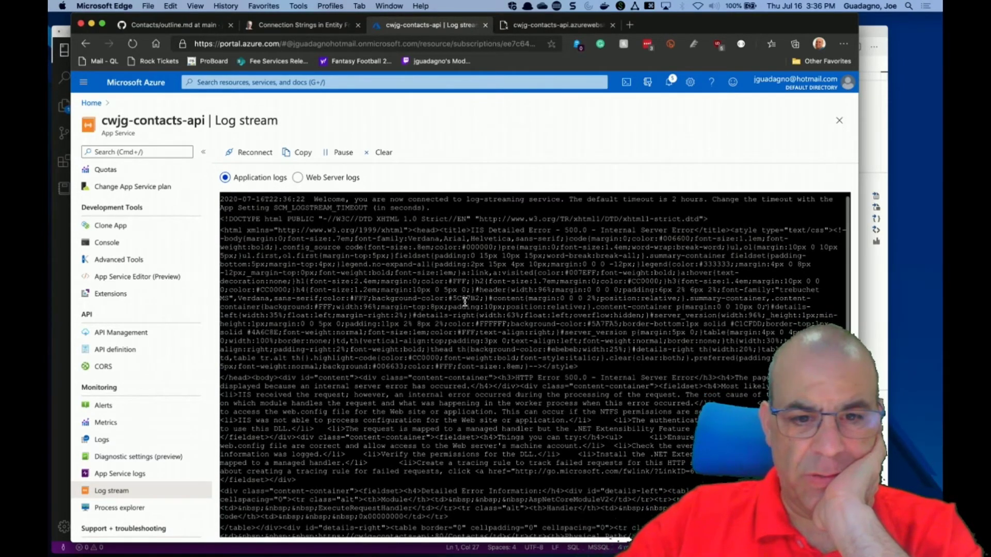
pyautogui.scroll(-5, 465, 302)
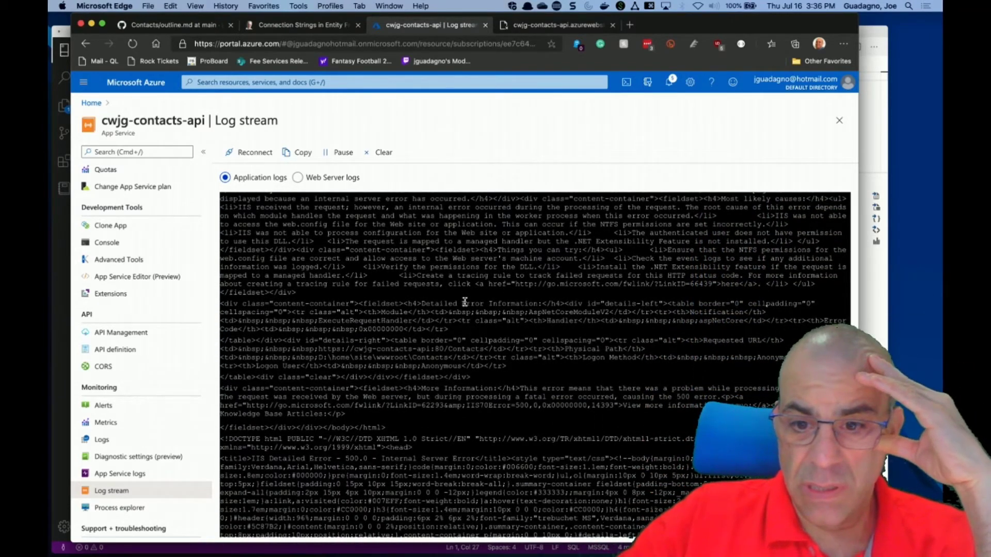
pyautogui.scroll(-6, 464, 302)
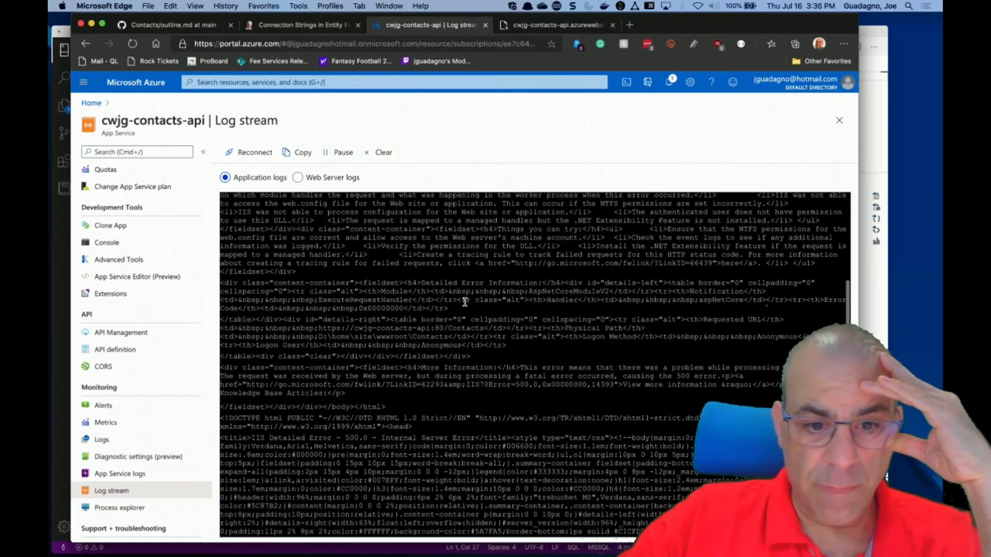
pyautogui.scroll(-5, 464, 302)
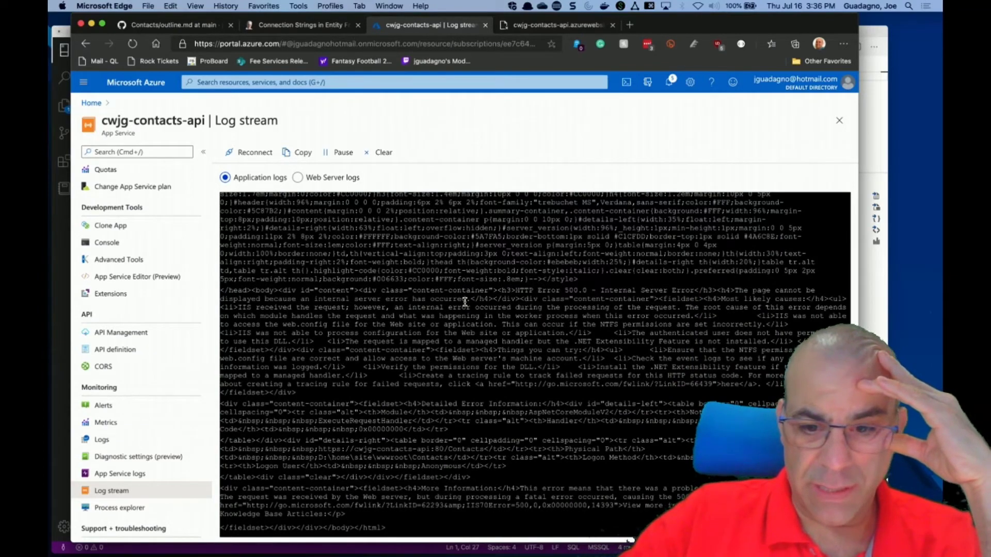
pyautogui.scroll(3, 465, 302)
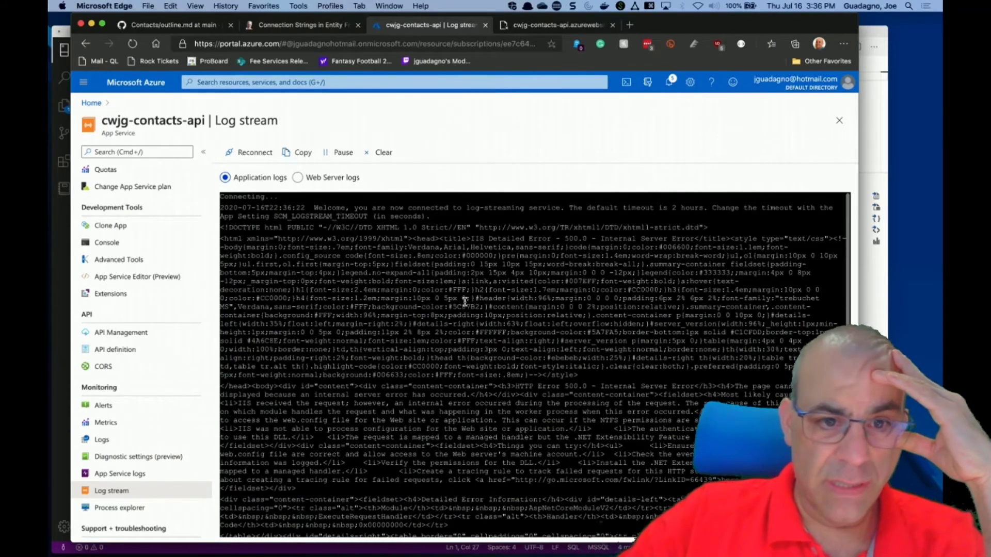
pyautogui.click(298, 178)
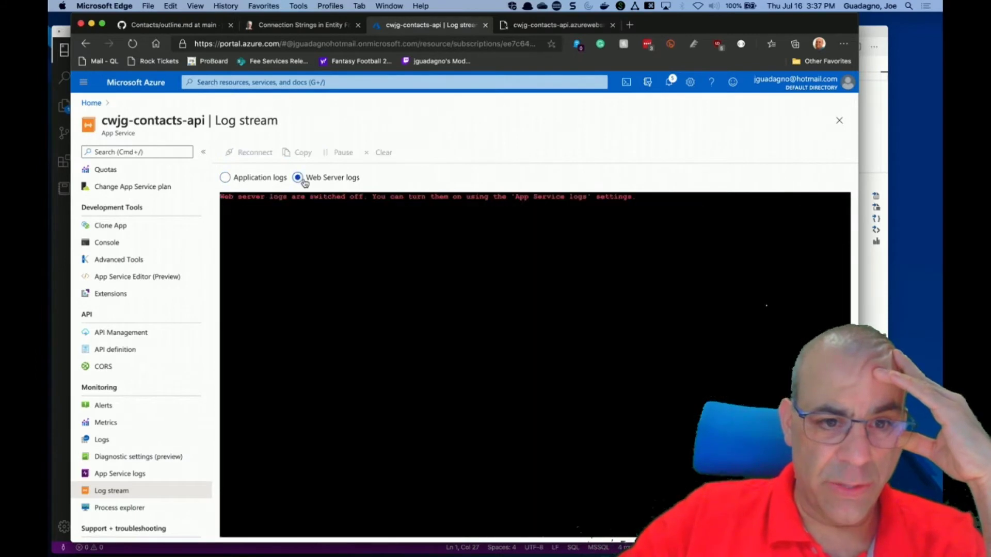
pyautogui.click(252, 176)
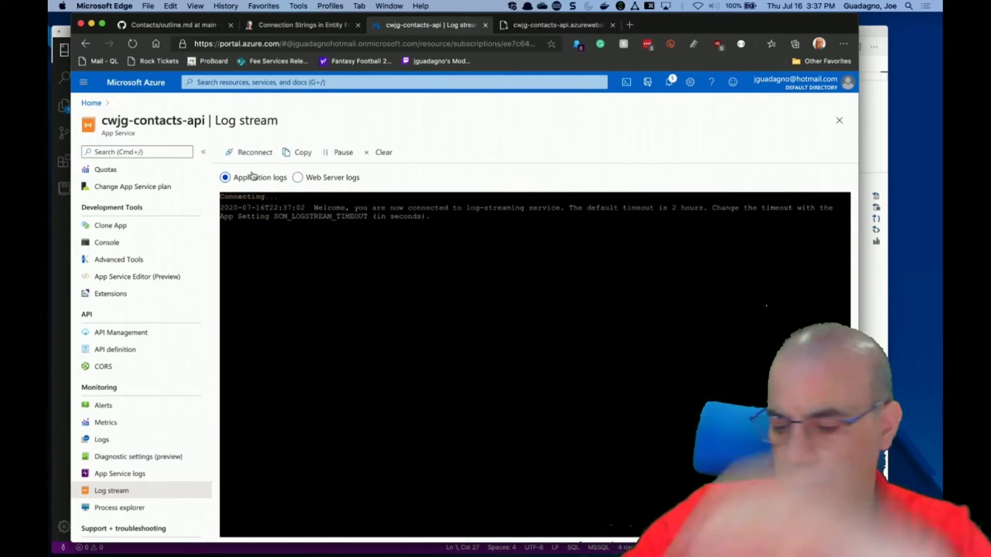
pyautogui.click(107, 439)
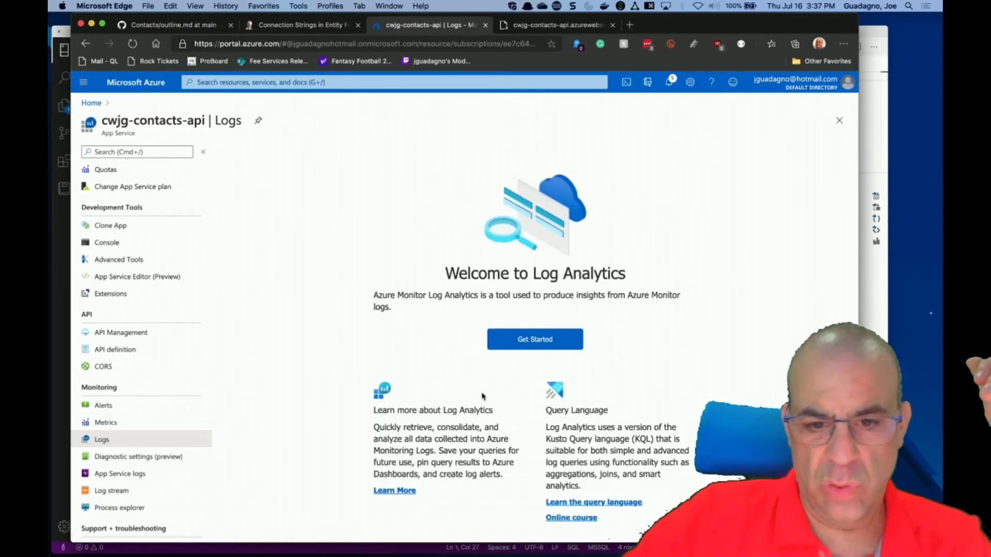
# Run the 'Count app logs by severity' example query, which returns no logs.
pyautogui.click(529, 345)
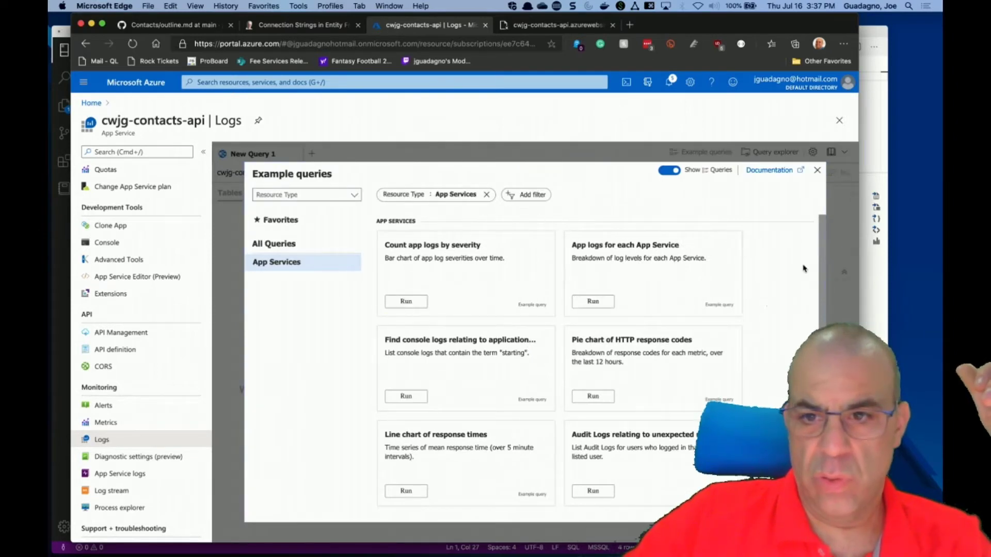
pyautogui.scroll(-3, 798, 297)
pyautogui.scroll(3, 799, 298)
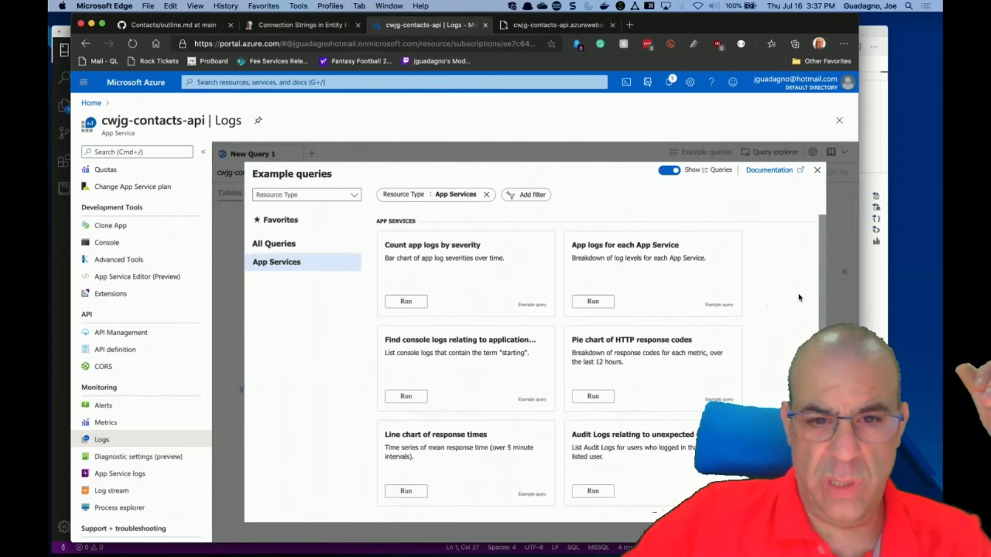
pyautogui.click(406, 302)
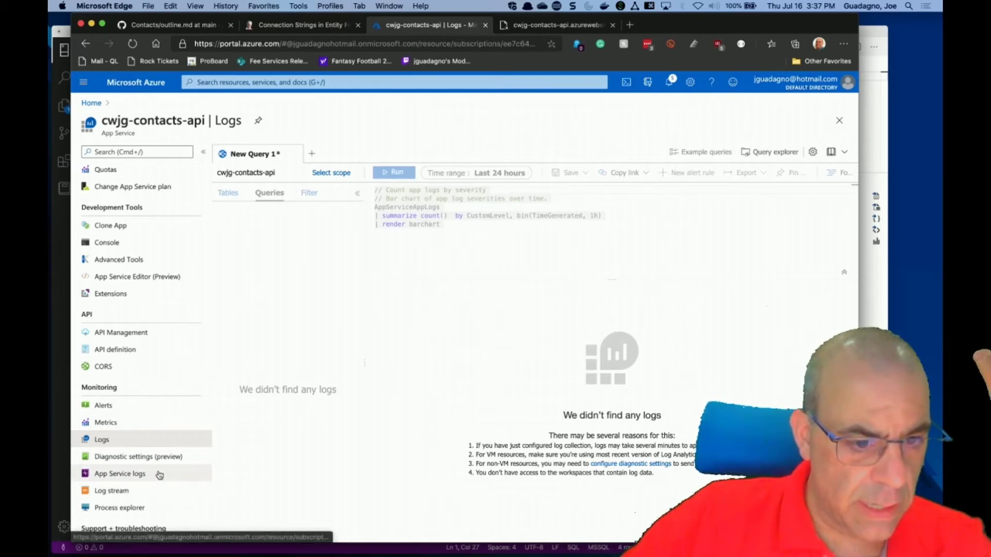
pyautogui.scroll(-2, 155, 480)
pyautogui.scroll(6, 160, 475)
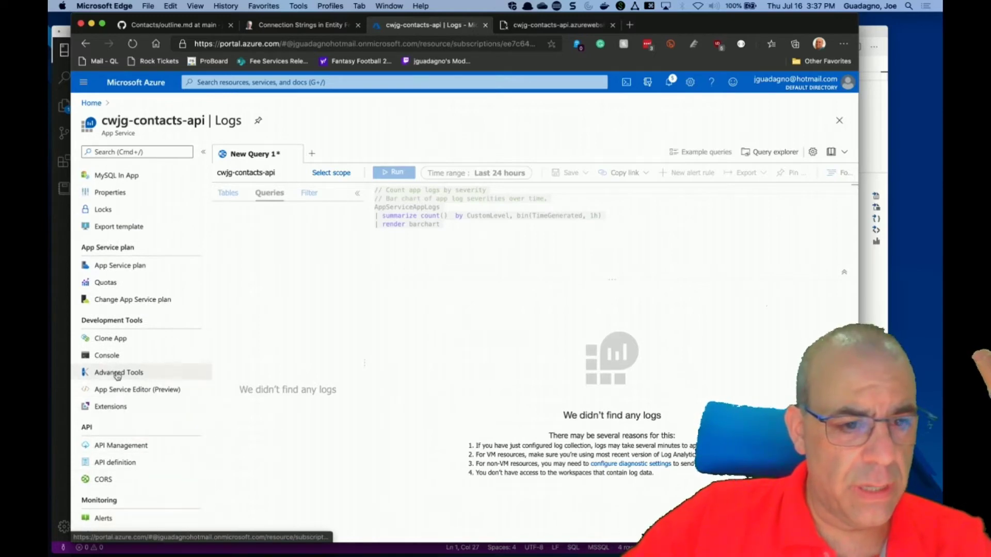
pyautogui.scroll(5, 136, 270)
pyautogui.scroll(1, 137, 271)
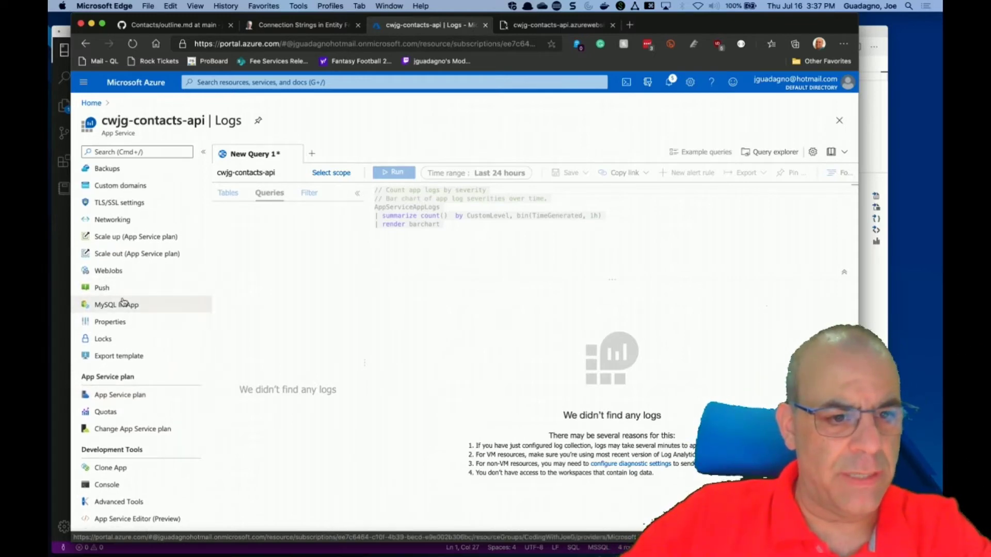
# Review the app service's Properties, then go back to the Azure home page.
pyautogui.click(116, 321)
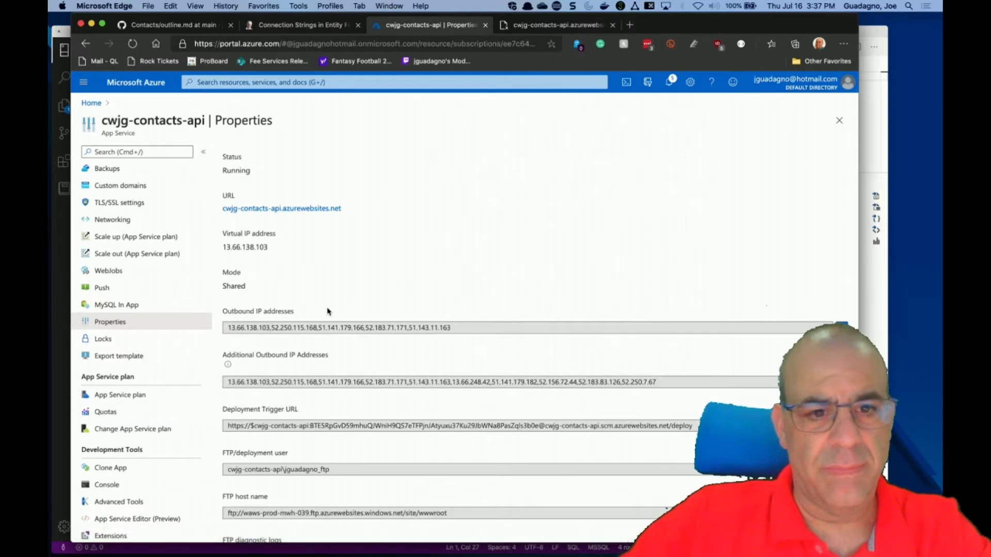
pyautogui.scroll(-5, 327, 311)
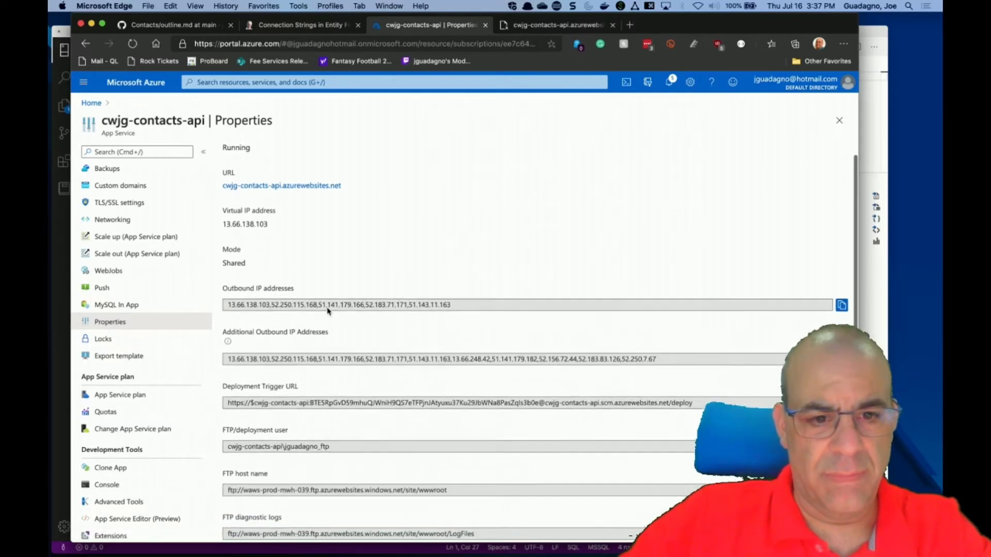
pyautogui.scroll(-10, 328, 311)
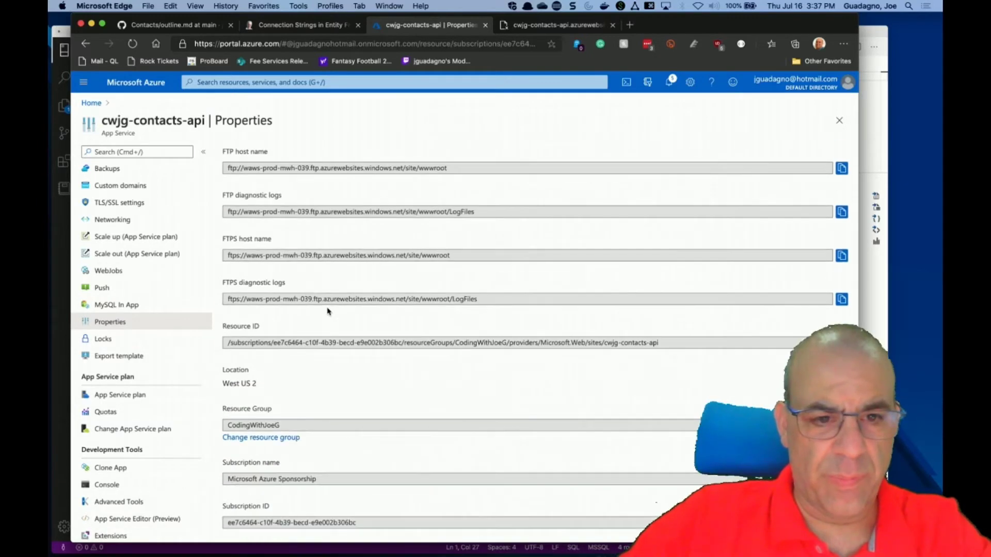
pyautogui.scroll(15, 327, 311)
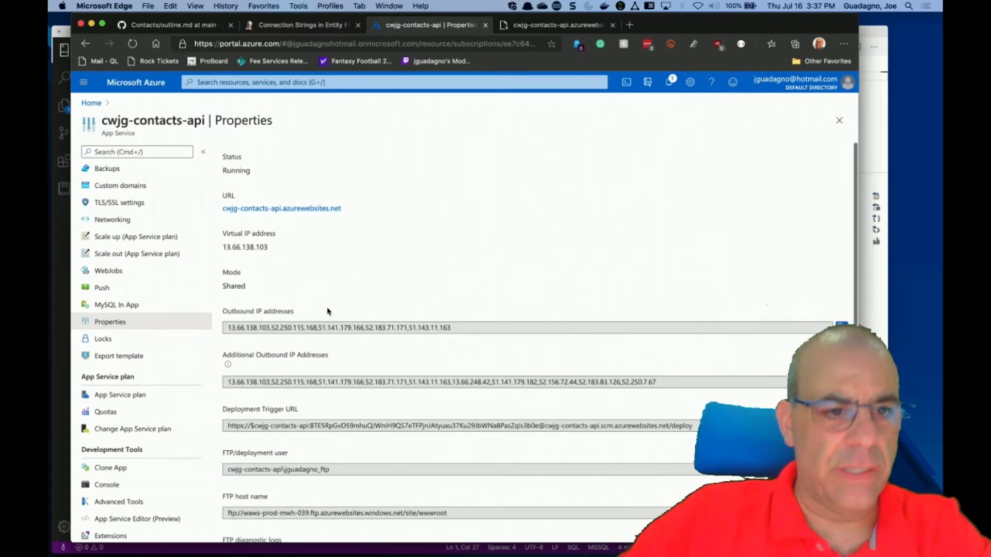
pyautogui.click(92, 103)
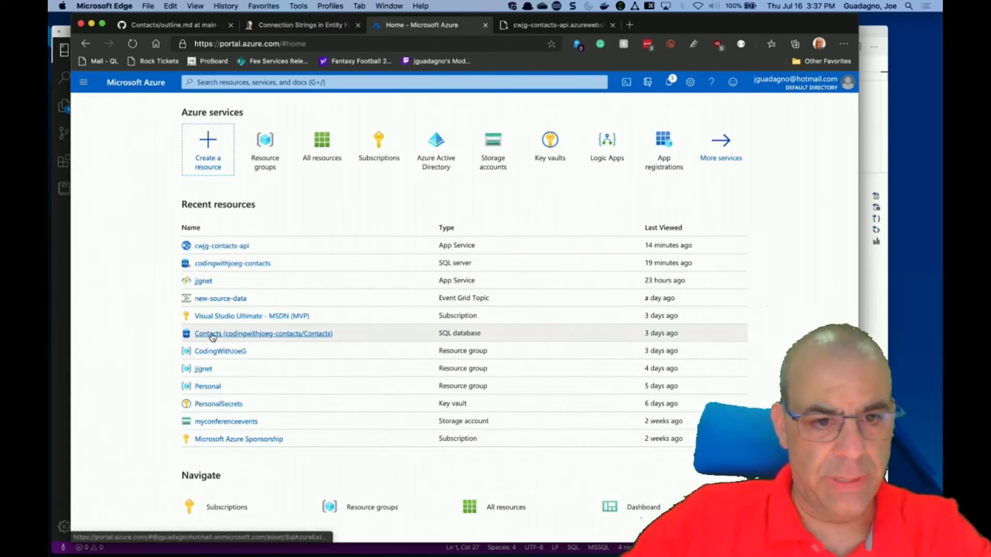
pyautogui.click(238, 334)
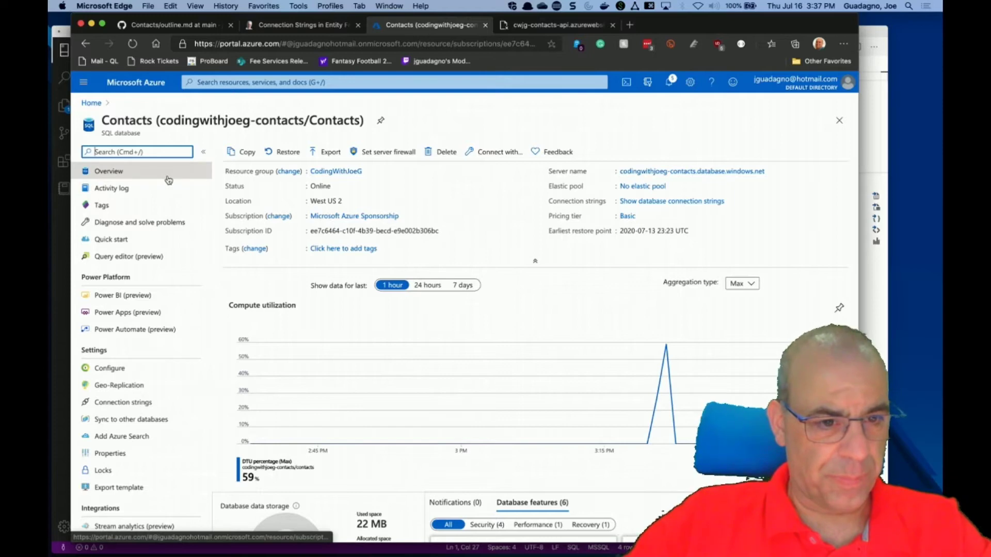
# Review the Contacts database overview and open its Configure settings.
pyautogui.scroll(-1, 177, 401)
pyautogui.scroll(1, 176, 402)
pyautogui.scroll(-8, 177, 401)
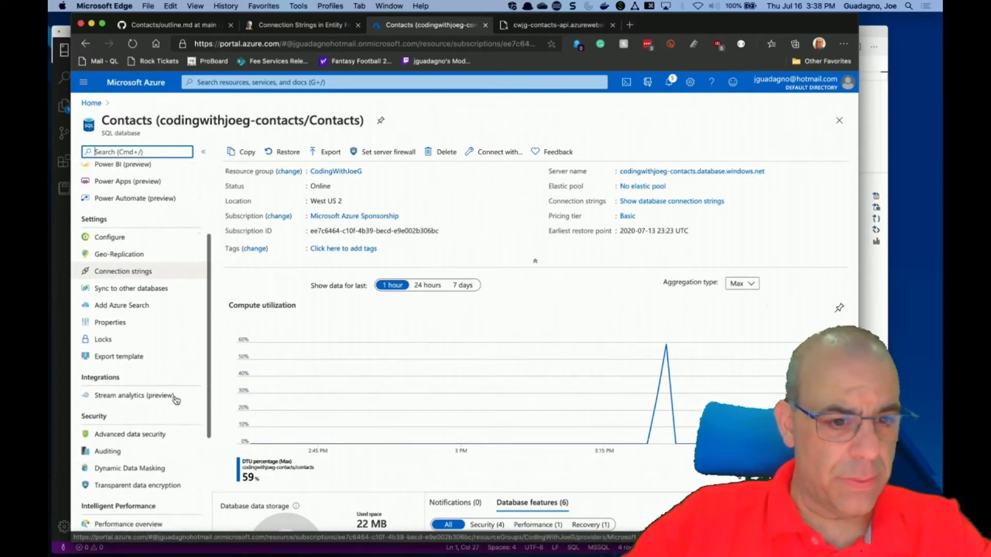
pyautogui.scroll(-2, 176, 401)
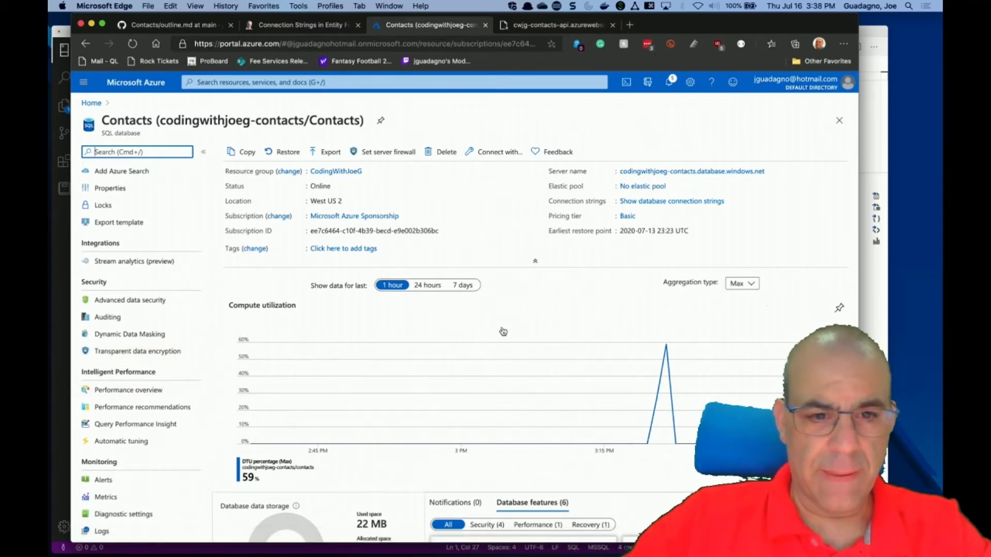
pyautogui.scroll(-7, 502, 332)
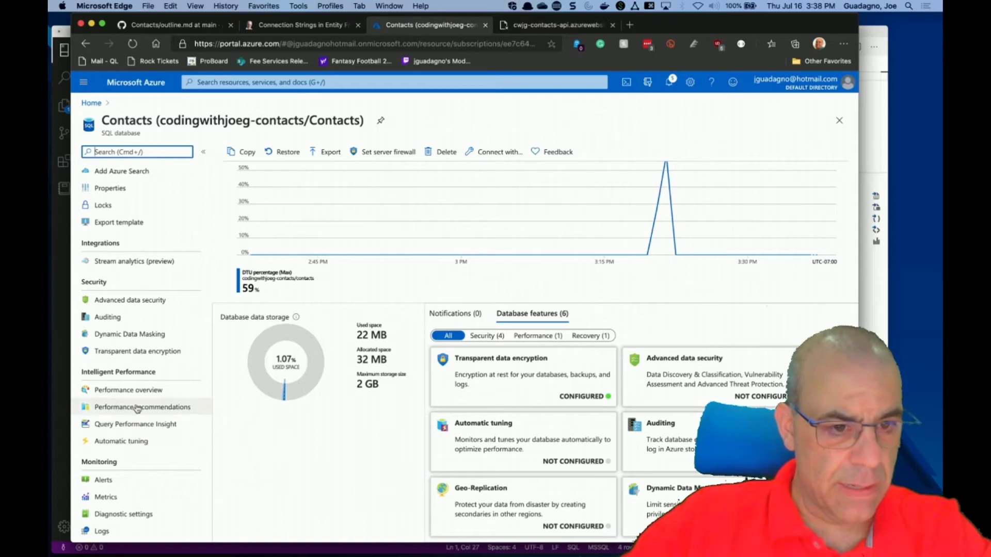
pyautogui.scroll(3, 149, 355)
pyautogui.scroll(5, 152, 356)
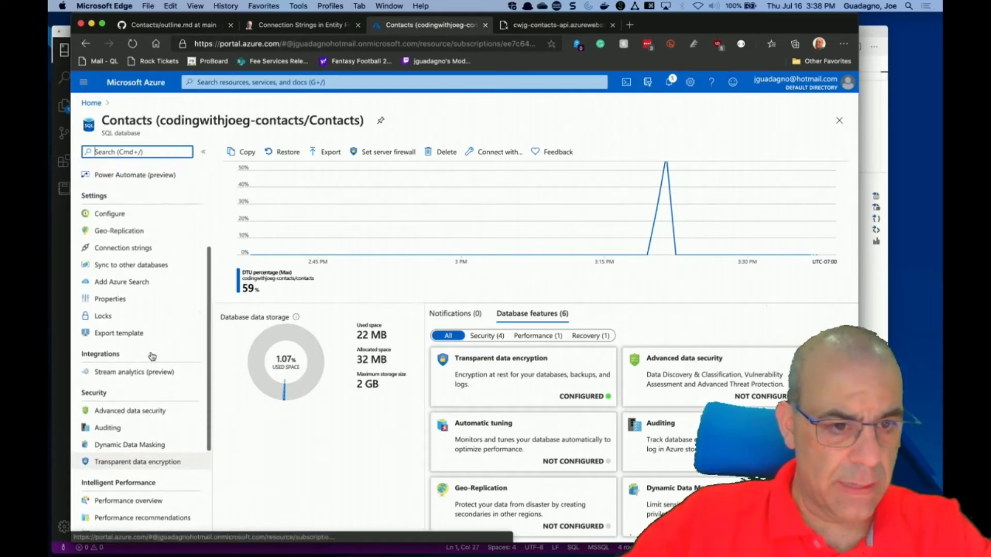
pyautogui.scroll(2, 152, 356)
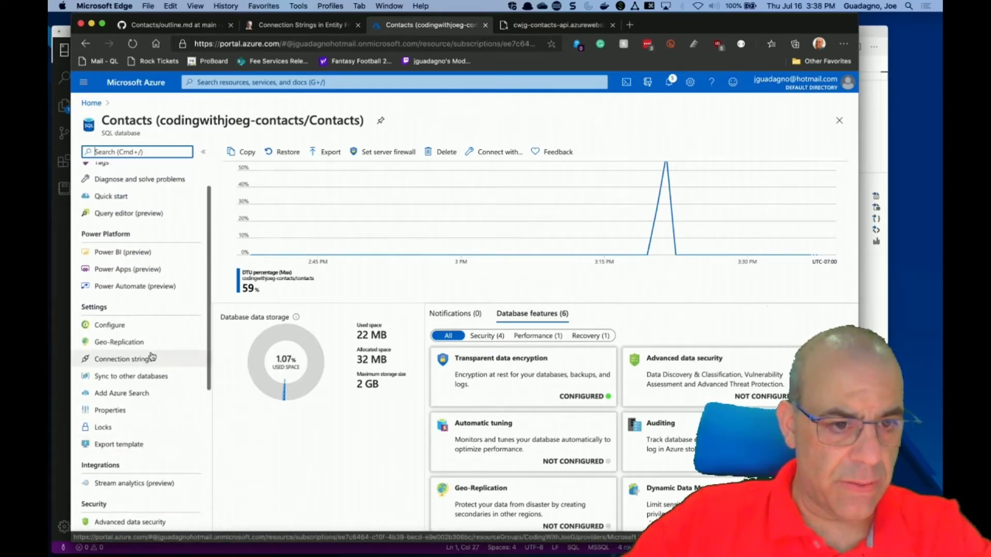
pyautogui.click(119, 324)
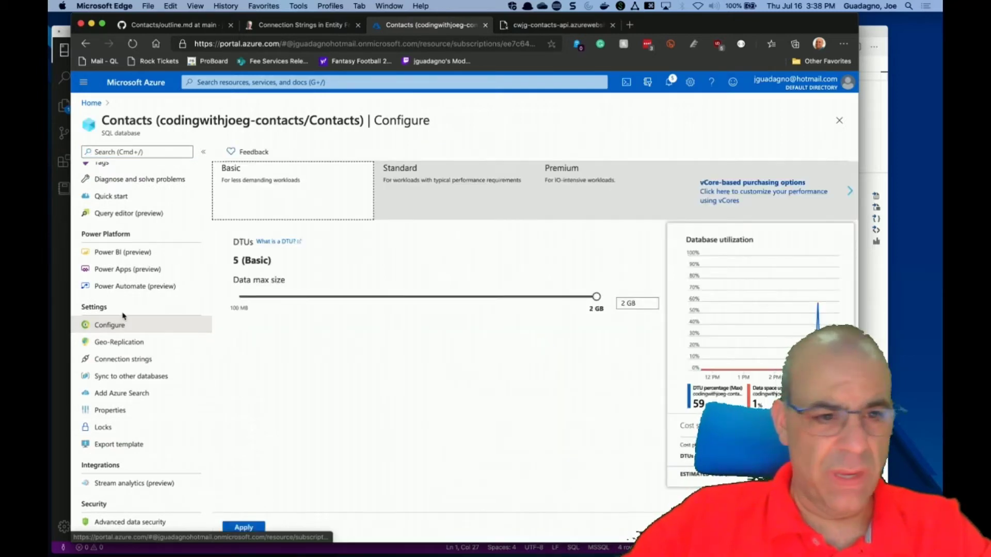
# Return to the overview, discarding unsaved edits, and review the Basic tier, 22 MB usage.
pyautogui.scroll(2, 129, 303)
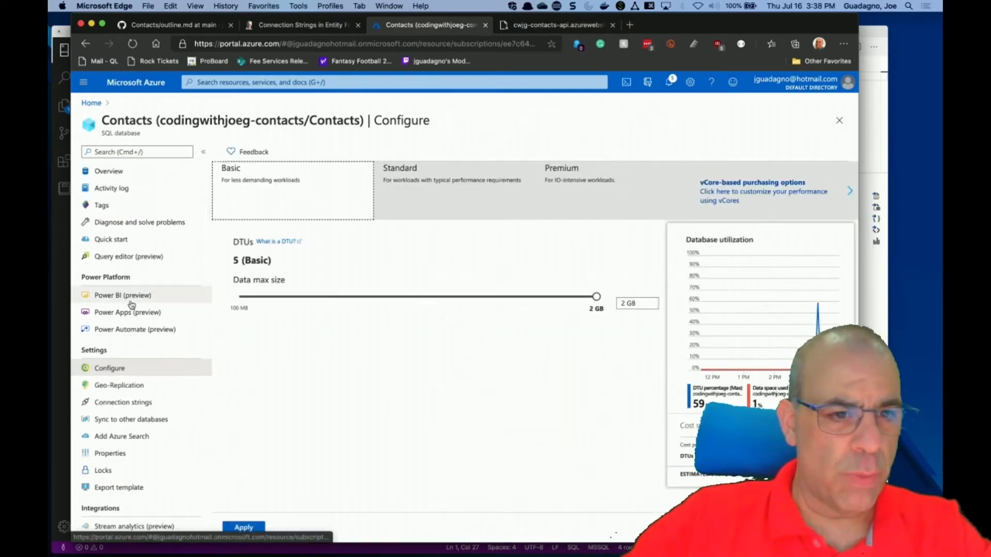
pyautogui.click(115, 172)
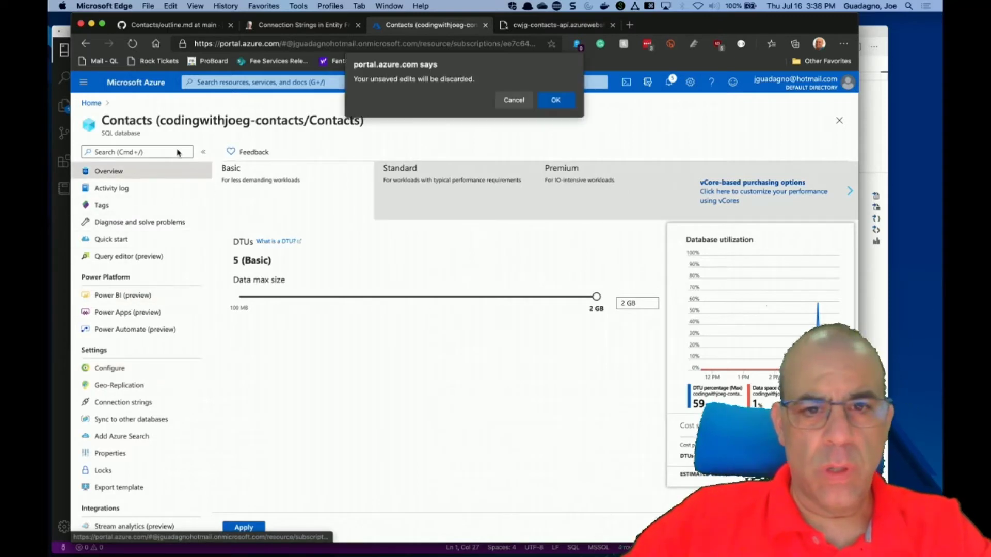
pyautogui.click(551, 101)
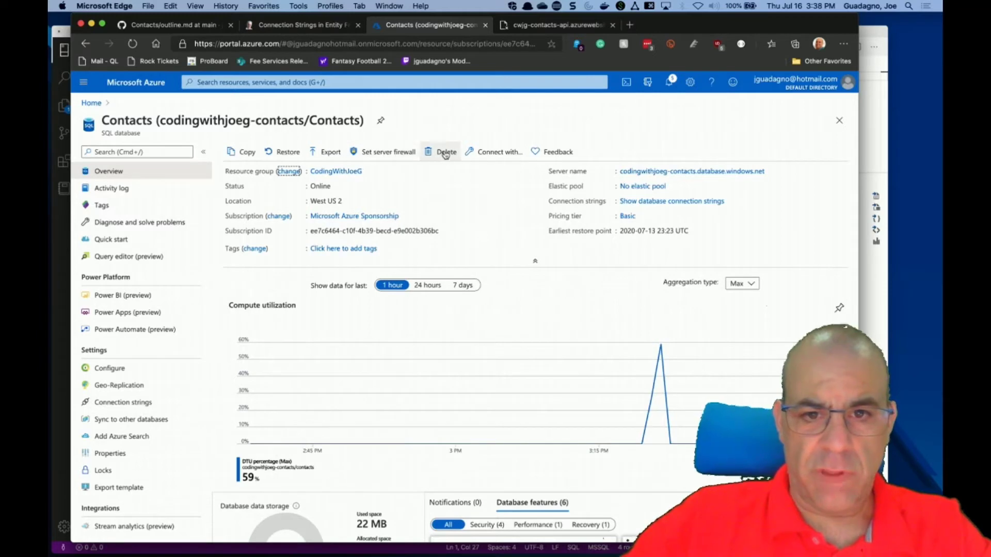
pyautogui.scroll(-5, 522, 228)
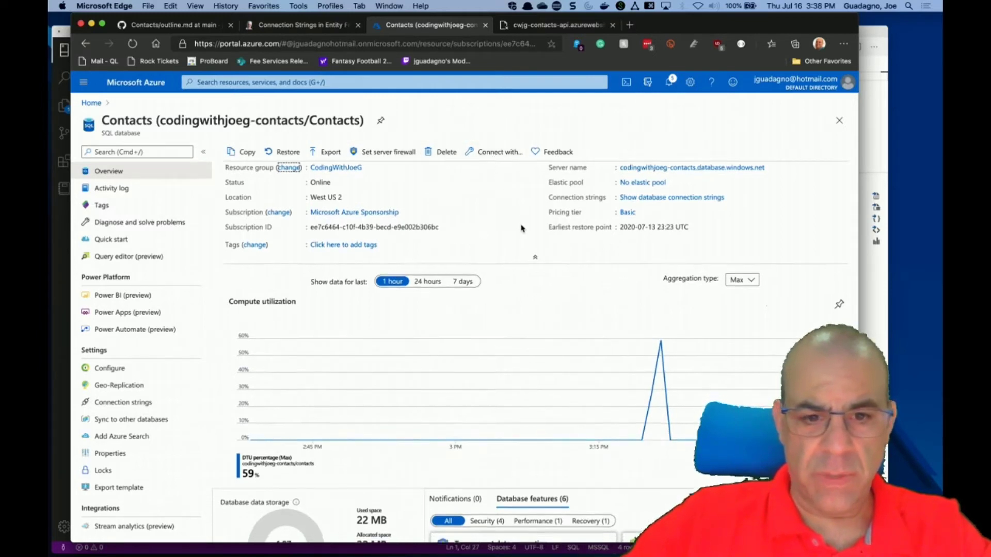
pyautogui.scroll(3, 521, 228)
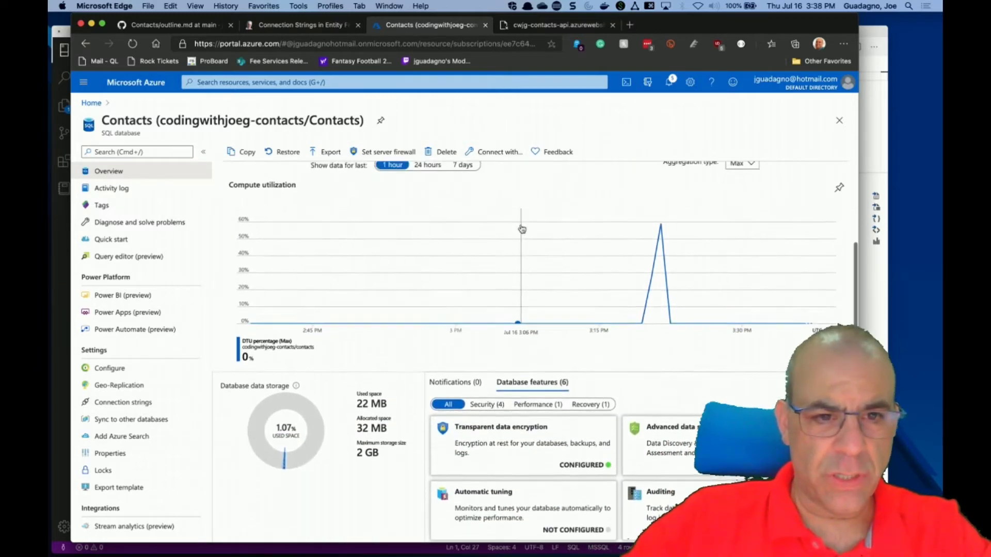
pyautogui.scroll(-4, 522, 228)
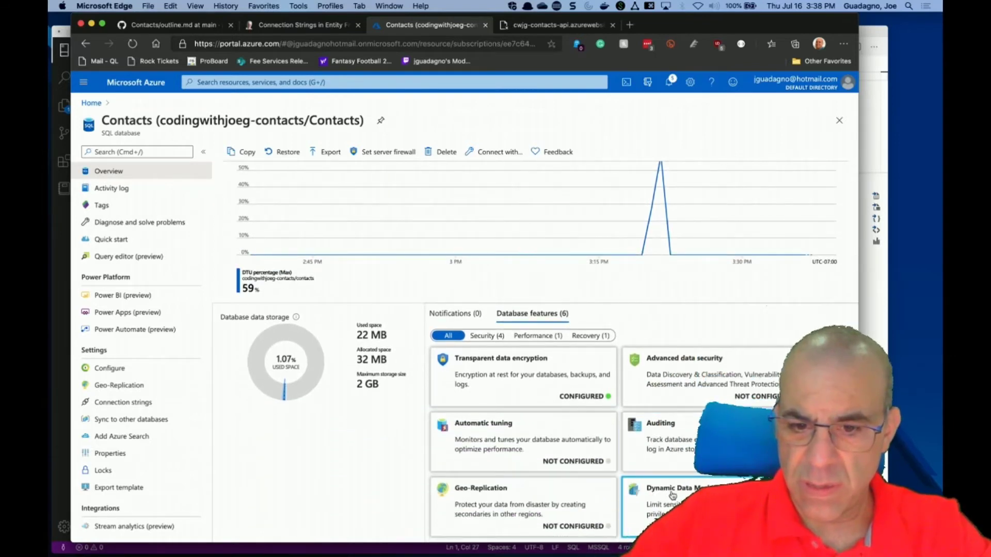
pyautogui.scroll(-1, 212, 235)
pyautogui.scroll(-6, 212, 235)
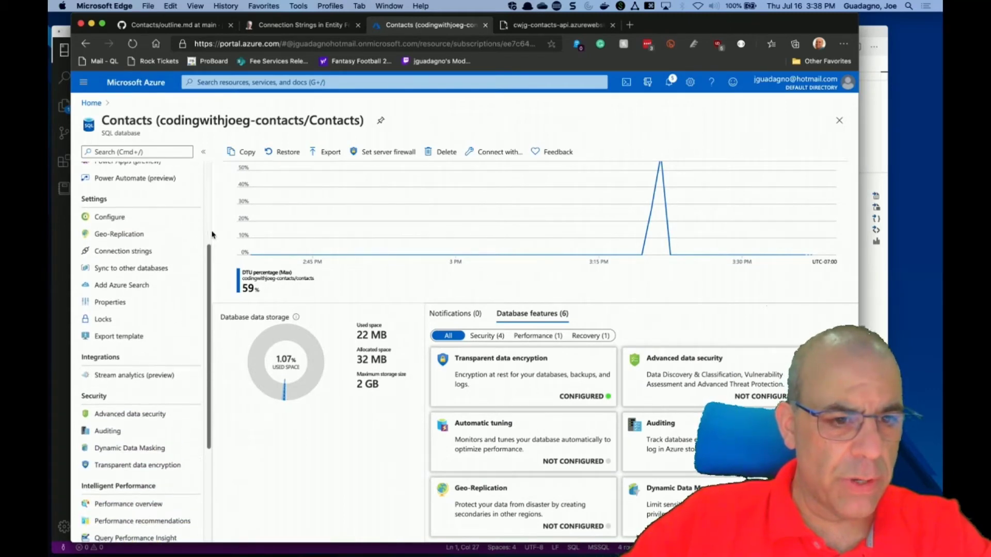
# Check the Contacts database's ADO.NET connection string and its empty activity log.
pyautogui.click(147, 253)
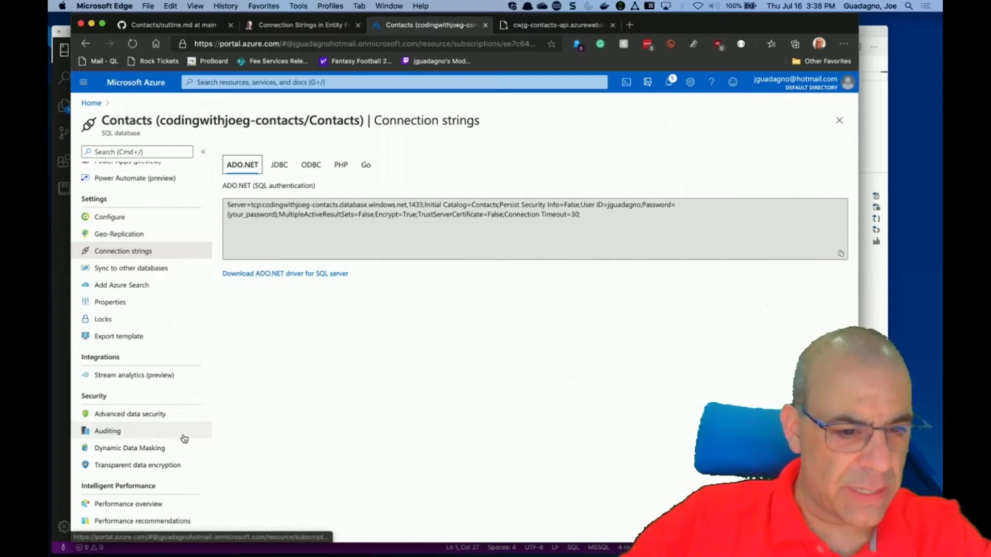
pyautogui.scroll(-2, 184, 438)
pyautogui.scroll(-5, 185, 439)
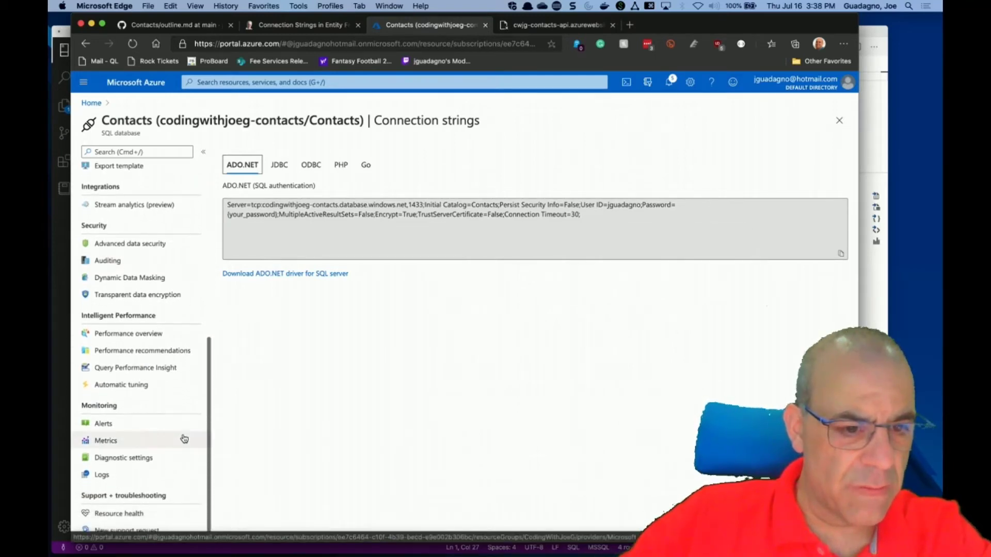
pyautogui.scroll(9, 184, 439)
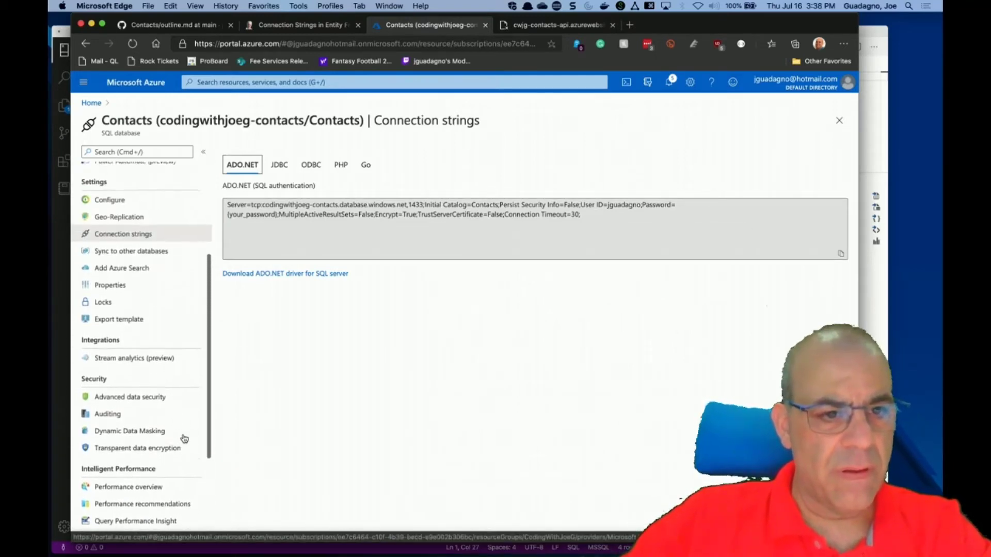
pyautogui.scroll(2, 184, 438)
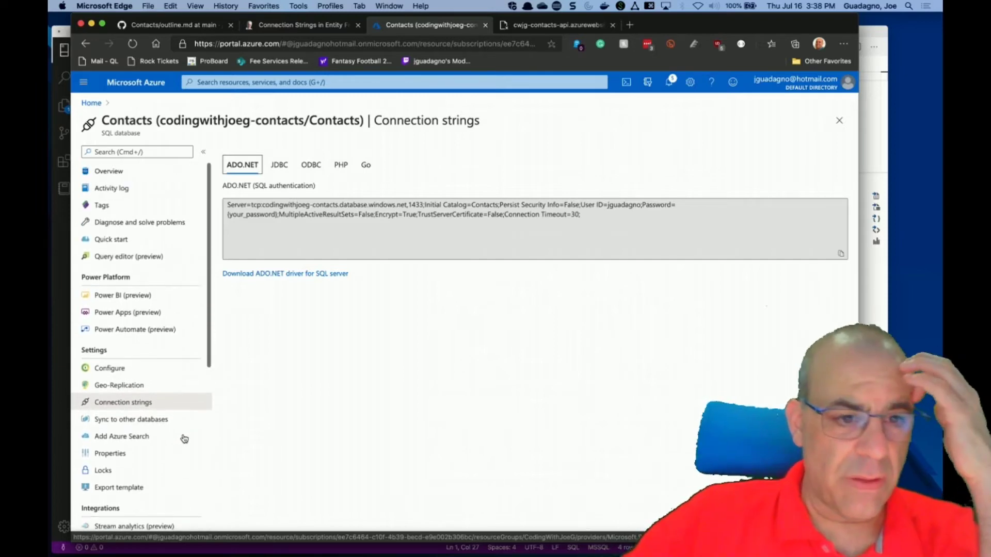
pyautogui.click(118, 186)
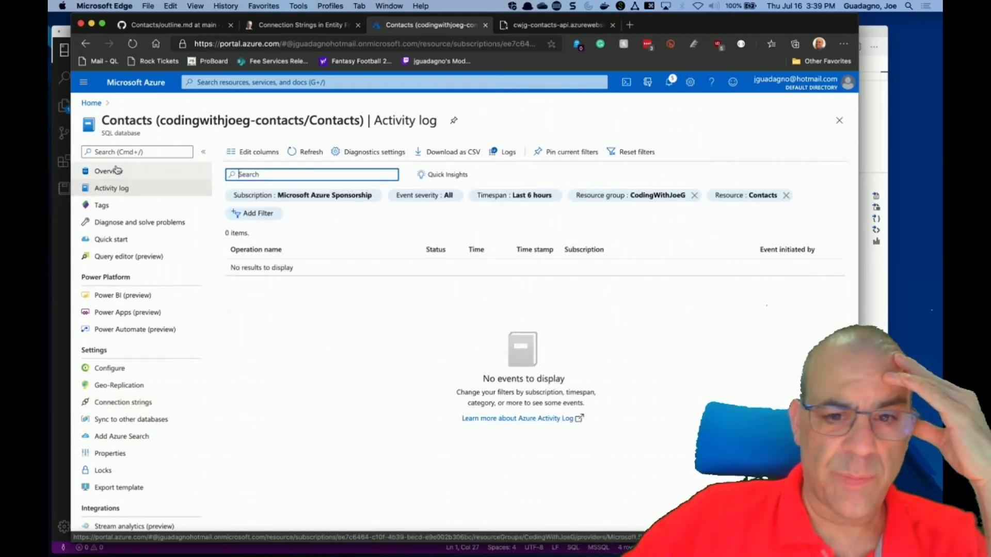
pyautogui.click(118, 170)
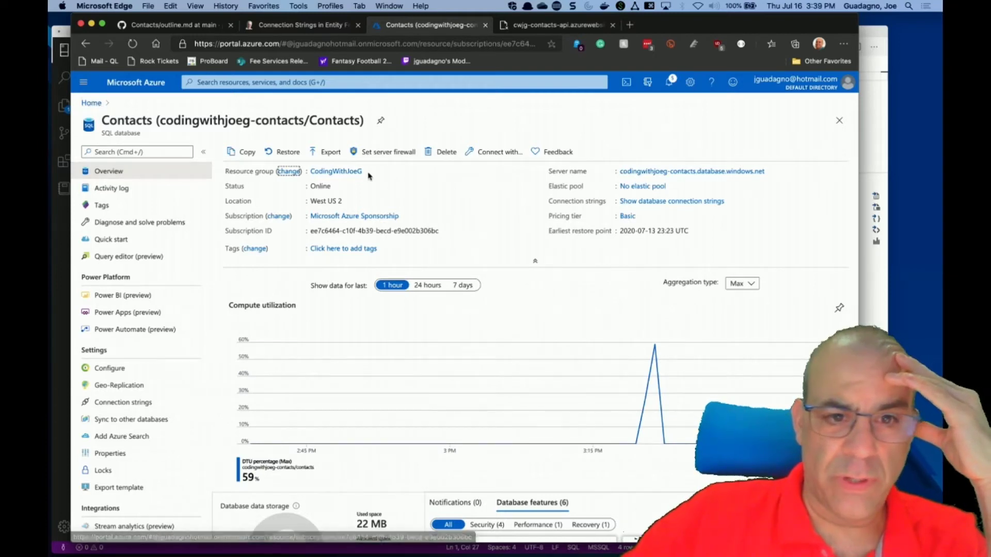
pyautogui.click(645, 171)
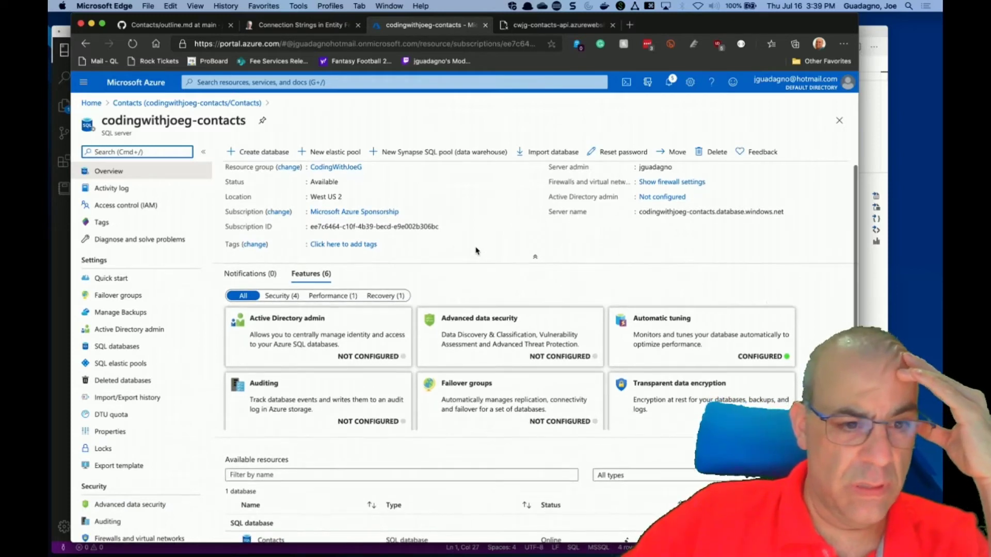
# Open the codingwithjoeg-contacts server's Advanced data security page, showing the feature off.
pyautogui.scroll(-3, 183, 350)
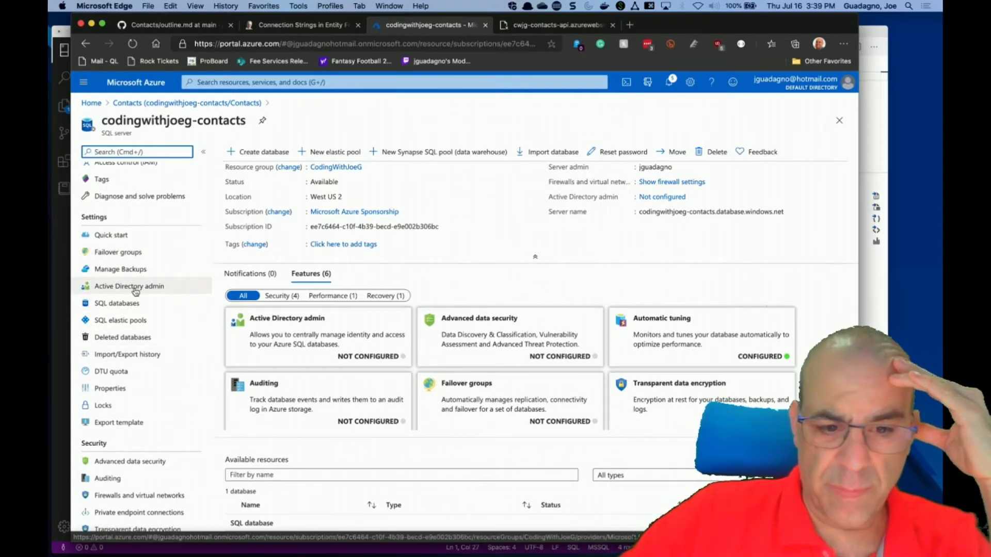
pyautogui.scroll(-3, 393, 456)
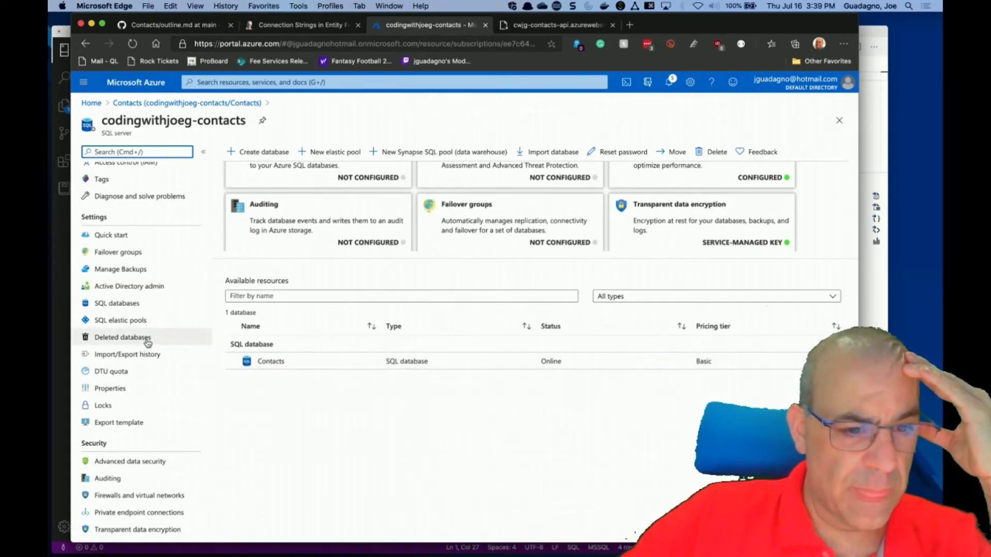
pyautogui.scroll(-2, 149, 369)
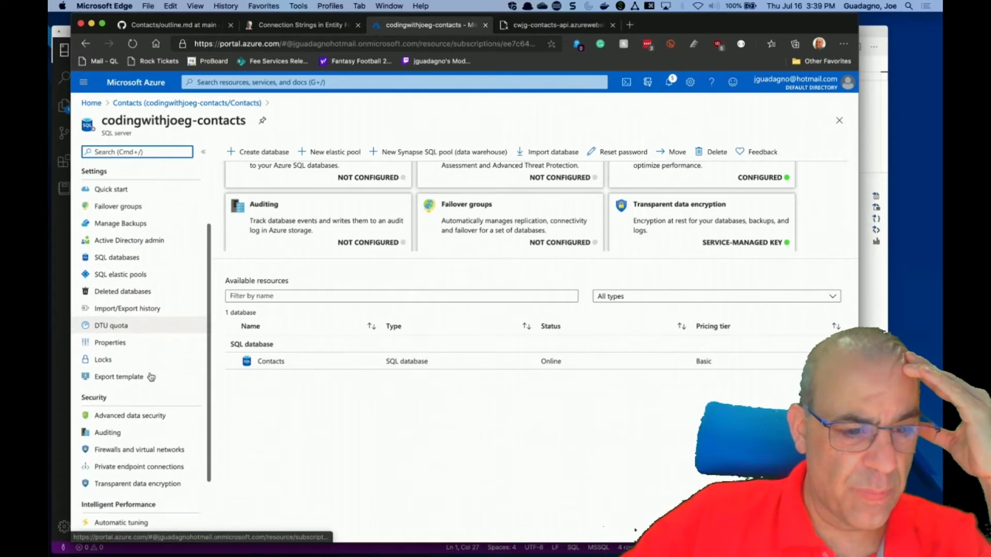
pyautogui.scroll(-2, 151, 378)
pyautogui.click(151, 374)
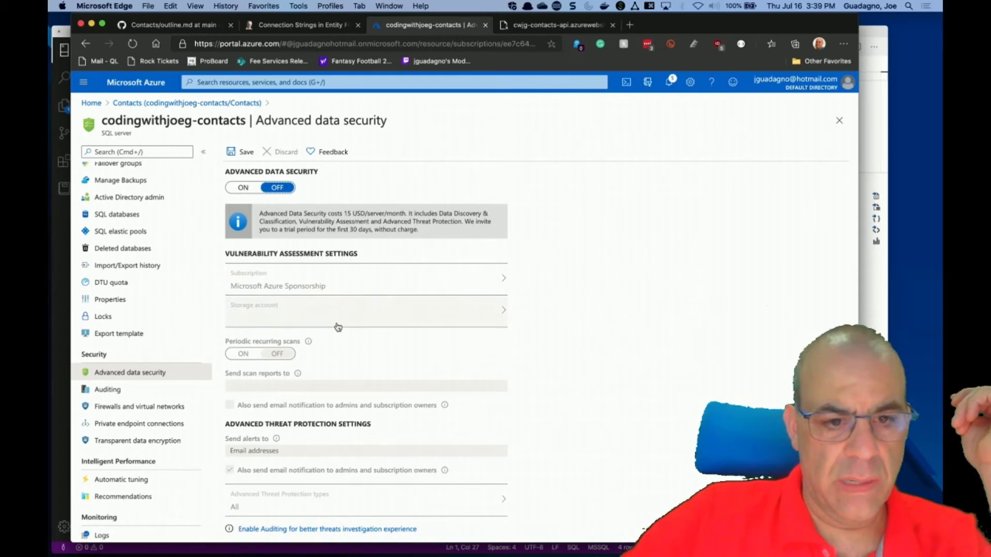
pyautogui.scroll(5, 153, 238)
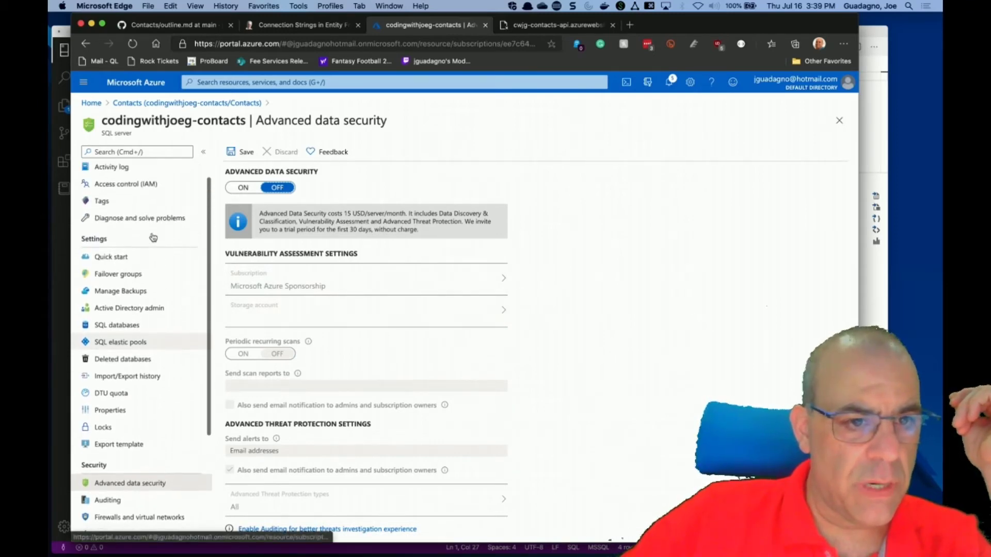
# Assign the Contributor role on the codingwithjoeg-contacts server to your user account.
pyautogui.click(134, 206)
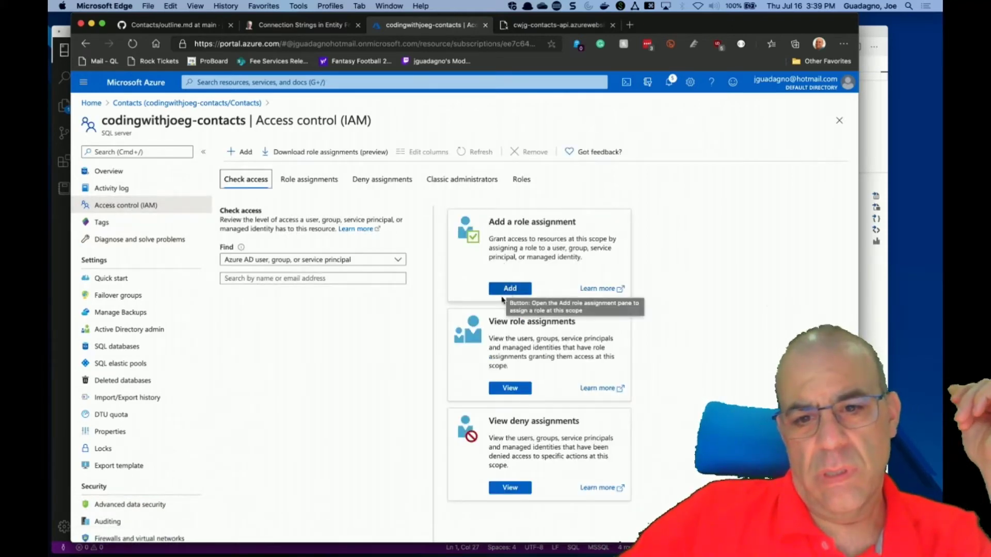
pyautogui.click(514, 289)
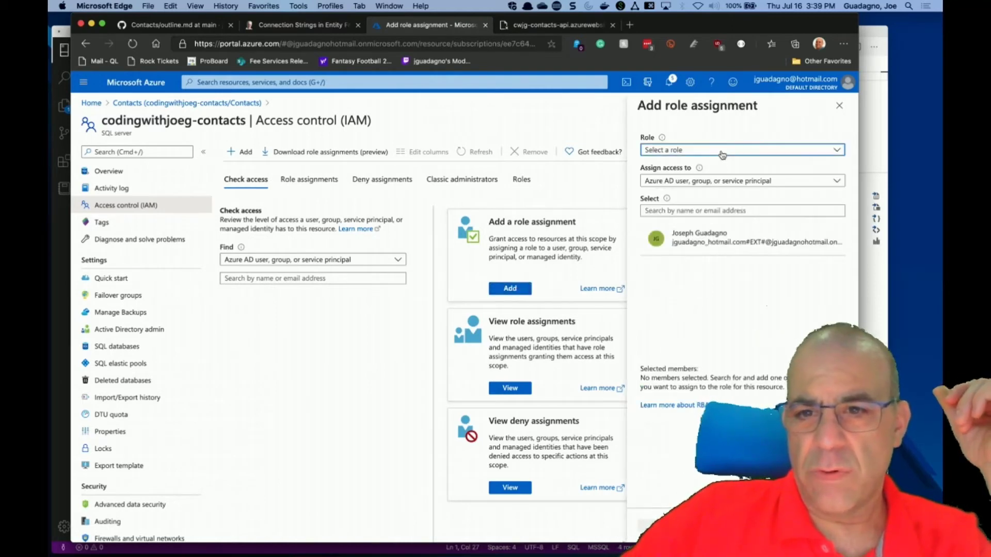
pyautogui.click(722, 154)
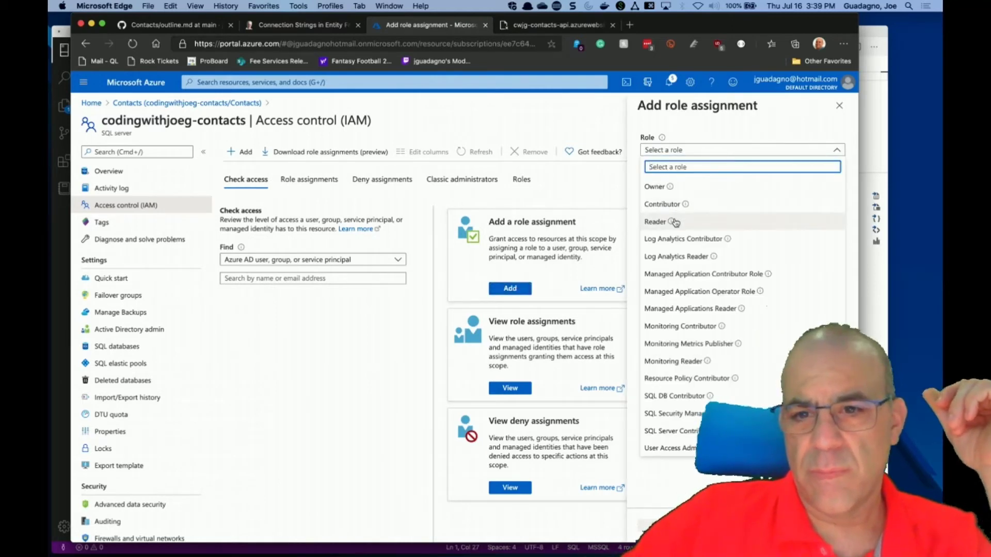
pyautogui.click(685, 205)
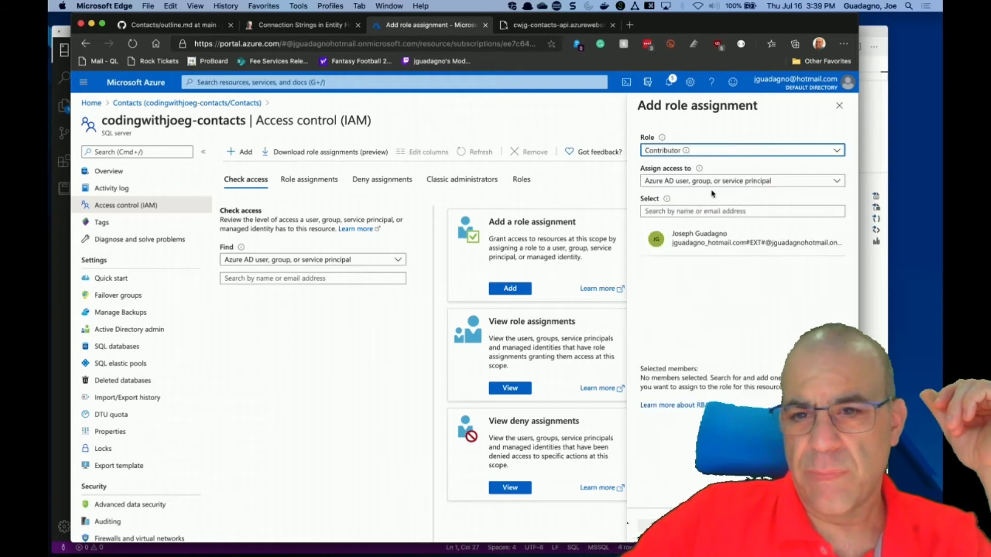
pyautogui.click(711, 249)
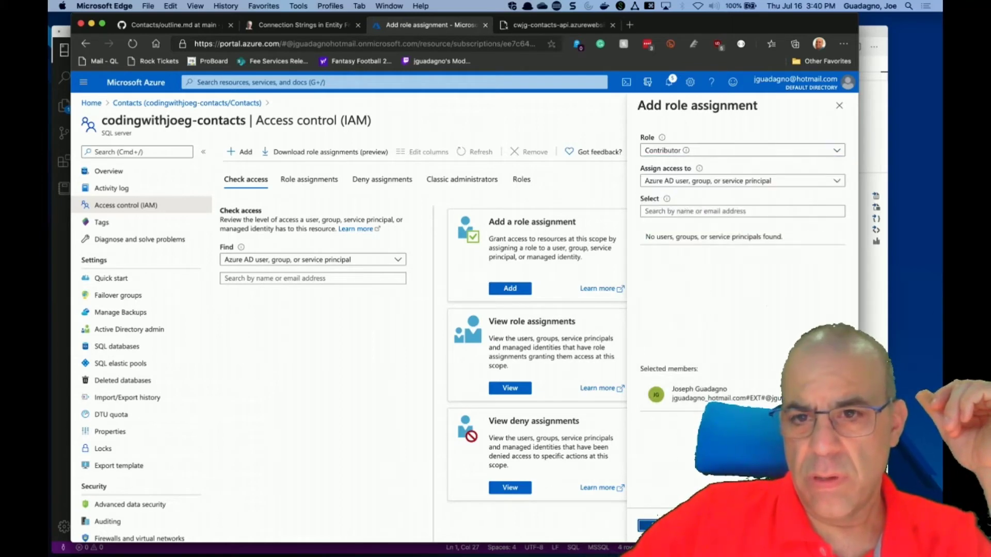
pyautogui.click(645, 526)
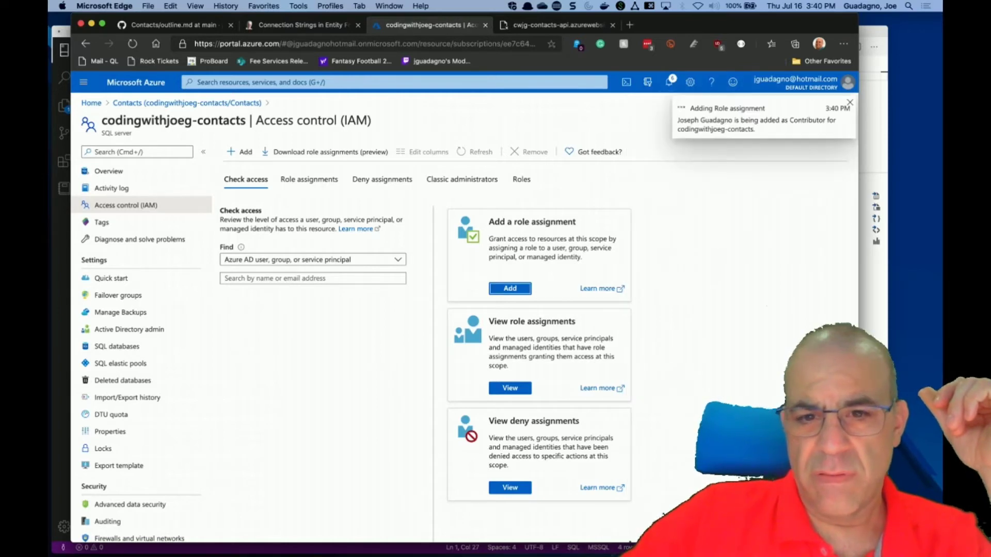
# Start another role assignment and browse the role list without choosing one.
pyautogui.click(513, 288)
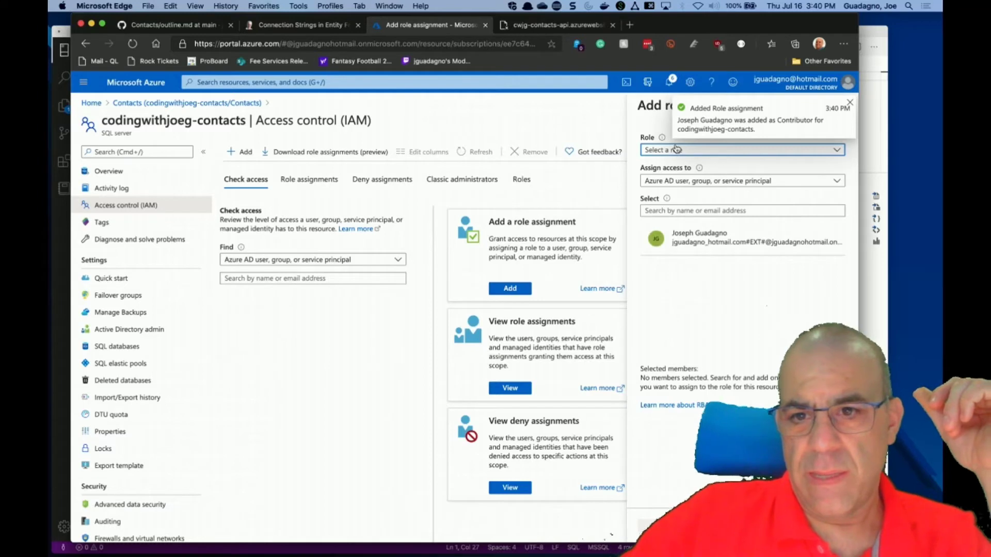
pyautogui.click(676, 150)
pyautogui.moveTo(685, 206)
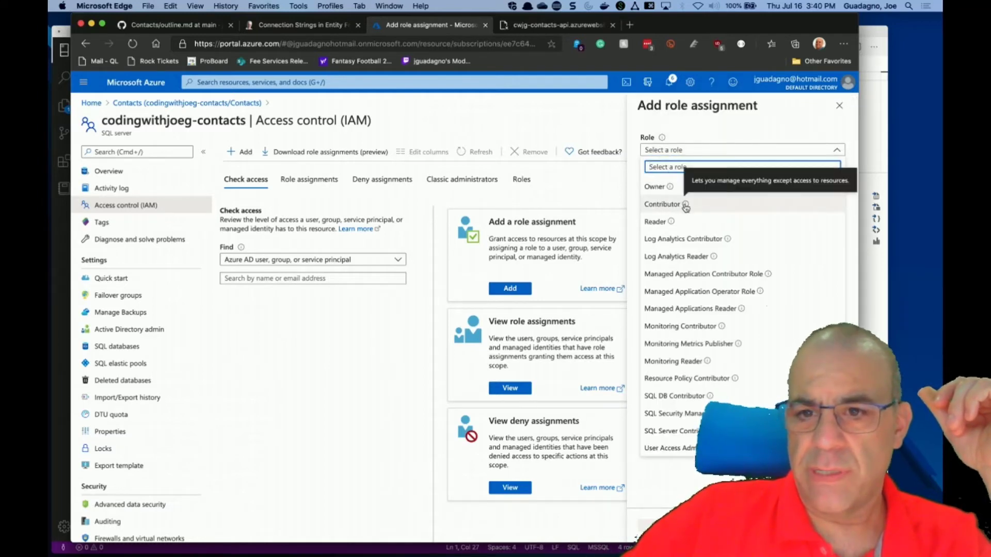
pyautogui.moveTo(672, 222)
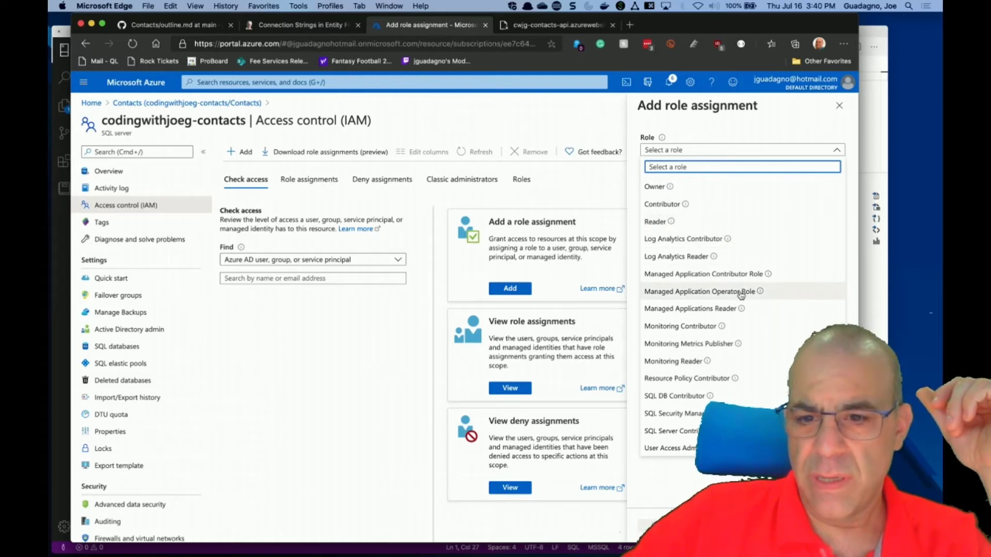
pyautogui.moveTo(711, 396)
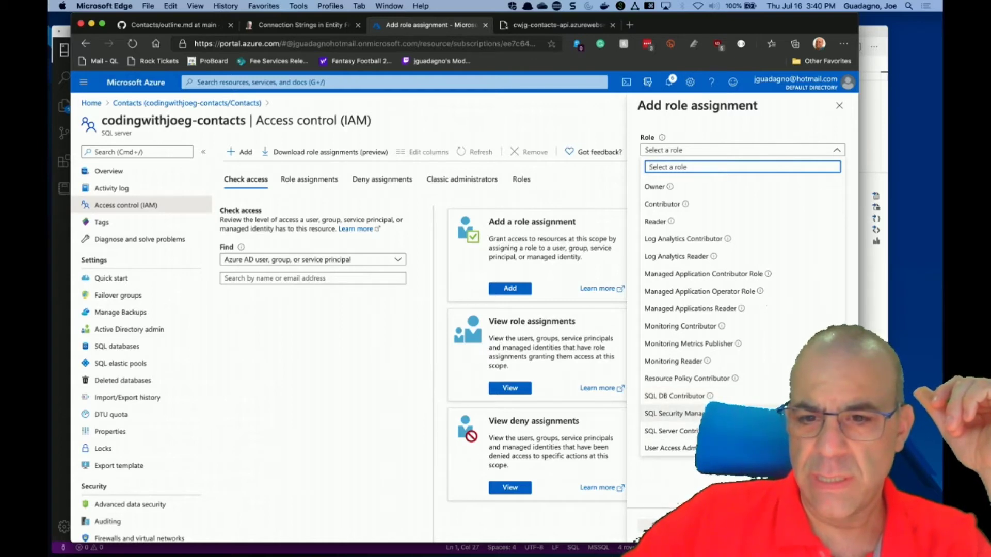
pyautogui.press('Escape')
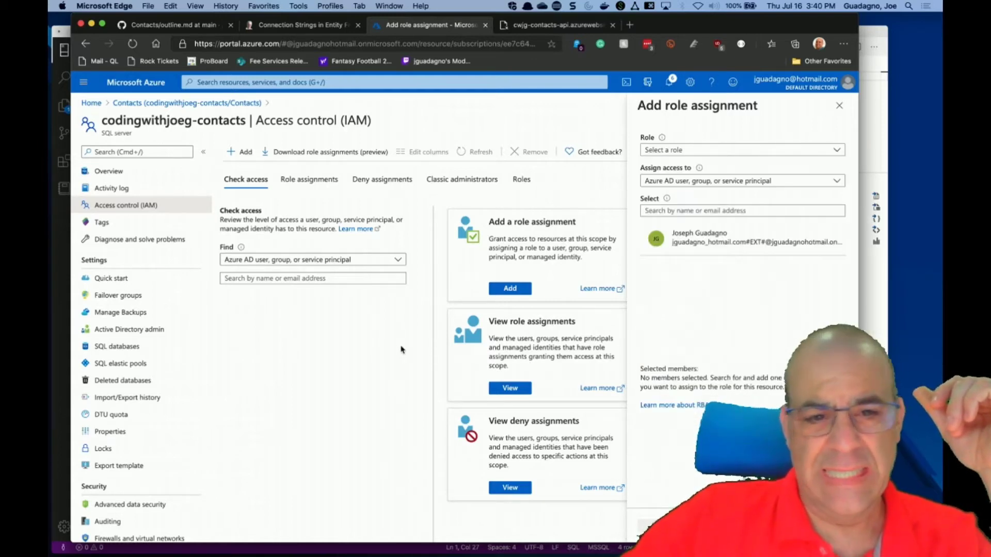
# Set Check access to find App Service identities in the Microsoft Azure Sponsorship subscription.
pyautogui.click(362, 262)
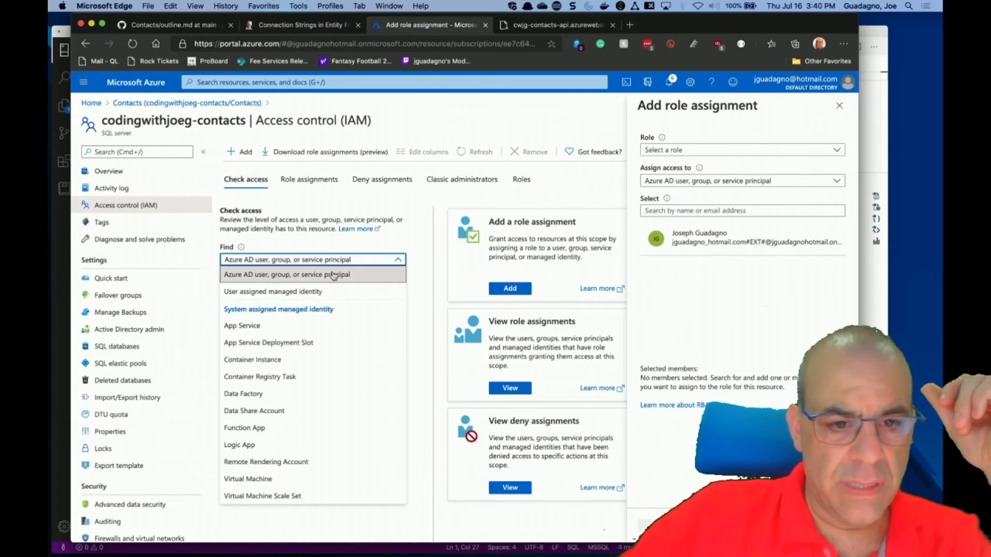
pyautogui.click(274, 325)
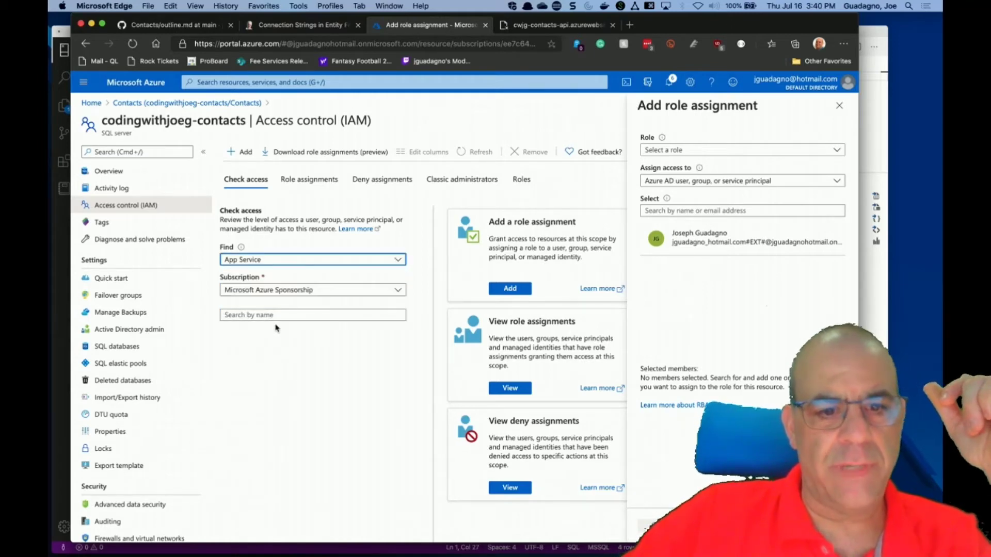
pyautogui.click(331, 314)
pyautogui.write('cons')
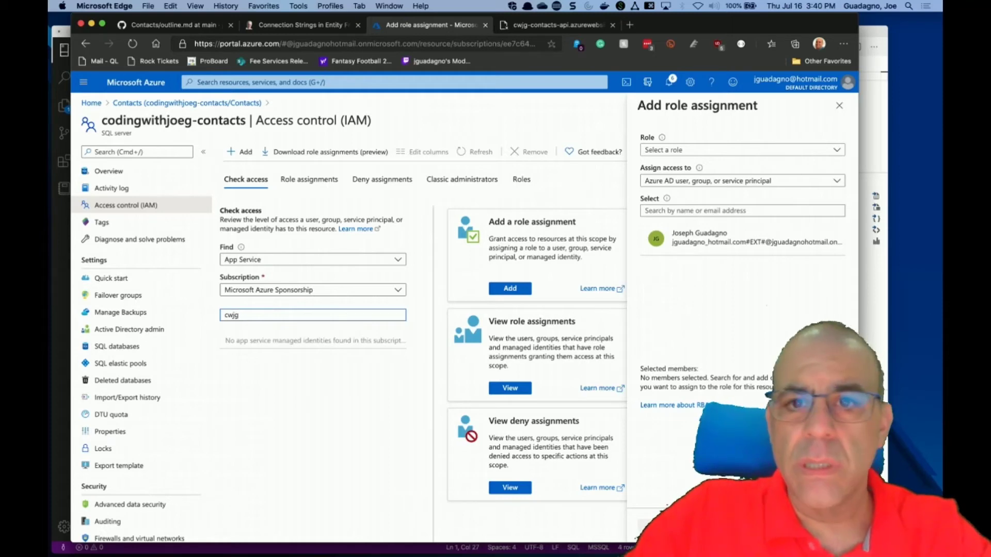
pyautogui.press('BackSpace')
pyautogui.click(341, 292)
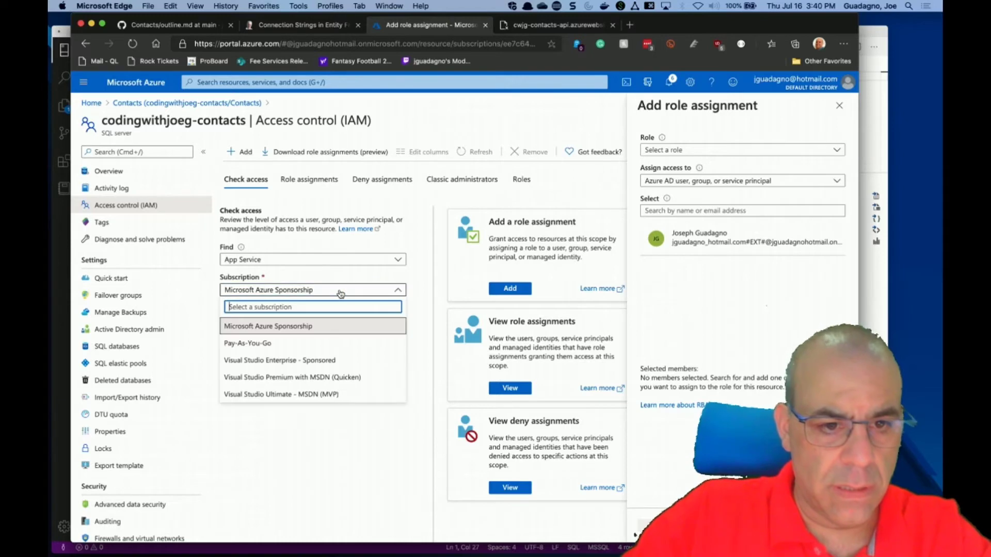
pyautogui.click(284, 326)
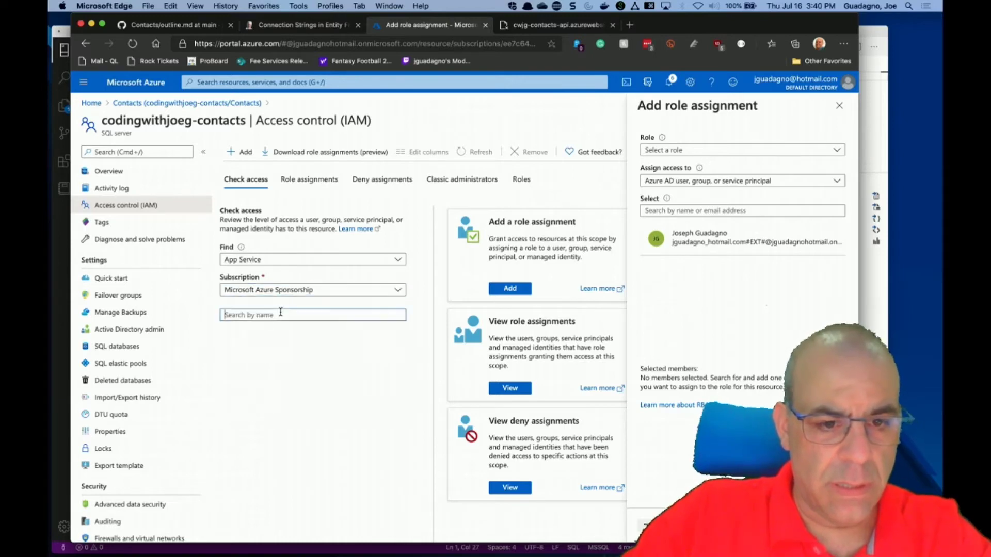
# Search for cwjg App Service identities, finding none, and close the role-assignment pane.
pyautogui.write('cdwj')
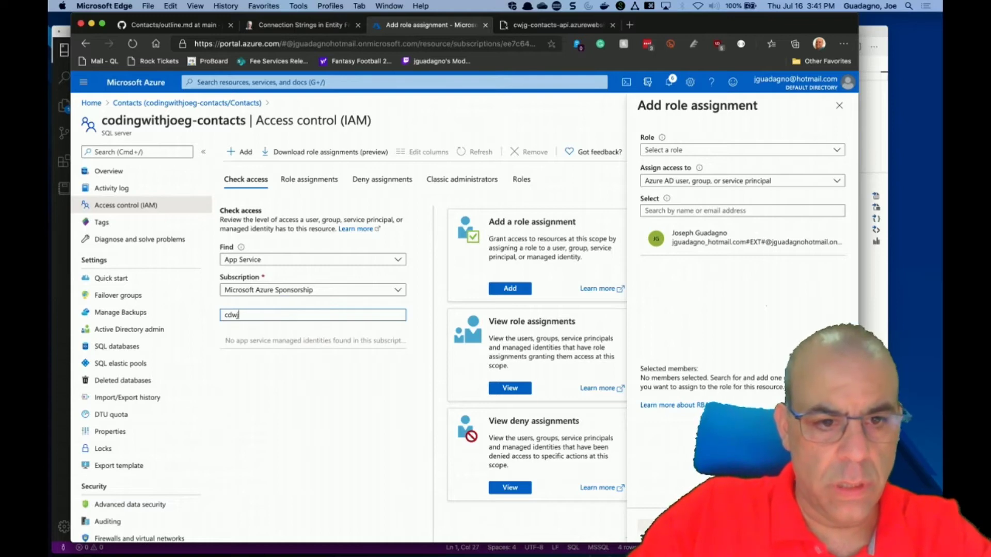
pyautogui.write('w')
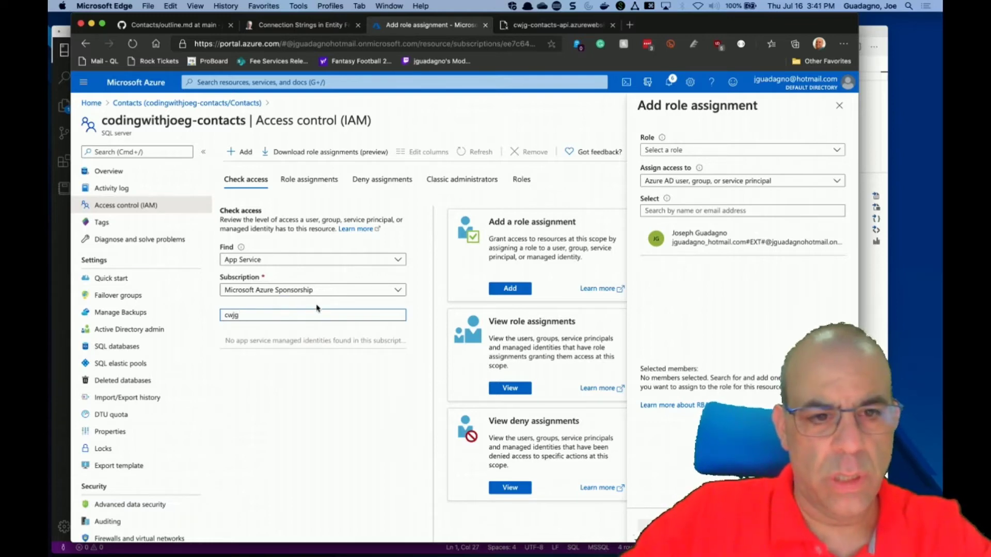
pyautogui.click(320, 264)
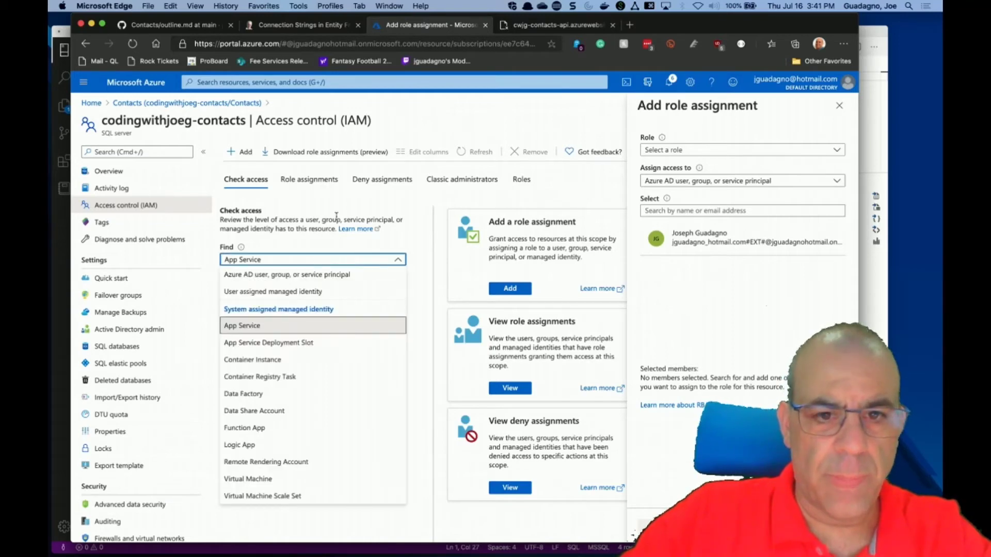
pyautogui.click(361, 206)
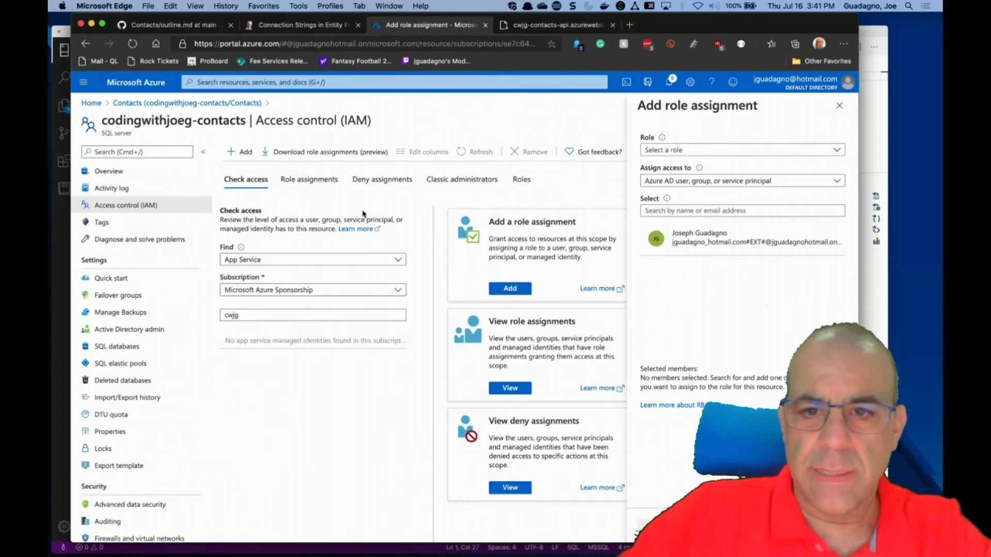
pyautogui.click(839, 105)
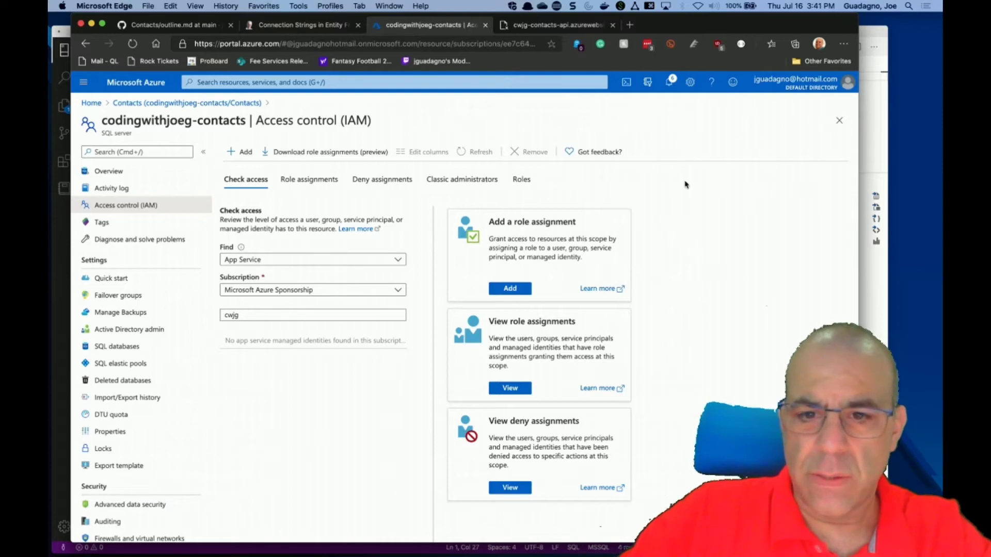
pyautogui.click(111, 351)
# Review the Contacts database's Properties: server name, location, admin login and resource group.
pyautogui.click(331, 189)
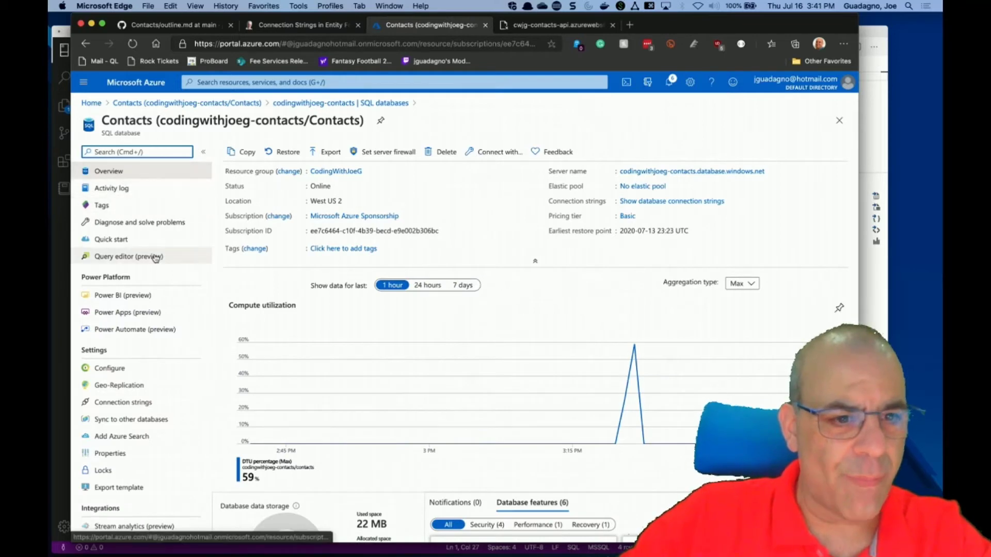
pyautogui.scroll(-3, 155, 258)
pyautogui.scroll(-4, 155, 258)
pyautogui.scroll(-1, 155, 258)
pyautogui.click(130, 247)
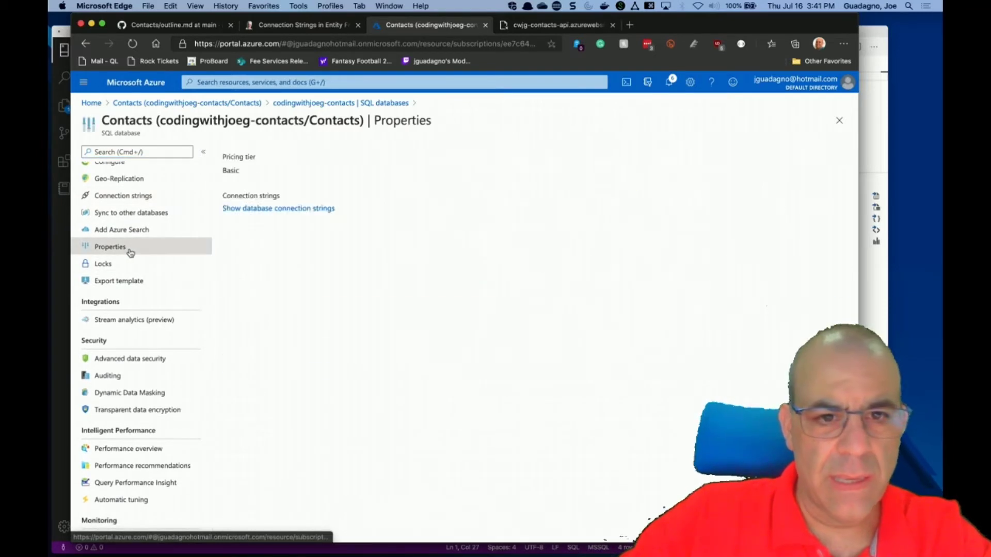
pyautogui.scroll(-1, 499, 328)
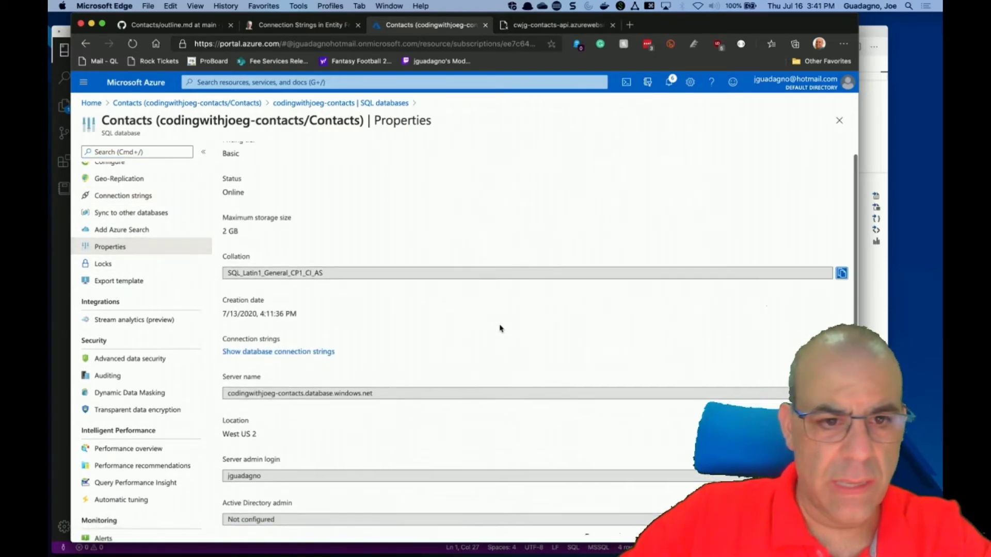
pyautogui.scroll(-5, 500, 328)
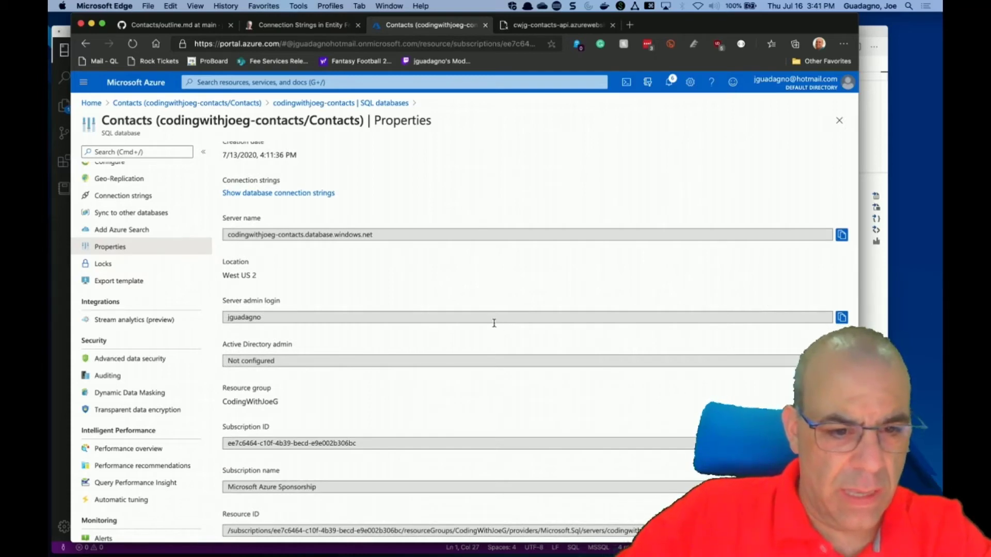
pyautogui.scroll(-3, 197, 419)
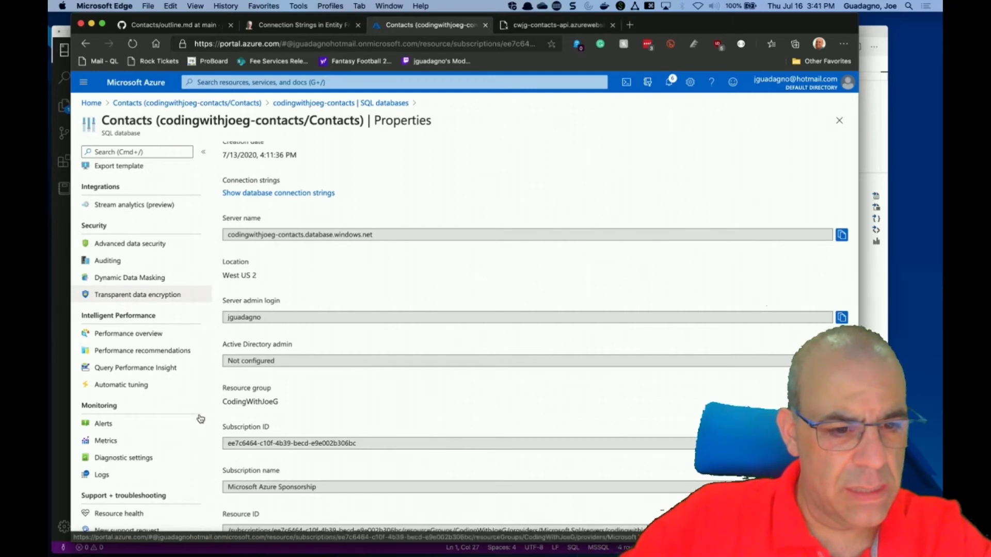
pyautogui.scroll(8, 200, 419)
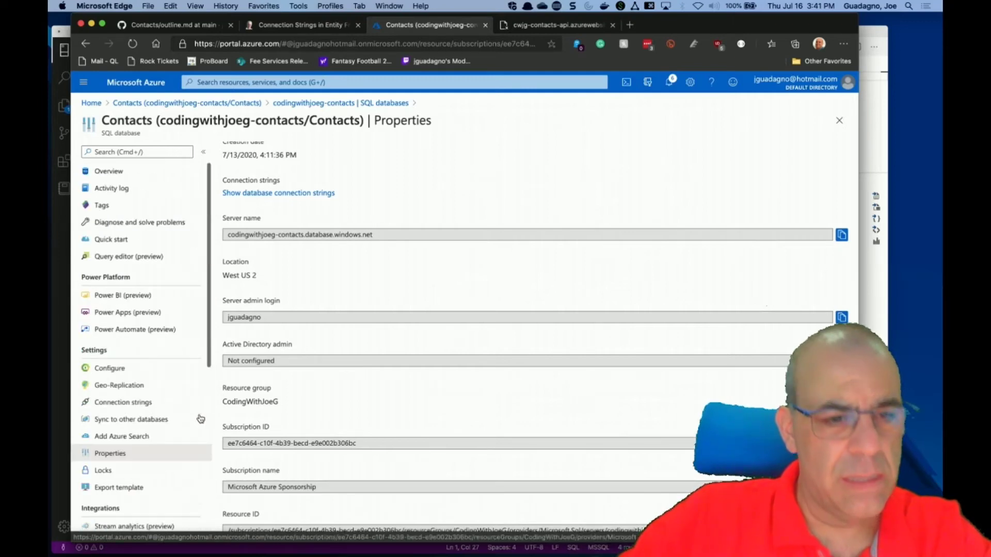
# Search the web for 'sql azure connection from app service' and open the ASP.NET Core SQL Database tutorial.
pyautogui.click(630, 24)
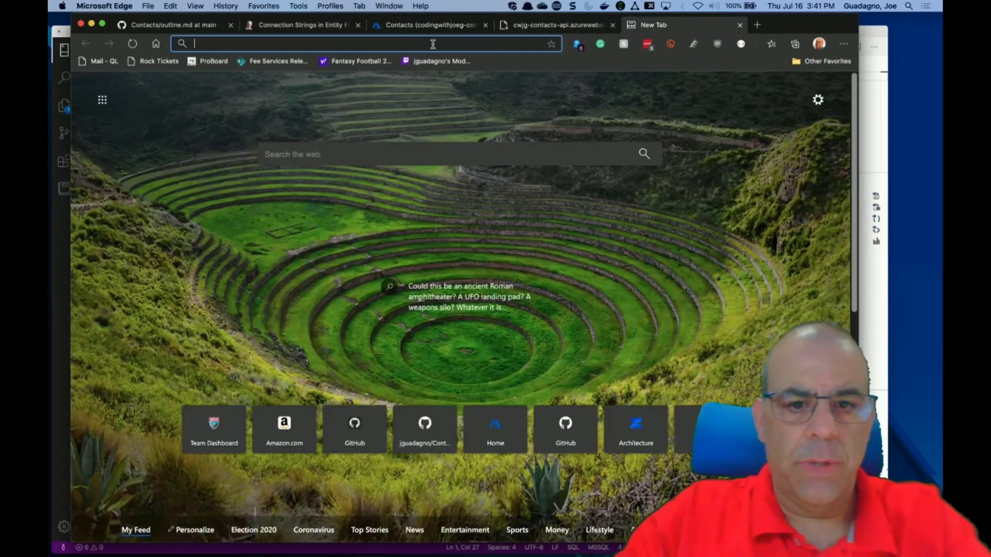
pyautogui.write('sql azure connection from ')
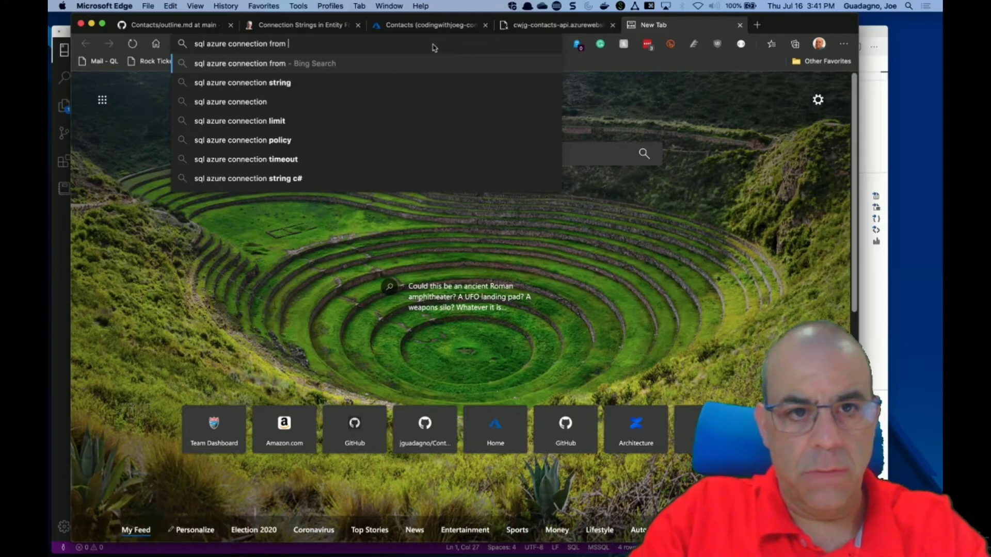
pyautogui.write('app service')
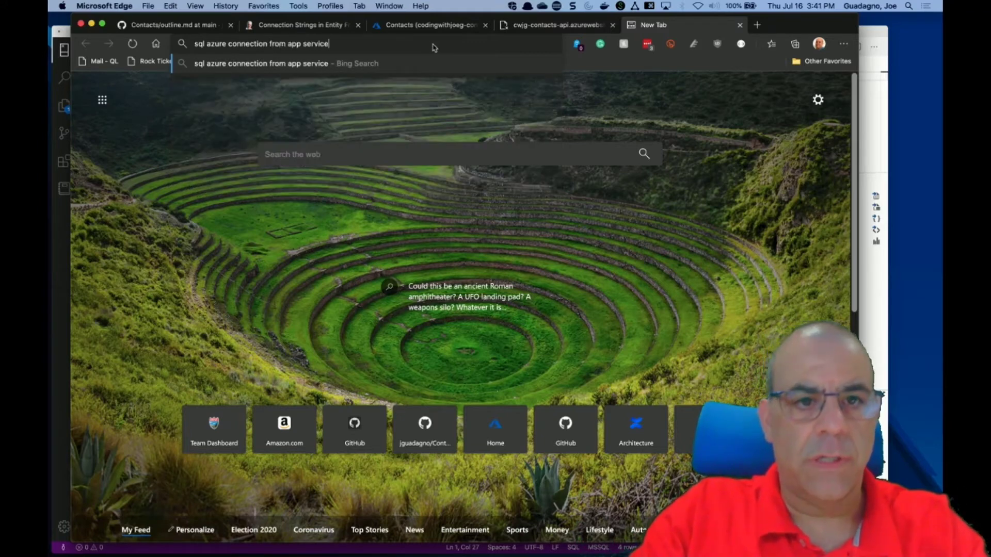
pyautogui.press('Return')
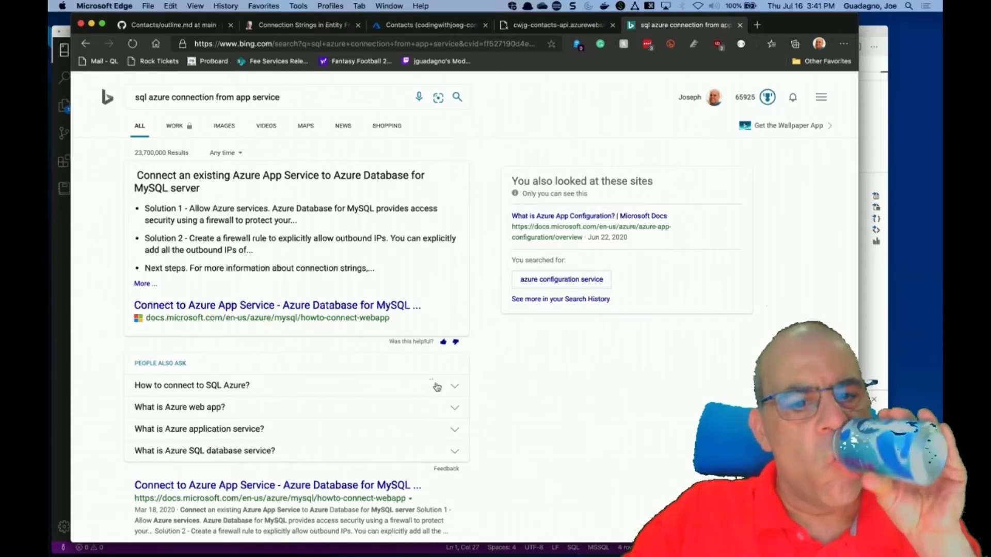
pyautogui.scroll(-3, 377, 465)
pyautogui.scroll(-3, 376, 465)
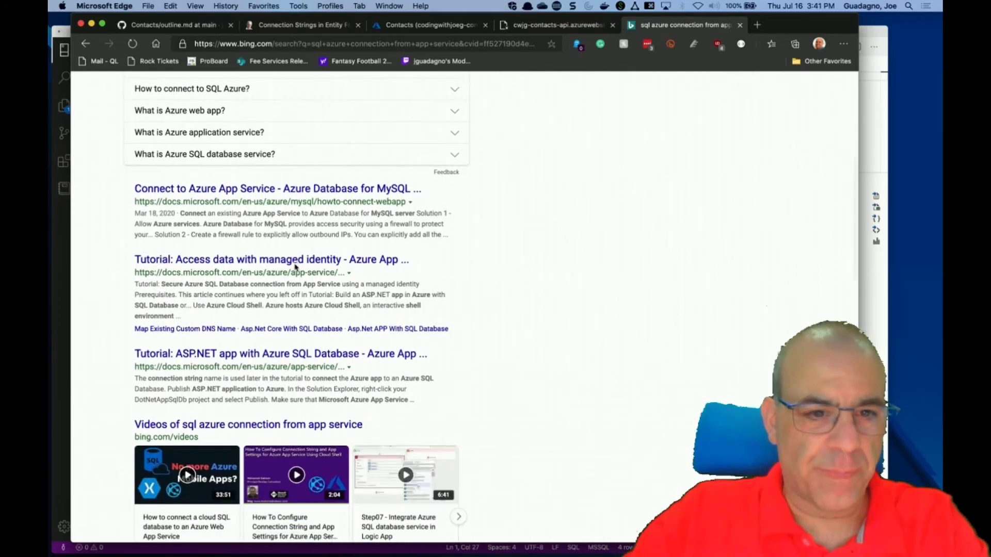
pyautogui.click(297, 261)
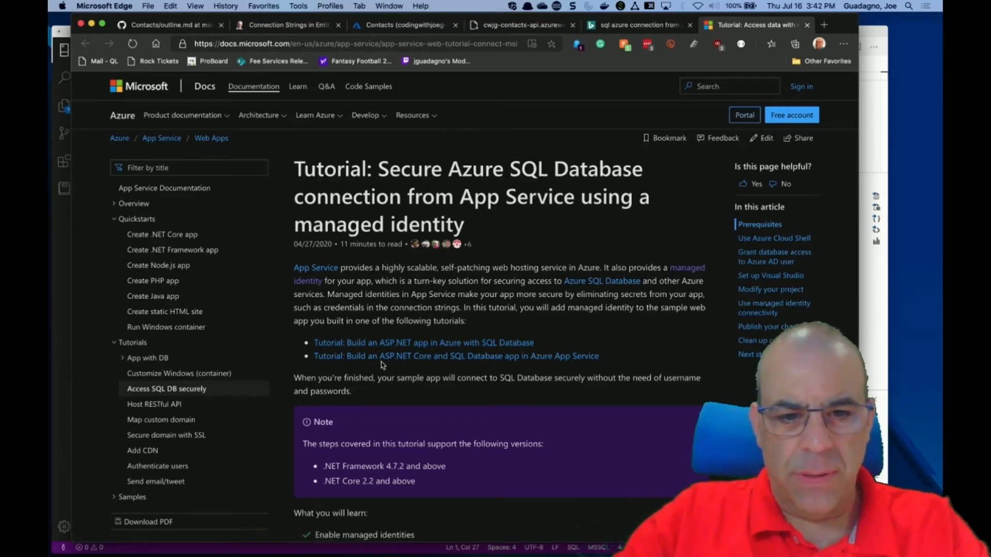
pyautogui.click(529, 361)
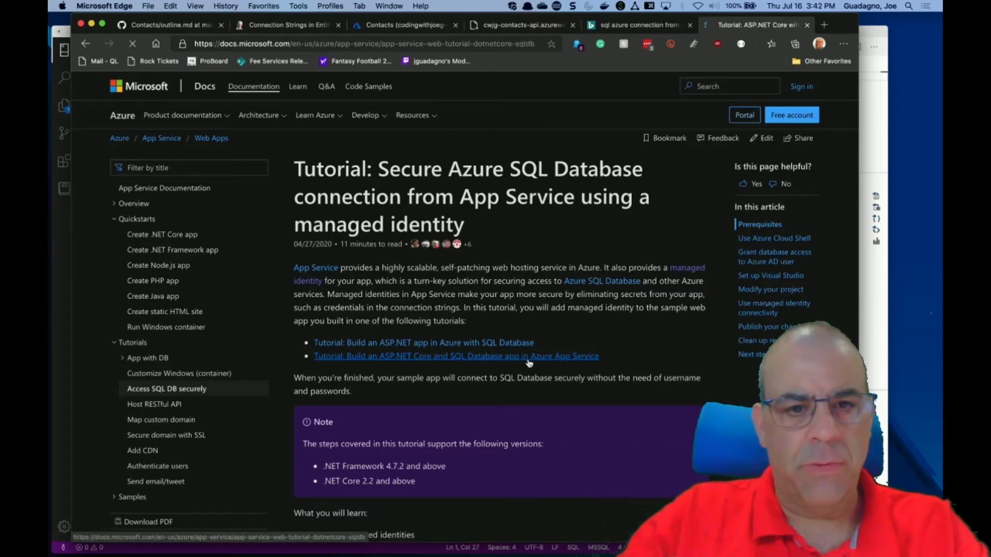
# Scroll the tutorial to the 'Configure connection string' section showing the az webapp connection-string command.
pyautogui.scroll(-5, 659, 383)
pyautogui.scroll(-7, 659, 383)
pyautogui.scroll(-8, 659, 382)
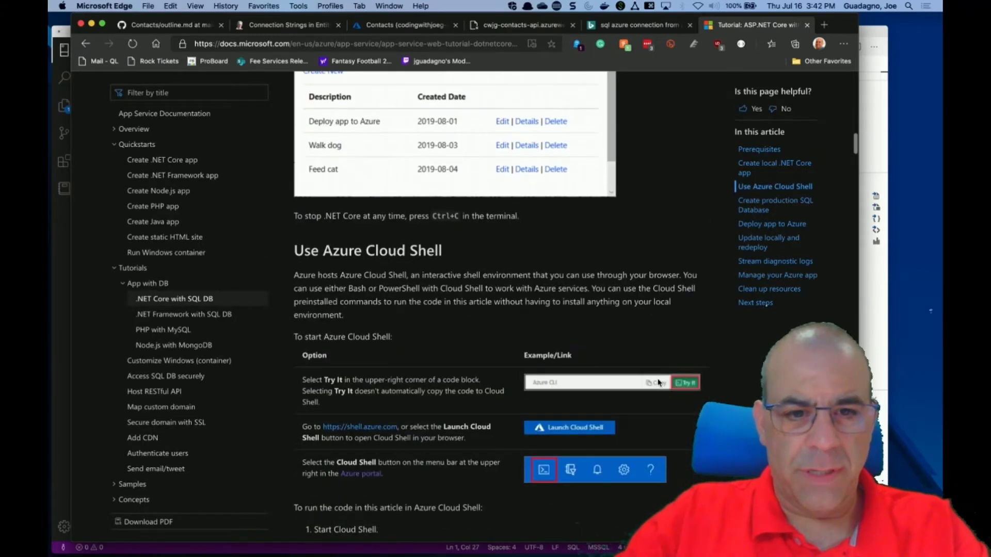
pyautogui.scroll(-8, 659, 383)
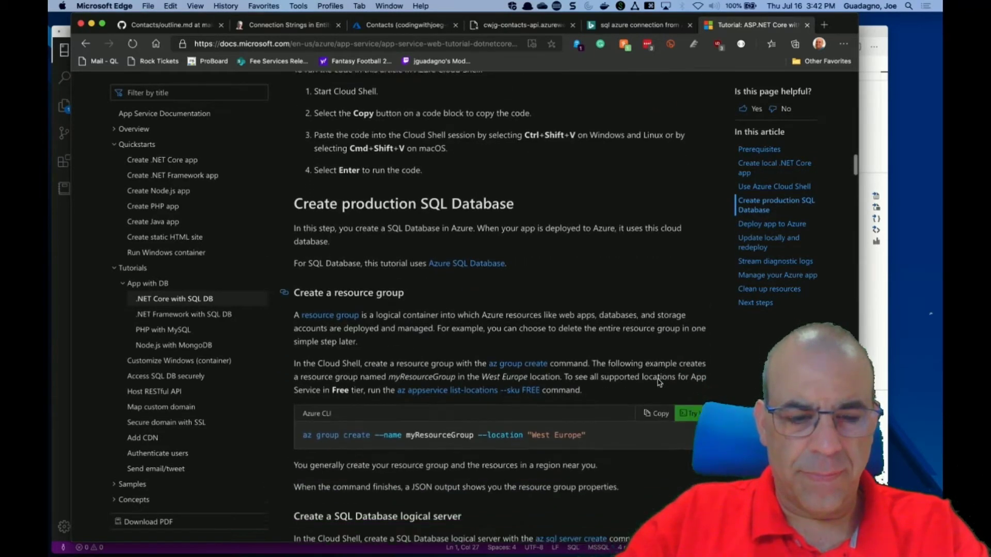
pyautogui.scroll(-8, 659, 382)
pyautogui.scroll(-8, 659, 383)
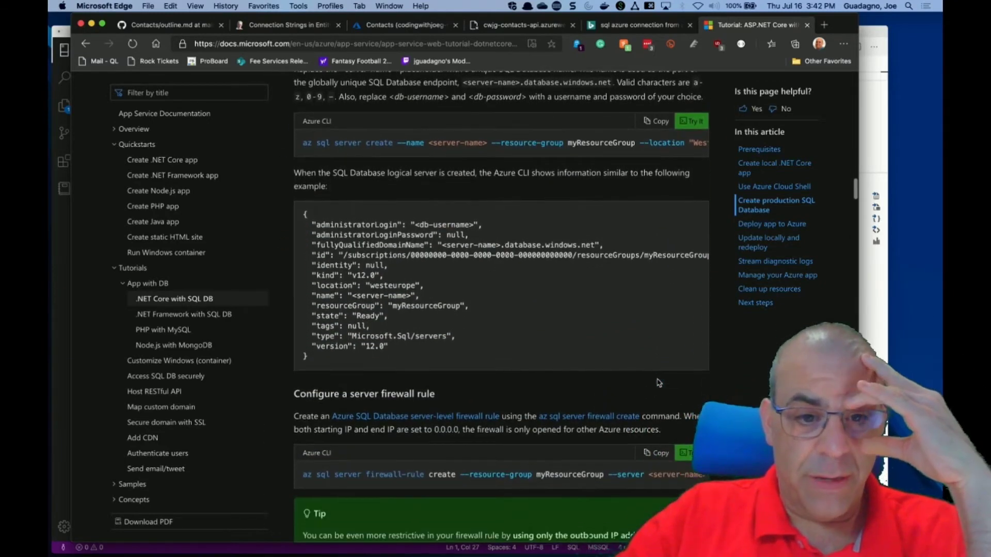
pyautogui.scroll(-8, 659, 382)
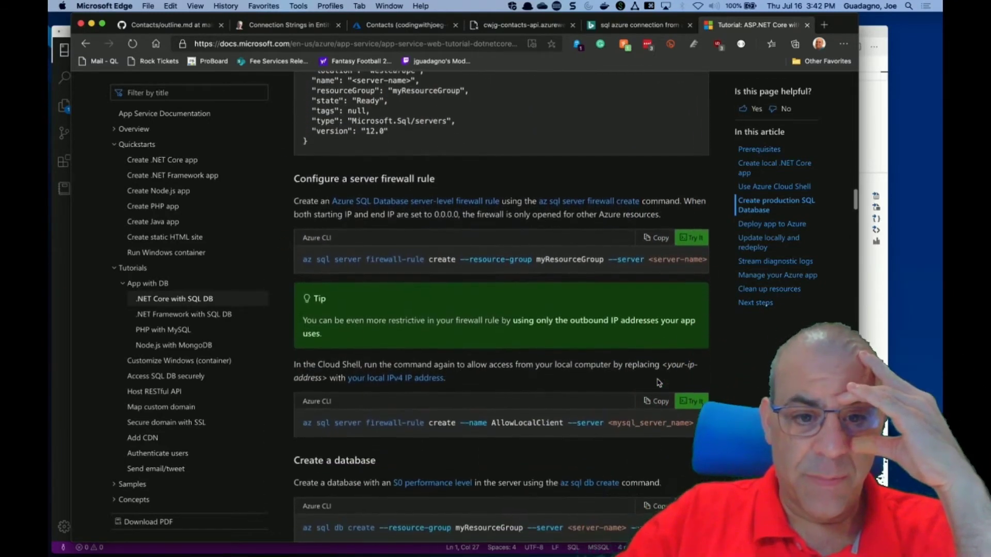
pyautogui.scroll(-2, 660, 383)
pyautogui.scroll(-5, 659, 383)
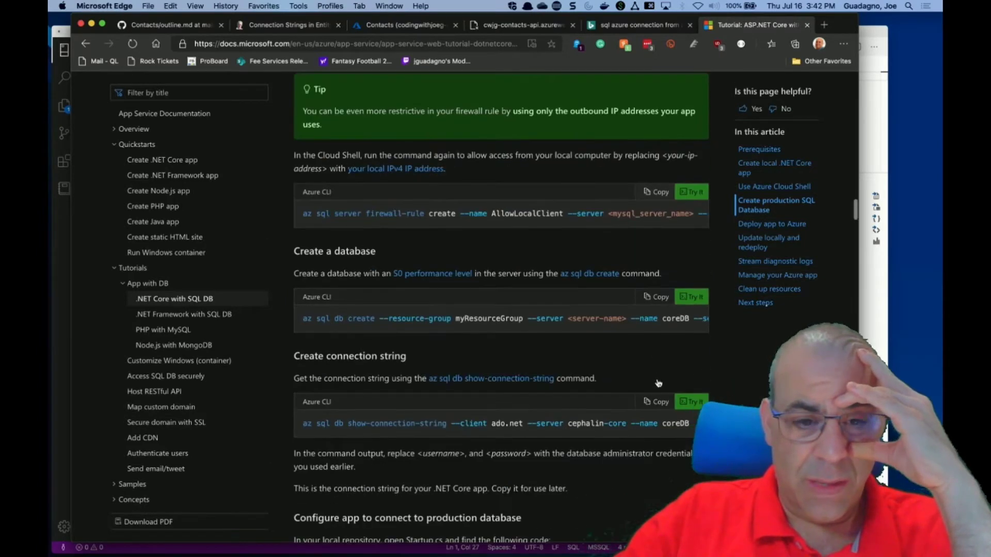
pyautogui.scroll(-3, 659, 383)
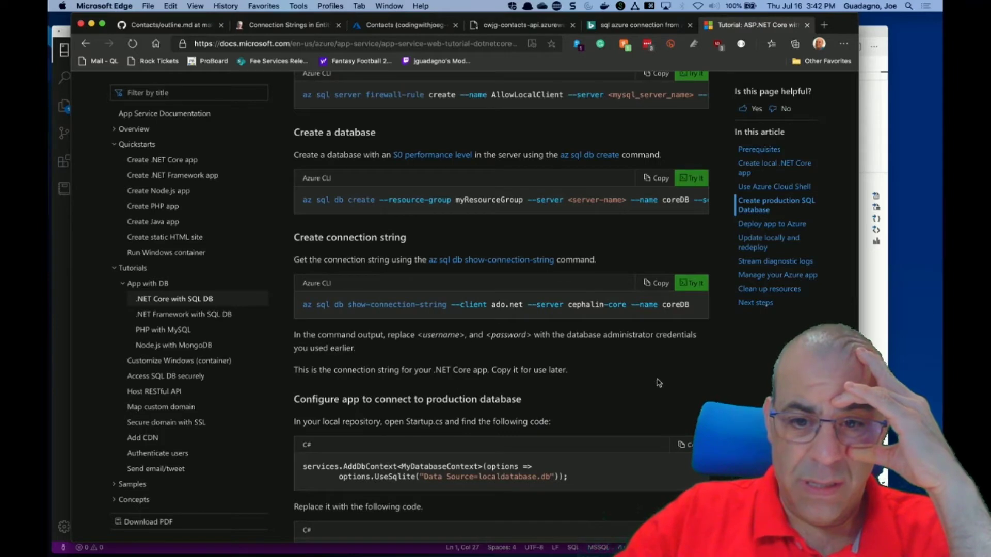
pyautogui.scroll(-4, 659, 383)
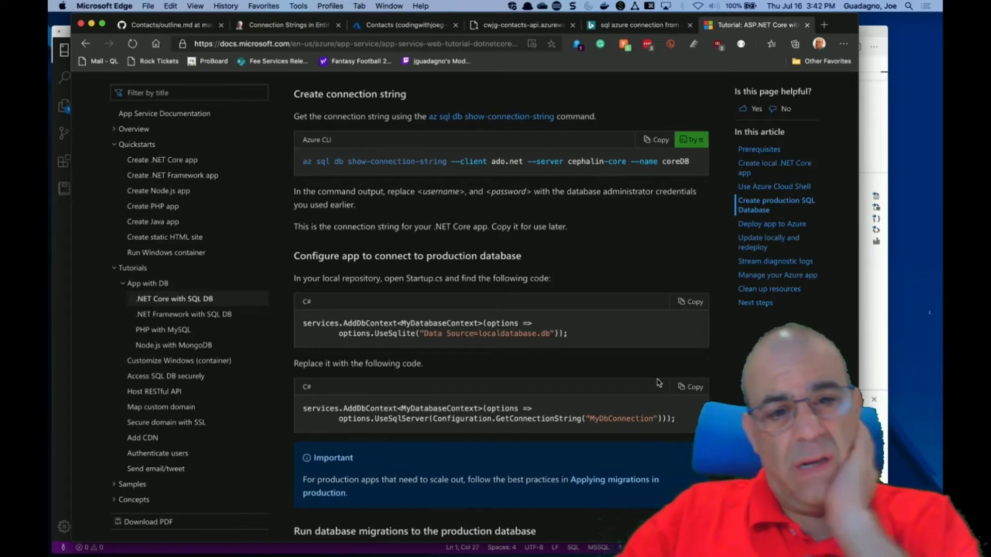
pyautogui.scroll(-1, 659, 383)
pyautogui.scroll(-2, 659, 383)
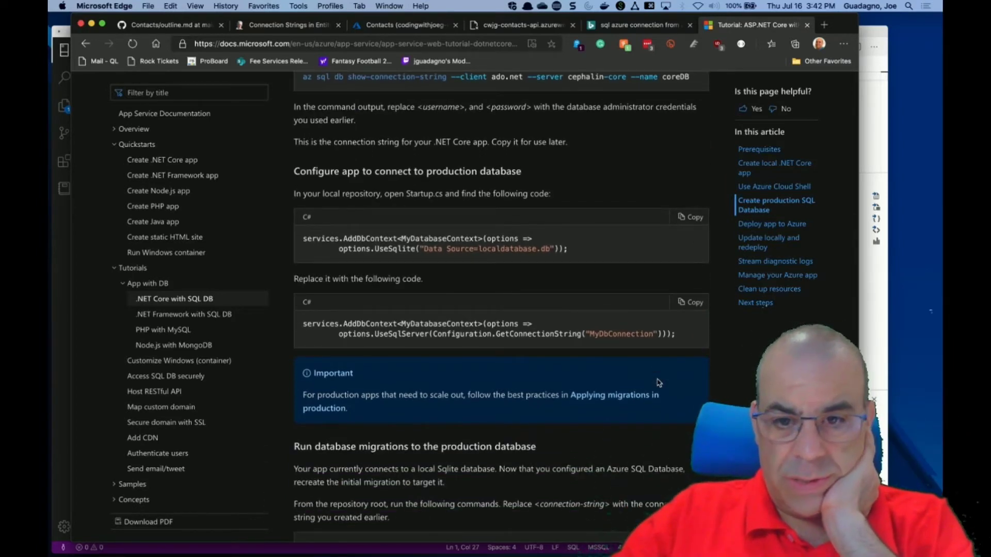
pyautogui.scroll(-5, 659, 383)
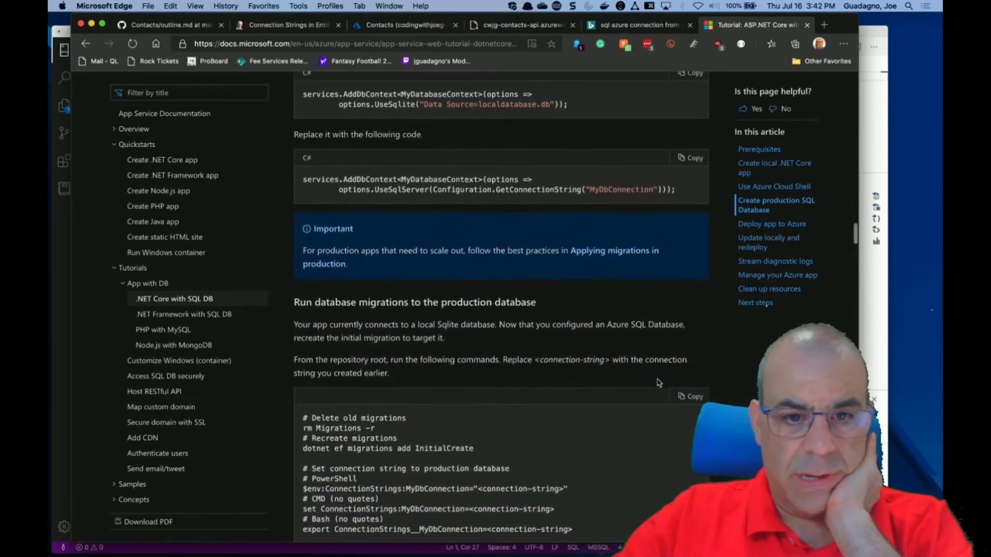
pyautogui.scroll(-1, 659, 383)
pyautogui.scroll(-2, 491, 284)
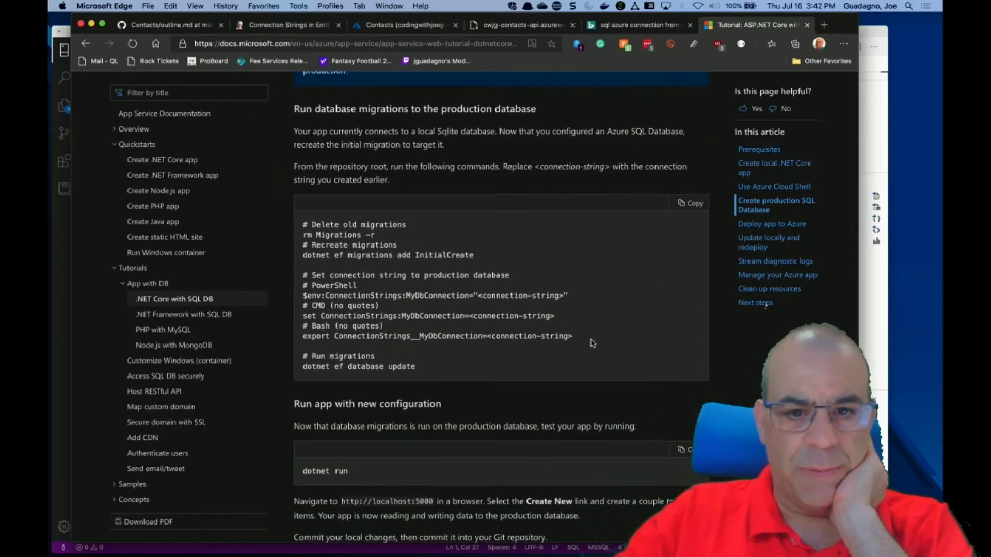
pyautogui.scroll(-1, 593, 344)
pyautogui.scroll(-2, 593, 343)
pyautogui.scroll(-10, 592, 343)
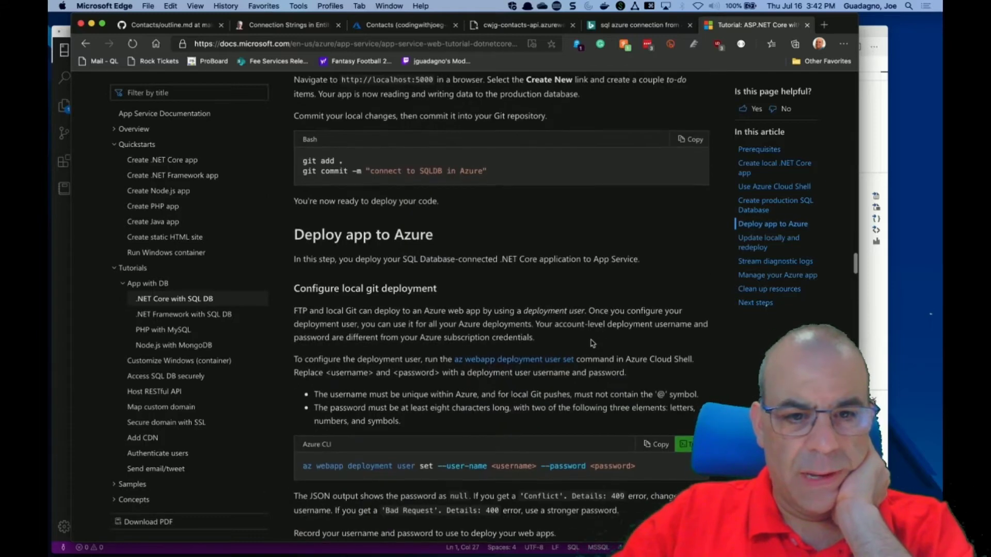
pyautogui.scroll(-4, 591, 340)
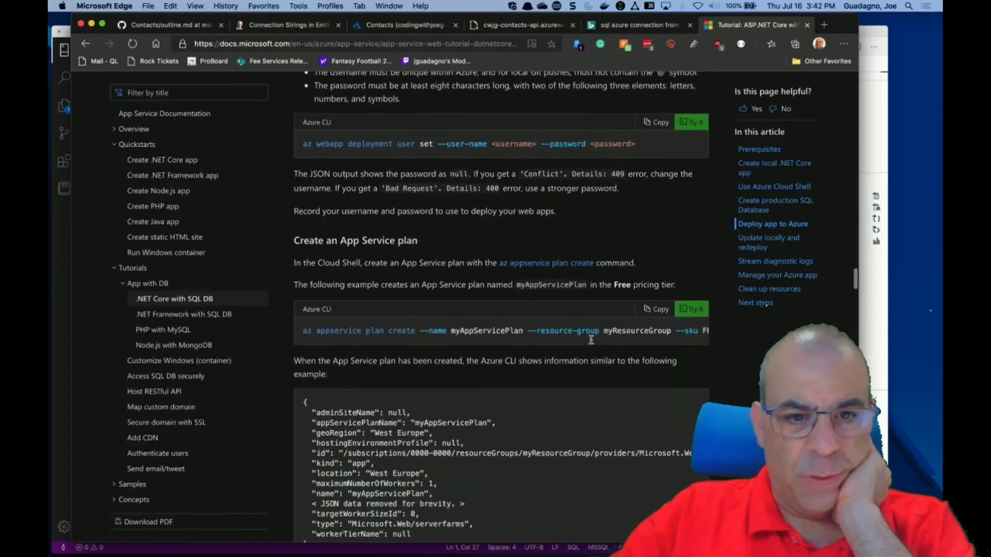
pyautogui.scroll(-13, 593, 343)
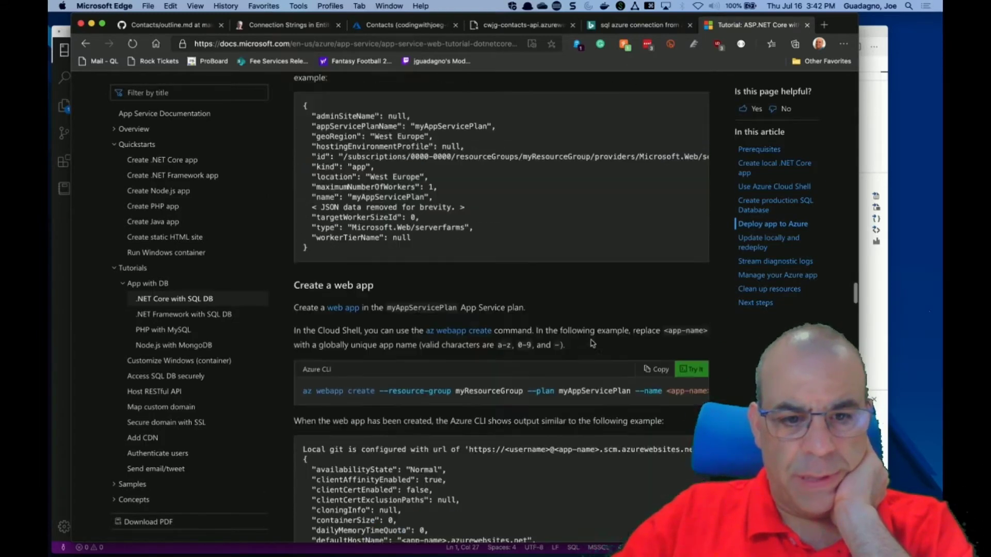
pyautogui.scroll(-9, 593, 343)
pyautogui.scroll(-1, 592, 343)
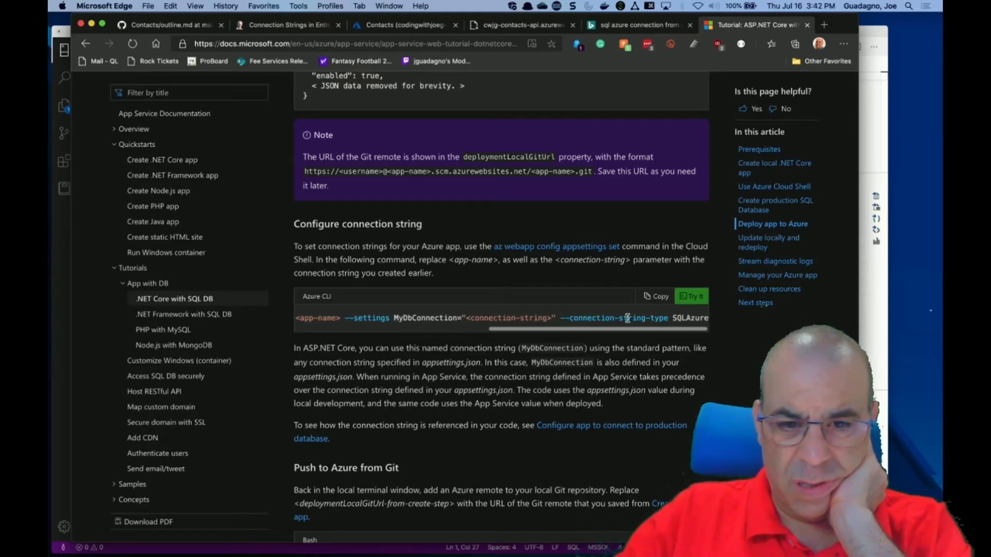
pyautogui.scroll(-5, 505, 388)
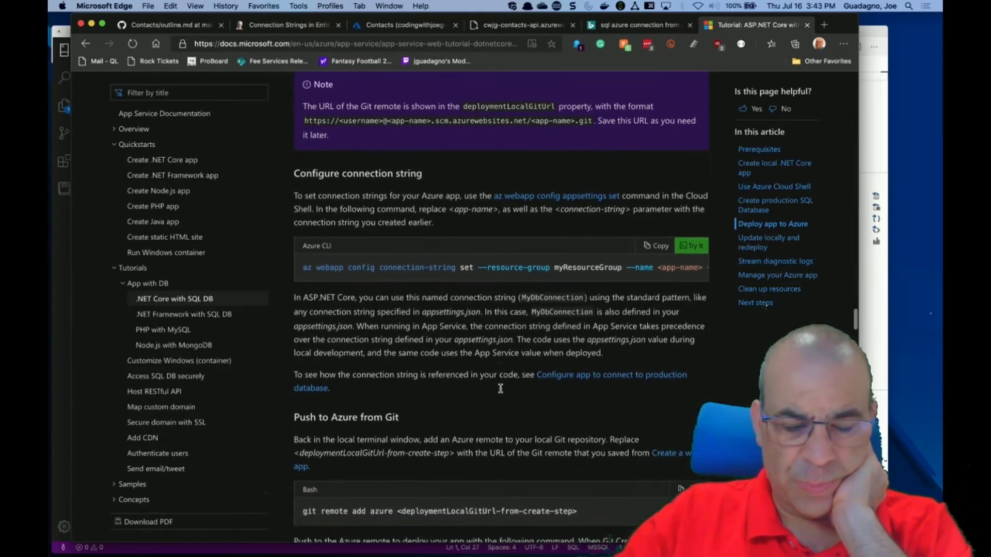
pyautogui.scroll(-6, 500, 392)
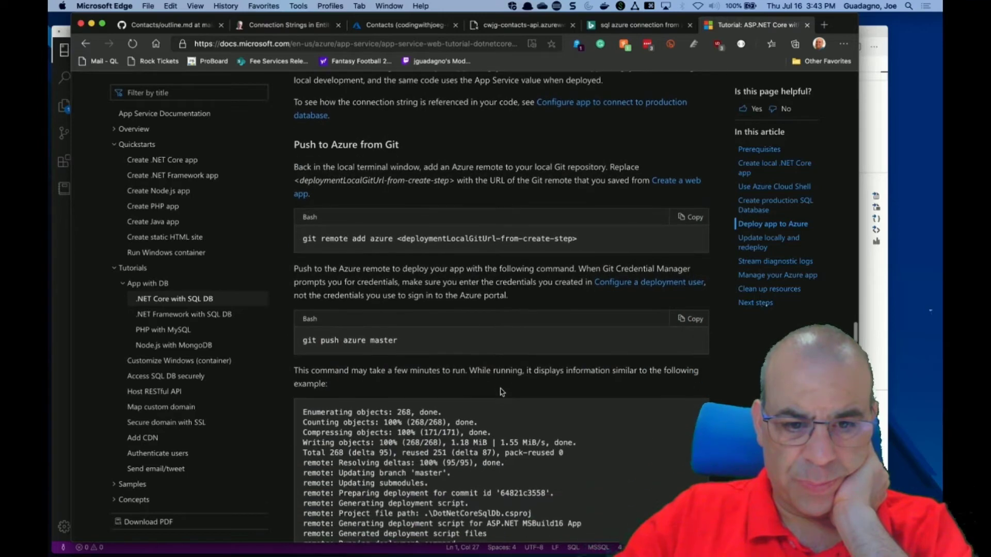
pyautogui.scroll(-5, 500, 392)
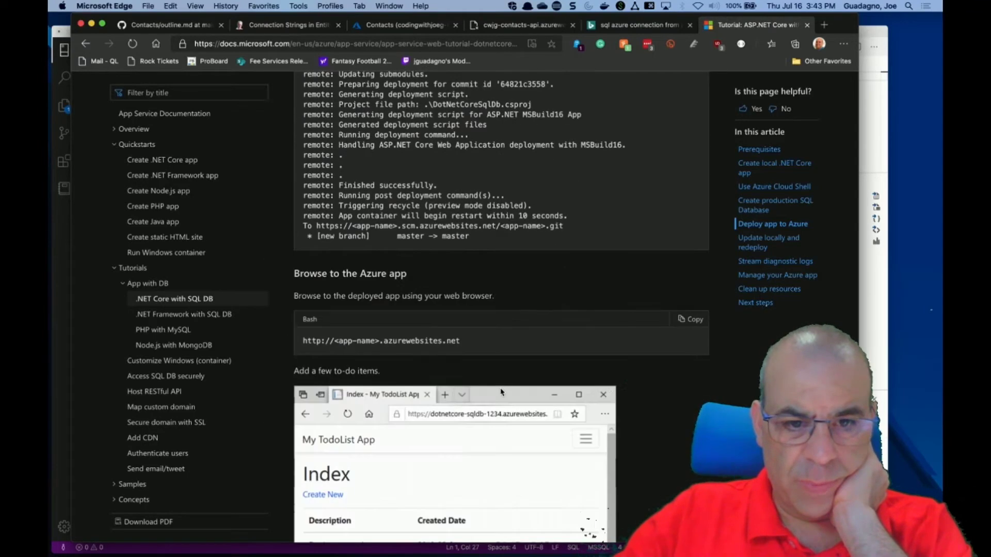
pyautogui.scroll(-7, 501, 392)
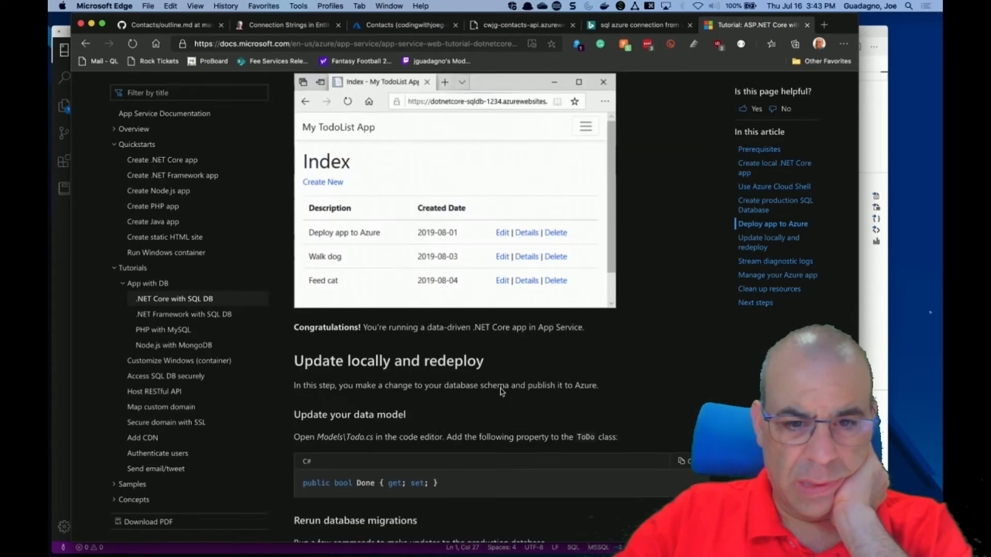
pyautogui.scroll(-3, 501, 391)
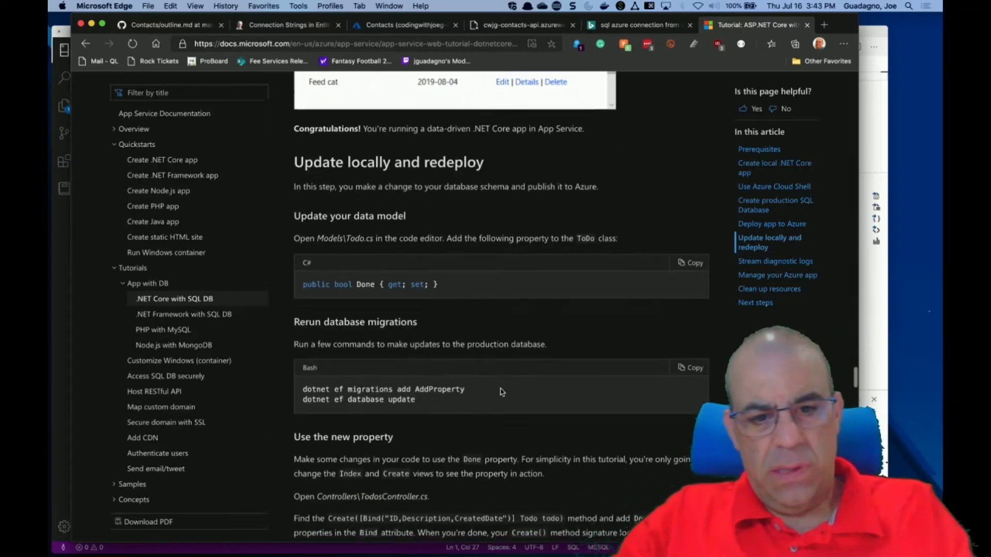
pyautogui.scroll(-4, 501, 392)
pyautogui.scroll(10, 500, 391)
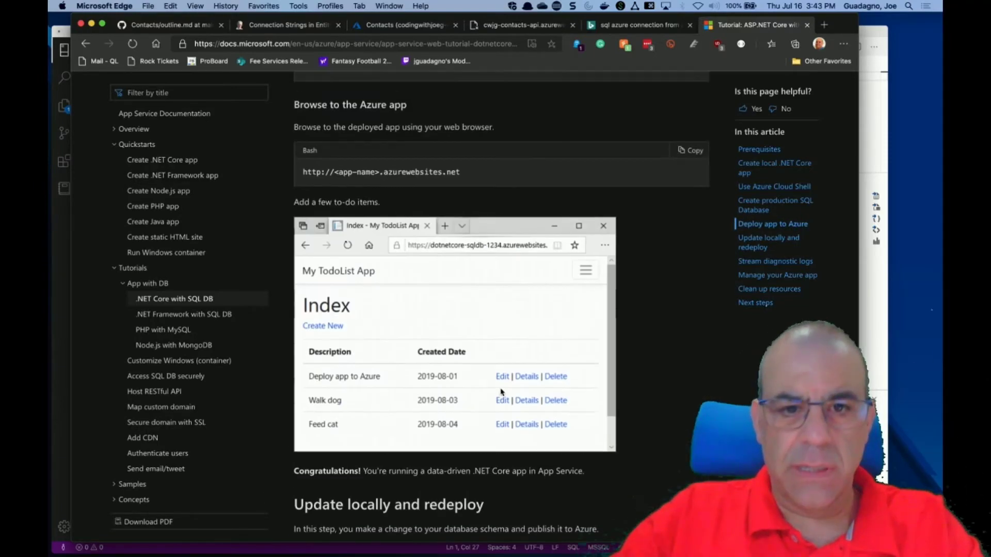
pyautogui.scroll(11, 501, 392)
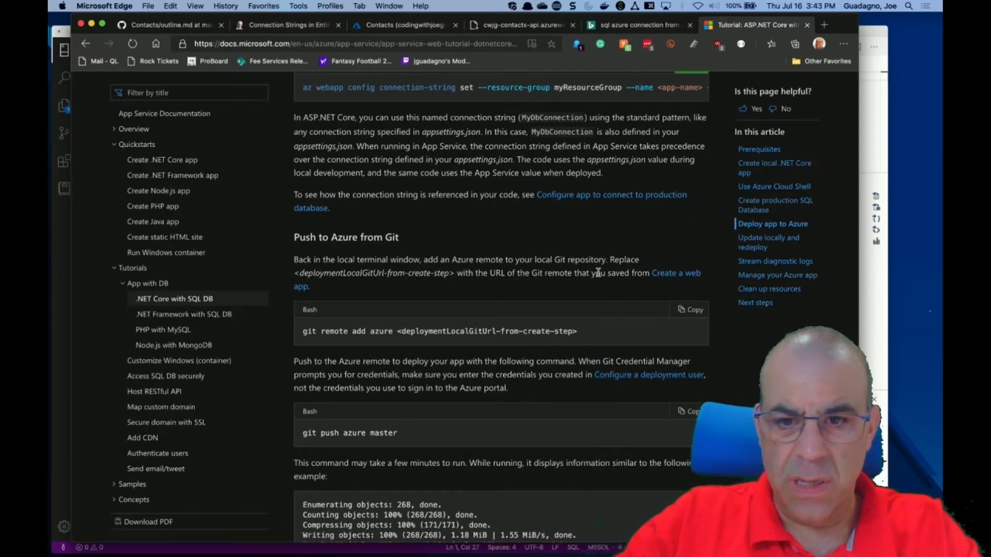
pyautogui.scroll(1, 600, 268)
pyautogui.scroll(2, 600, 268)
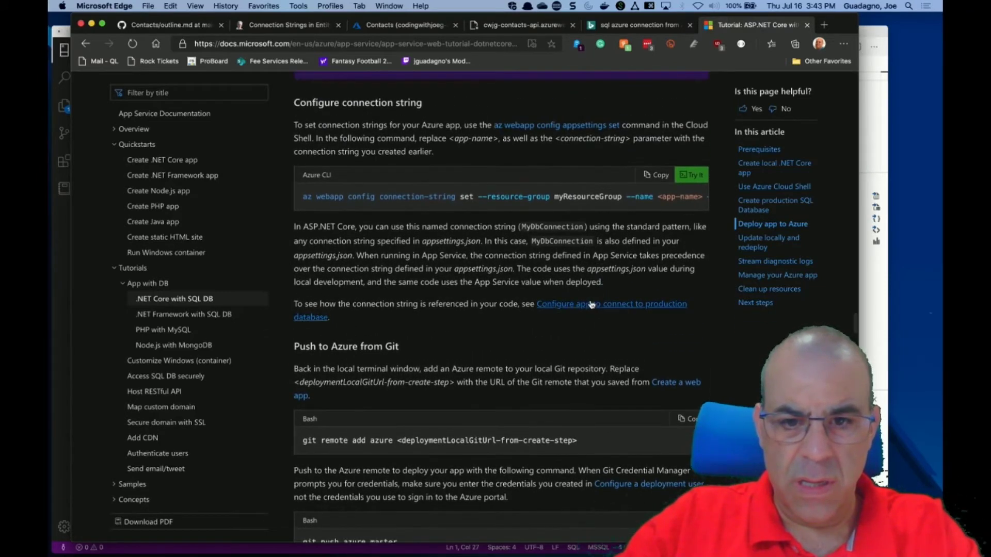
# Open the 'Configure app to connect to production database' link in a new tab.
pyautogui.rightClick(591, 310)
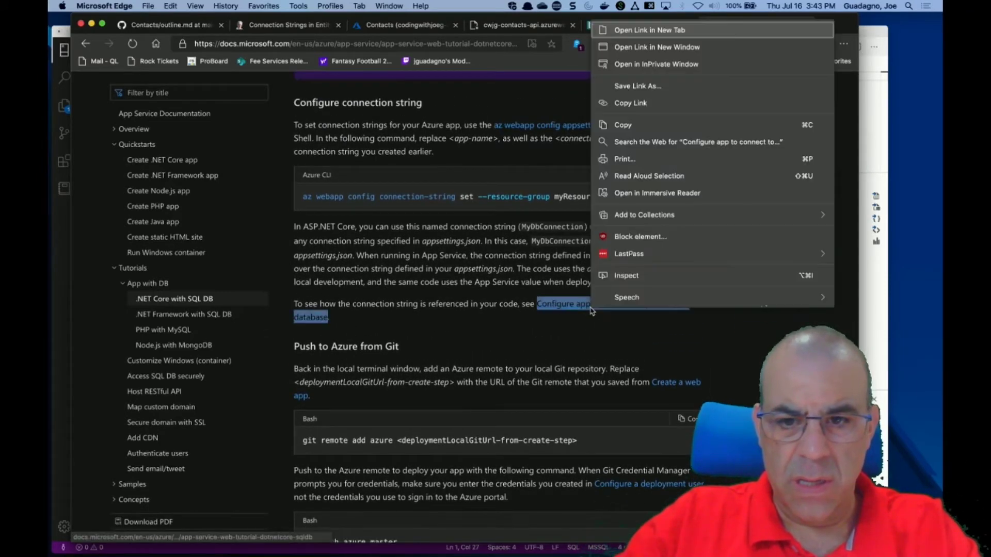
pyautogui.click(649, 30)
pyautogui.hotkey('ctrl', 'Tab')
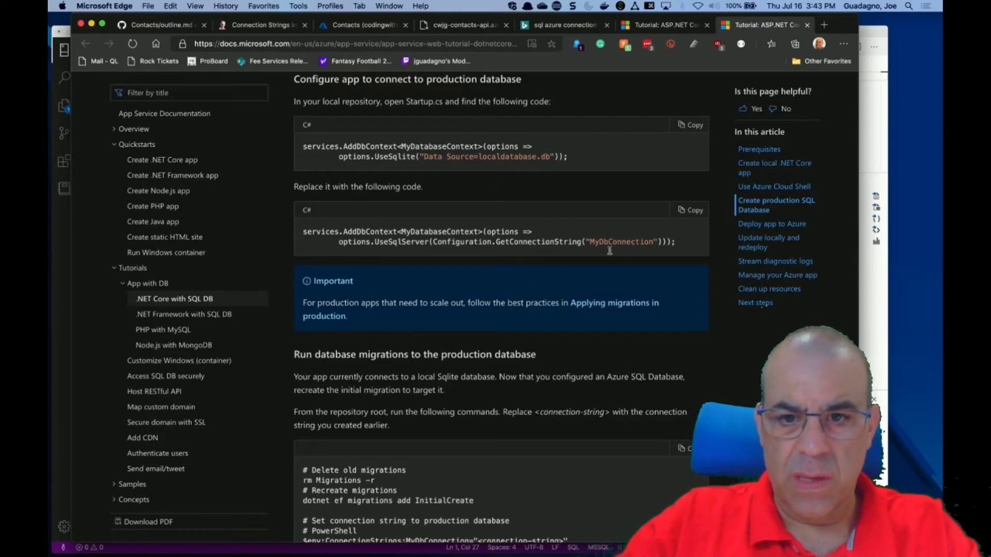
# Read through the production-database configuration section of the tutorial.
pyautogui.scroll(-5, 538, 343)
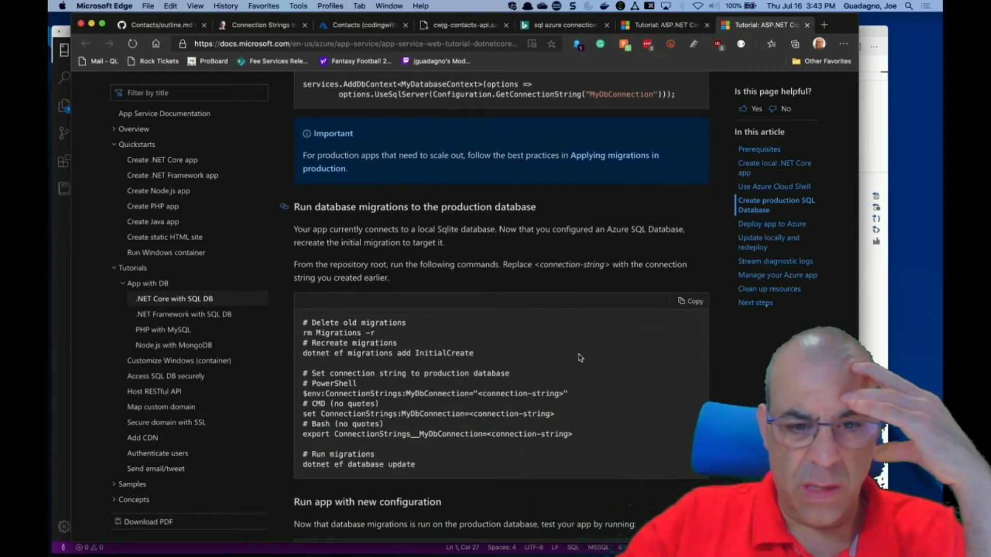
pyautogui.scroll(1, 581, 357)
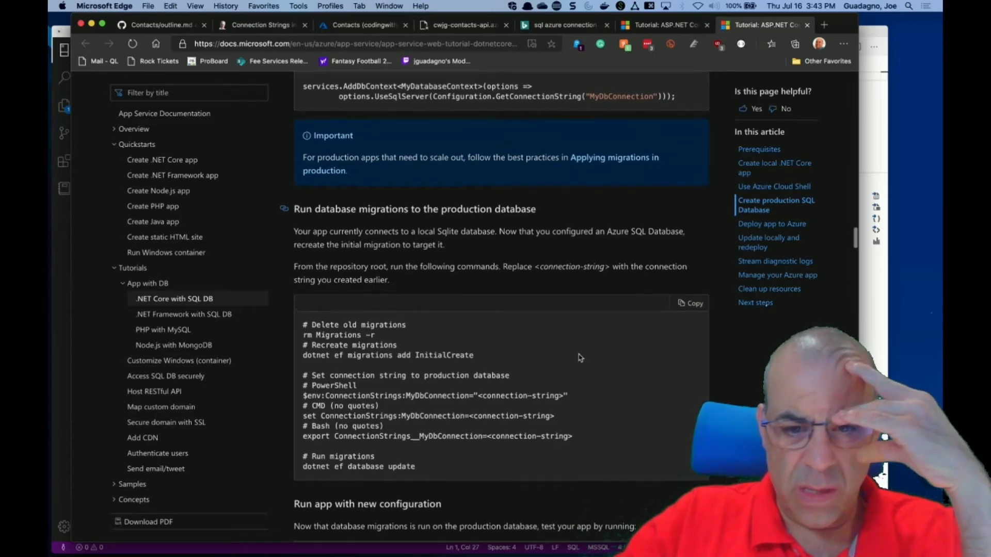
pyautogui.scroll(-7, 580, 358)
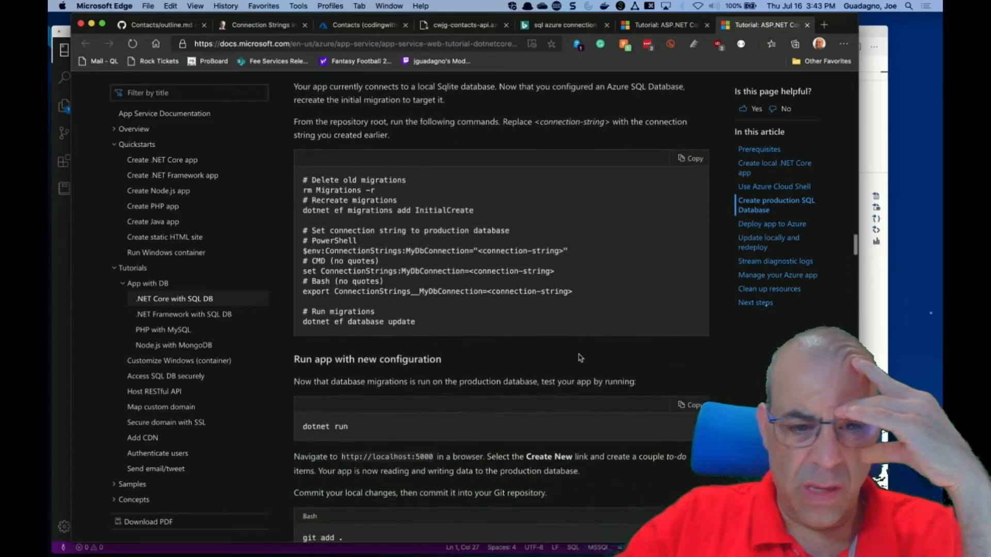
pyautogui.scroll(-3, 581, 357)
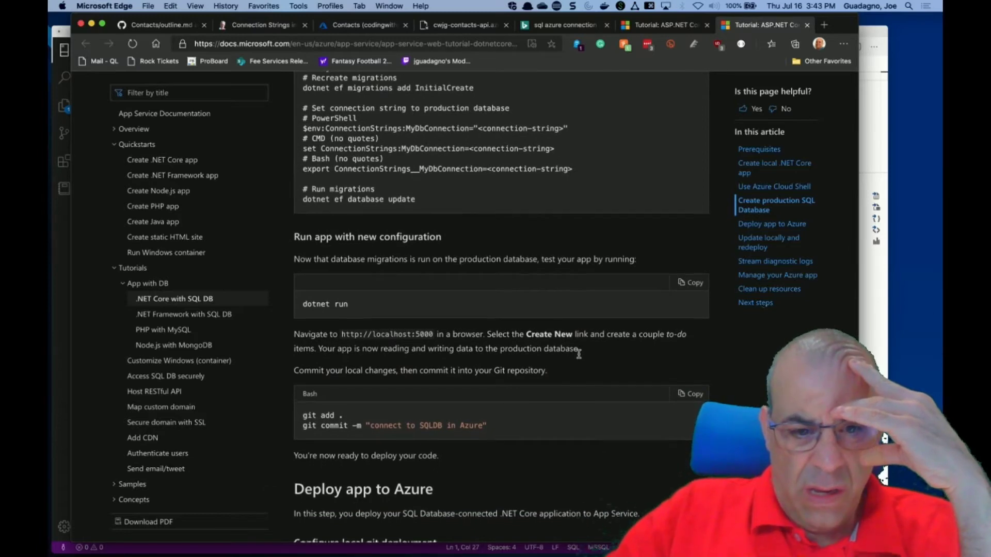
pyautogui.scroll(-3, 579, 354)
pyautogui.scroll(-8, 579, 354)
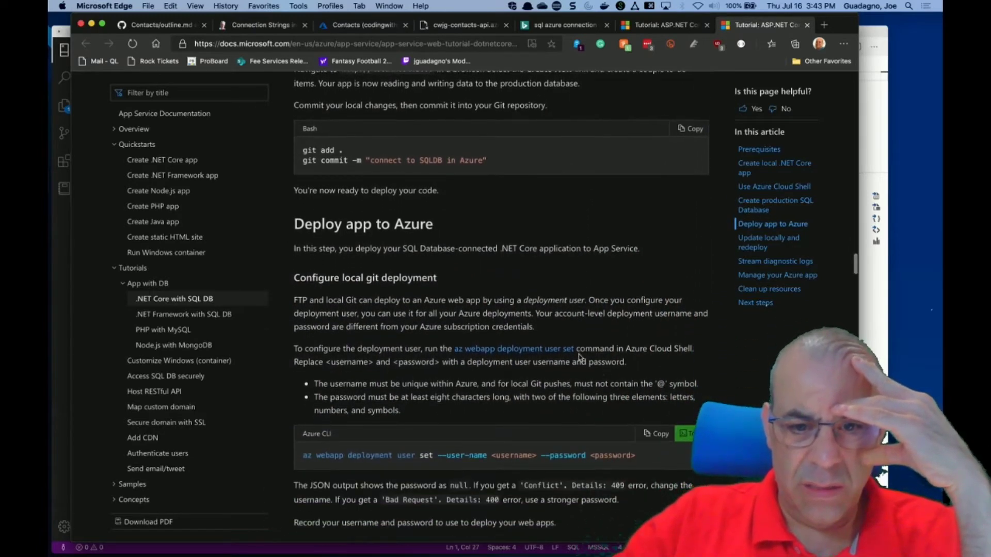
pyautogui.scroll(-3, 580, 357)
pyautogui.scroll(-5, 581, 357)
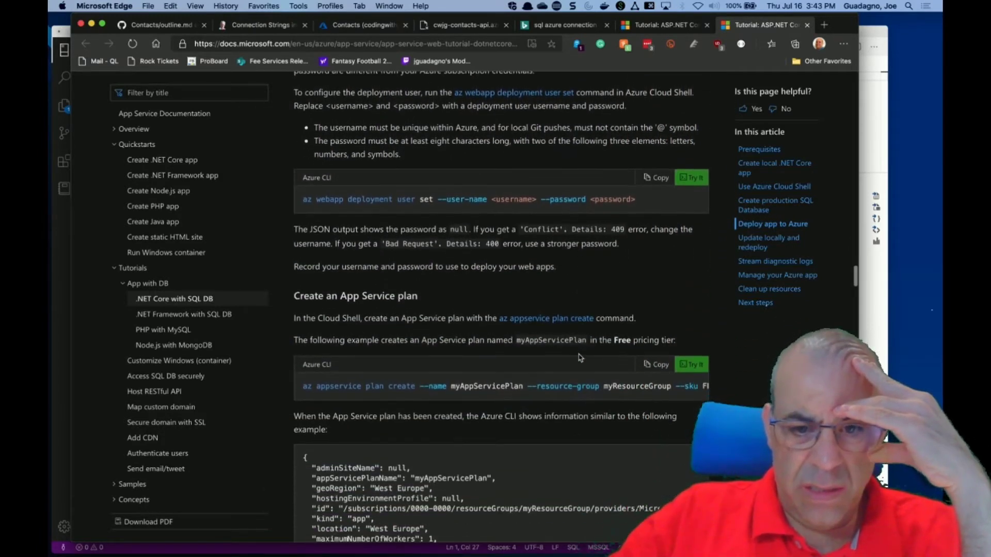
pyautogui.scroll(-2, 580, 357)
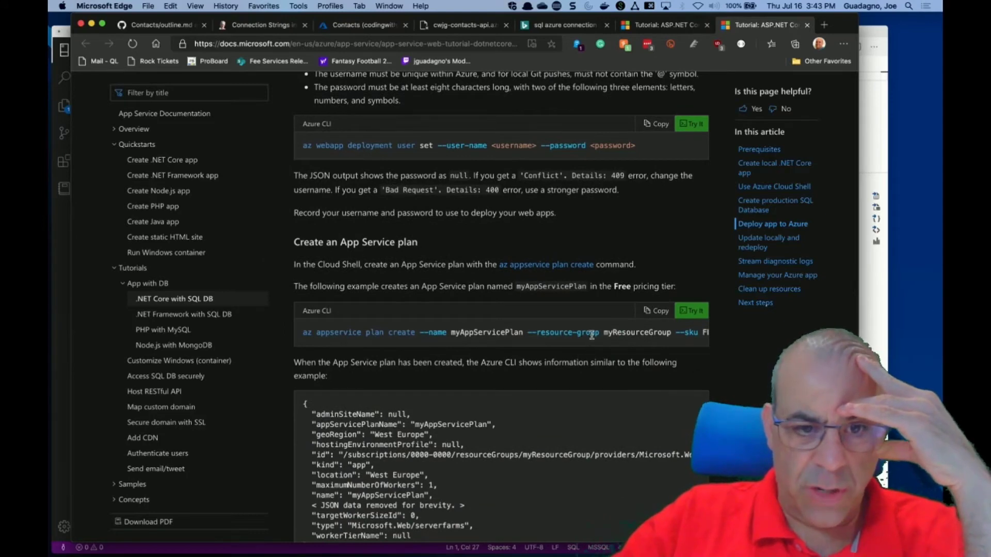
pyautogui.scroll(-20, 592, 336)
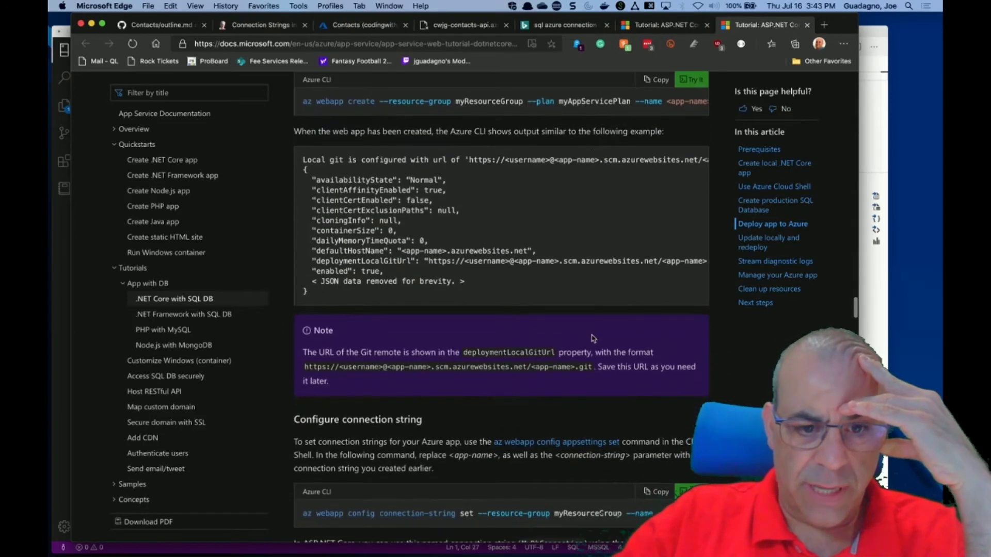
pyautogui.scroll(-7, 593, 338)
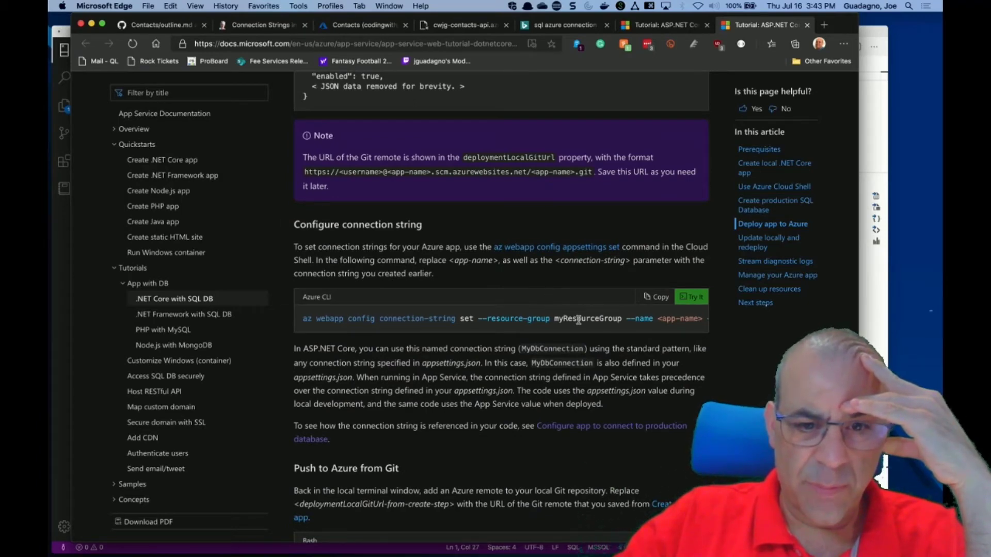
pyautogui.hscroll(10, 584, 318)
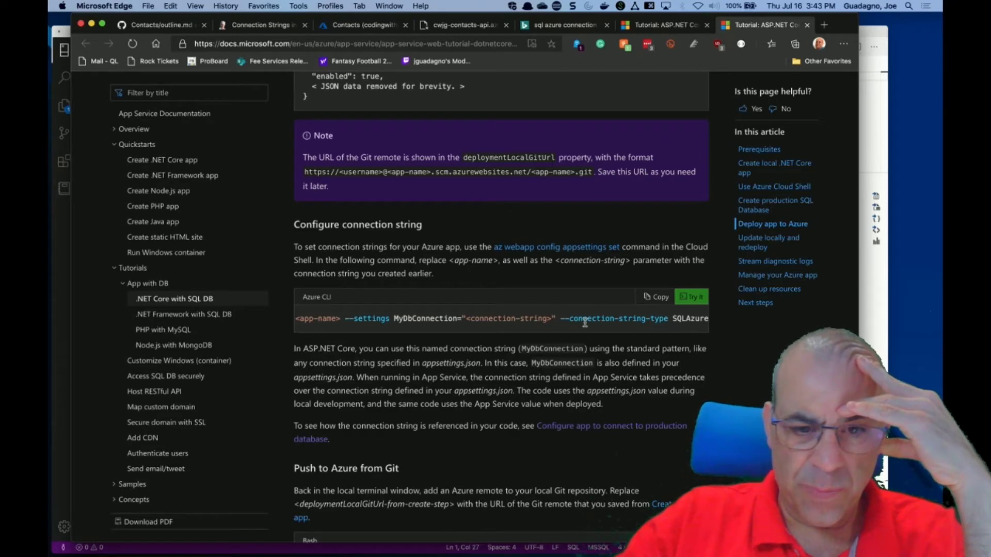
pyautogui.hscroll(-10, 585, 319)
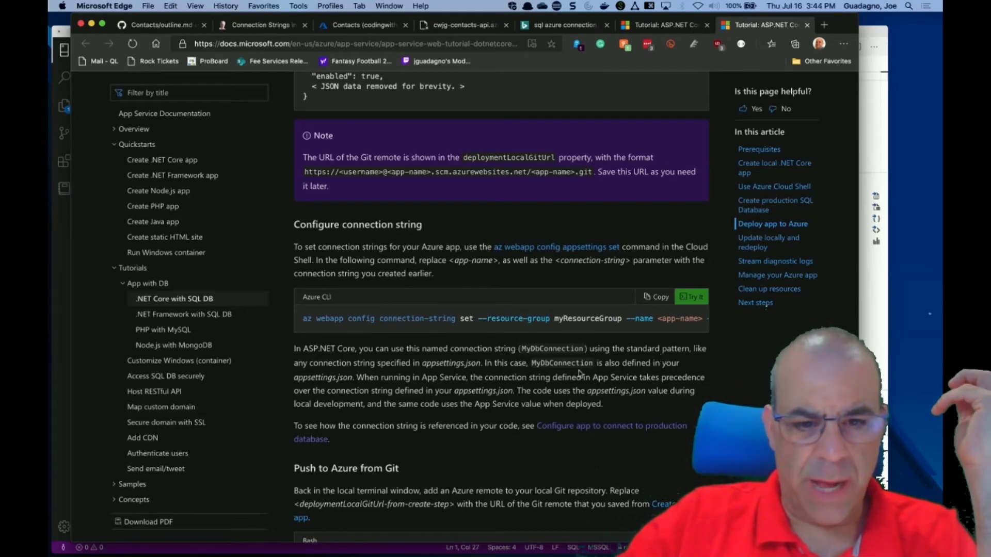
pyautogui.scroll(-5, 632, 388)
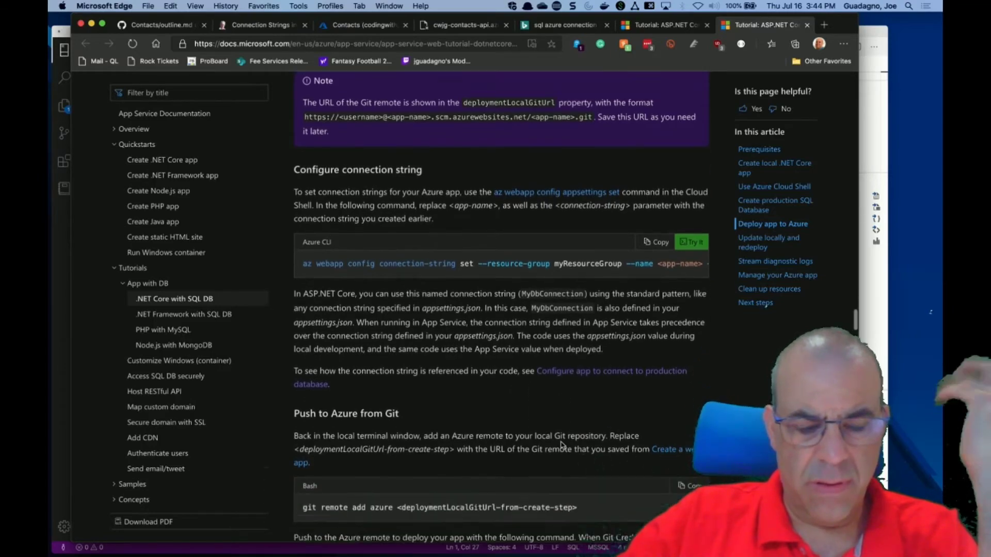
pyautogui.scroll(-3, 562, 445)
pyautogui.scroll(15, 561, 444)
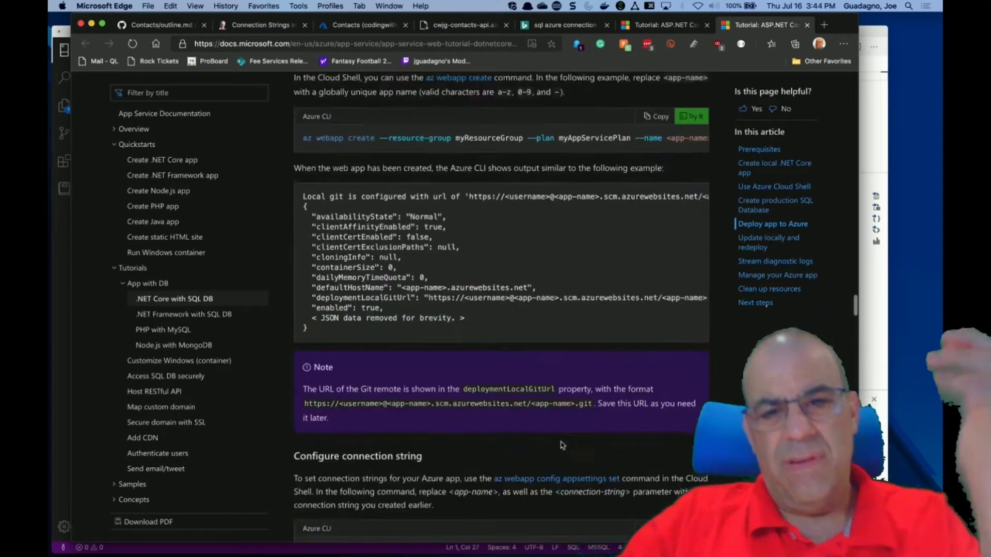
pyautogui.scroll(5, 562, 444)
# Go from Azure portal Home to the cwjg-contacts-api App Service's Configuration settings.
pyautogui.click(465, 25)
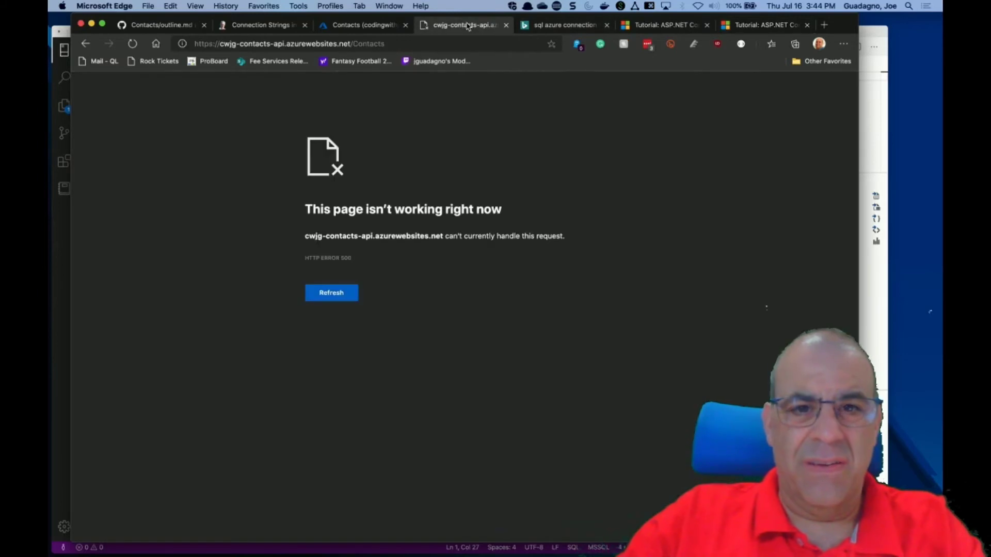
pyautogui.click(374, 27)
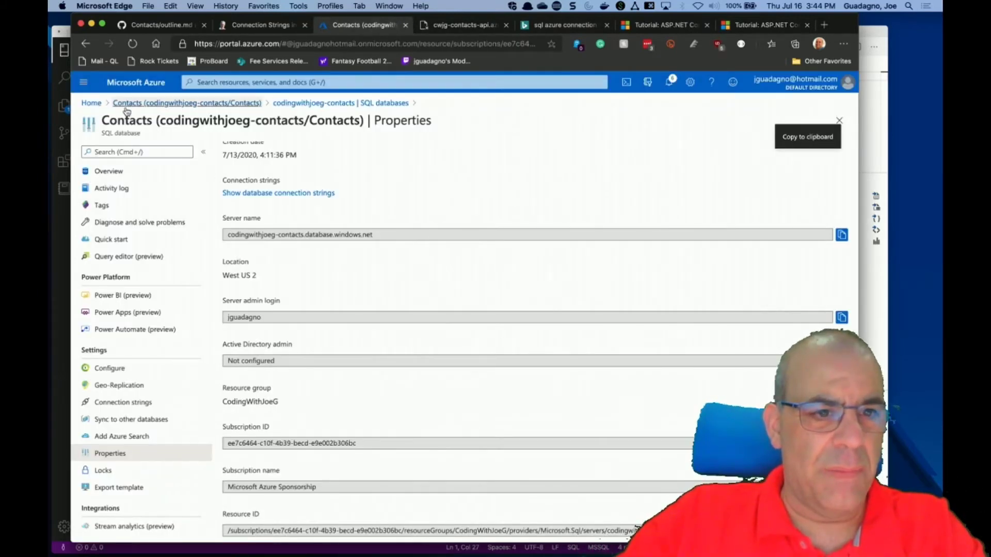
pyautogui.click(91, 104)
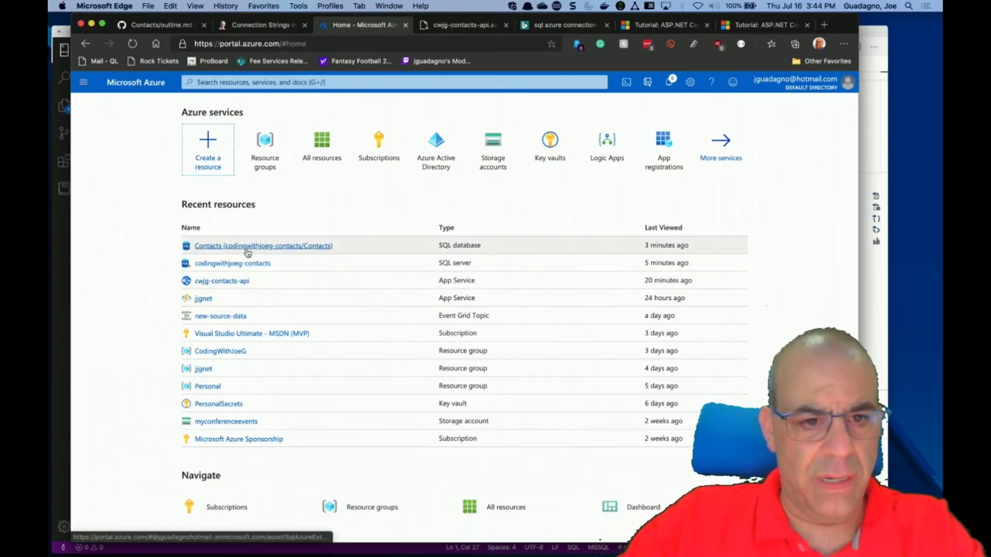
pyautogui.click(236, 283)
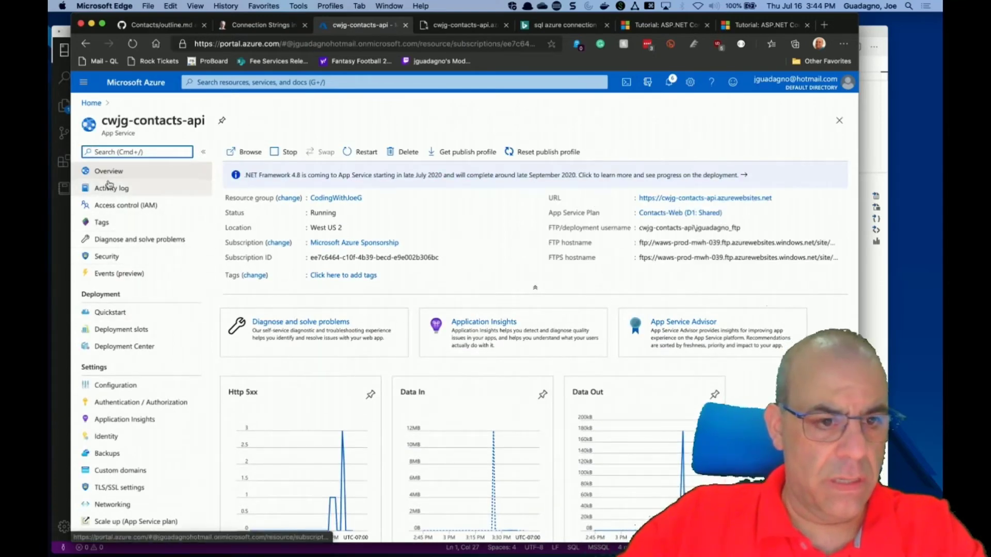
pyautogui.click(123, 388)
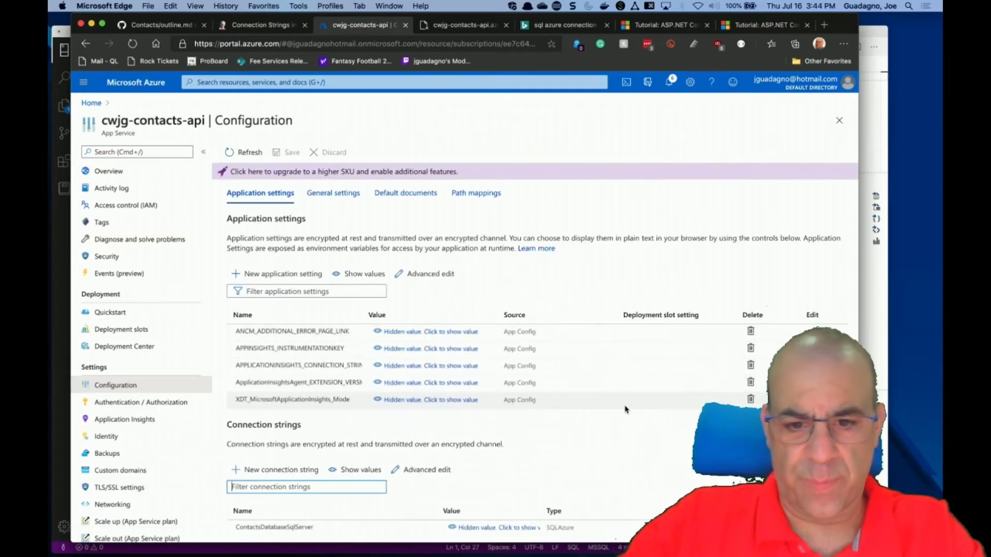
# Open the ContactsDatabaseSqlServer connection string's edit panel, then launch an app via a 'te' search.
pyautogui.click(485, 532)
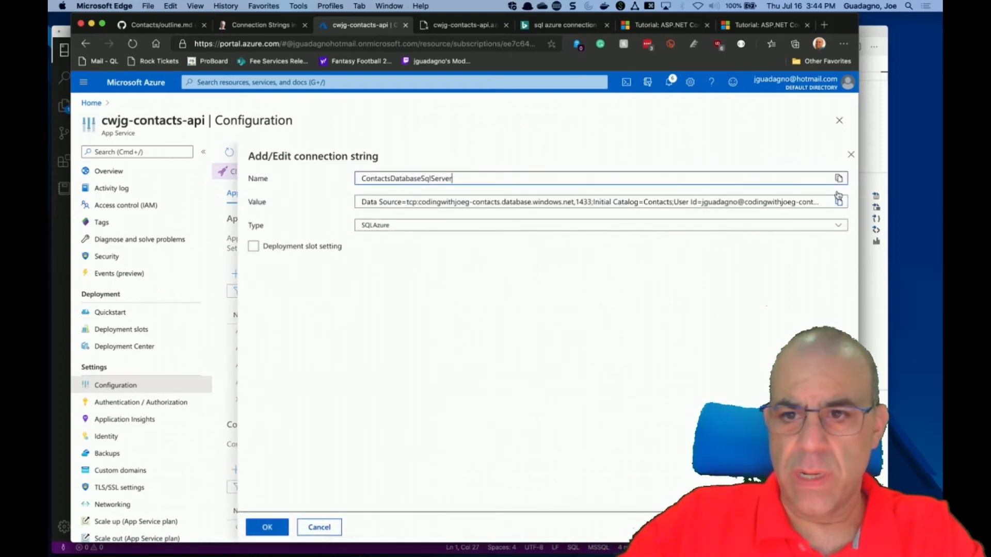
pyautogui.press('super+space')
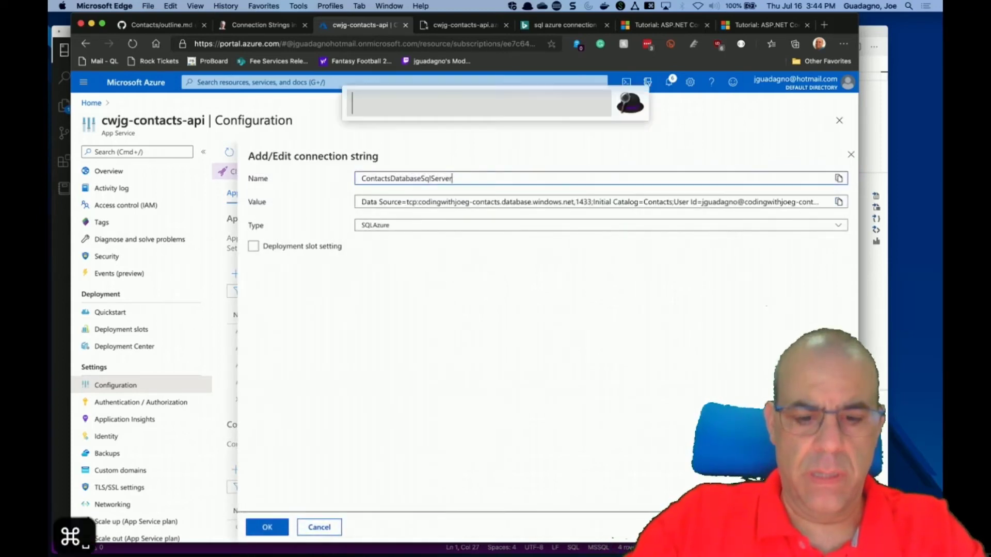
pyautogui.write('te')
pyautogui.press('Return')
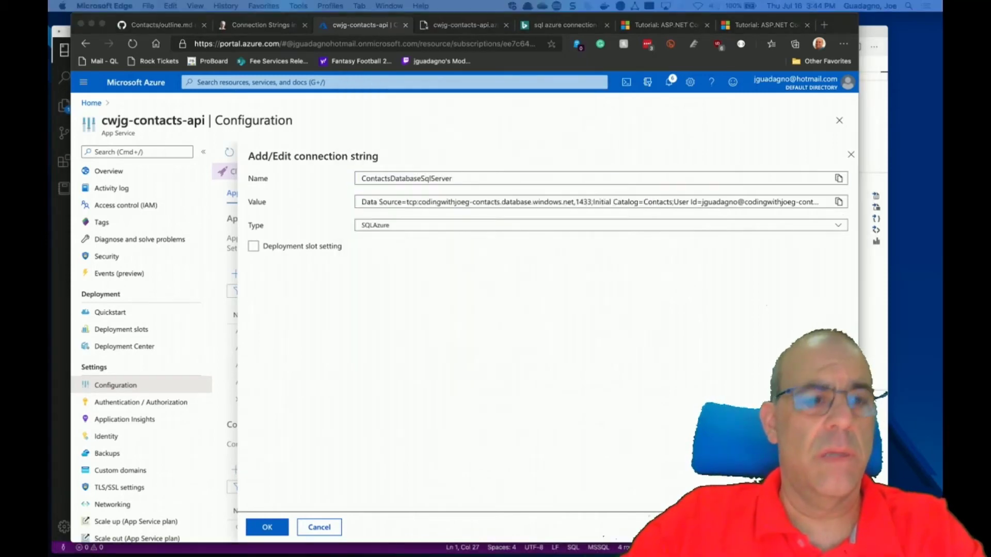
pyautogui.press('super+n')
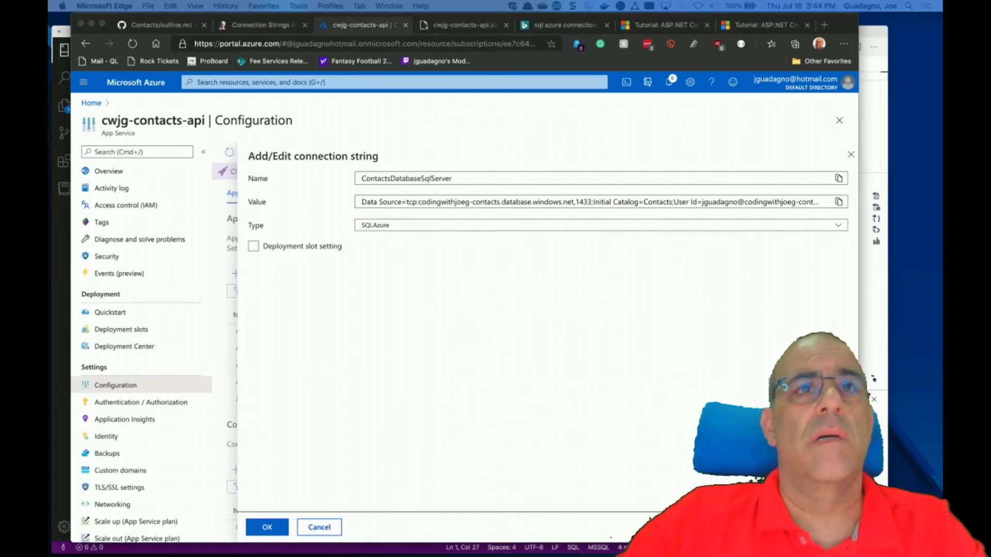
pyautogui.press('super+v')
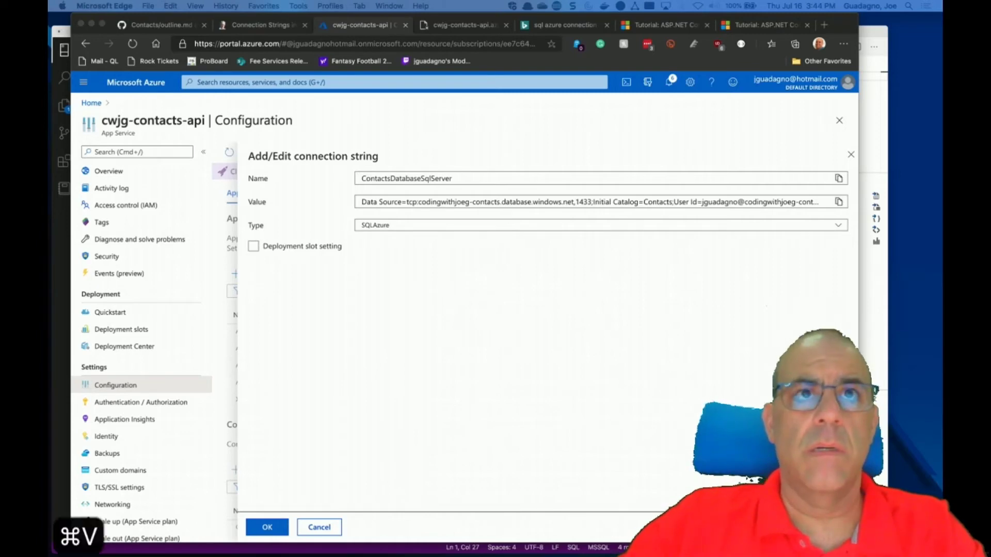
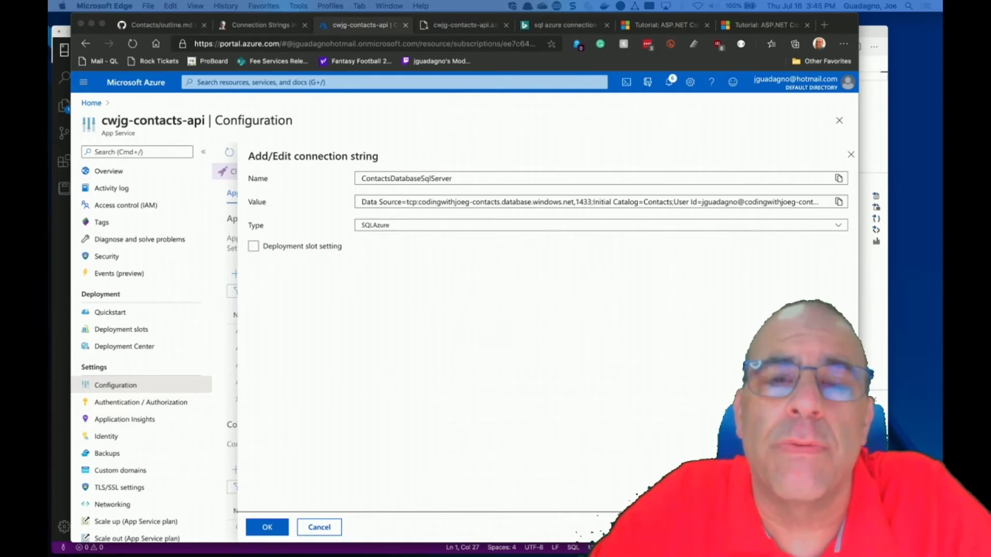
# Review the saved connection string notes, move them aside, and close the connection string editor unchanged.
pyautogui.press('super+Tab')
pyautogui.click(436, 295)
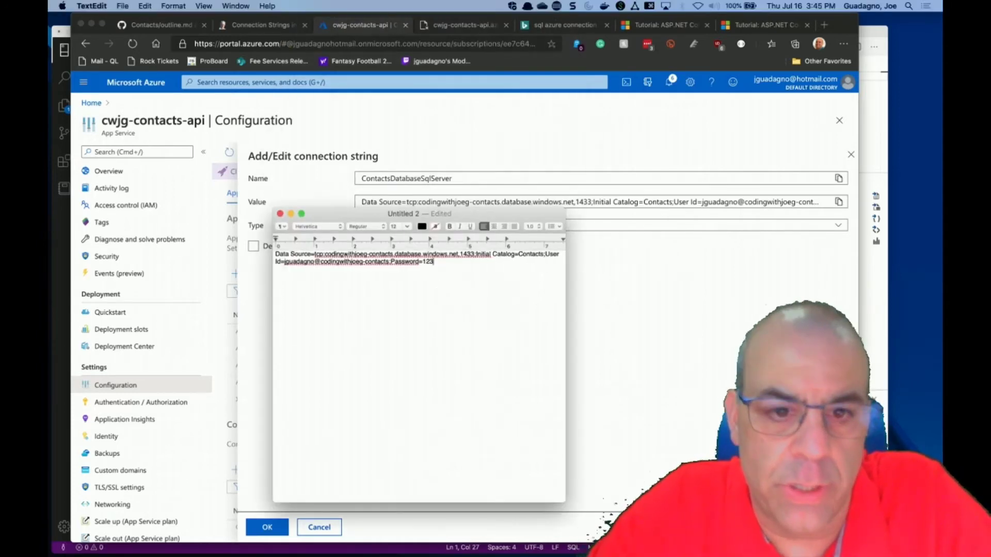
pyautogui.moveTo(478, 209); pyautogui.dragTo(642, 0)
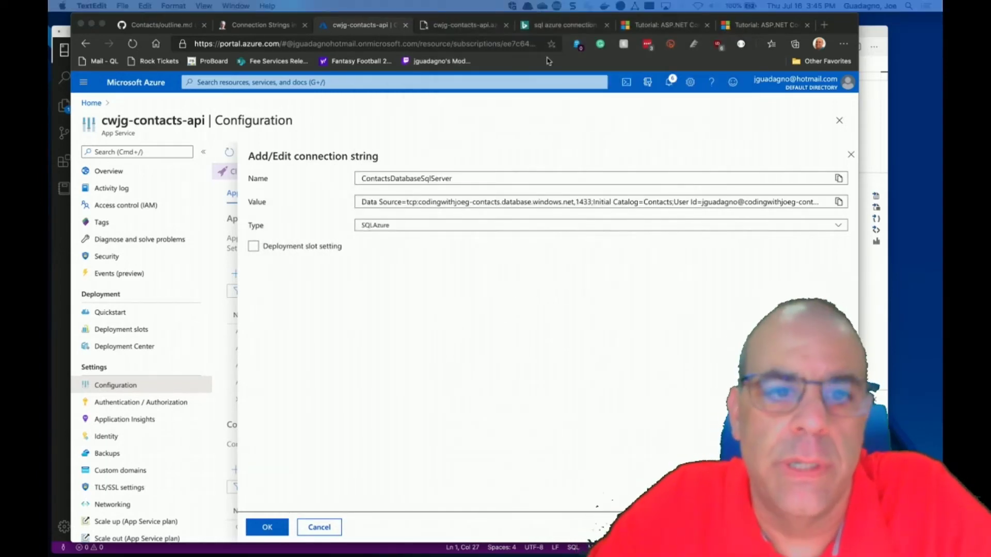
pyautogui.press('super+Tab')
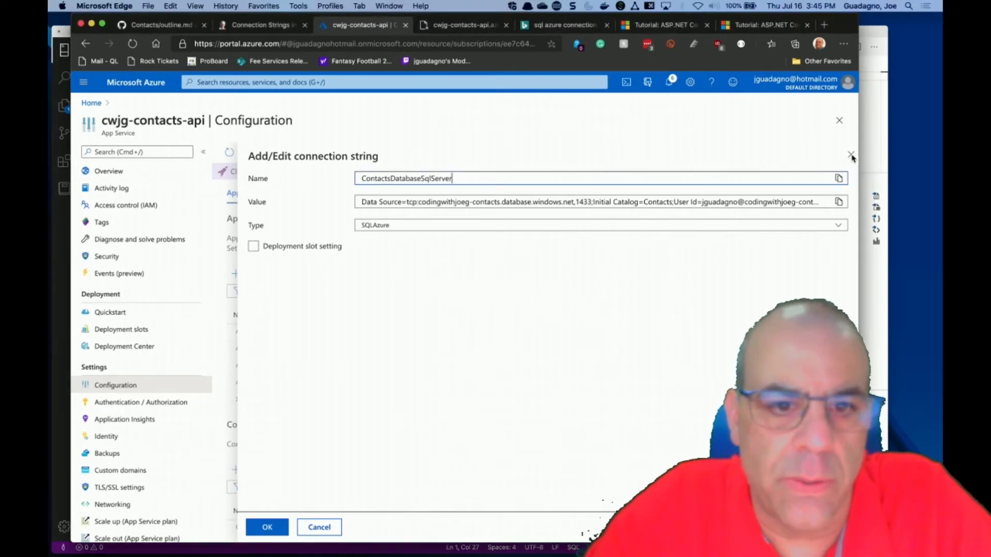
pyautogui.click(851, 154)
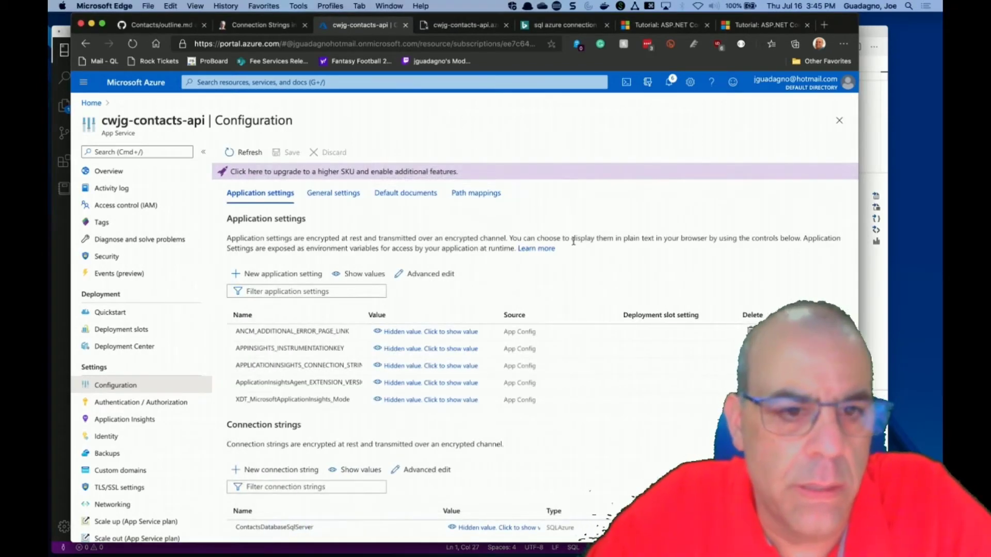
# Open portal Home in a new tab, sign in, and open the codingwithjoeg-contacts SQL server.
pyautogui.rightClick(95, 106)
pyautogui.click(154, 115)
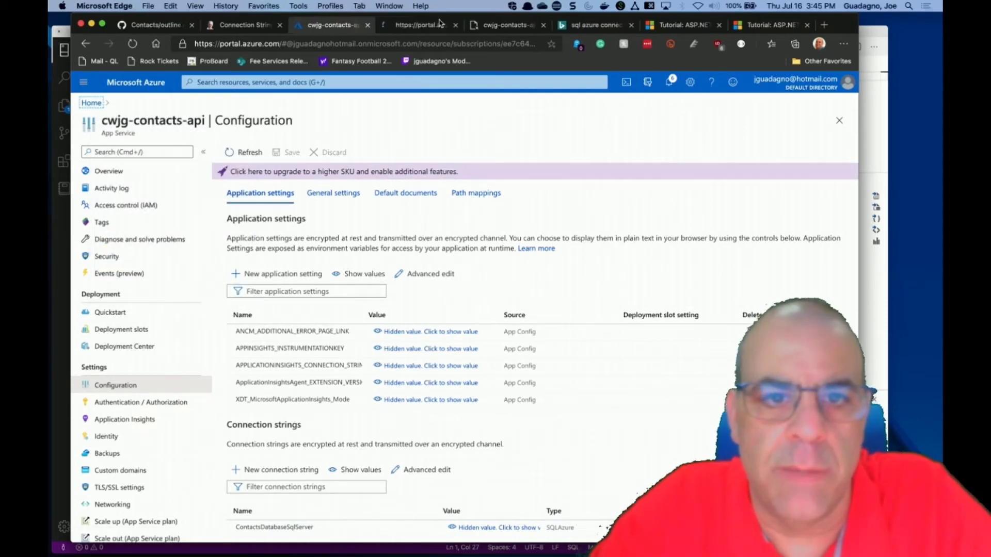
pyautogui.click(428, 25)
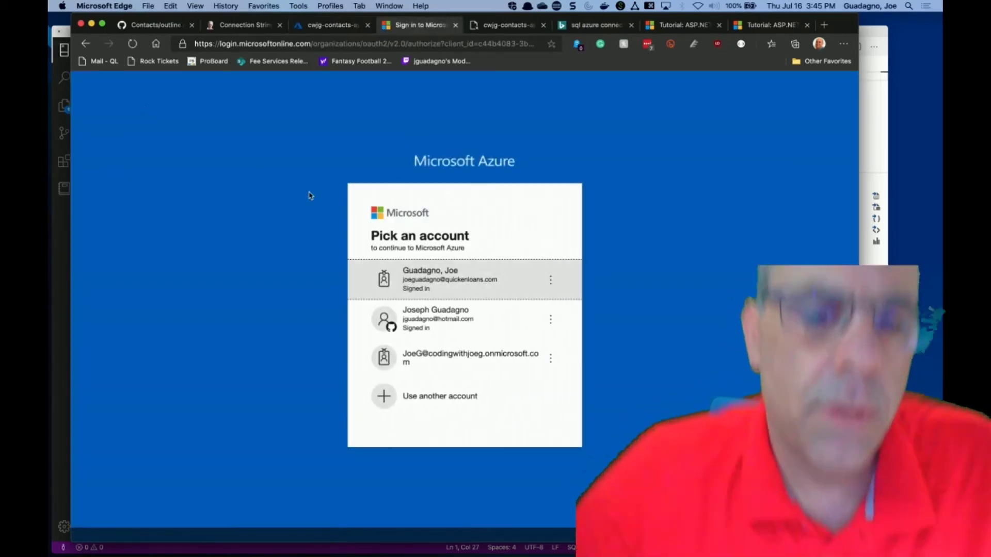
pyautogui.click(424, 316)
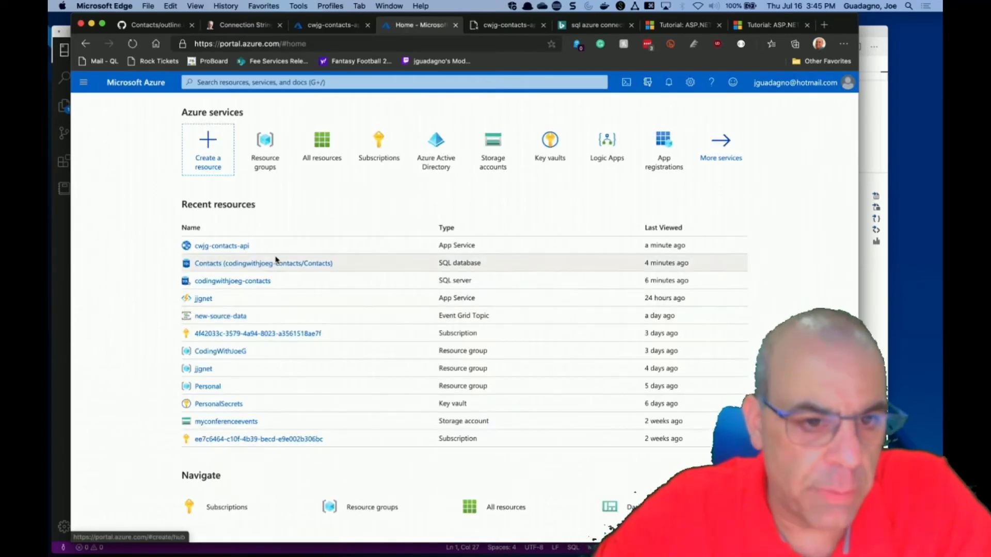
pyautogui.click(232, 281)
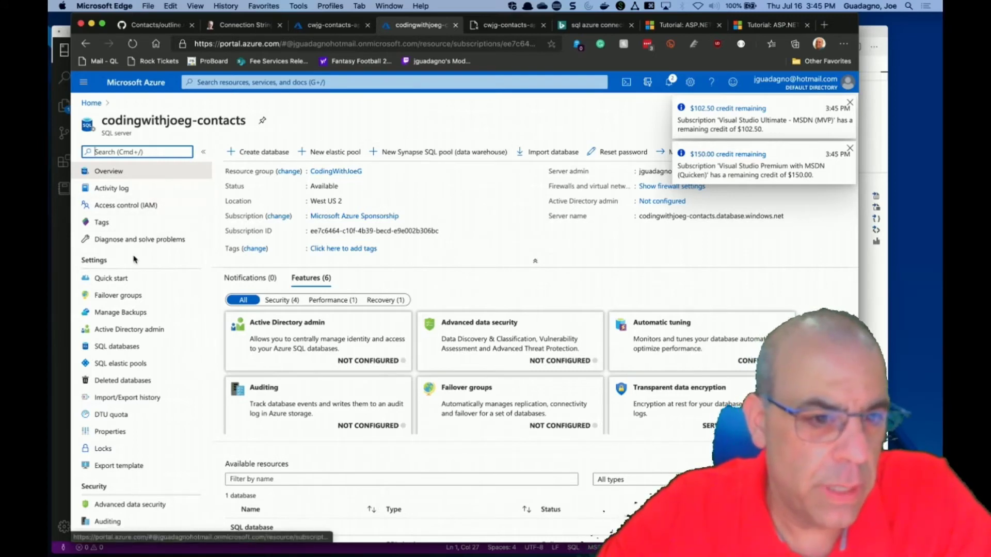
# Copy the Contacts database's ADO.NET connection string and return to the cwjg-contacts-api Configuration tab.
pyautogui.click(124, 346)
pyautogui.click(243, 187)
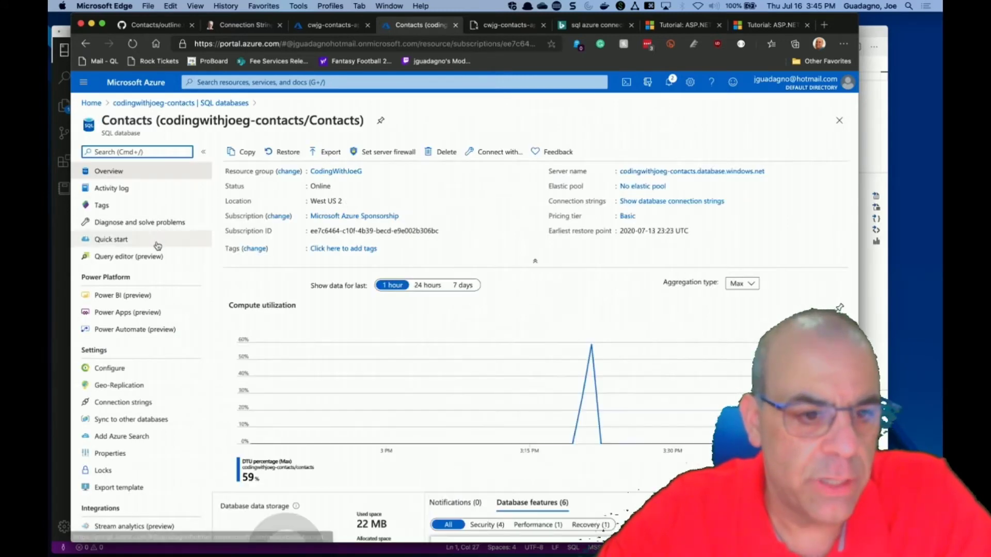
pyautogui.click(128, 404)
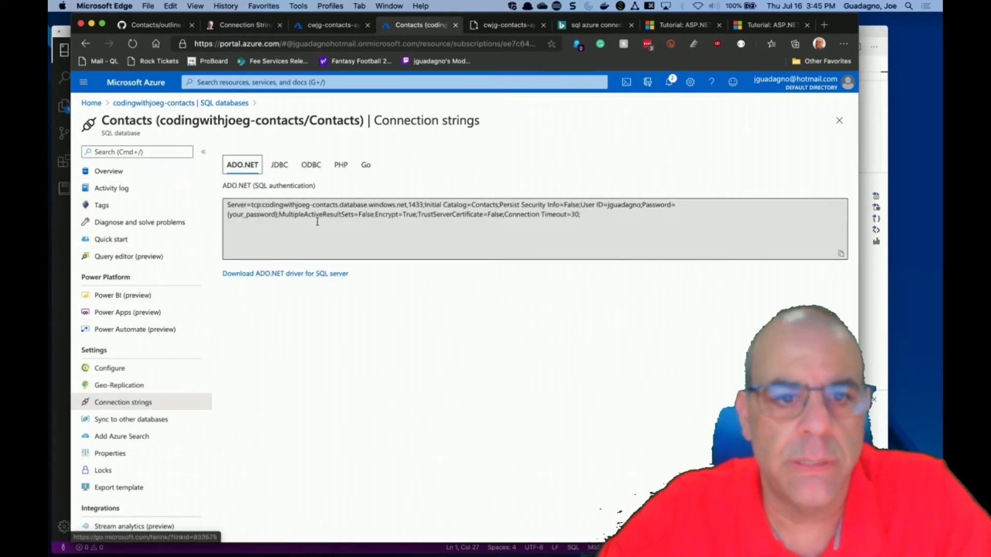
pyautogui.click(585, 231)
pyautogui.moveTo(602, 215); pyautogui.dragTo(612, 227)
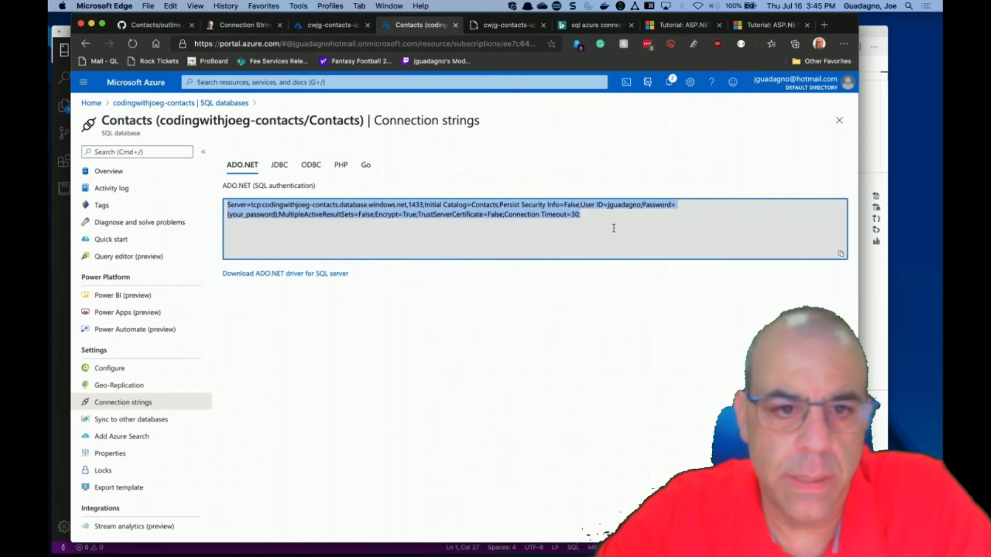
pyautogui.press('super+c')
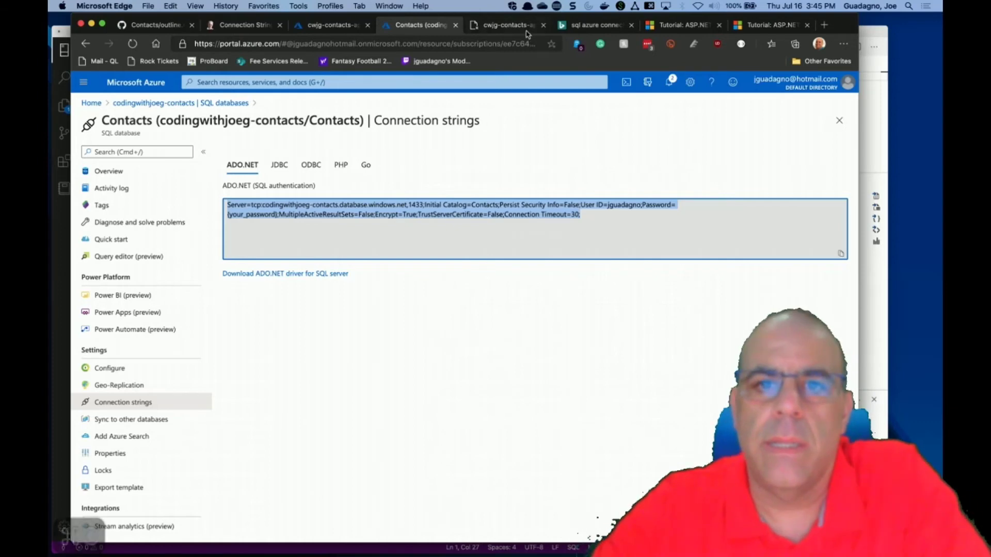
pyautogui.click(508, 24)
pyautogui.click(355, 26)
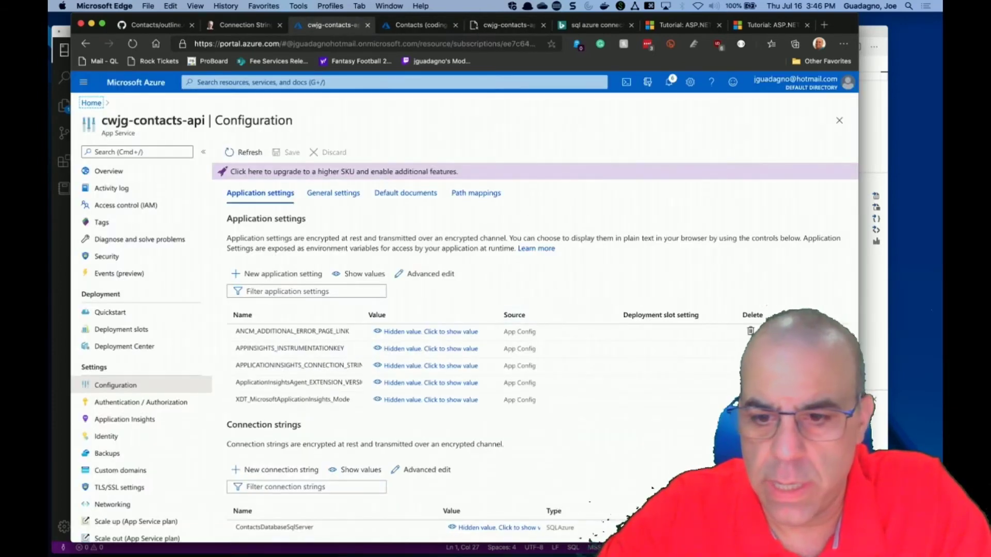
# Replace the ContactsDatabaseSqlServer connection string value with the copied ADO.NET string.
pyautogui.click(693, 527)
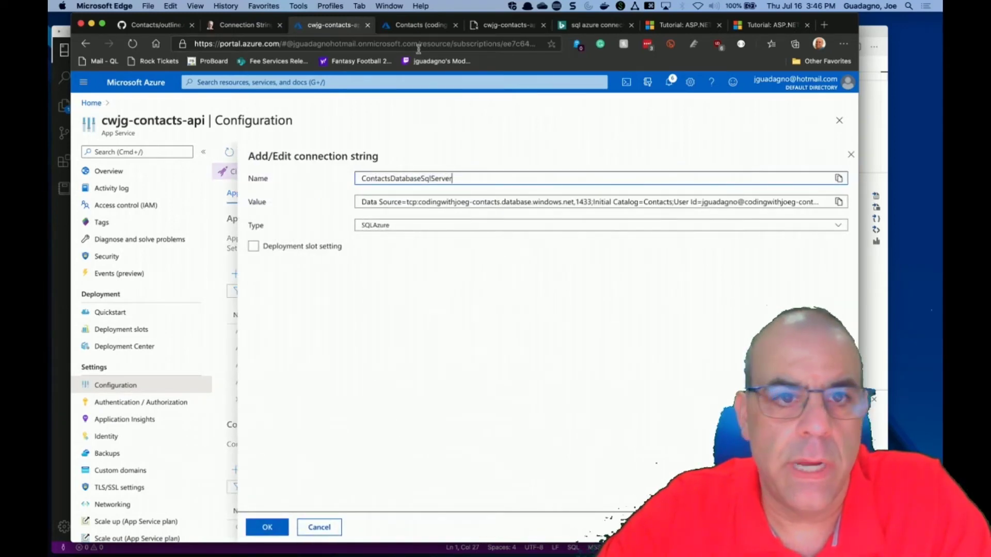
pyautogui.click(368, 24)
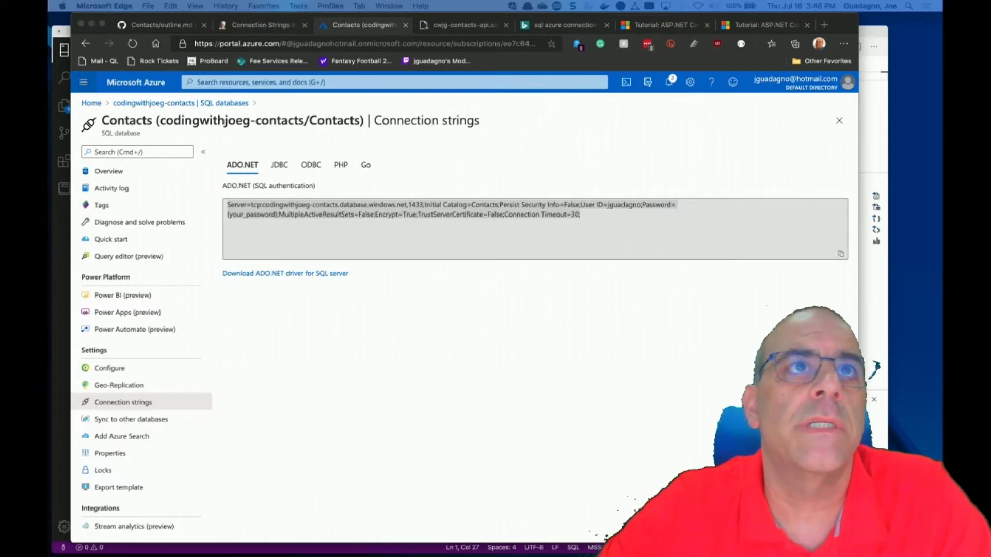
pyautogui.press('super+a')
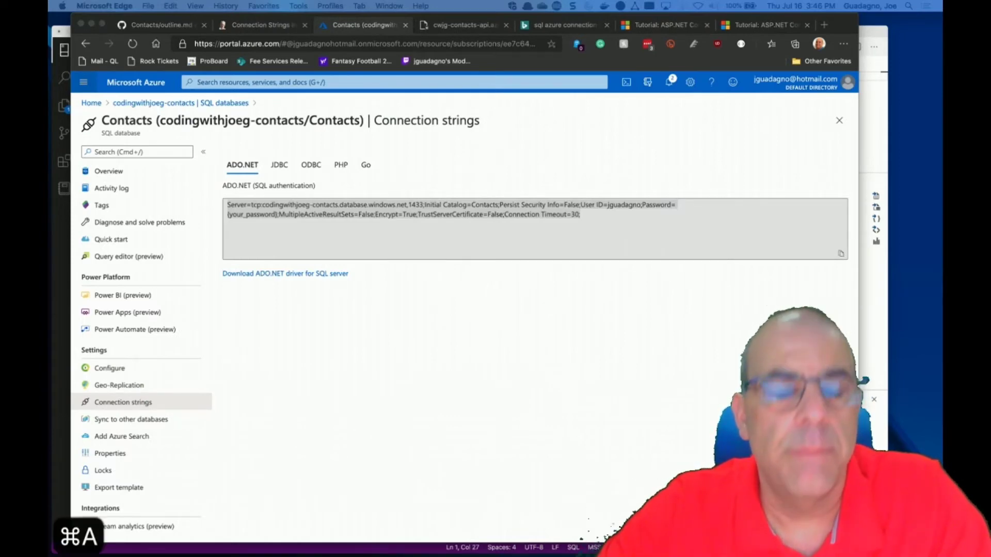
pyautogui.press('super+v')
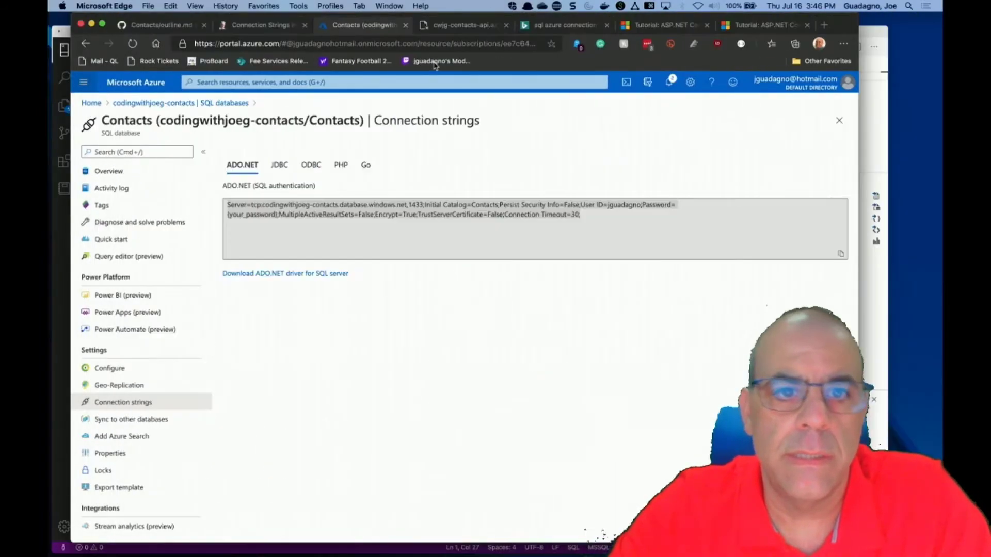
# Save the cwjg-contacts-api configuration and reload /Contacts, which still returns HTTP ERROR 500.
pyautogui.click(432, 66)
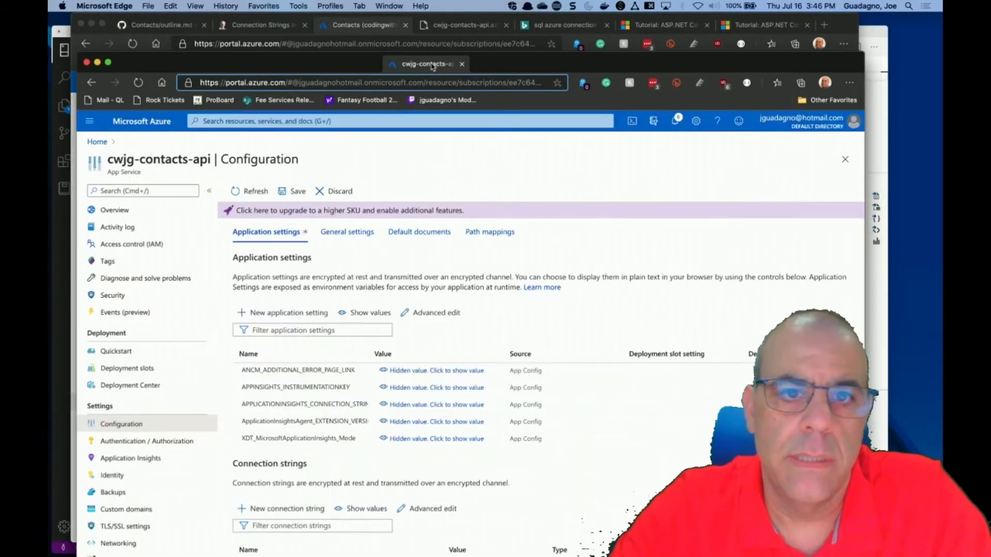
pyautogui.moveTo(432, 66); pyautogui.dragTo(420, 26)
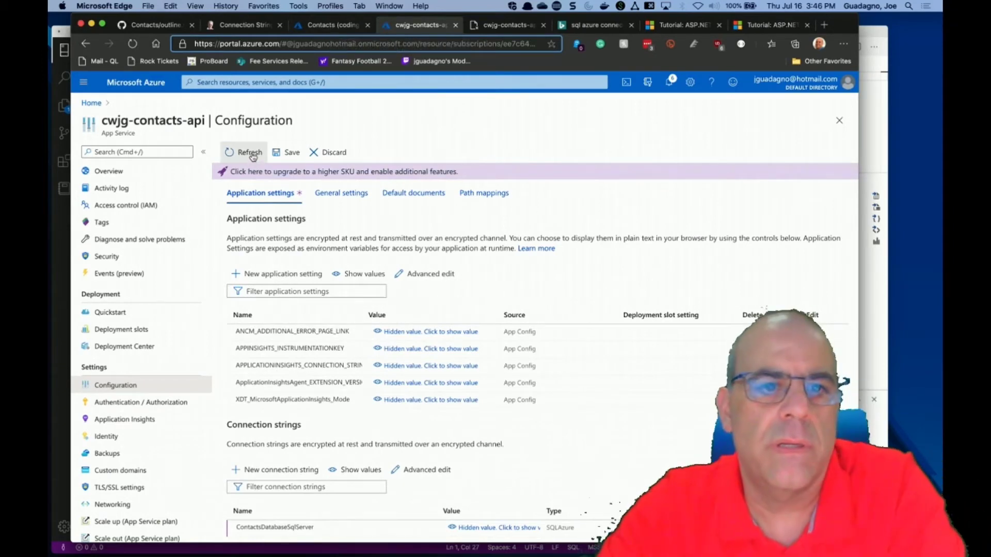
pyautogui.click(286, 153)
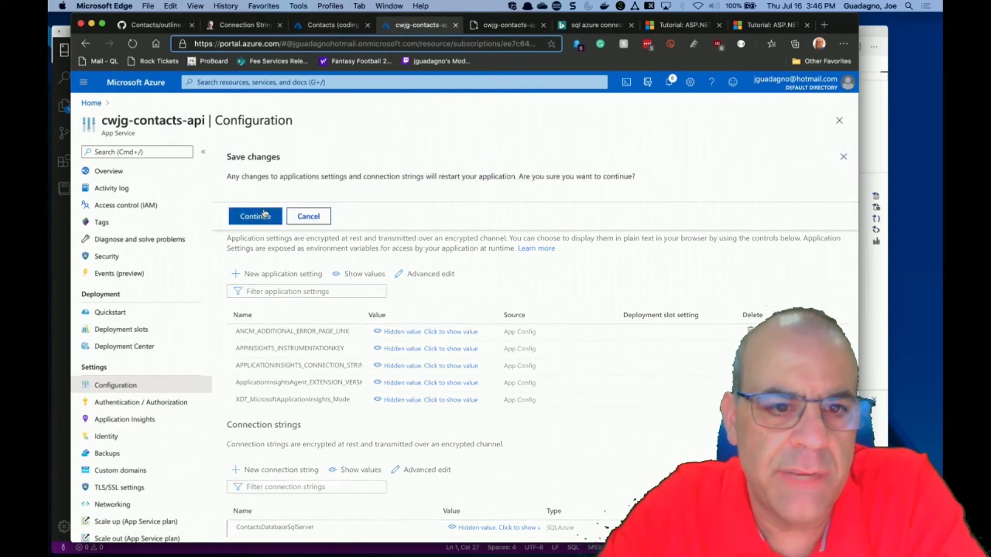
pyautogui.click(264, 214)
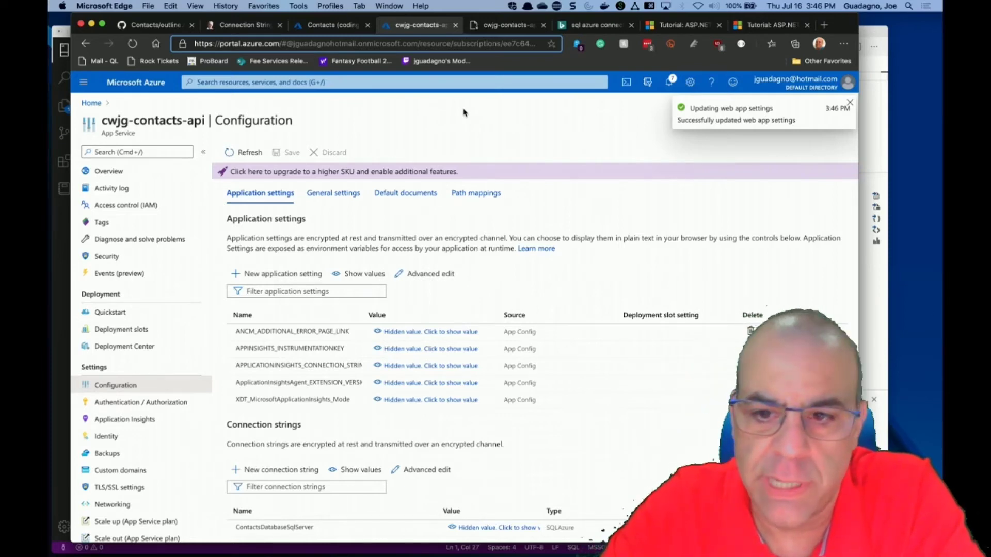
pyautogui.click(496, 28)
pyautogui.click(135, 45)
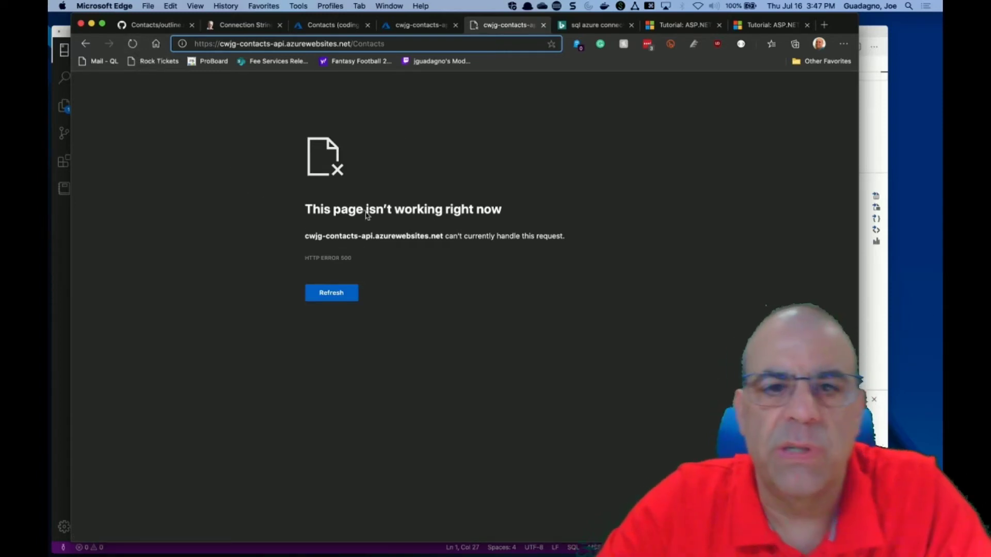
# Return to the cwjg-contacts-api Configuration page in the Azure portal tab.
pyautogui.click(413, 25)
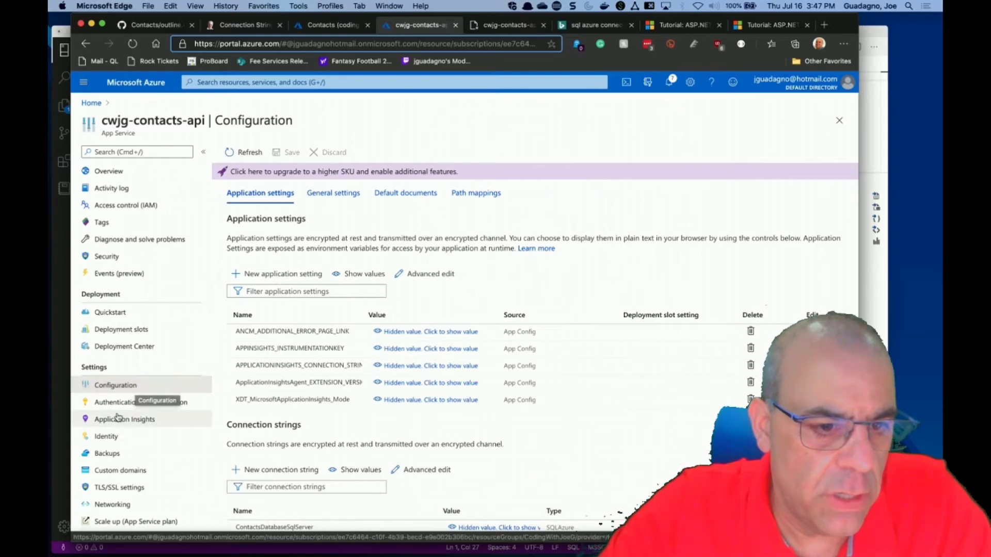
# Confirm App Service Authentication is Off, then go to the portal Home page.
pyautogui.click(129, 404)
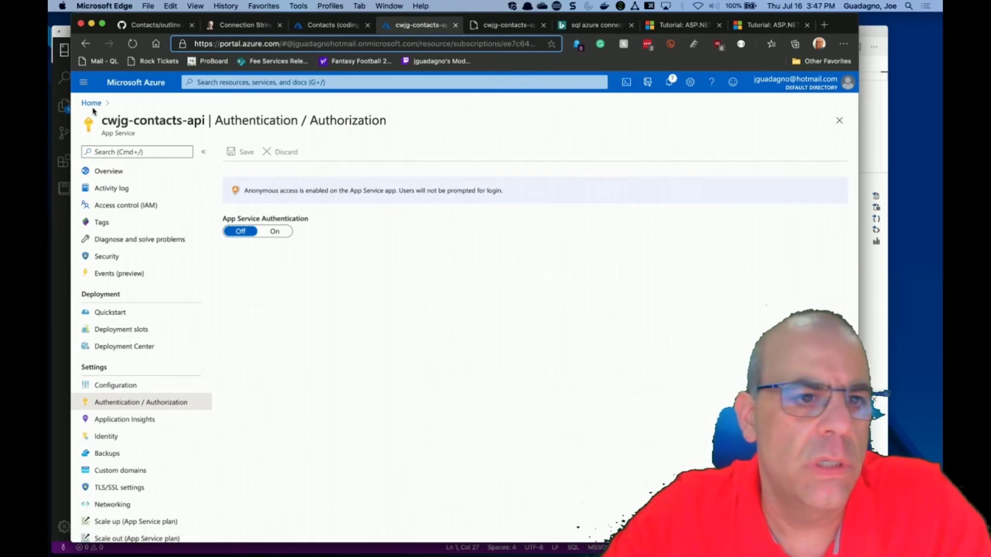
pyautogui.click(93, 104)
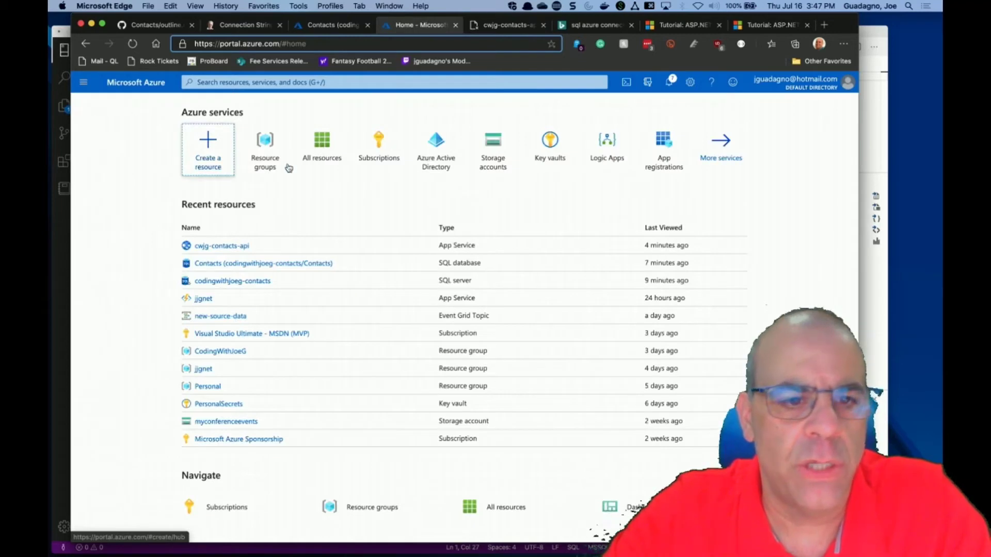
# Open All resources and scroll through the full resource list.
pyautogui.scroll(-4, 381, 302)
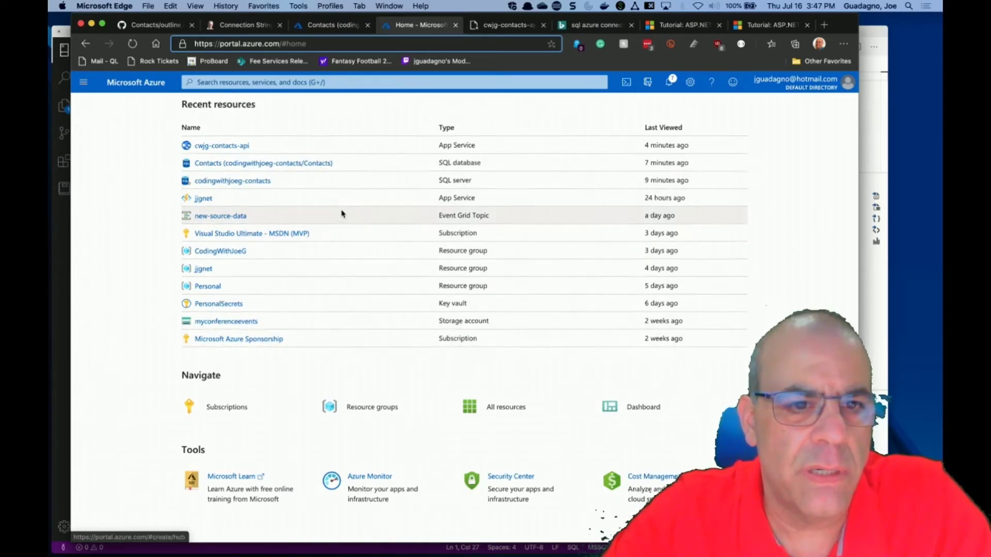
pyautogui.scroll(2, 341, 213)
pyautogui.scroll(2, 342, 212)
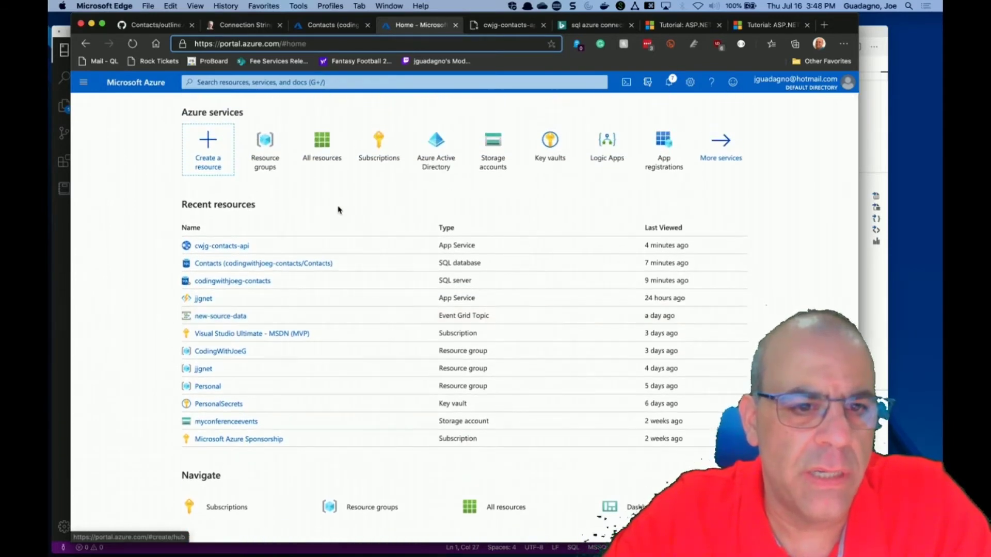
pyautogui.click(323, 150)
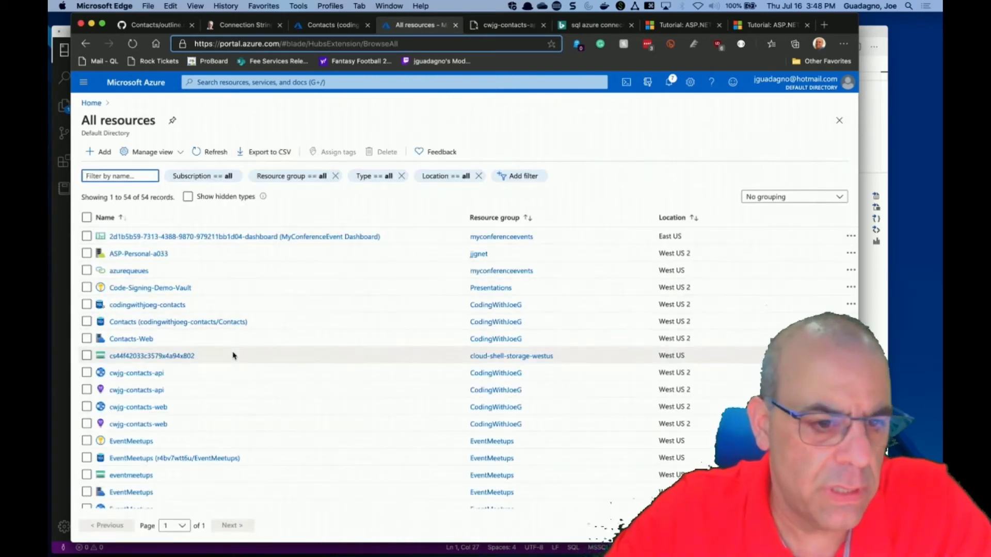
pyautogui.scroll(-1, 233, 356)
pyautogui.scroll(-5, 233, 356)
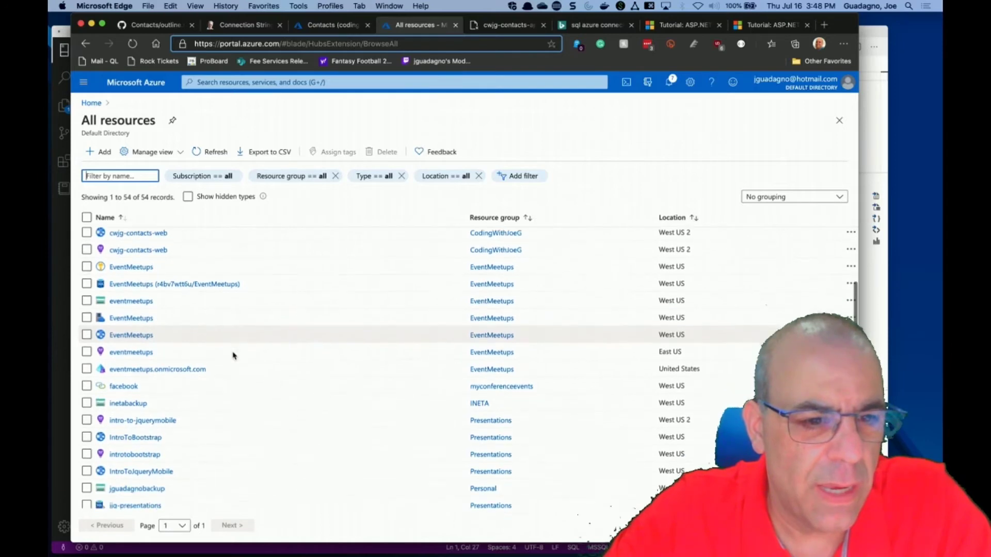
pyautogui.scroll(-1, 233, 356)
pyautogui.scroll(-4, 233, 356)
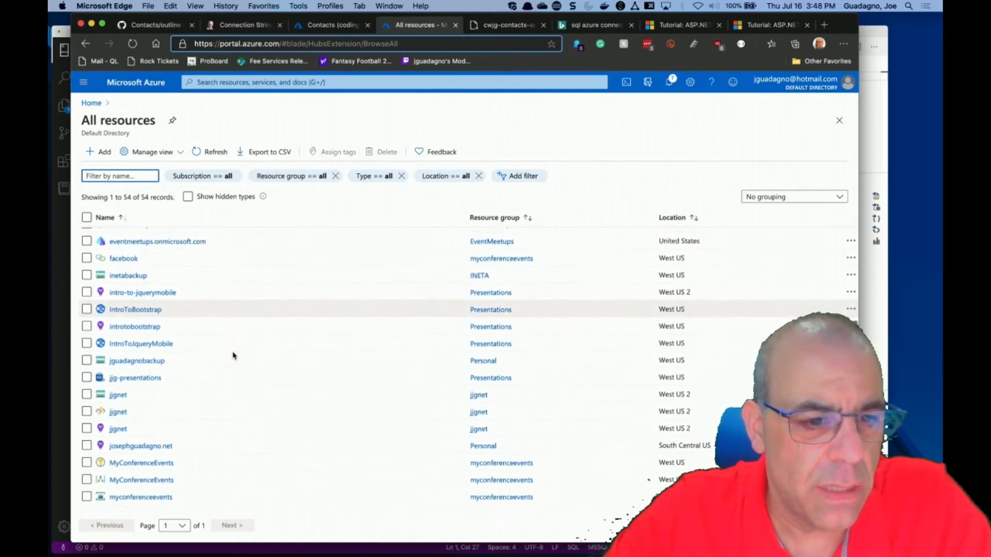
pyautogui.scroll(-6, 233, 357)
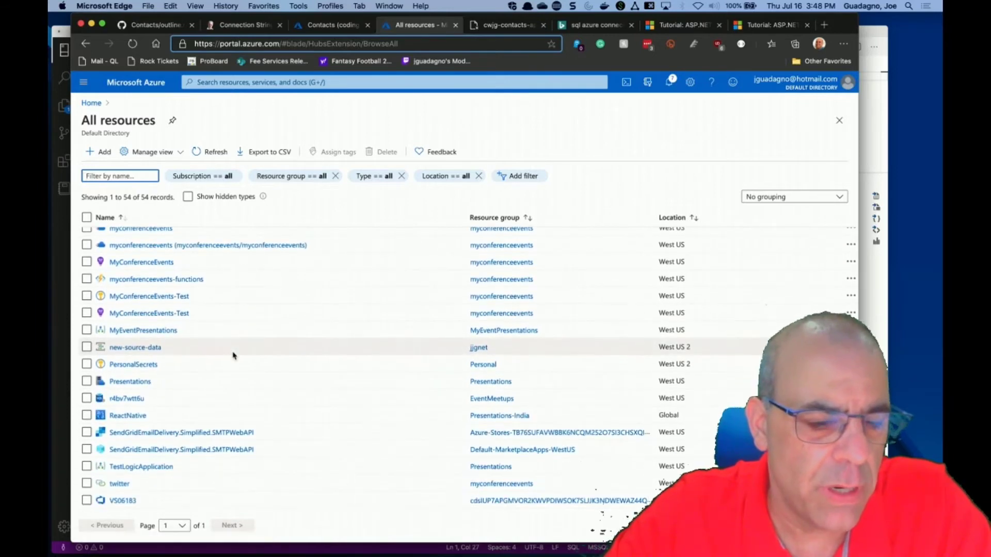
pyautogui.scroll(5, 233, 357)
pyautogui.scroll(12, 233, 356)
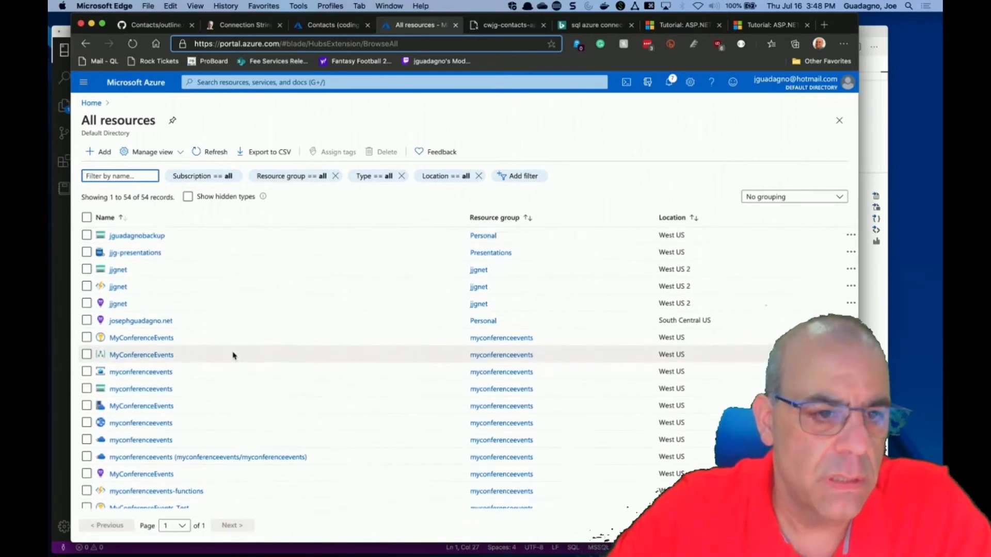
# Filter the resources by name with 'contacts'.
pyautogui.click(135, 180)
pyautogui.write('contacts')
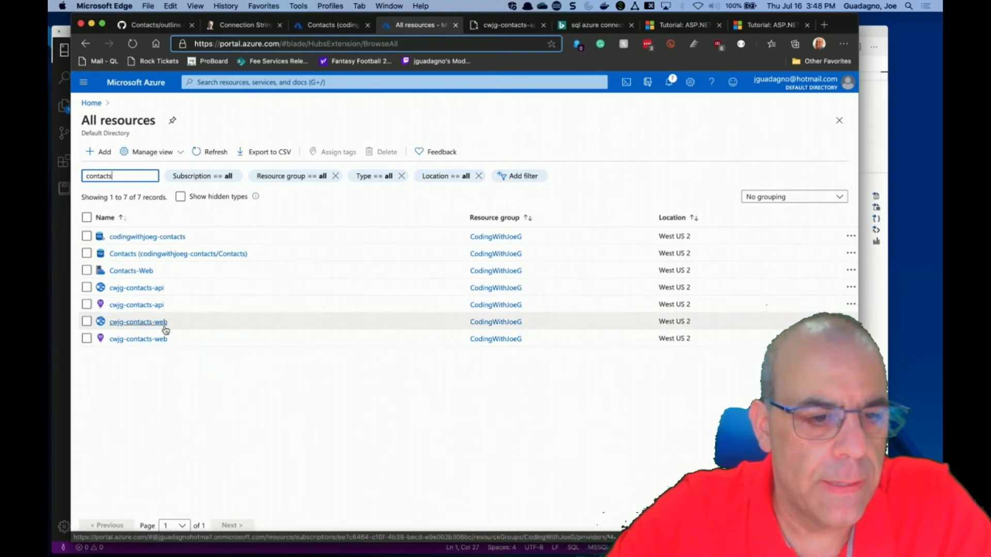
pyautogui.moveTo(130, 176); pyautogui.dragTo(49, 171)
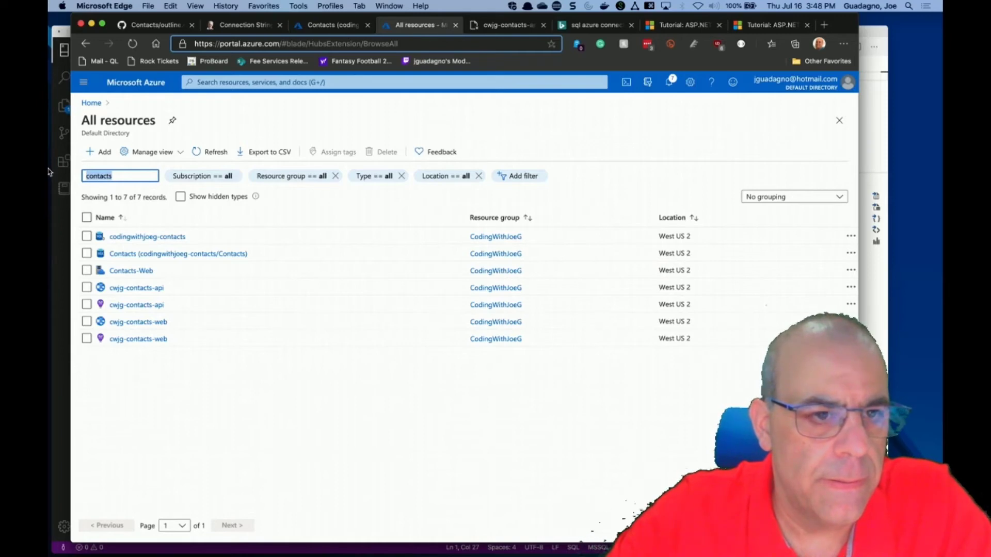
# Switch to the CodingWithJoeG account, sign in with its password, and dismiss the save-password and tour prompts.
pyautogui.click(823, 86)
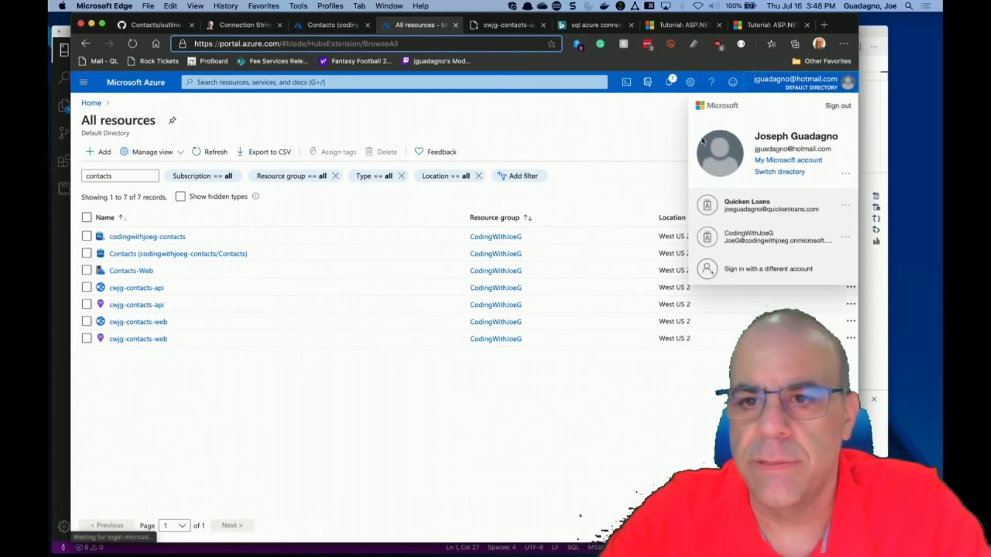
pyautogui.click(741, 246)
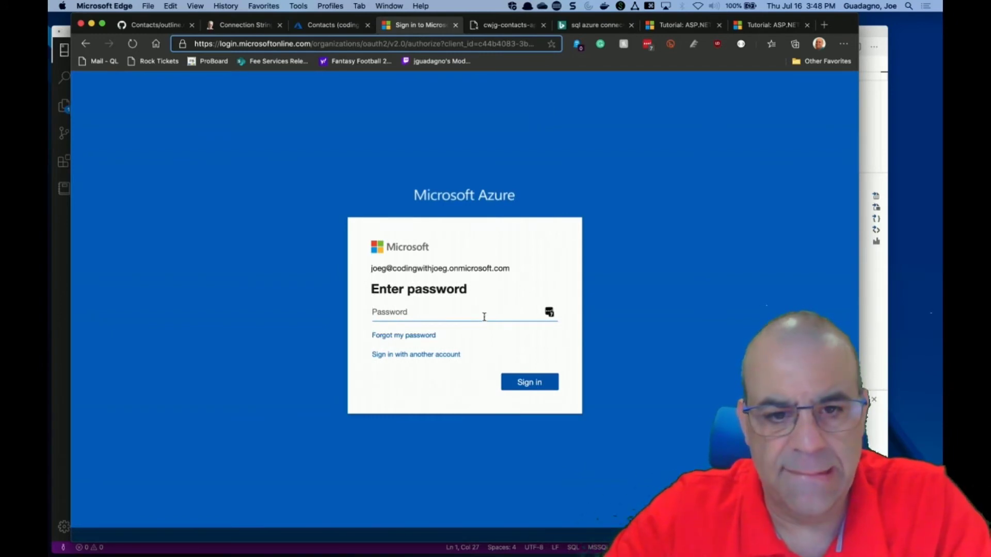
pyautogui.write('•')
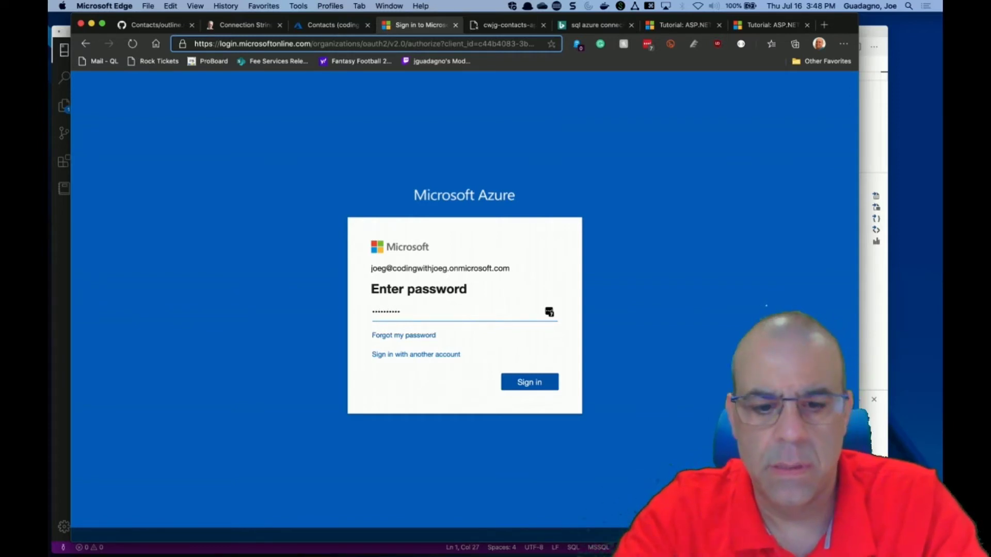
pyautogui.write('•')
pyautogui.click(540, 384)
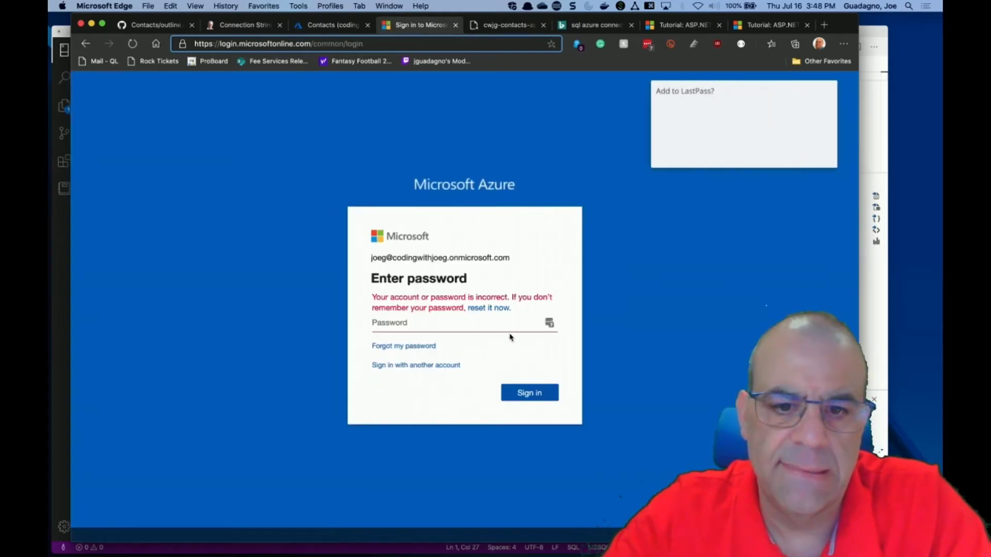
pyautogui.write('••••••••')
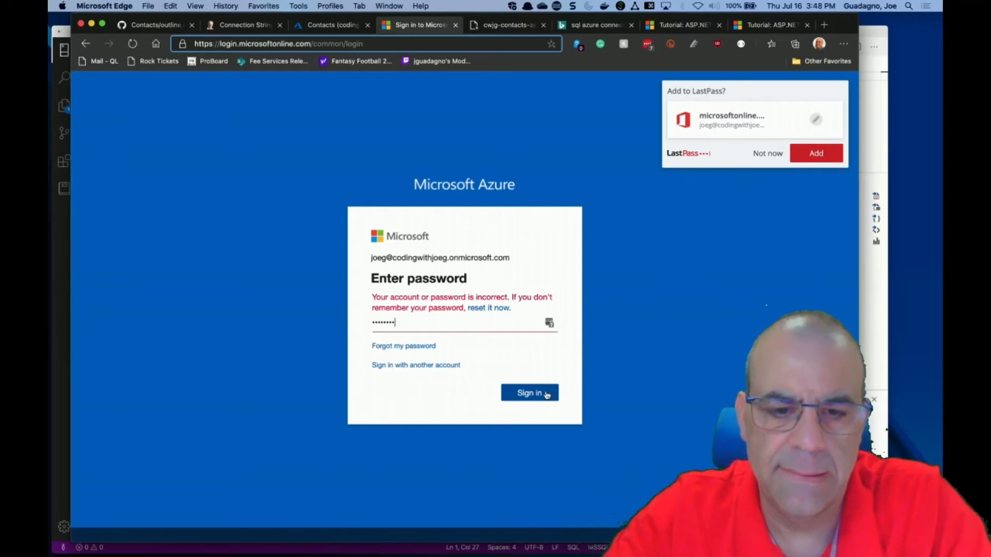
pyautogui.click(546, 396)
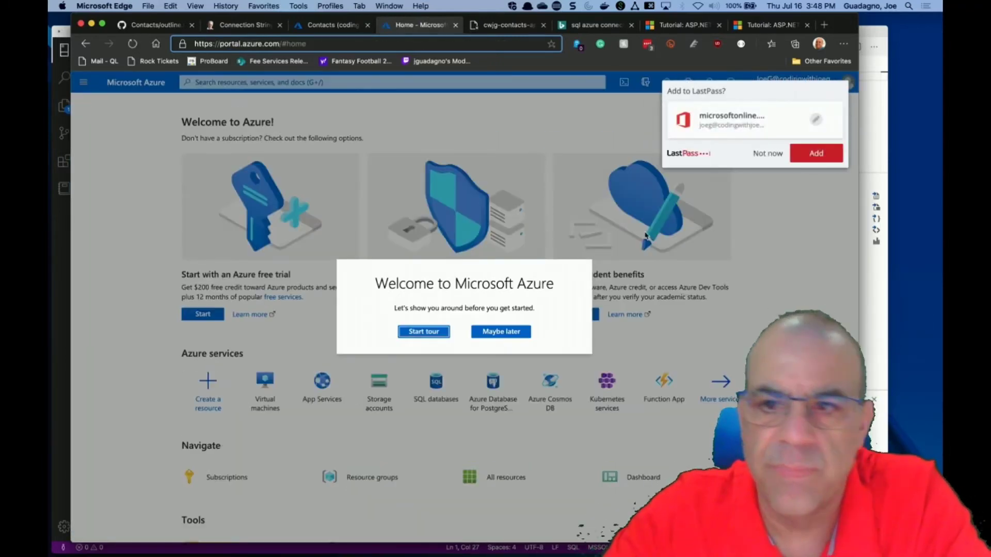
pyautogui.click(769, 155)
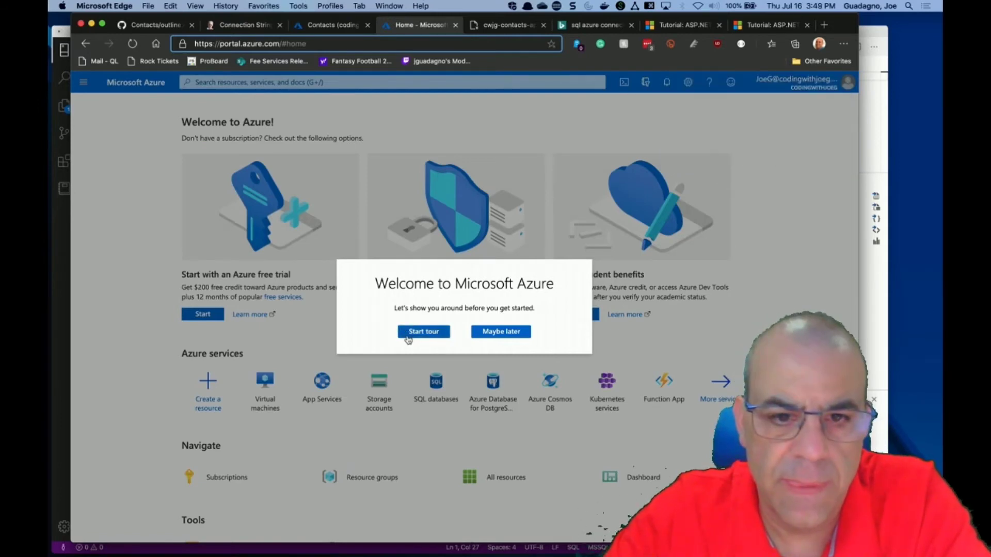
pyautogui.click(497, 333)
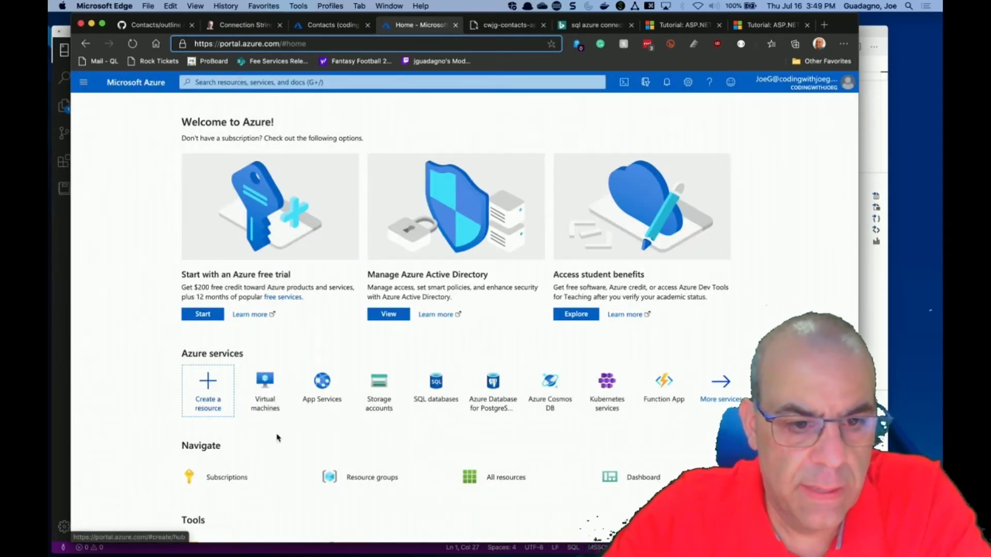
# Search the portal for 'app registrations' and open the App registrations service.
pyautogui.scroll(-3, 273, 434)
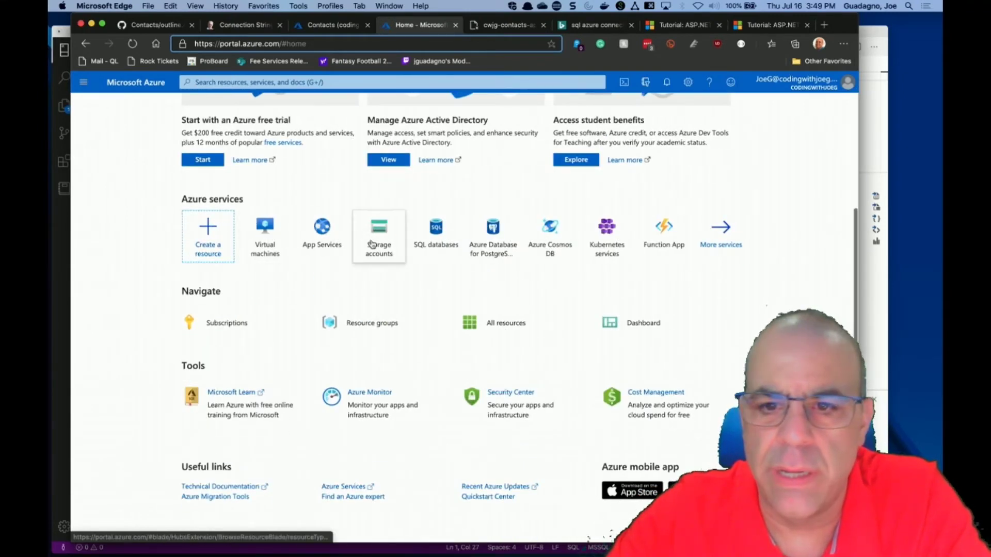
pyautogui.scroll(3, 376, 230)
pyautogui.click(342, 84)
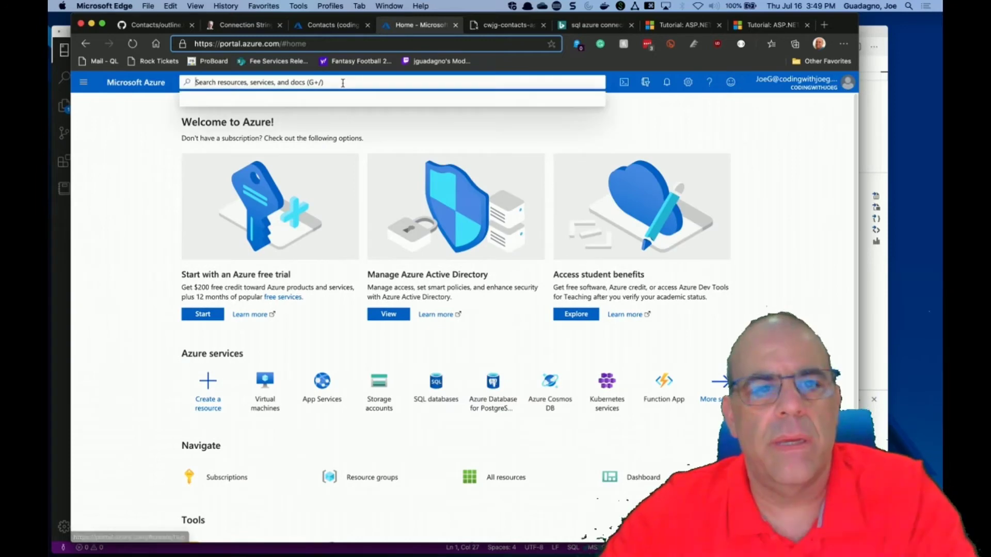
pyautogui.write('a')
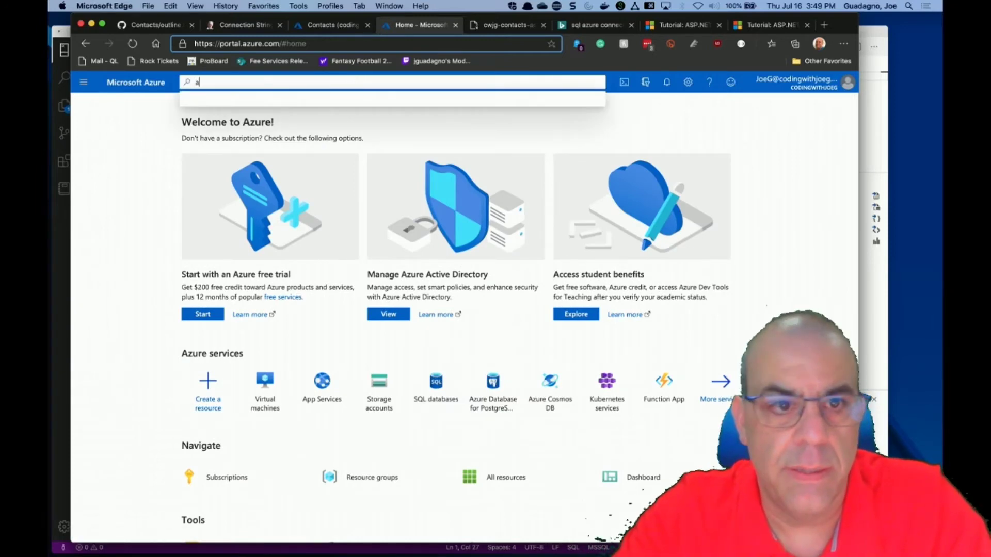
pyautogui.write('pp re')
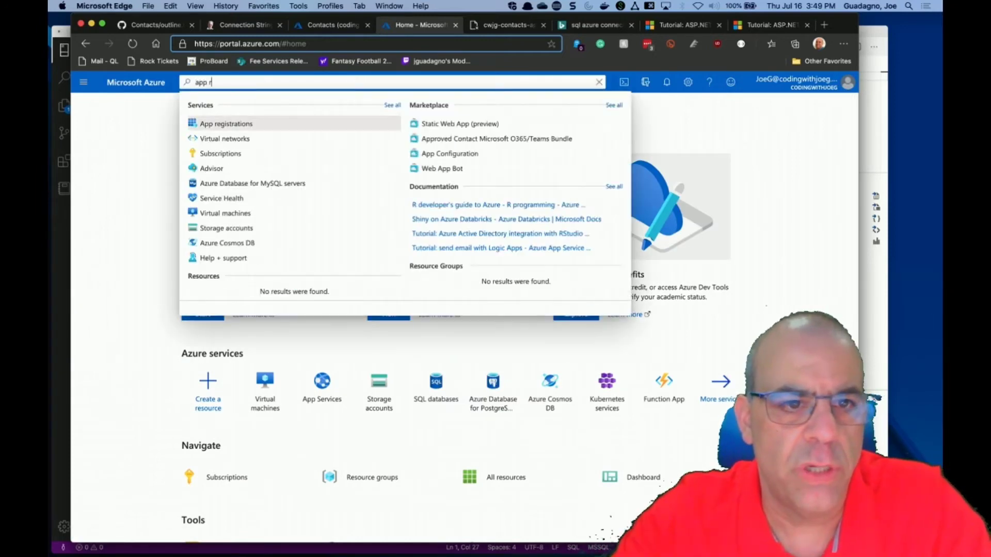
pyautogui.click(234, 123)
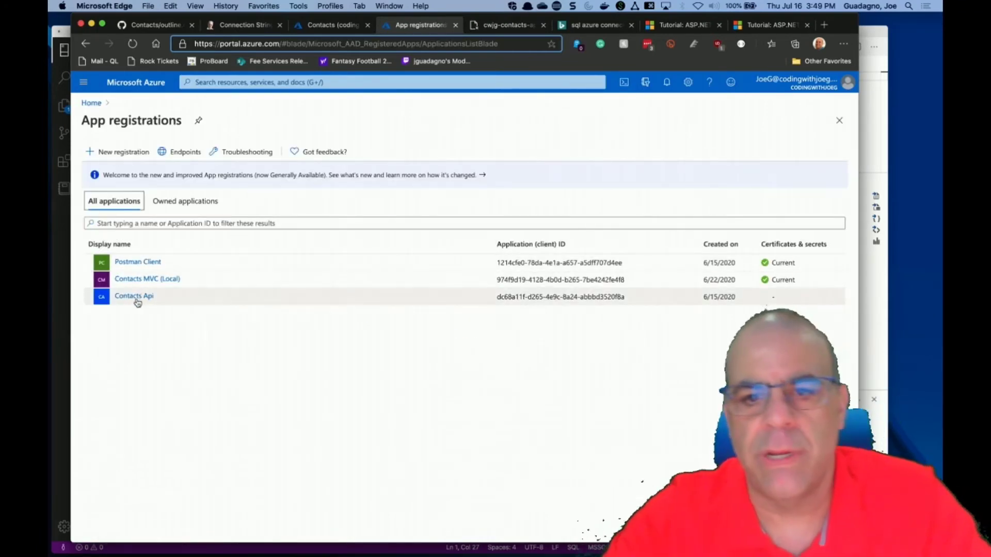
pyautogui.press('super+bracketleft')
pyautogui.click(222, 82)
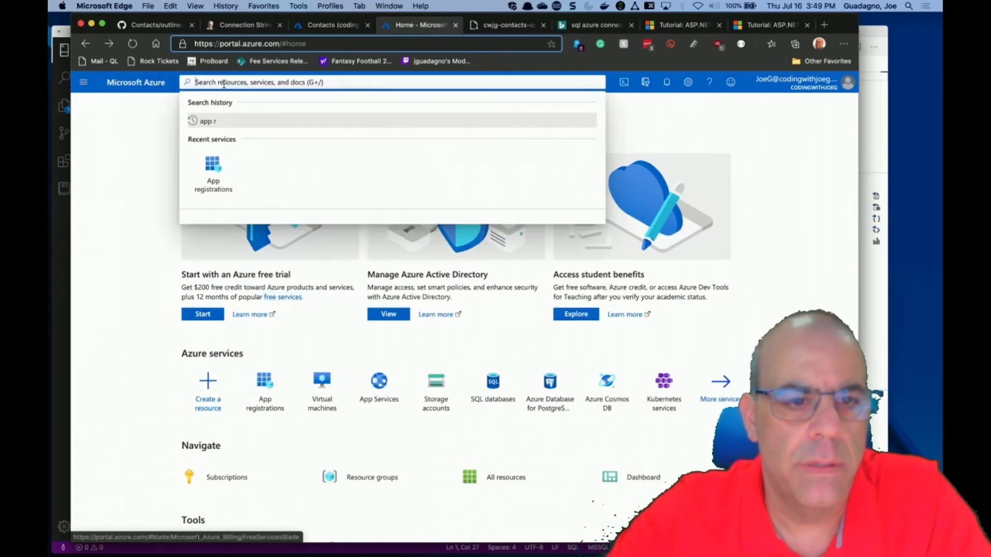
pyautogui.write('app')
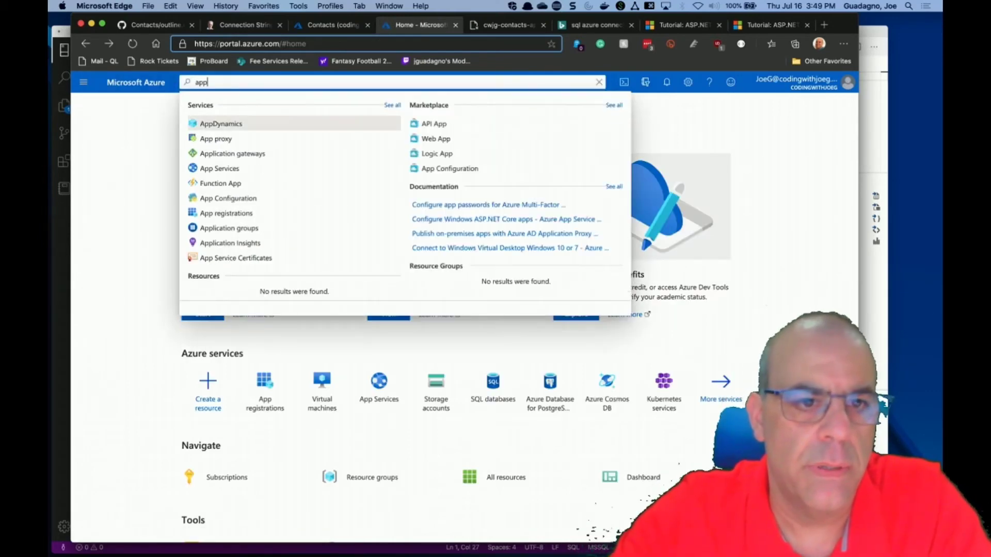
pyautogui.write('eg')
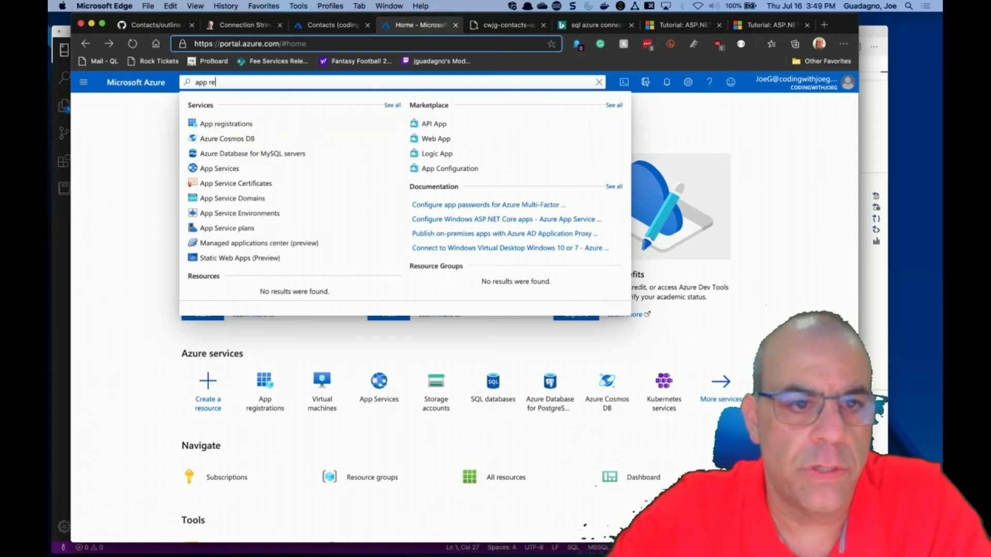
pyautogui.click(215, 125)
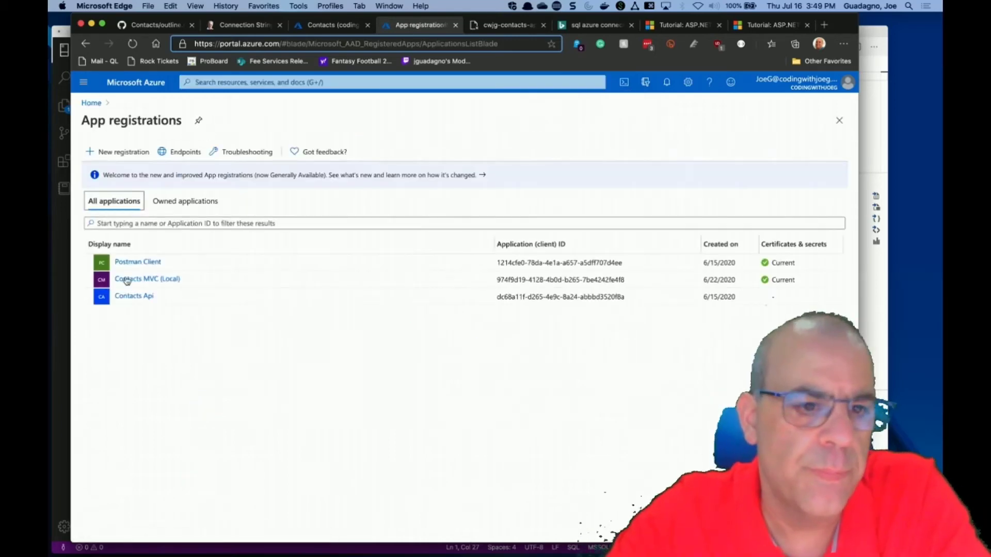
# Review the Contacts Api registration's Branding, Certificates & secrets and empty API permissions pages.
pyautogui.click(137, 299)
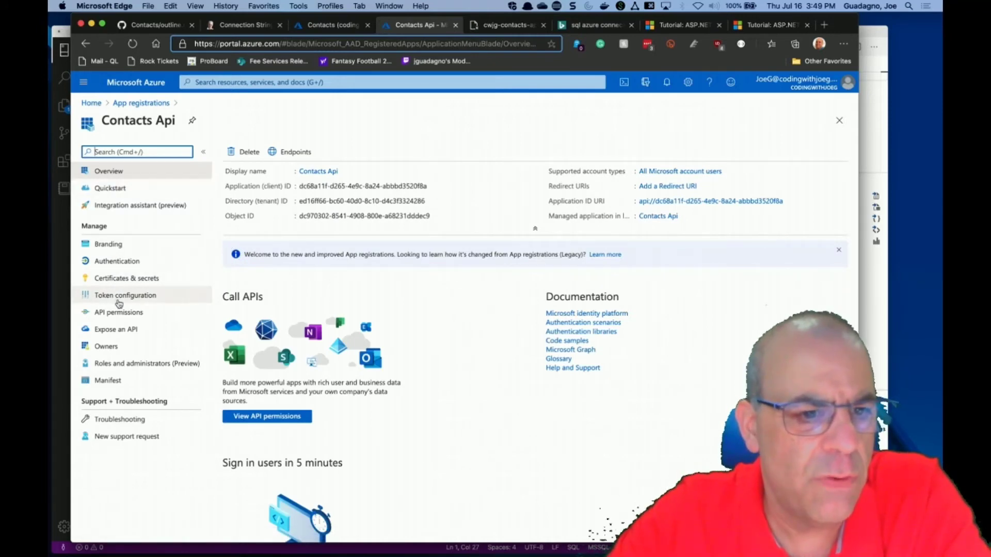
pyautogui.click(116, 246)
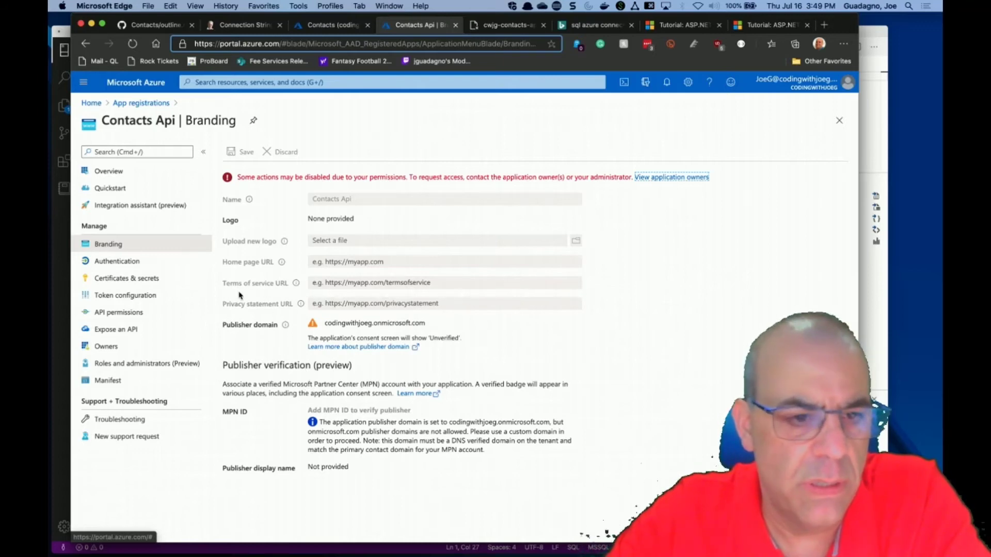
pyautogui.click(127, 279)
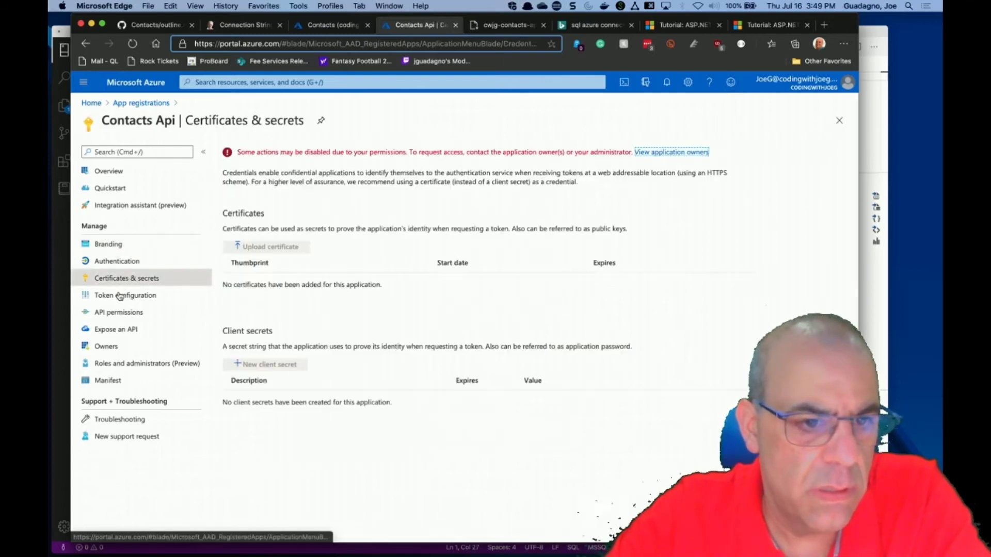
pyautogui.click(119, 312)
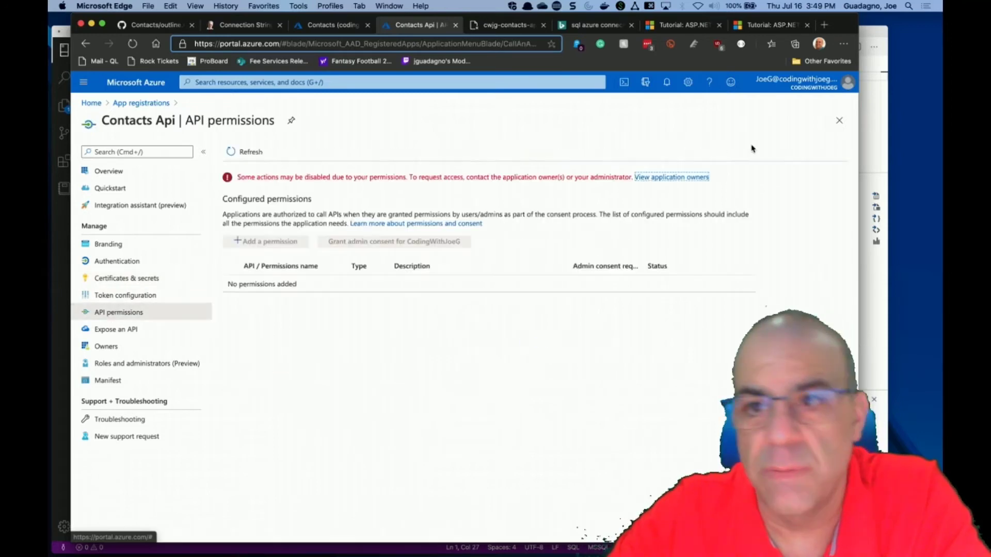
pyautogui.click(795, 90)
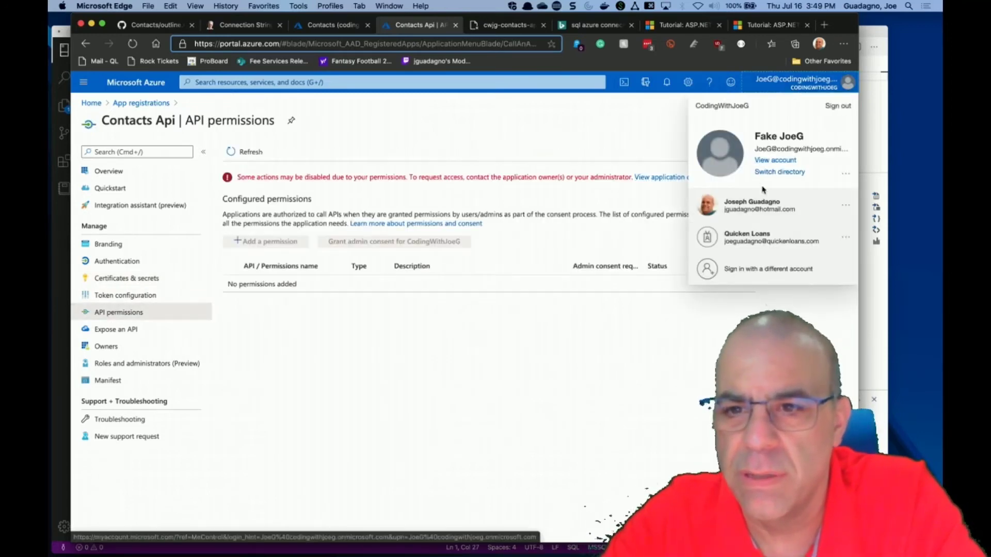
# Switch back to the original account and list all its app registrations.
pyautogui.click(762, 207)
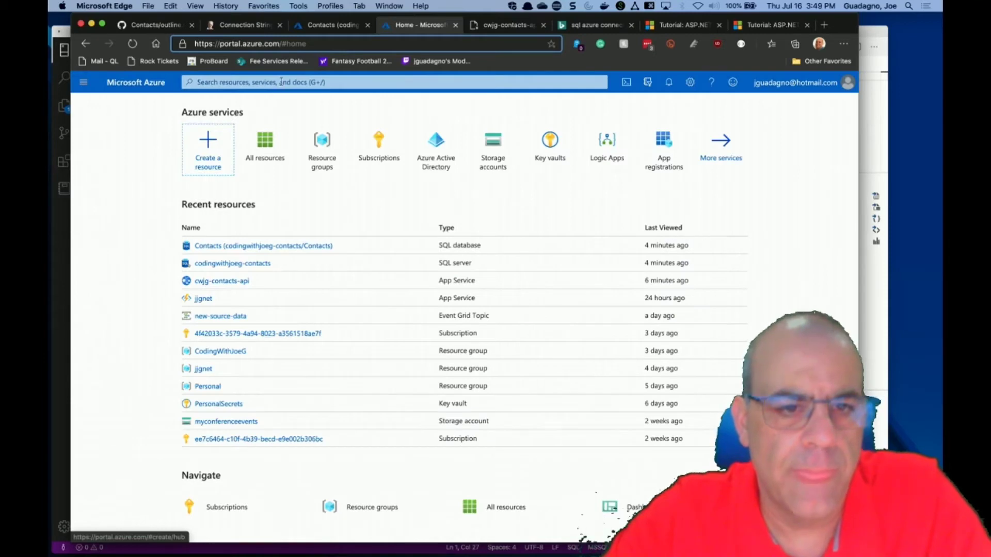
pyautogui.click(281, 81)
pyautogui.write('app regi')
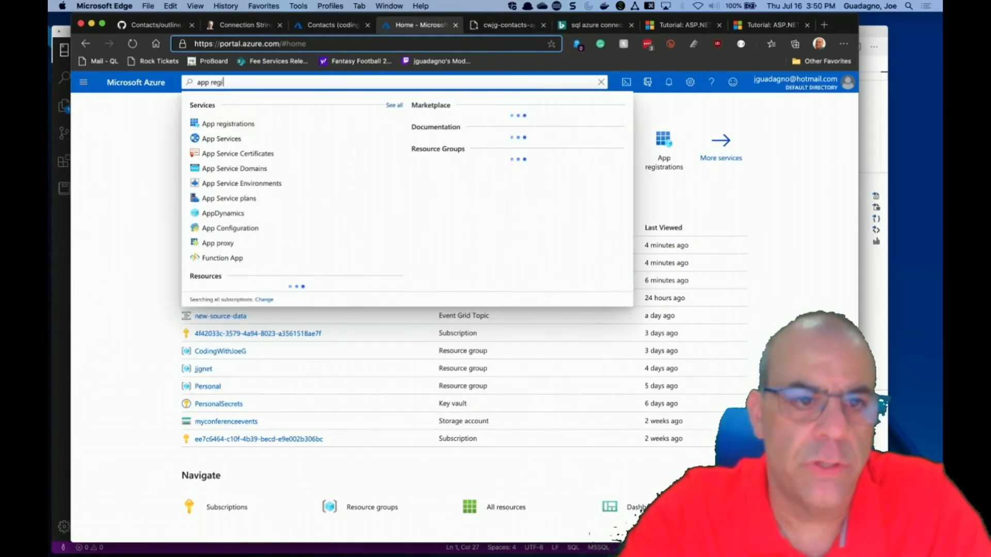
pyautogui.write('str')
pyautogui.click(242, 124)
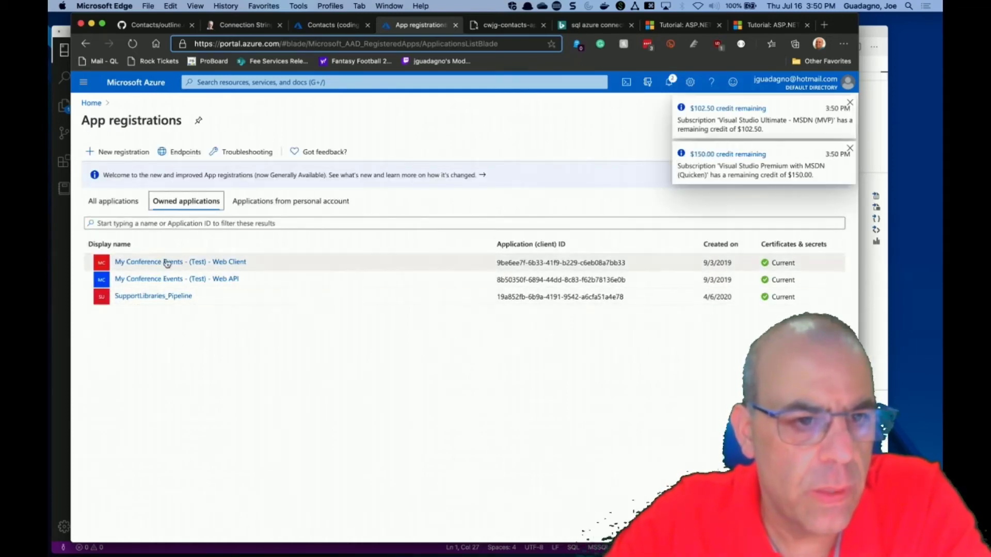
pyautogui.click(123, 201)
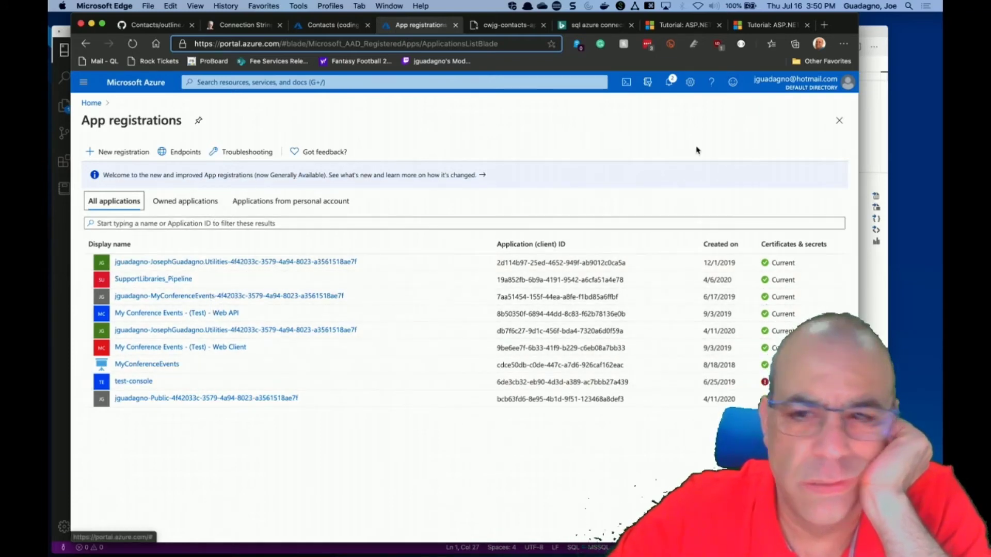
# Switch to the CodingWithJoeG directory and dismiss the Azure Advisor recommendations popup.
pyautogui.click(805, 88)
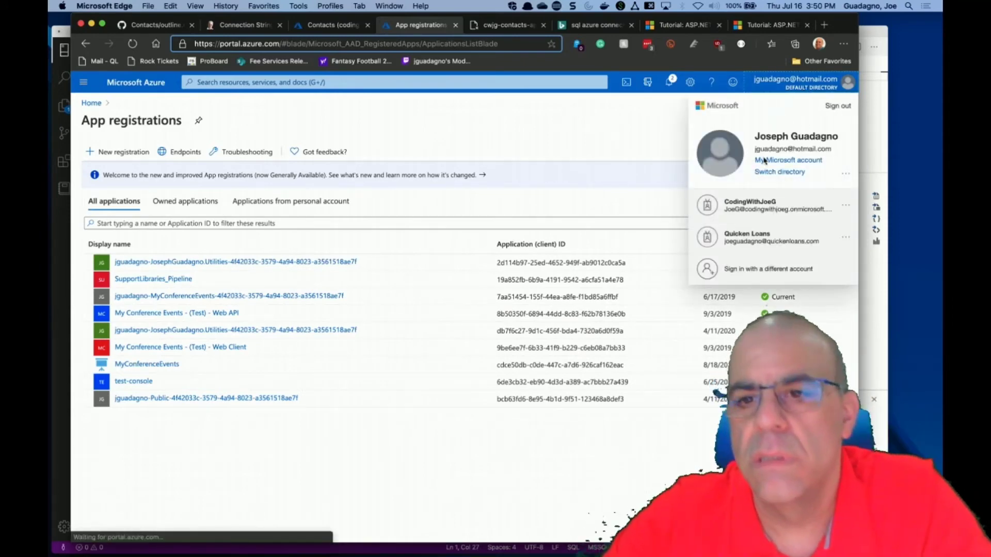
pyautogui.click(752, 205)
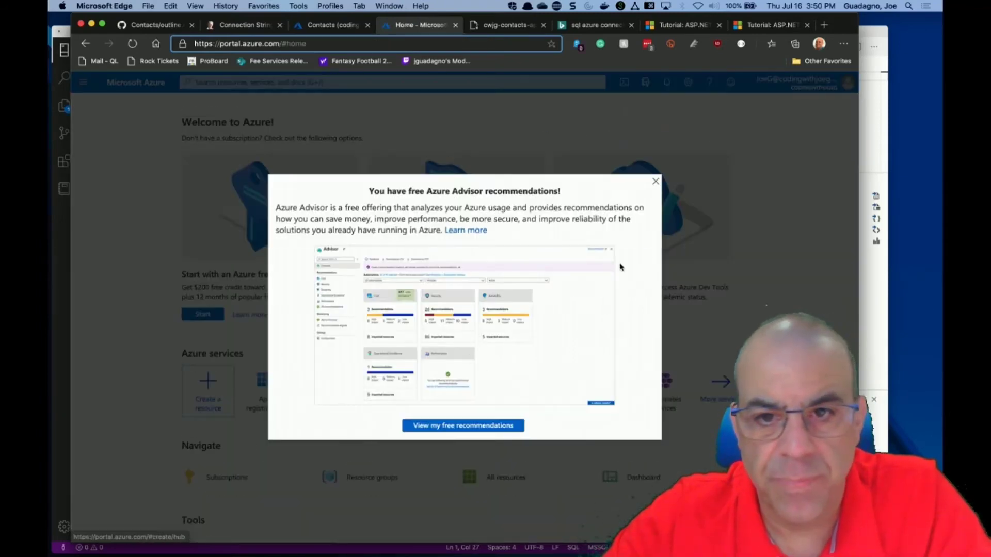
pyautogui.click(656, 181)
# Open Contacts Api from App registrations and view its Endpoints and Quickstart pages.
pyautogui.click(393, 82)
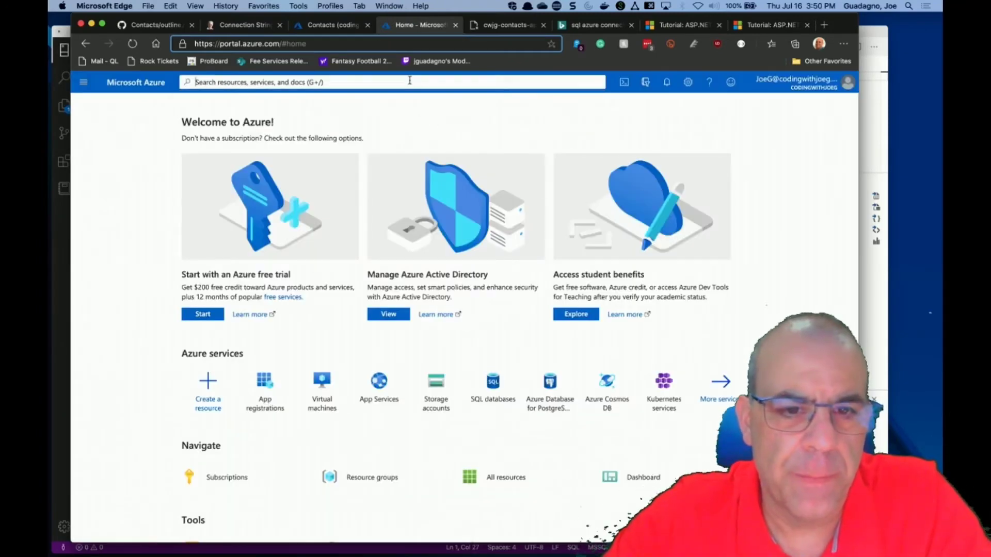
pyautogui.write('app re')
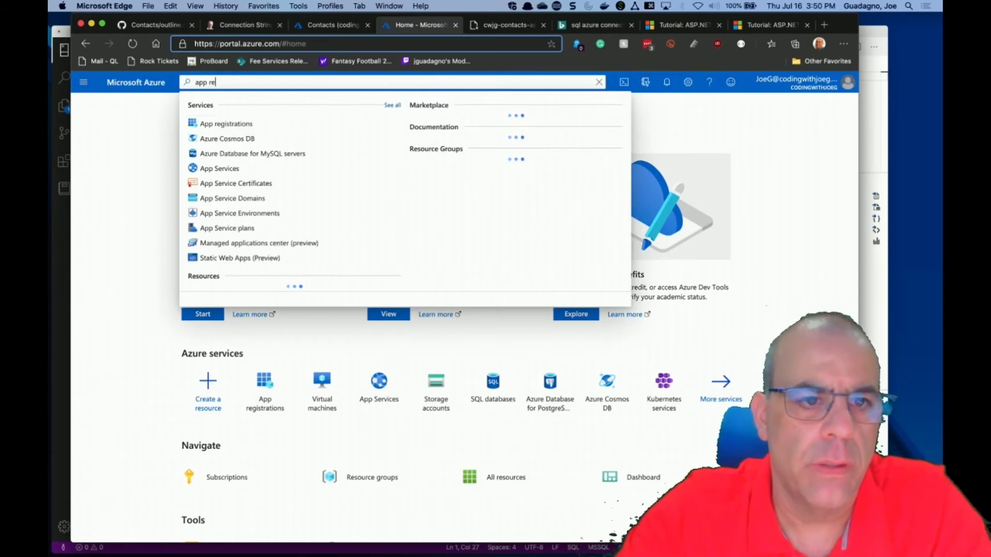
pyautogui.click(253, 127)
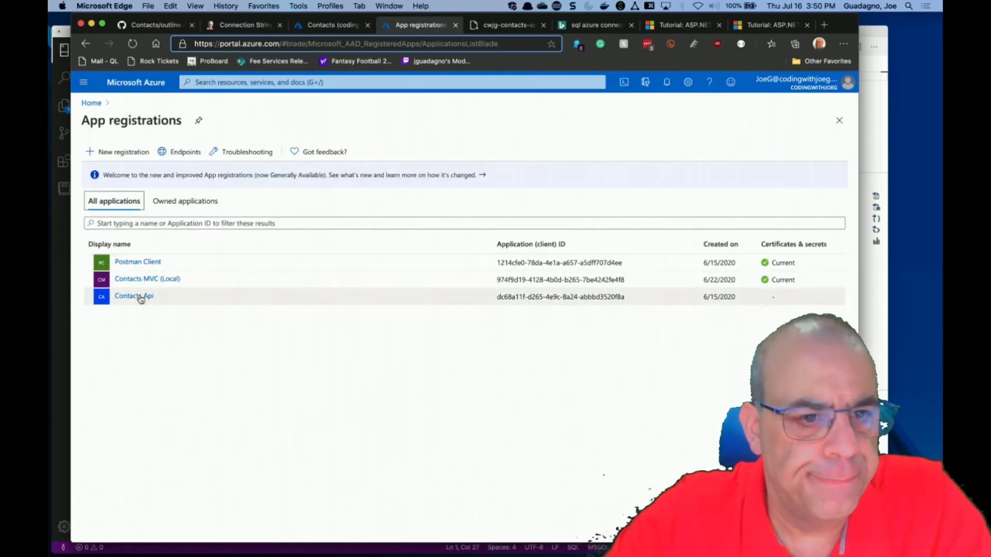
pyautogui.click(139, 297)
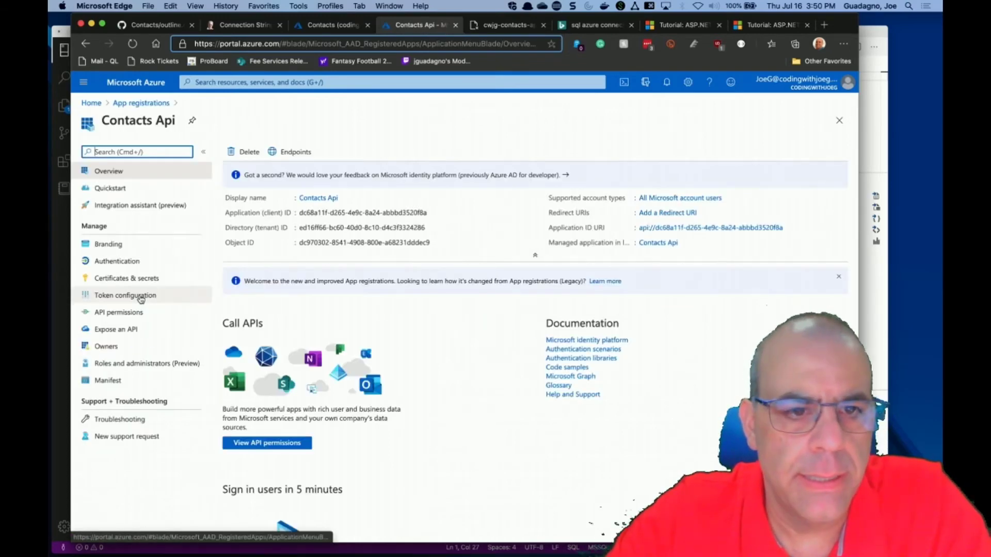
pyautogui.click(289, 151)
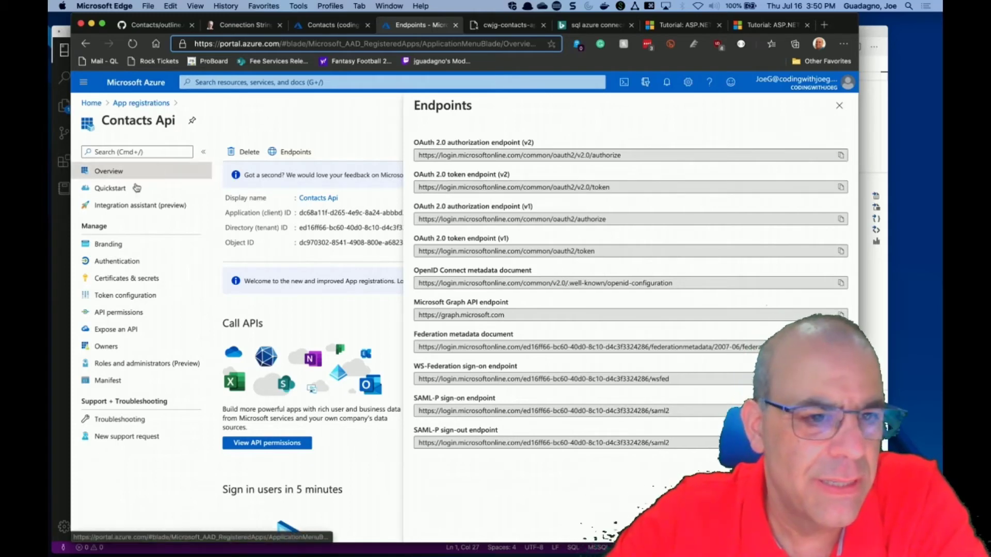
pyautogui.click(115, 188)
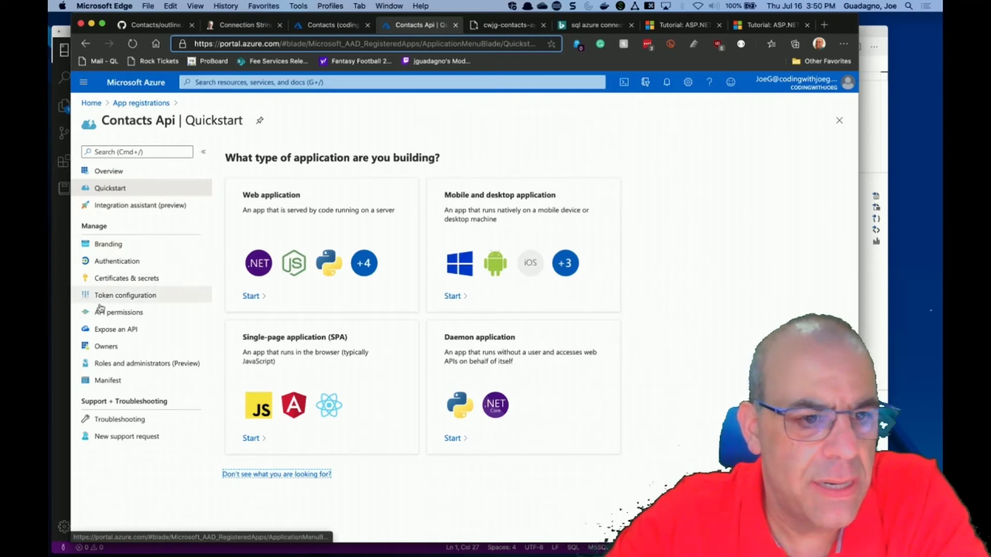
# Review Contacts Api's exposed API, owners, roles, token configuration and authentication settings.
pyautogui.click(98, 333)
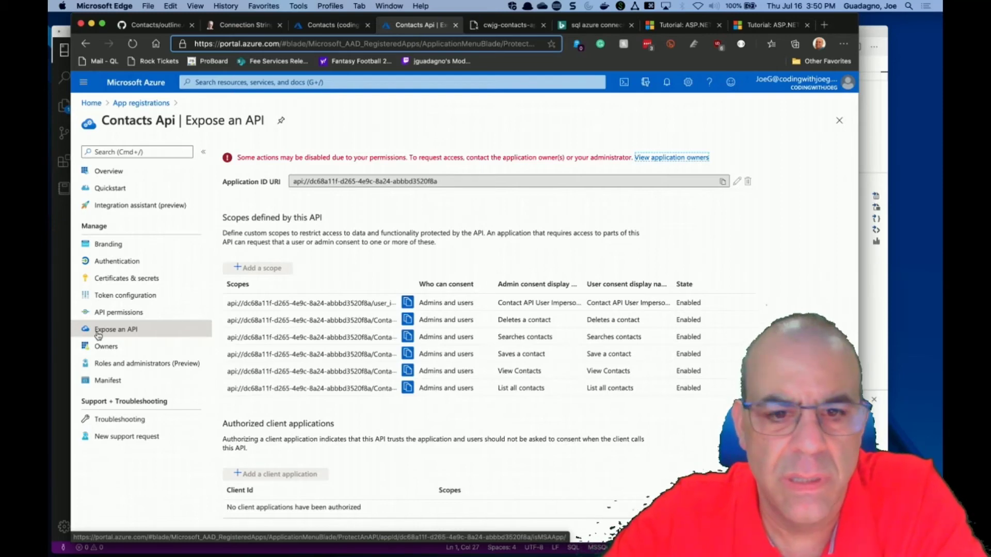
pyautogui.click(670, 158)
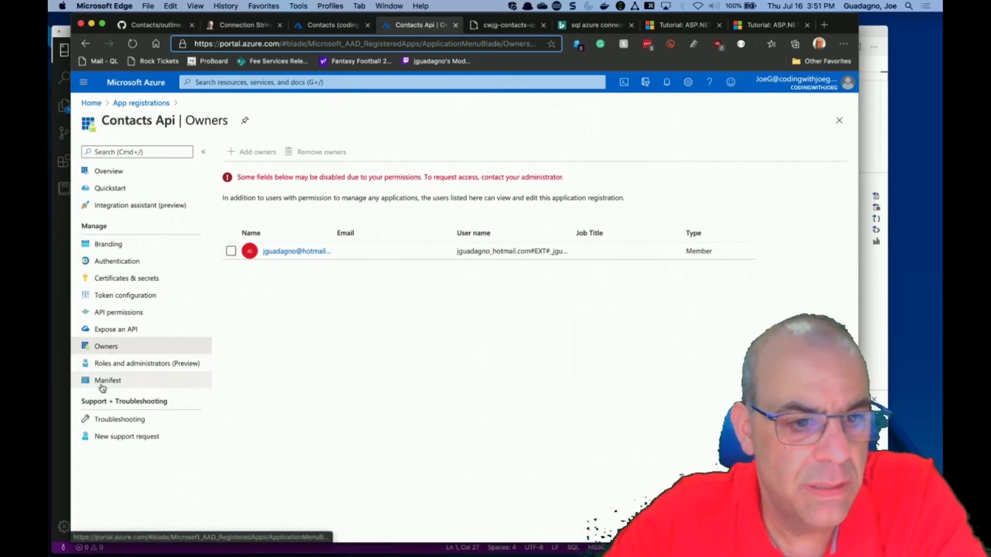
pyautogui.click(111, 364)
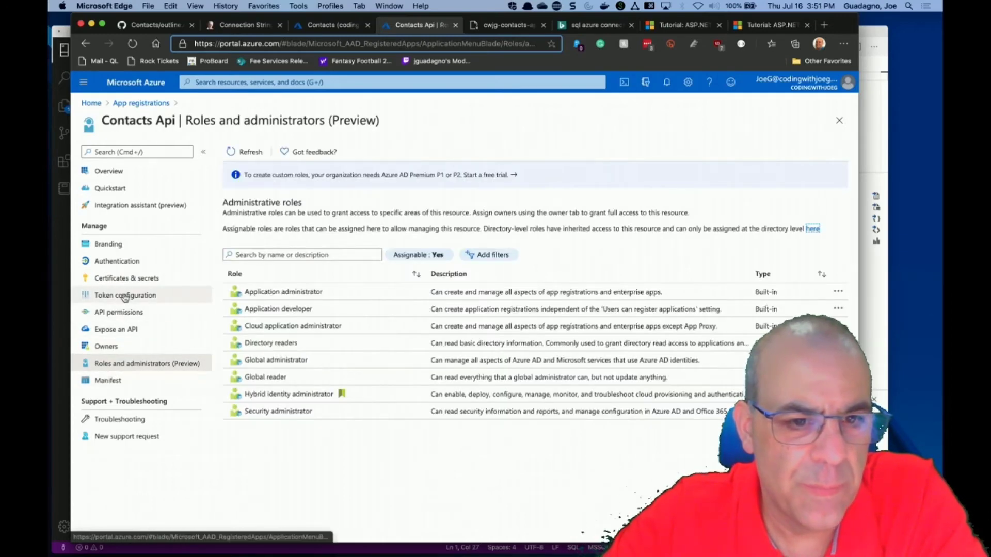
pyautogui.click(124, 296)
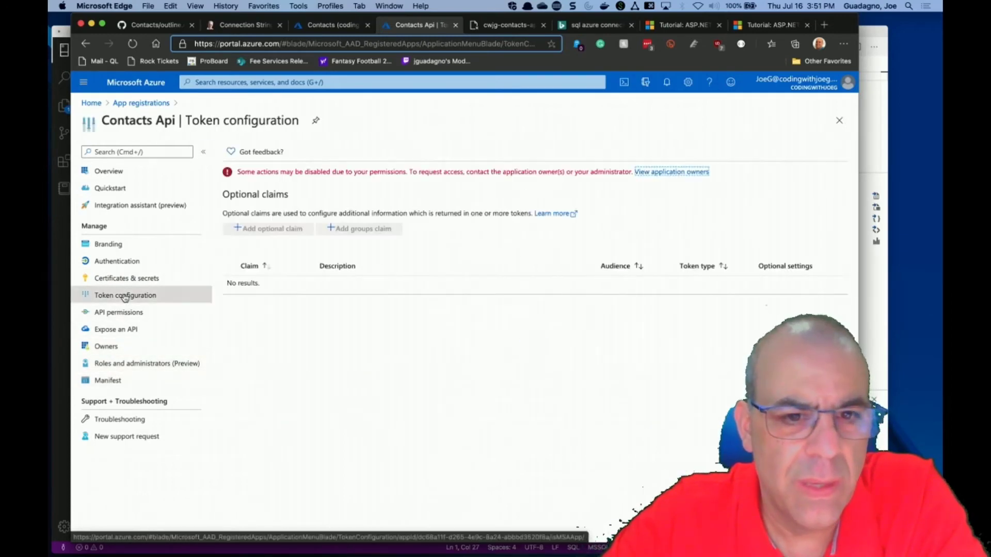
pyautogui.click(113, 176)
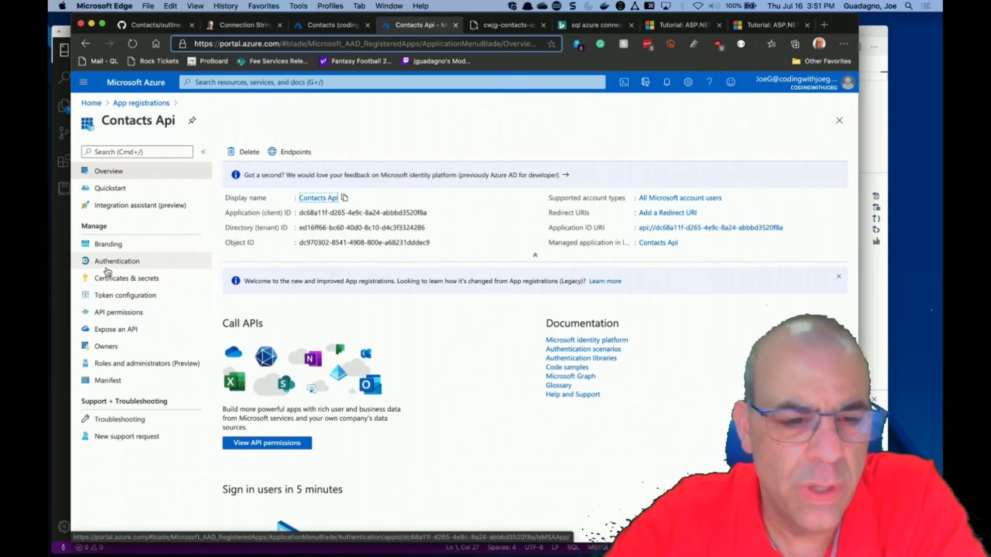
pyautogui.click(108, 268)
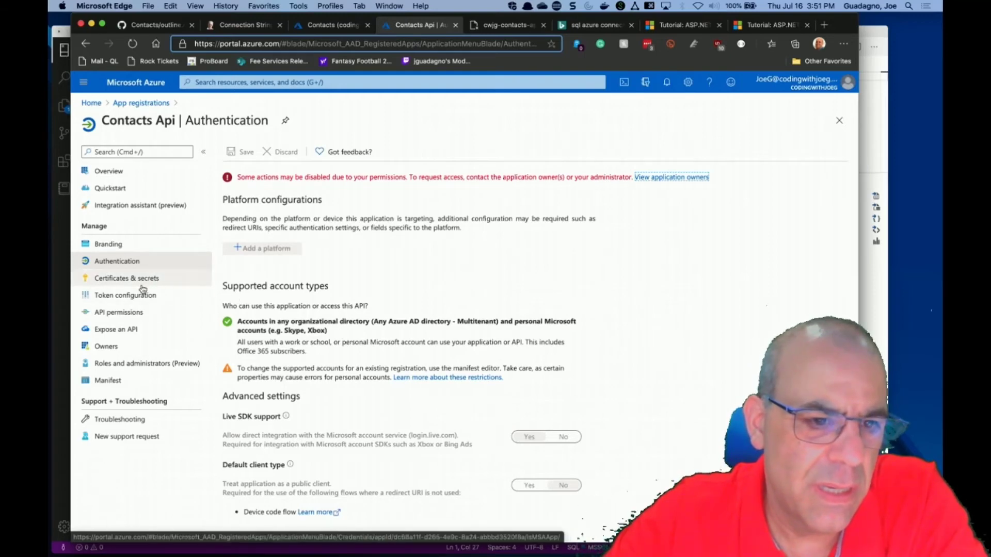
pyautogui.click(133, 104)
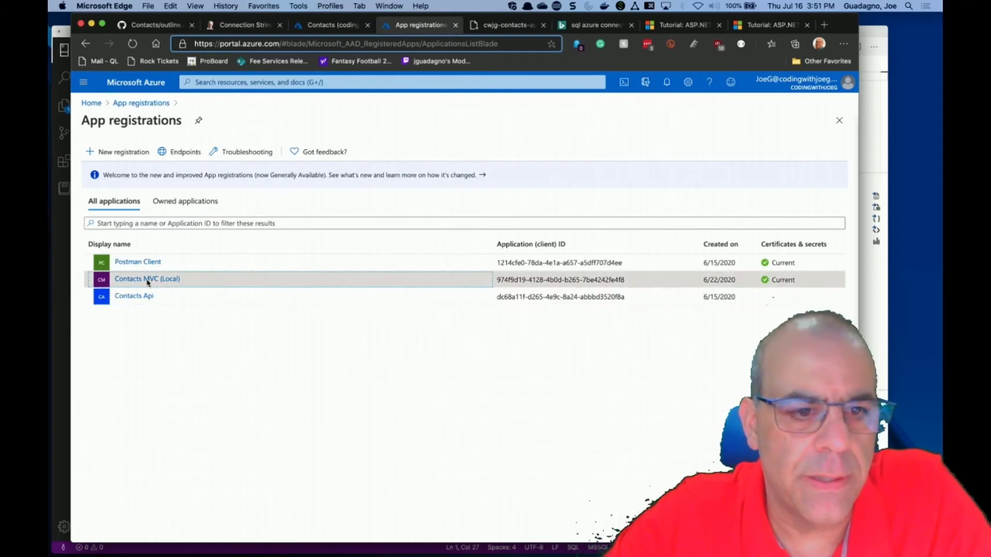
# Check Contacts MVC (Local)'s localhost:5003 sign-in and logout URLs, then switch to the personal account.
pyautogui.click(151, 281)
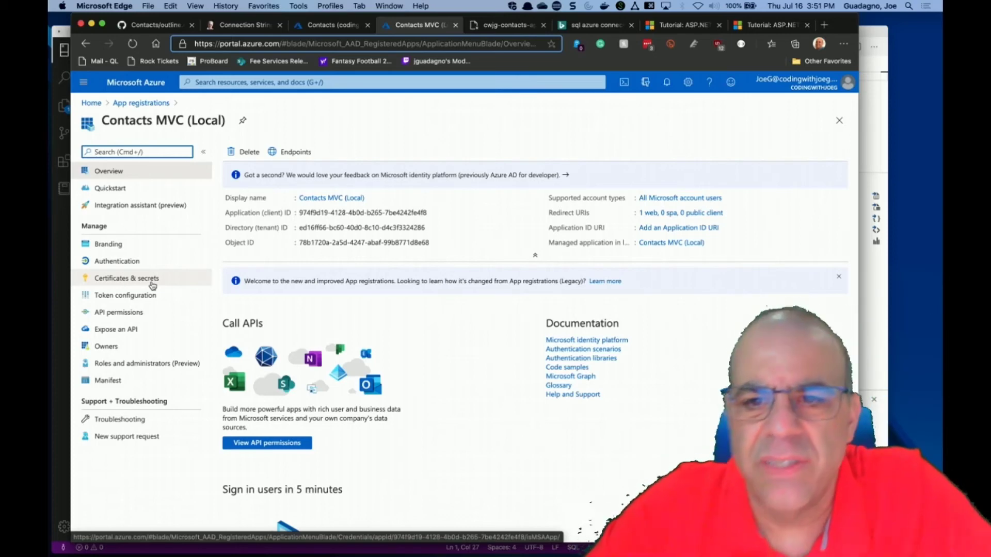
pyautogui.click(117, 261)
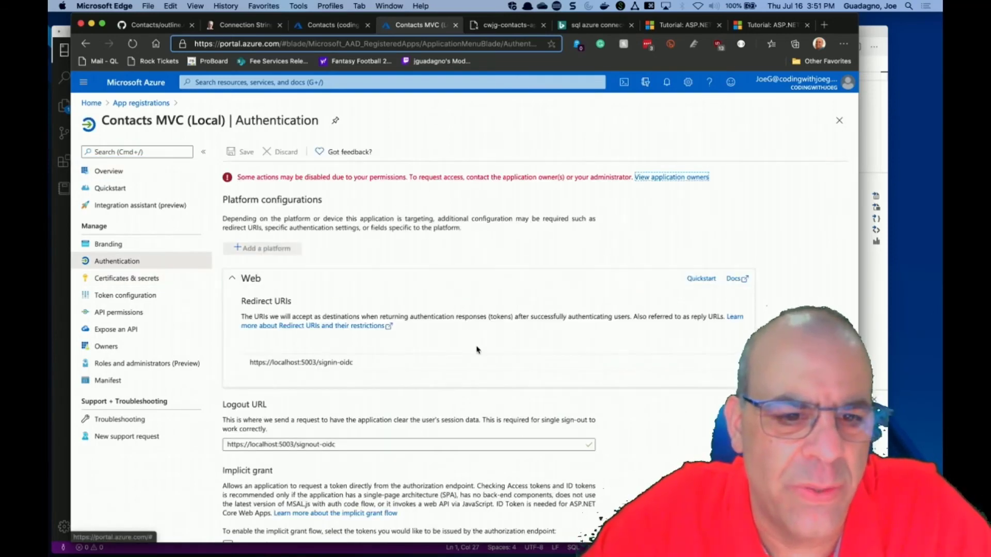
pyautogui.scroll(-5, 477, 350)
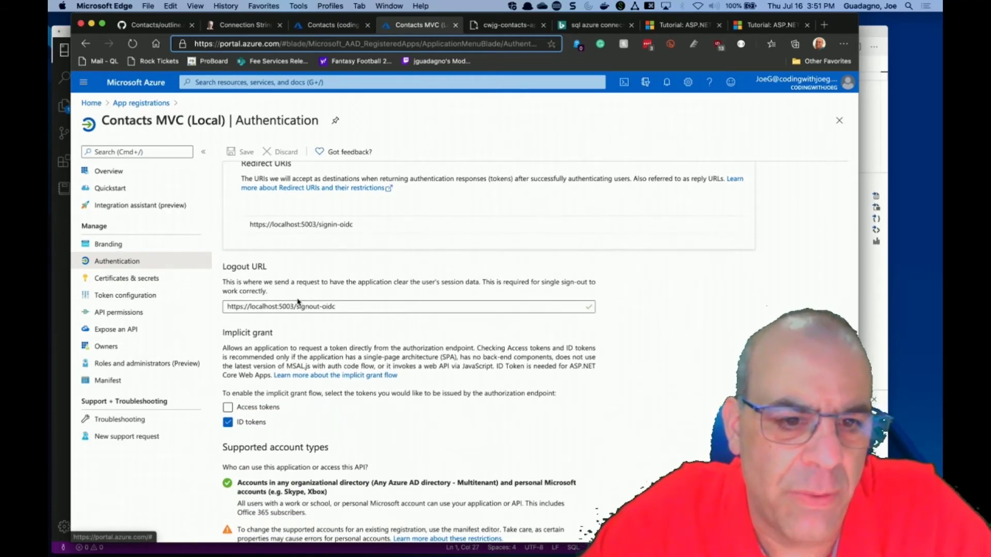
pyautogui.moveTo(343, 305); pyautogui.dragTo(187, 308)
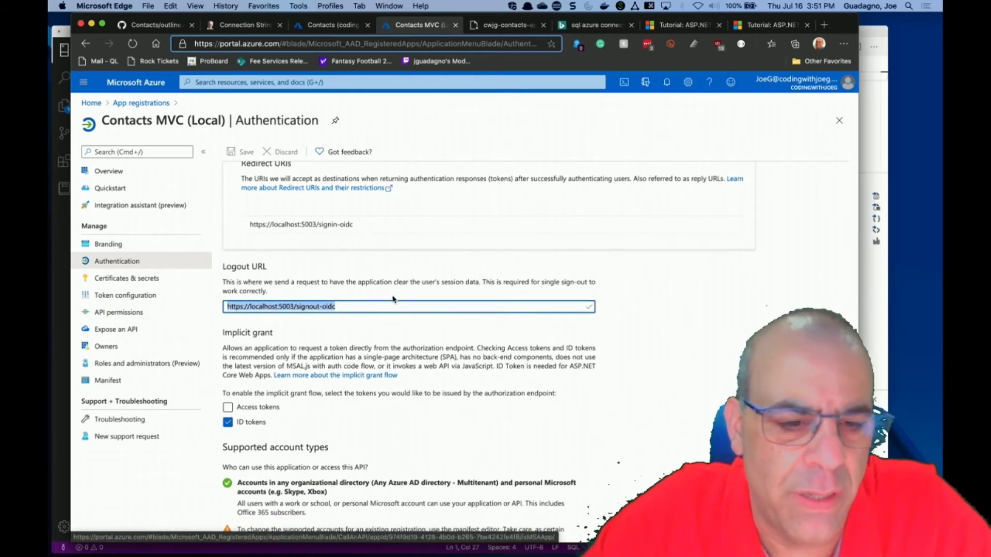
pyautogui.scroll(5, 479, 327)
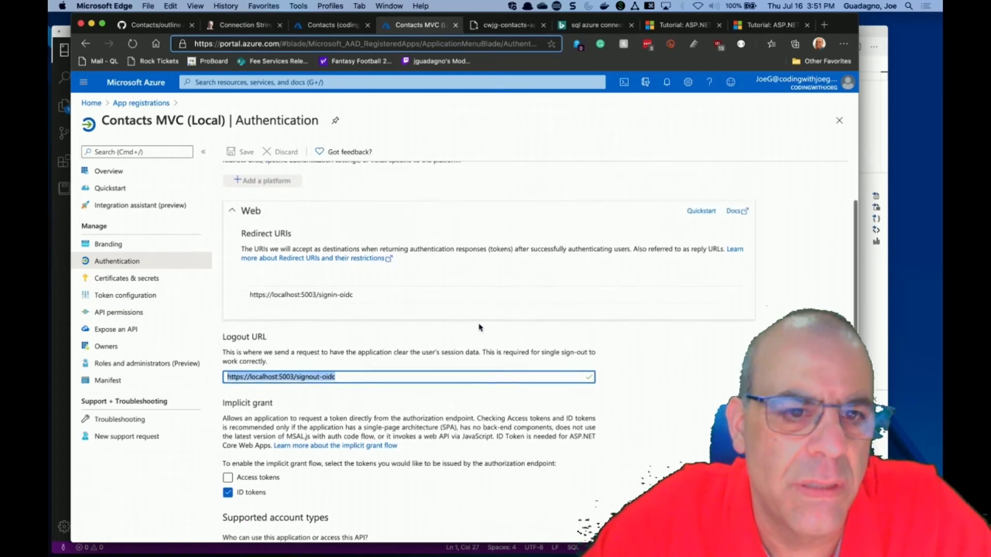
pyautogui.click(789, 83)
pyautogui.click(754, 209)
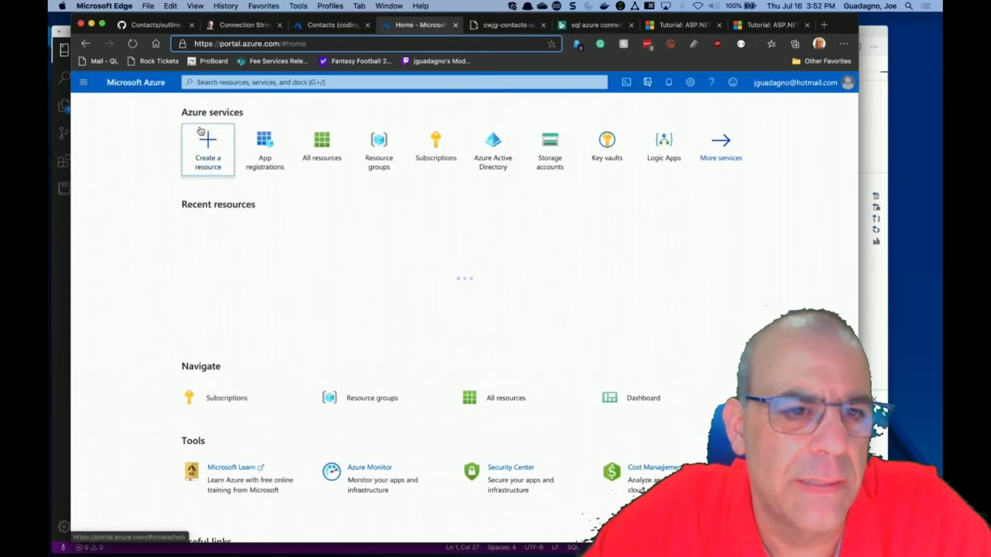
# Filter the personal account's owned app registrations by 'con', then list all applications.
pyautogui.click(284, 82)
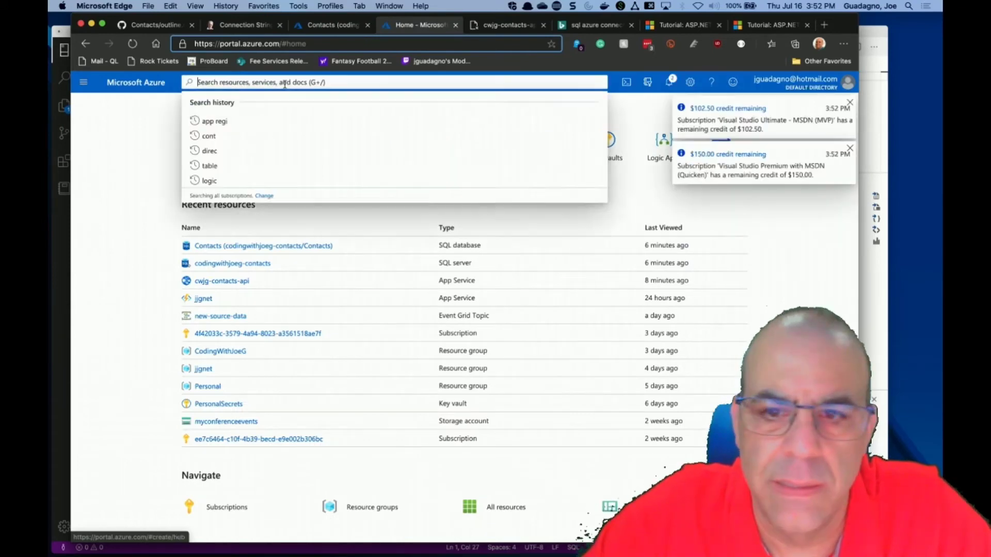
pyautogui.write('app service')
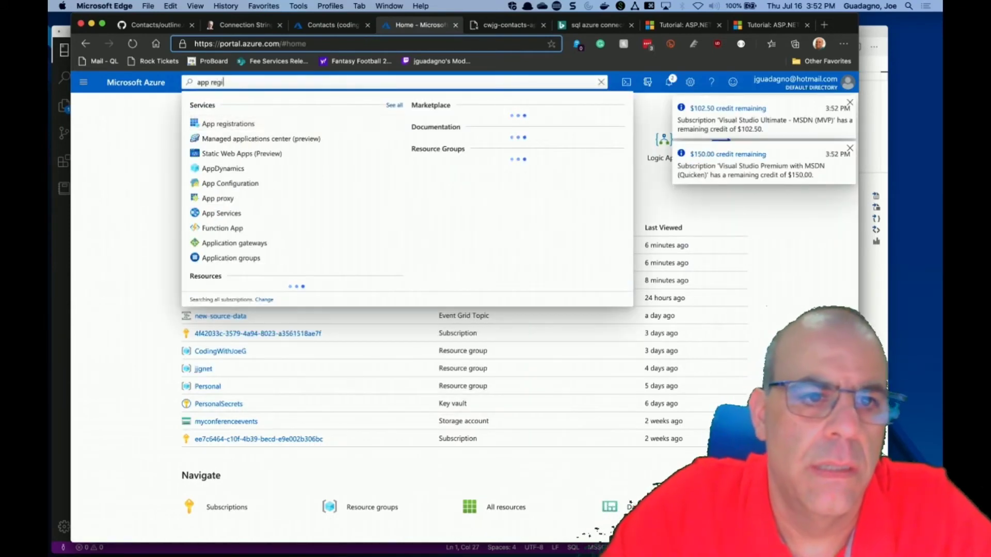
pyautogui.press('Return')
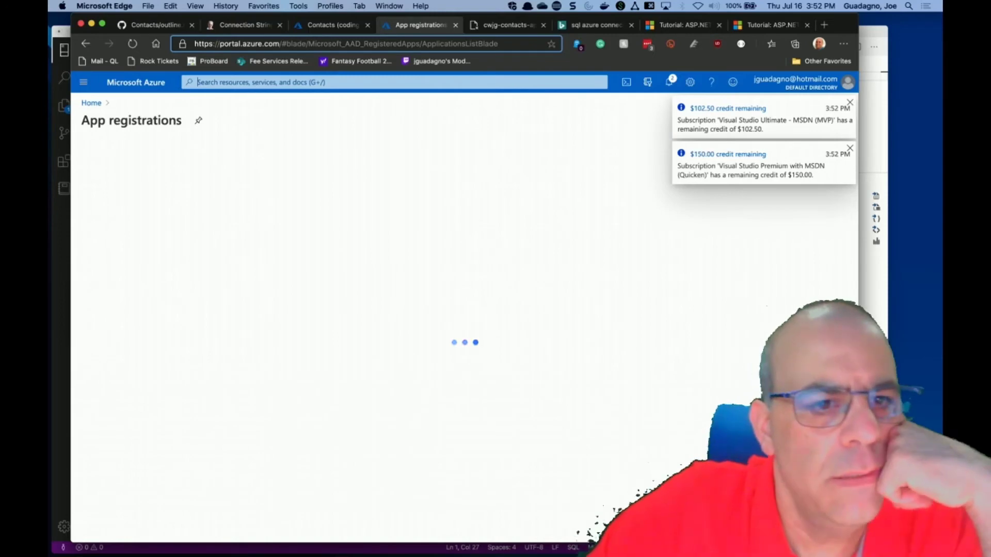
pyautogui.click(154, 223)
pyautogui.write('contact')
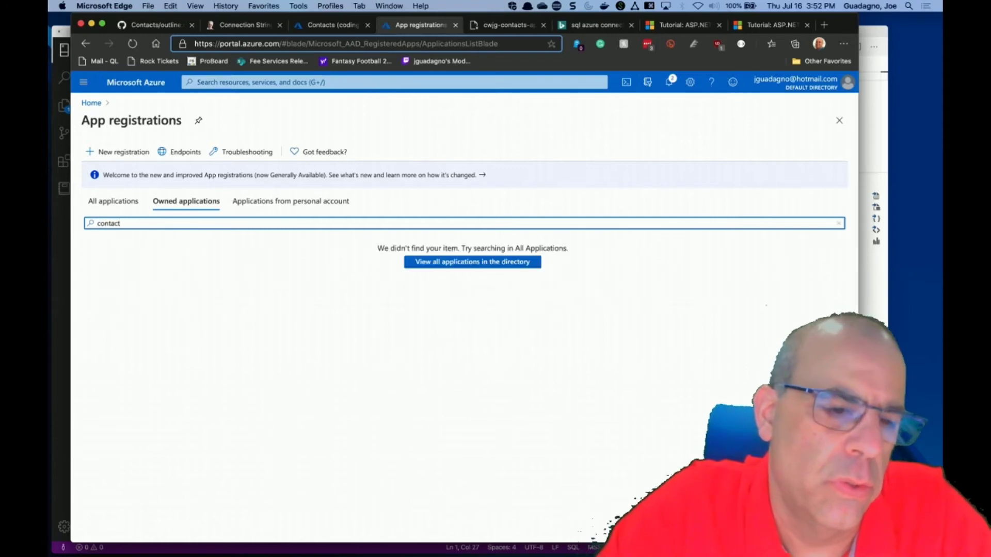
pyautogui.click(449, 265)
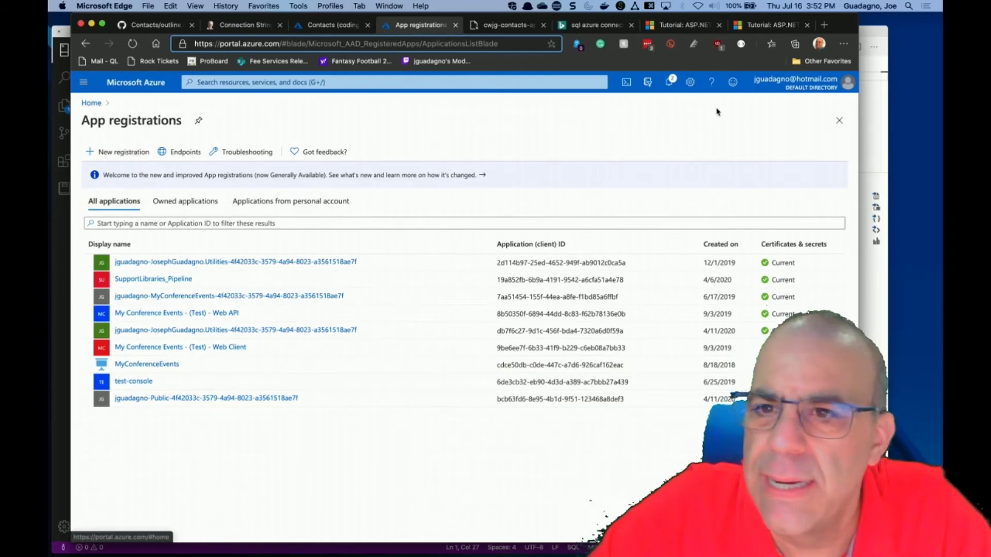
# Switch to the CodingWithJoeG directory and open its App registrations list.
pyautogui.click(788, 83)
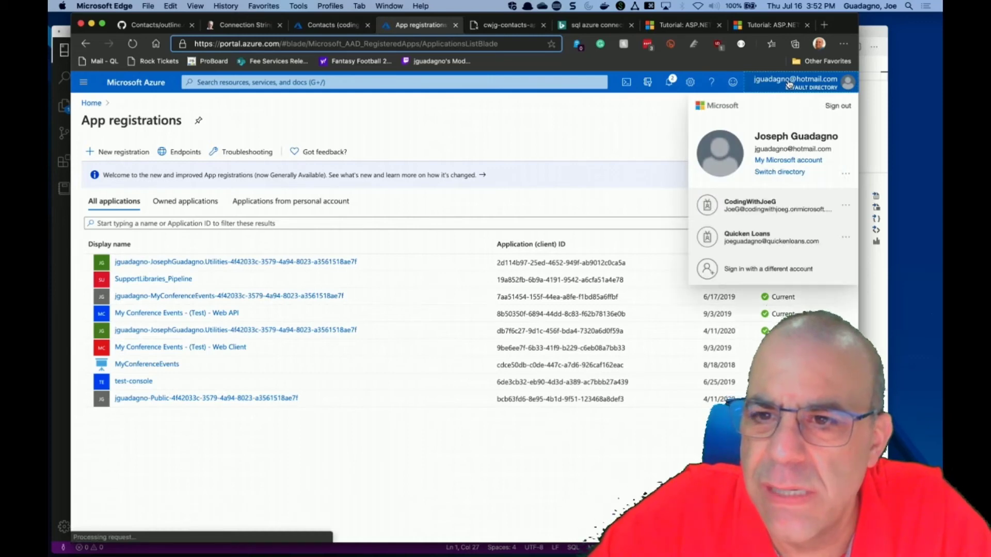
pyautogui.click(779, 173)
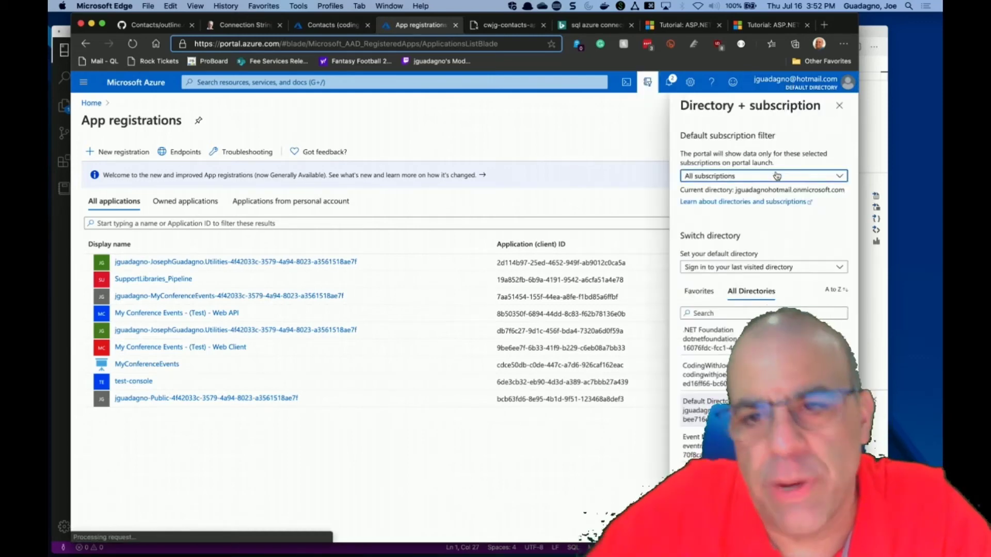
pyautogui.scroll(-3, 761, 305)
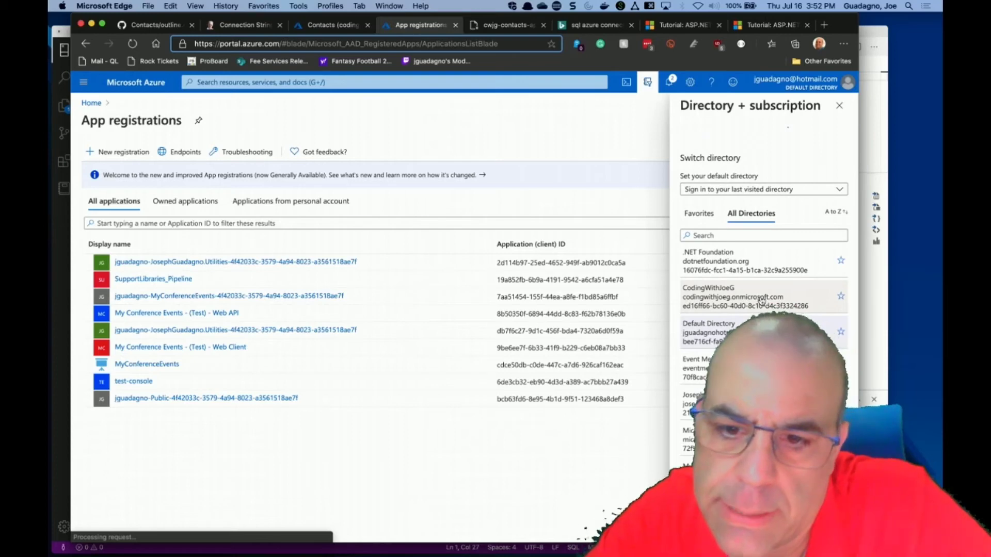
pyautogui.click(761, 300)
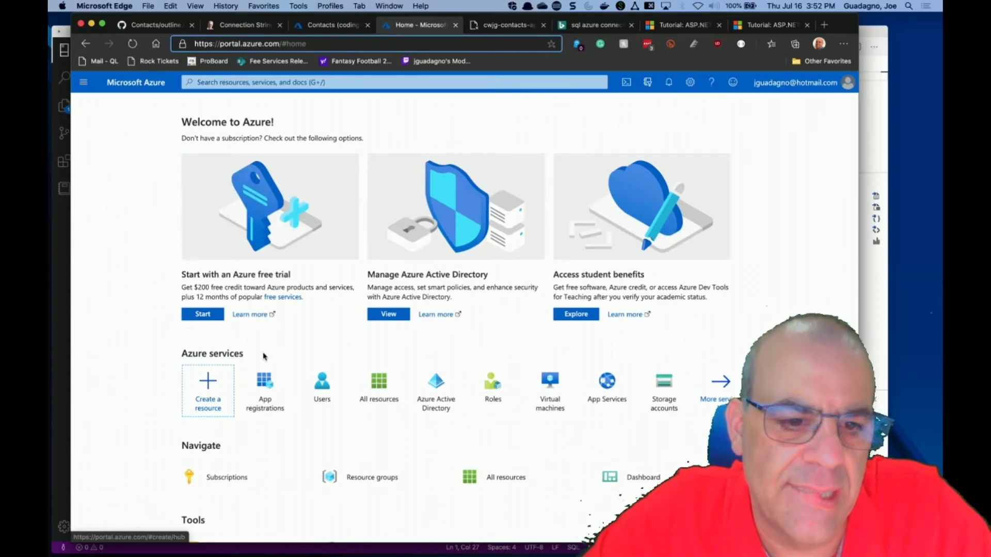
pyautogui.click(265, 387)
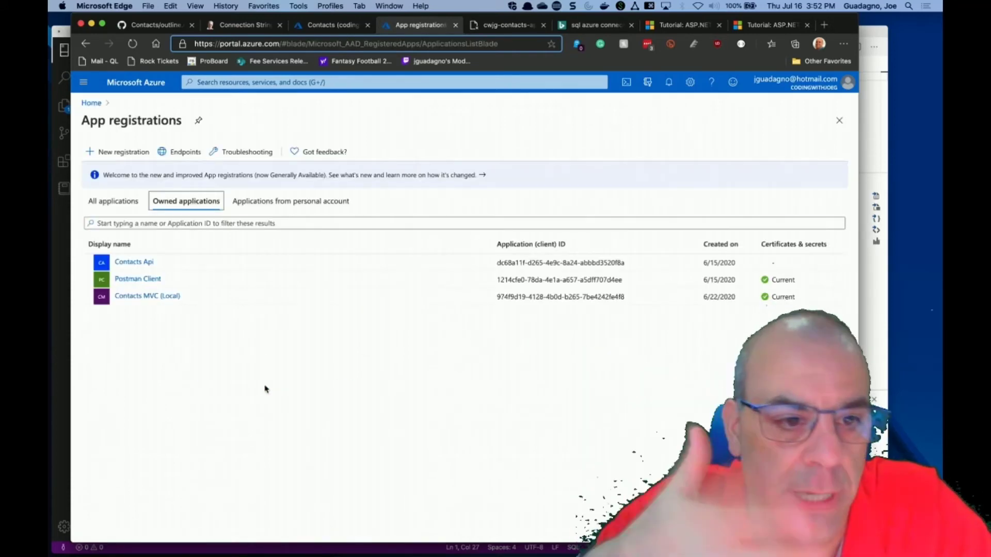
# Review Contacts Api's Authentication, Certificates & secrets, Token configuration and API permissions pages.
pyautogui.click(133, 262)
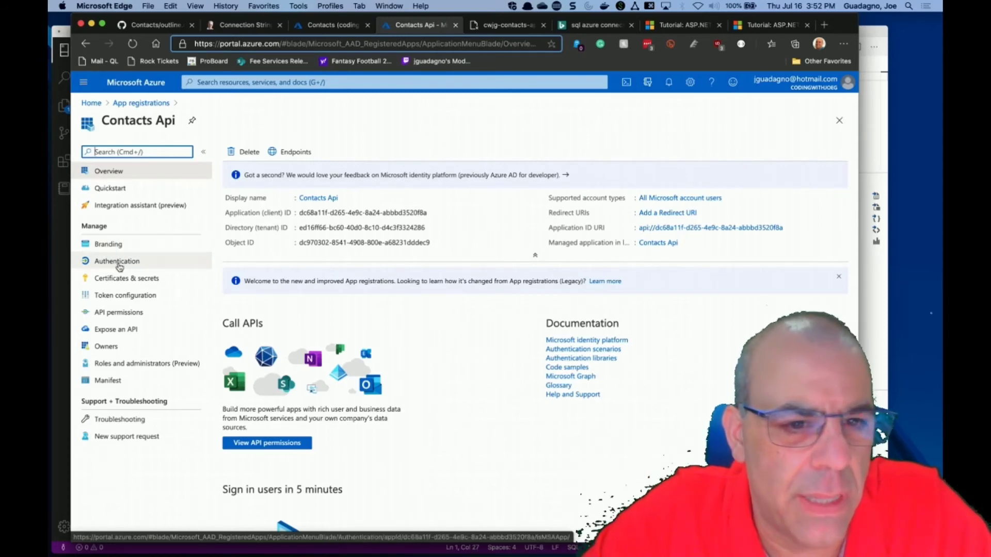
pyautogui.click(118, 262)
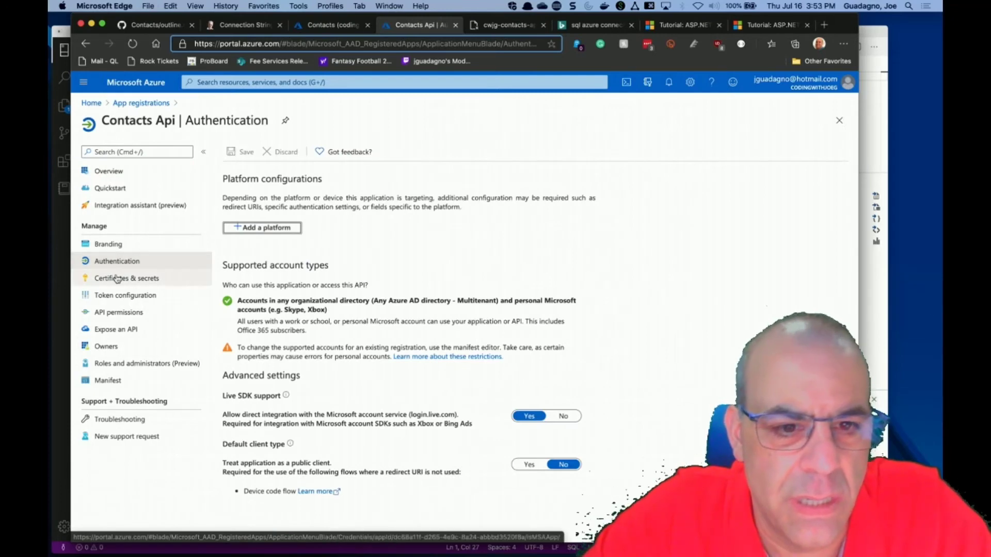
pyautogui.click(116, 285)
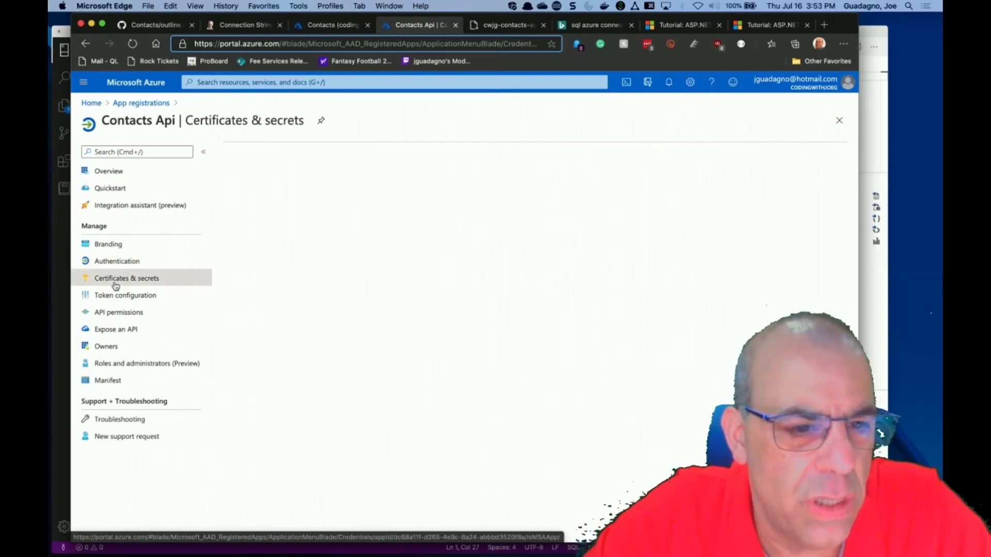
pyautogui.click(113, 298)
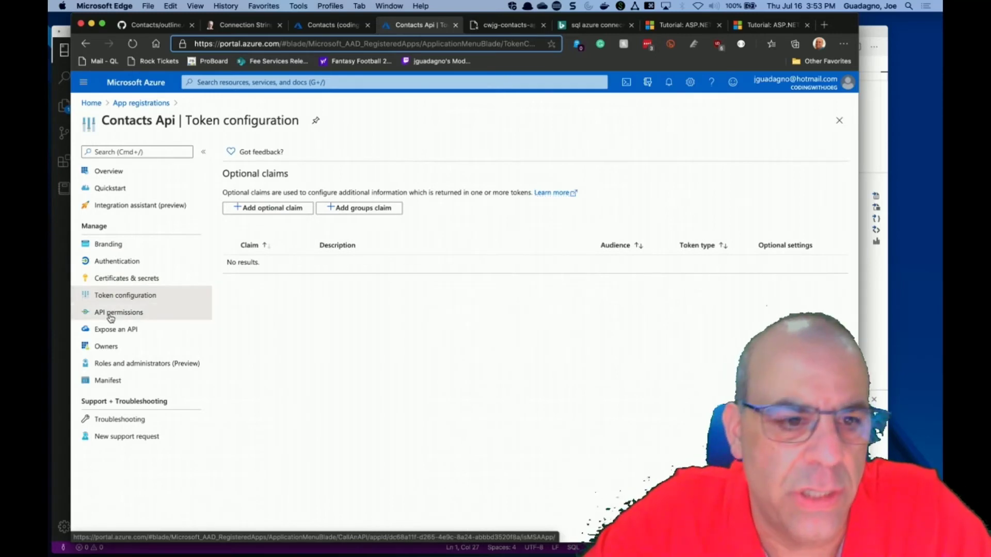
pyautogui.click(110, 319)
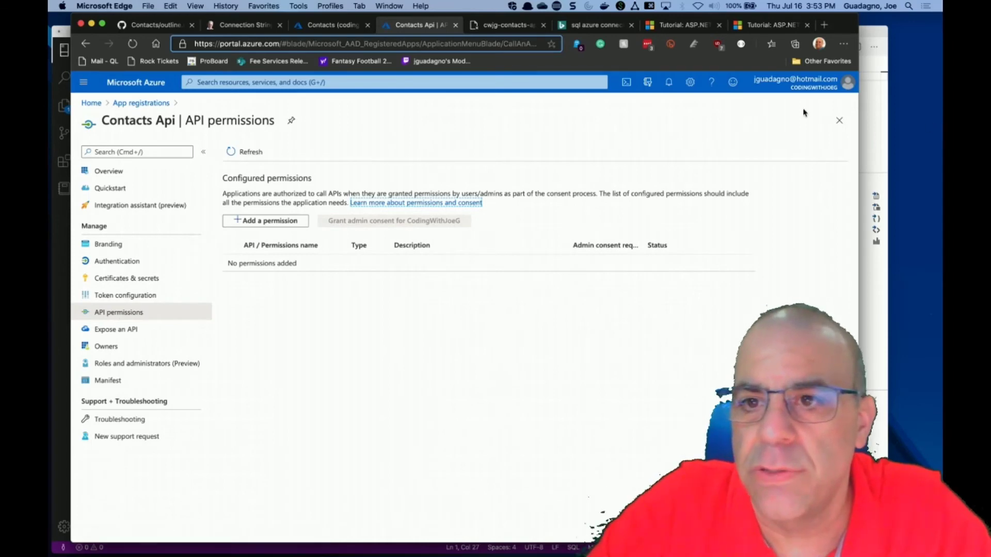
pyautogui.click(797, 91)
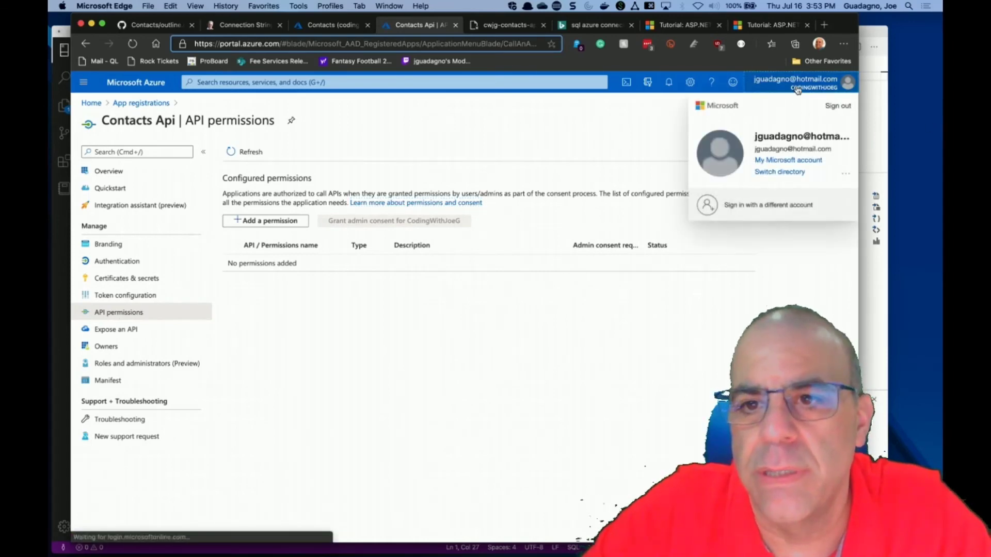
# Return to the Default Directory and open the cwjg-contacts-api App Service.
pyautogui.click(777, 171)
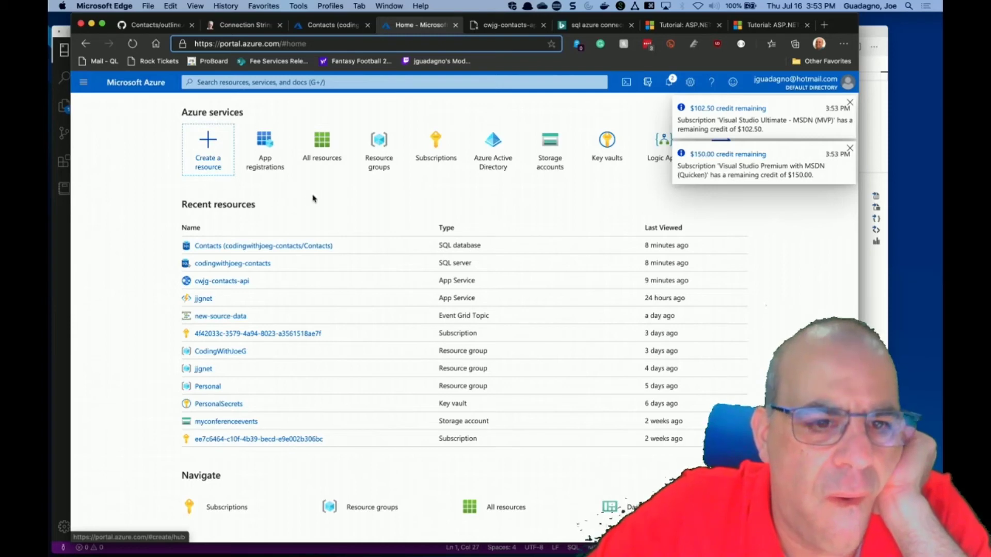
pyautogui.click(221, 281)
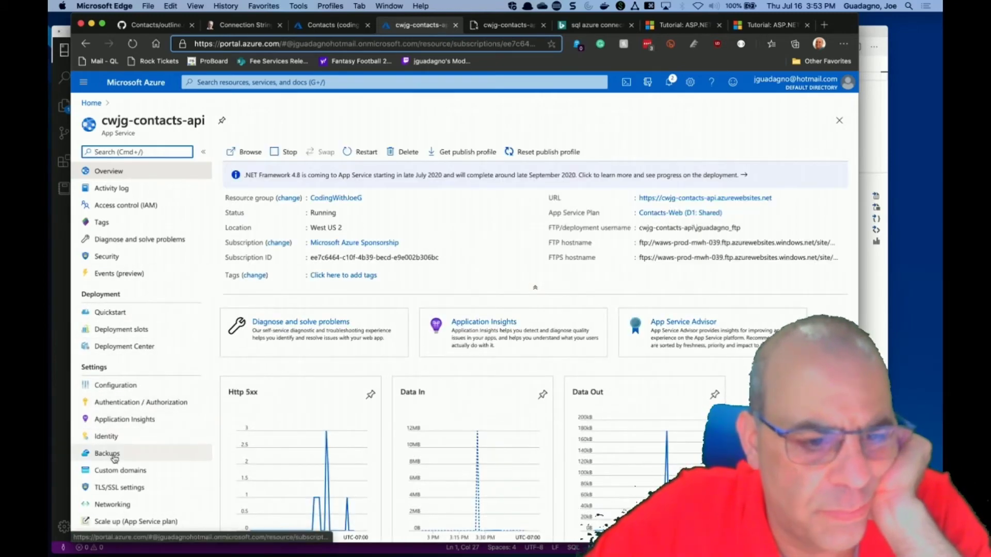
pyautogui.scroll(-2, 114, 459)
pyautogui.scroll(-8, 115, 458)
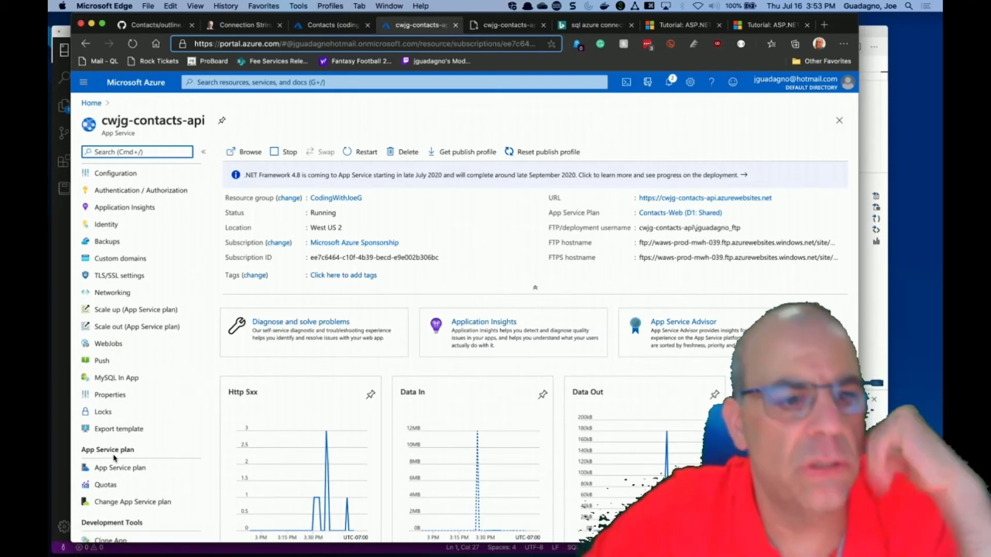
pyautogui.scroll(-9, 115, 459)
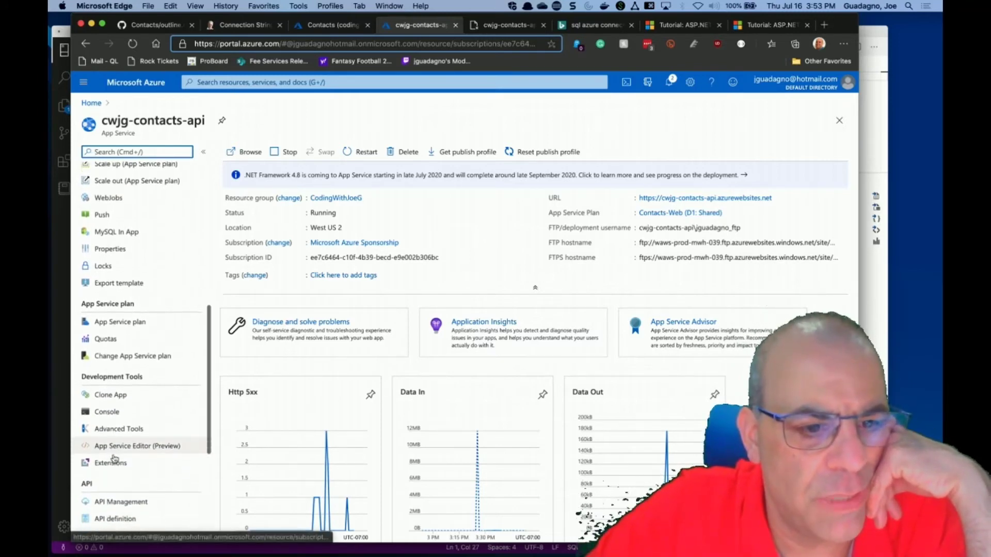
pyautogui.scroll(3, 115, 459)
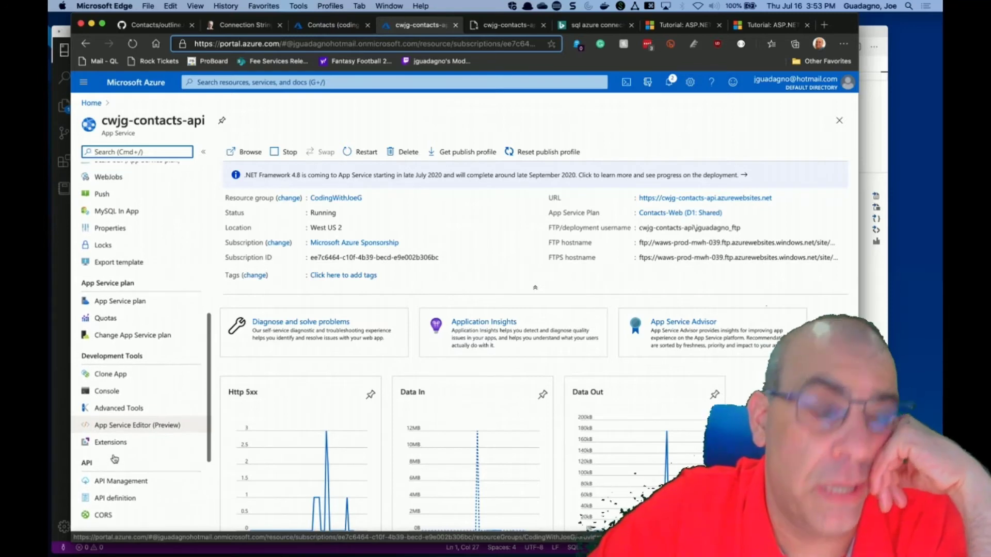
pyautogui.scroll(10, 115, 458)
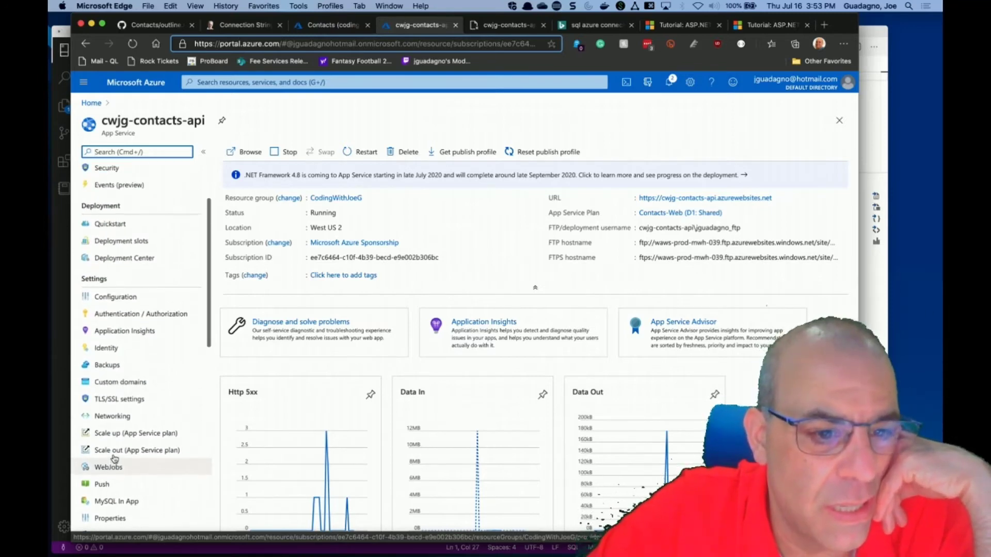
pyautogui.scroll(-20, 115, 458)
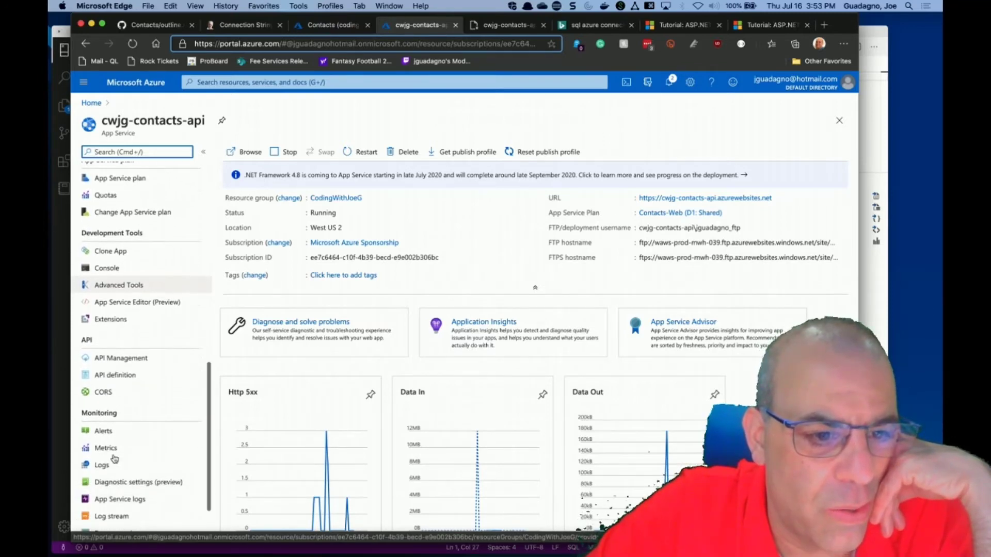
pyautogui.scroll(-2, 114, 459)
# Open cwjg-contacts-api's App Service logs settings, then its Log stream.
pyautogui.click(117, 425)
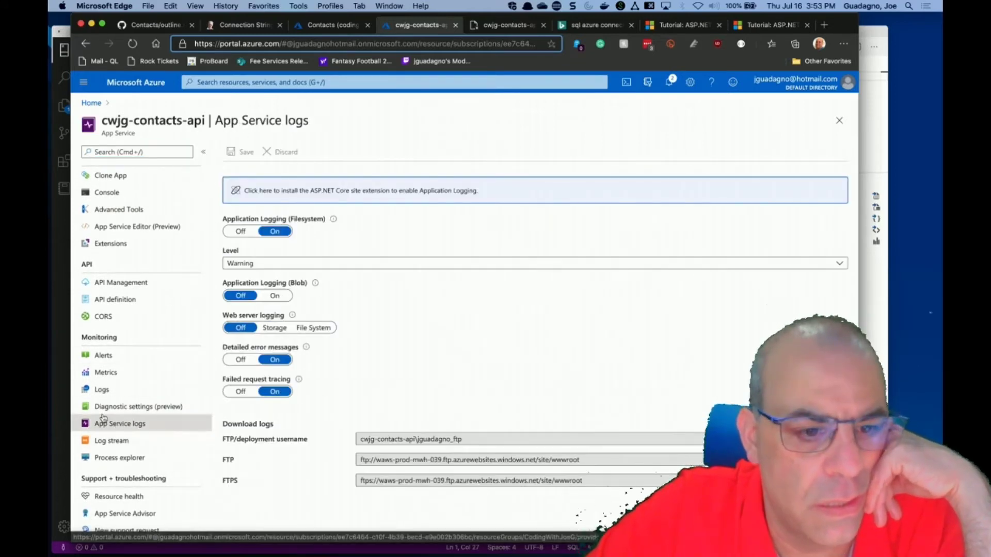
pyautogui.click(108, 440)
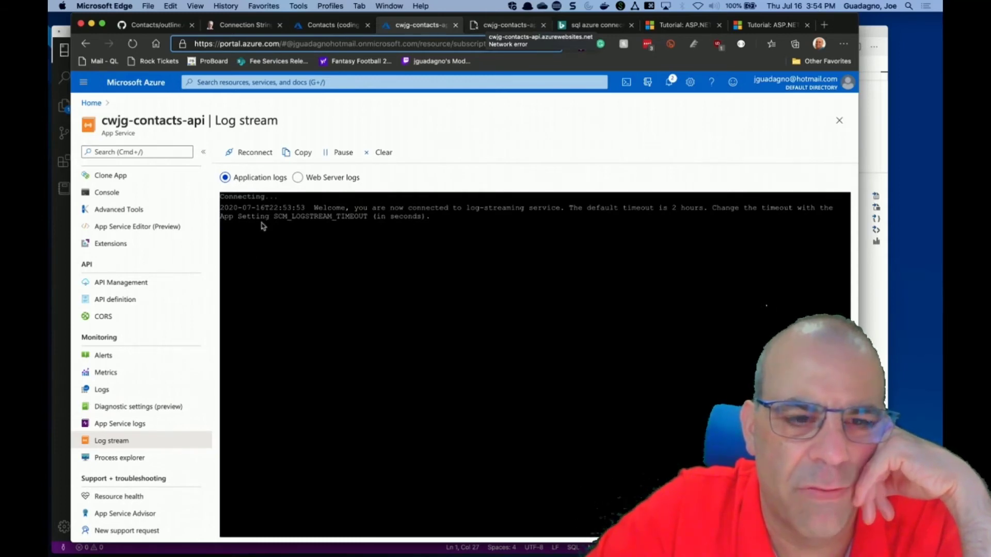
# Reload the failing /Contacts page to reproduce the HTTP 500, then return to the log stream.
pyautogui.click(483, 26)
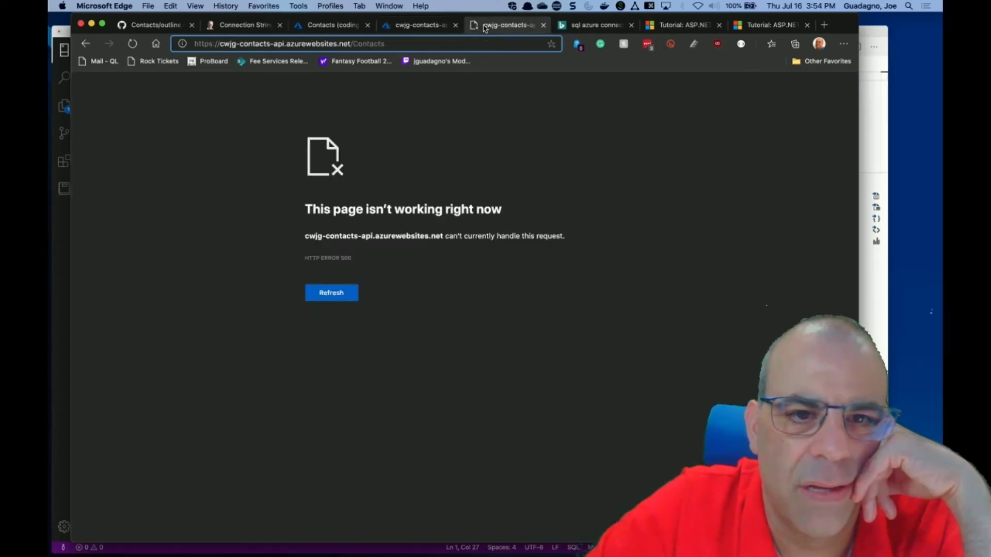
pyautogui.click(133, 45)
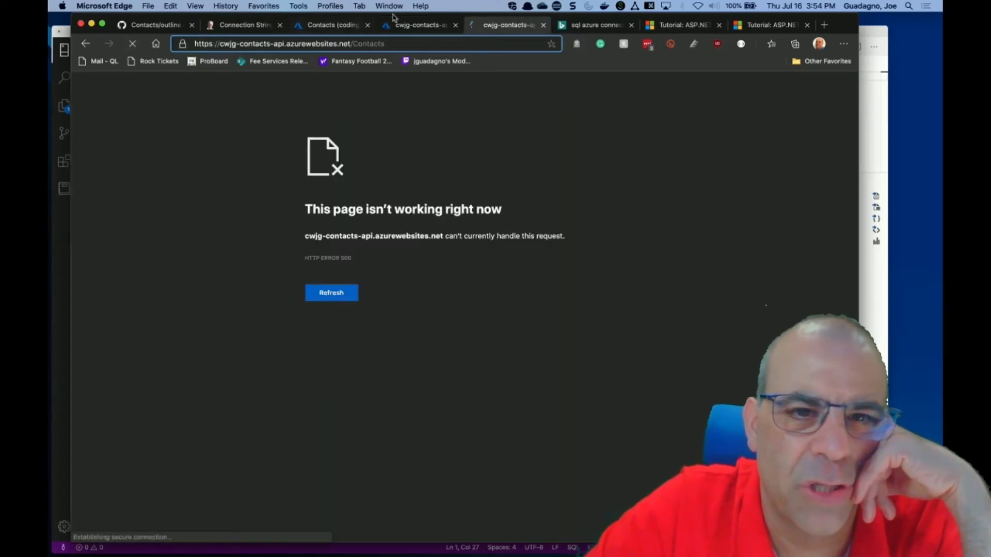
pyautogui.click(419, 26)
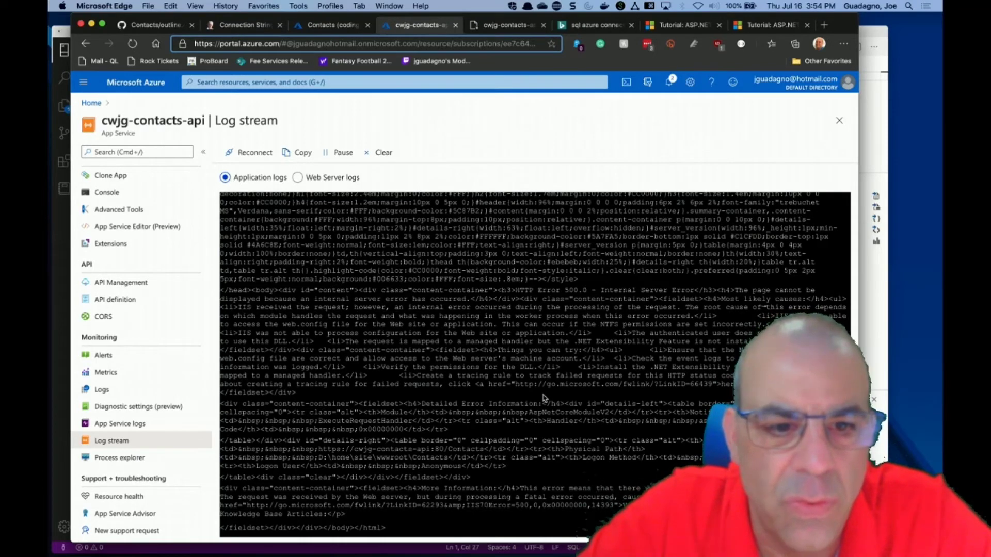
# Highlight the managed handler error in the log stream, then check the overview's Http 5xx chart.
pyautogui.scroll(1, 543, 397)
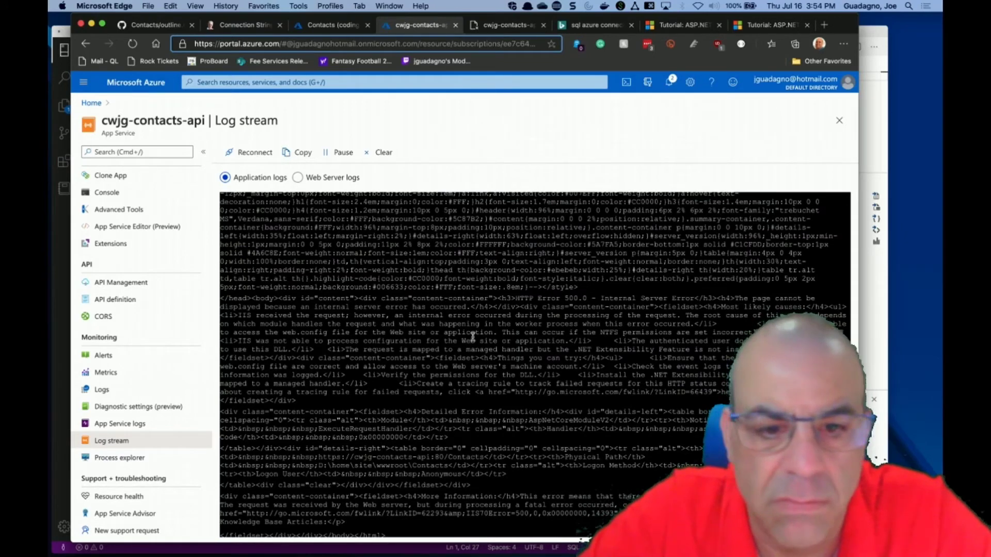
pyautogui.moveTo(343, 349); pyautogui.dragTo(732, 349)
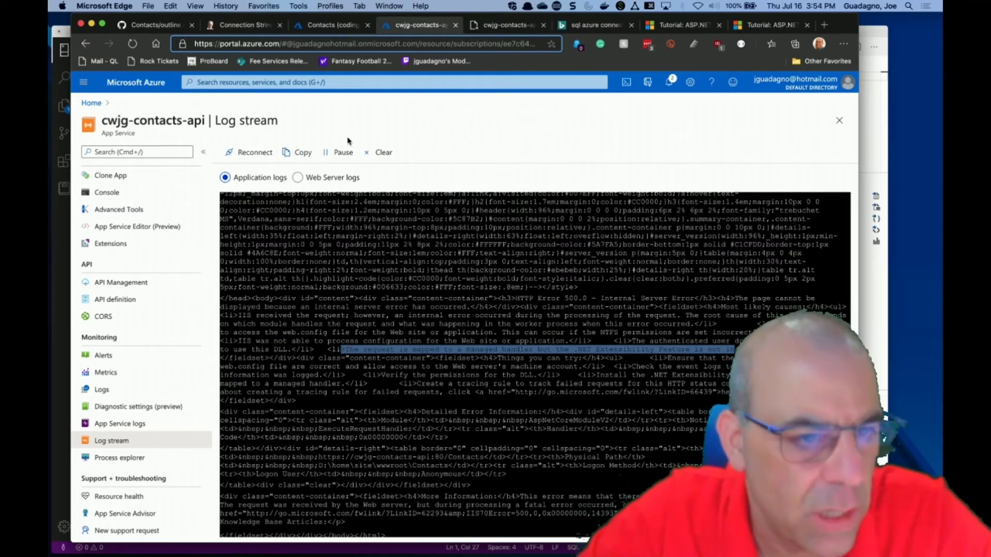
pyautogui.scroll(10, 121, 277)
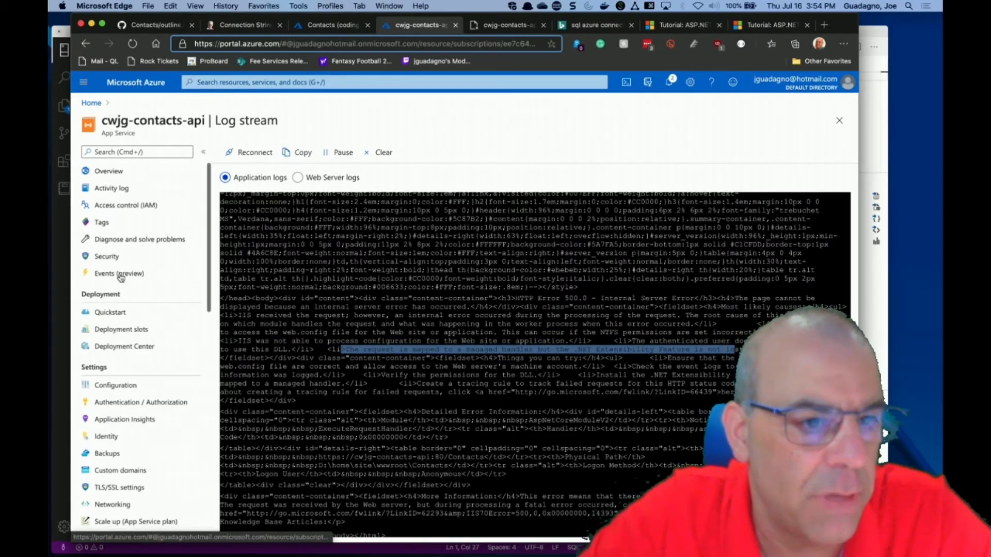
pyautogui.click(106, 172)
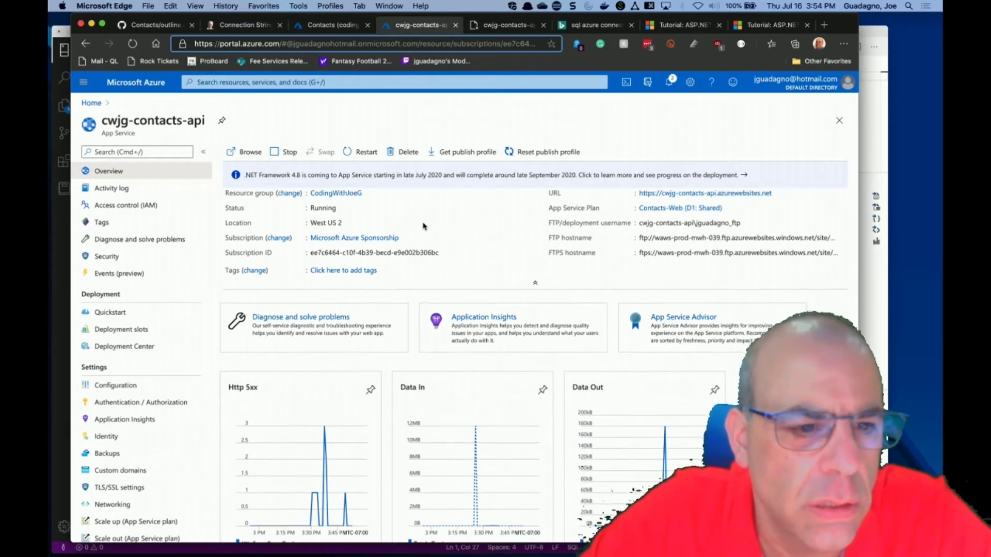
pyautogui.scroll(-4, 423, 227)
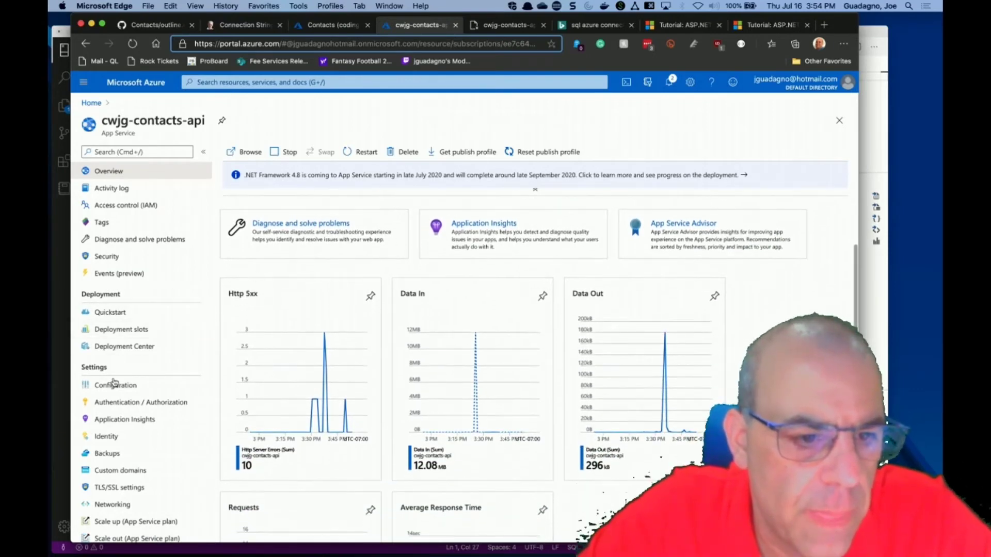
# In General settings, keep .NET Core and Integrated pipeline, and set HTTP version to 2.0.
pyautogui.click(114, 385)
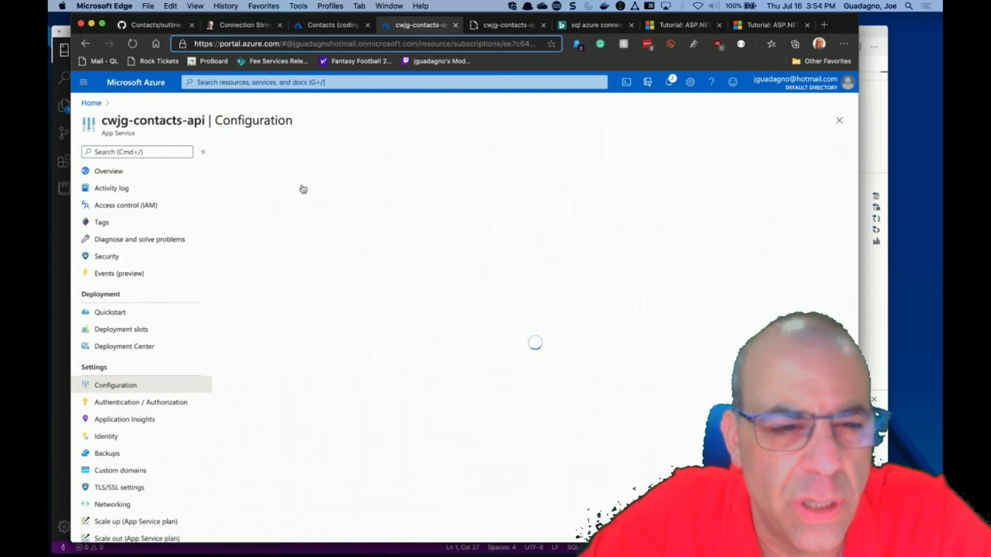
pyautogui.click(324, 194)
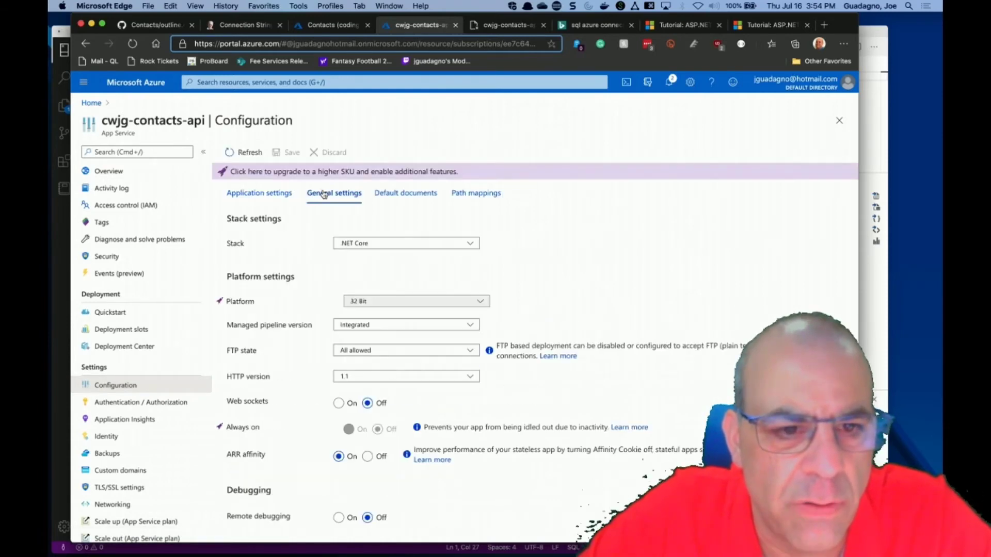
pyautogui.click(354, 243)
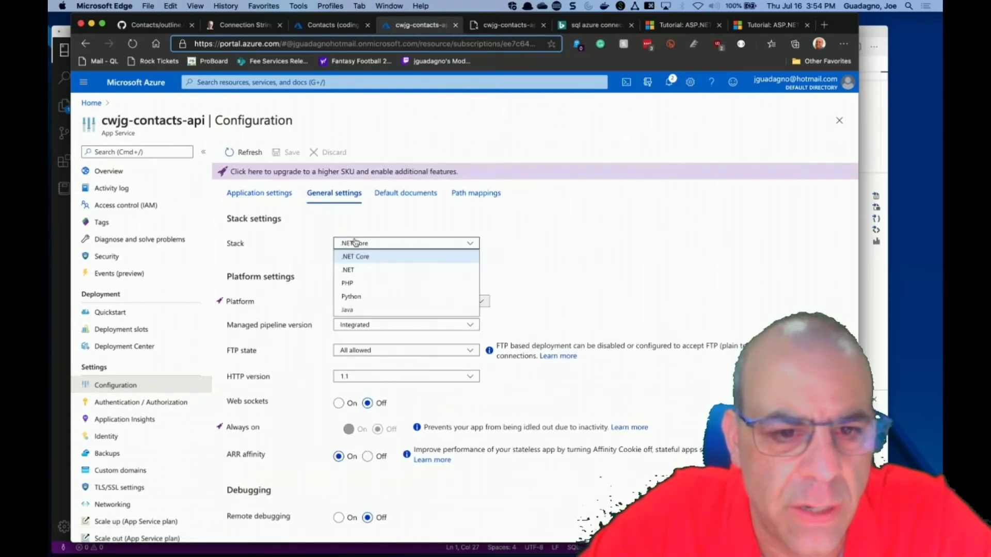
pyautogui.click(549, 241)
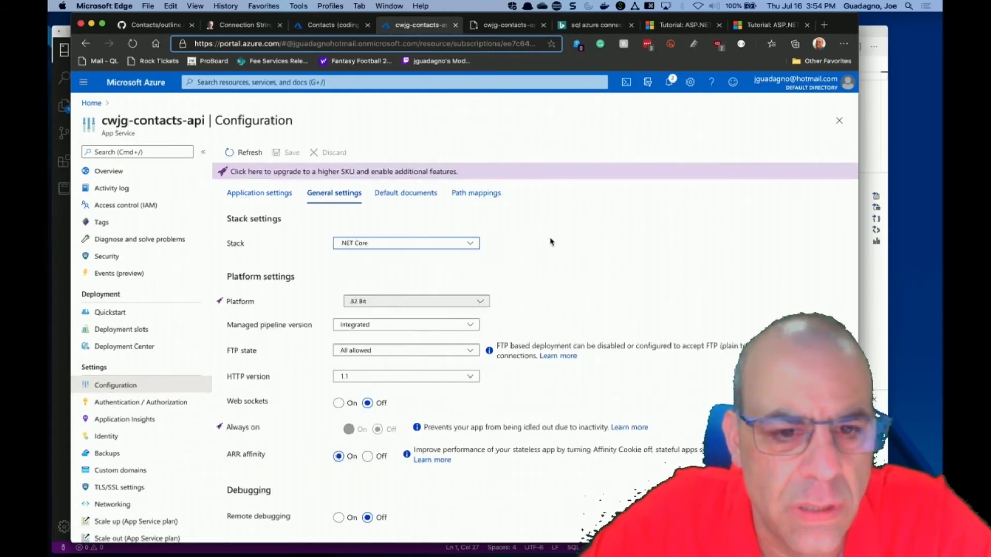
pyautogui.click(467, 324)
pyautogui.click(557, 316)
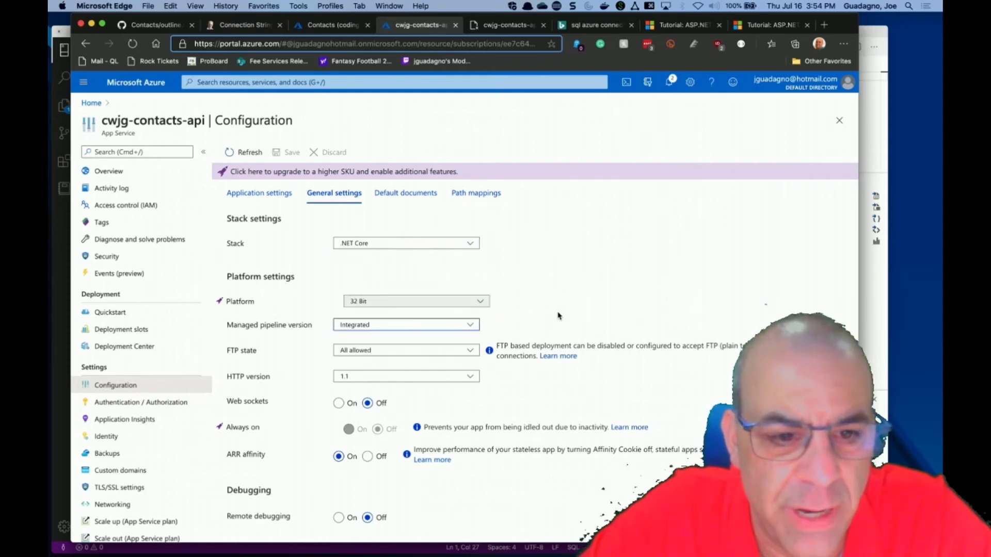
pyautogui.click(470, 378)
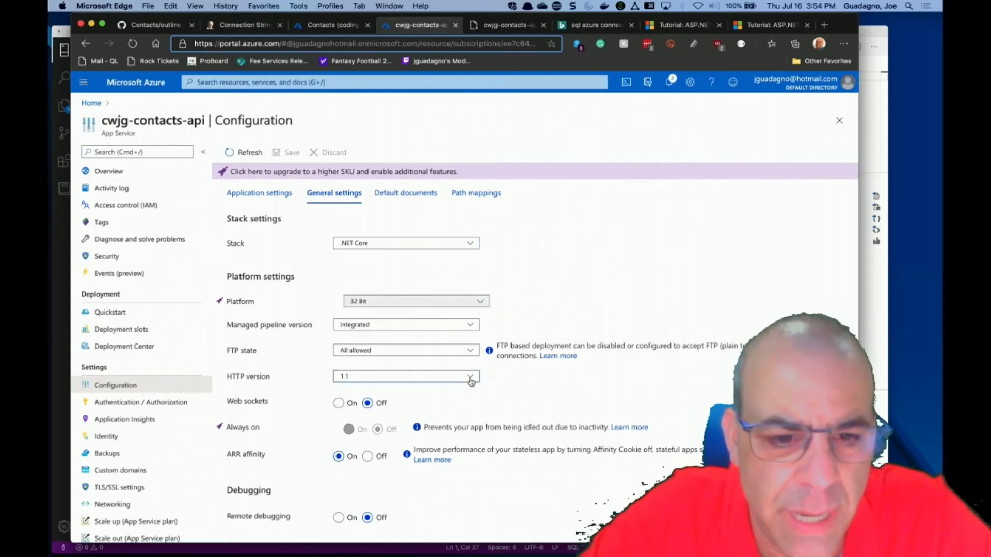
pyautogui.click(460, 398)
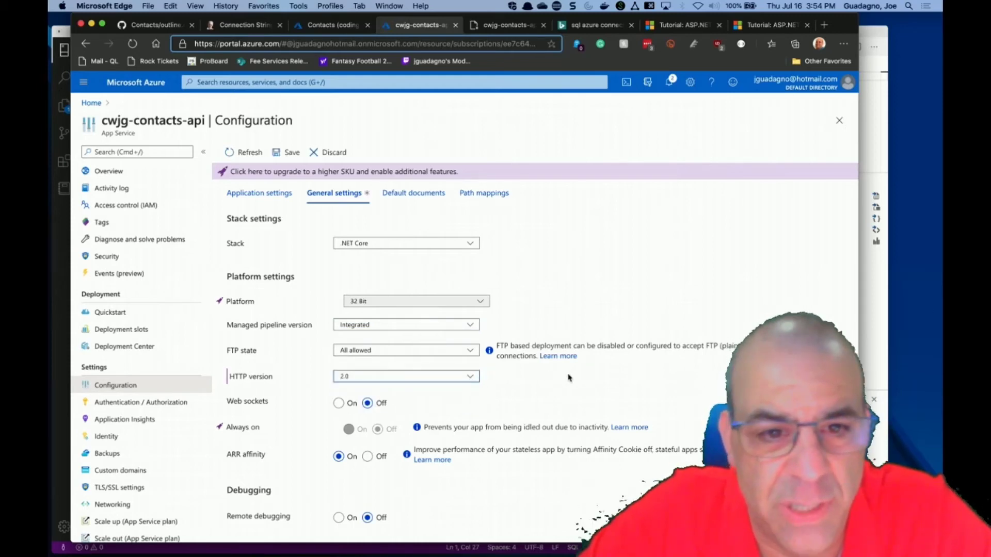
# Save the general settings, accept the app restart, and go to Authentication / Authorization.
pyautogui.scroll(-3, 568, 377)
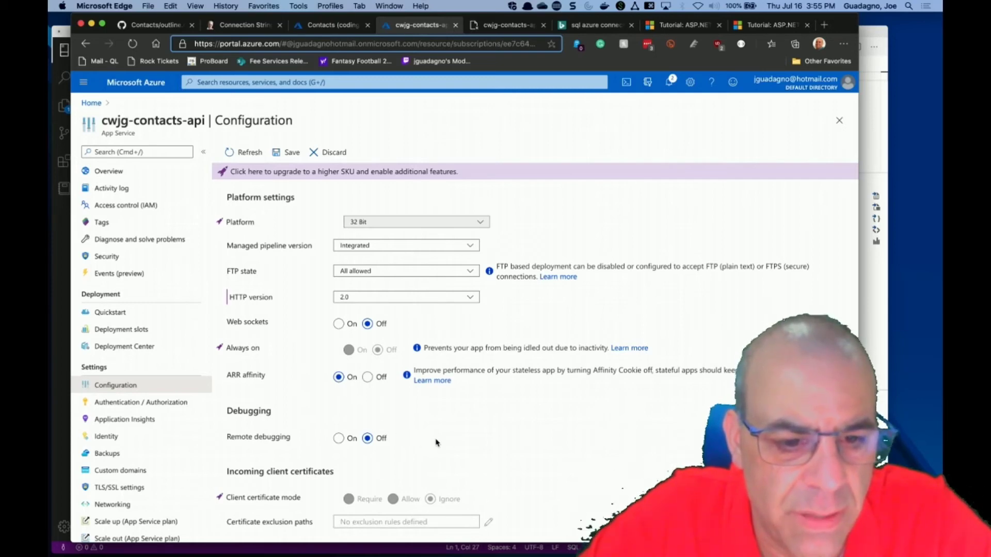
pyautogui.scroll(3, 436, 443)
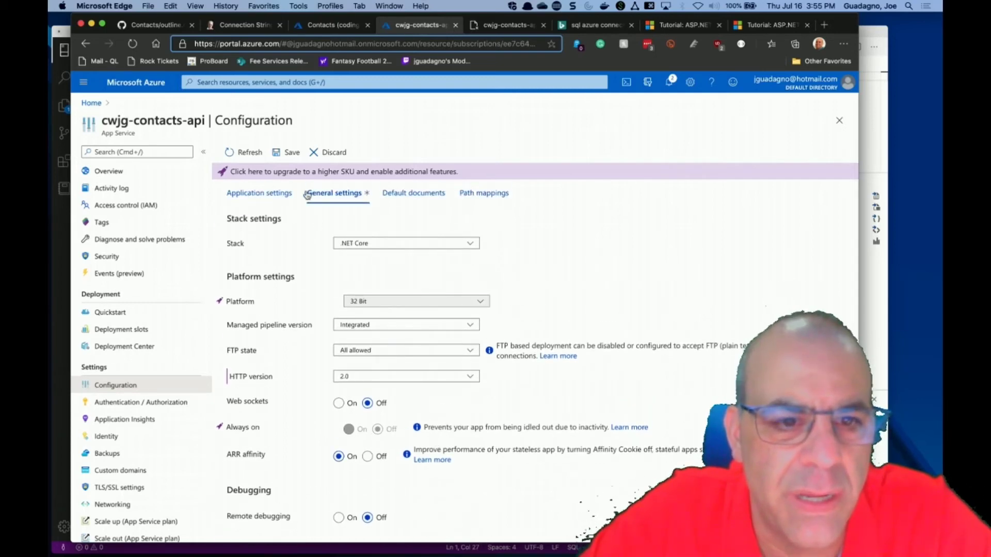
pyautogui.click(287, 153)
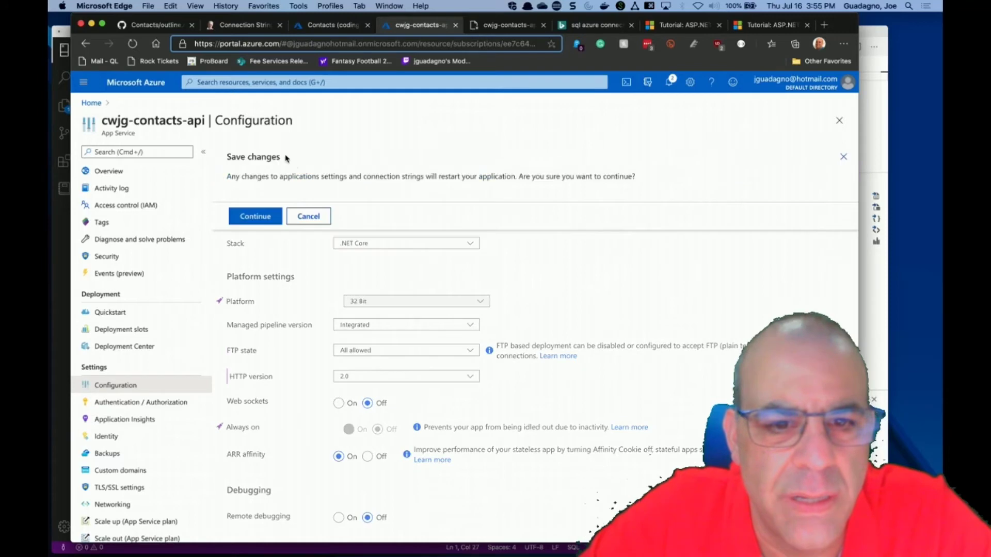
pyautogui.click(251, 217)
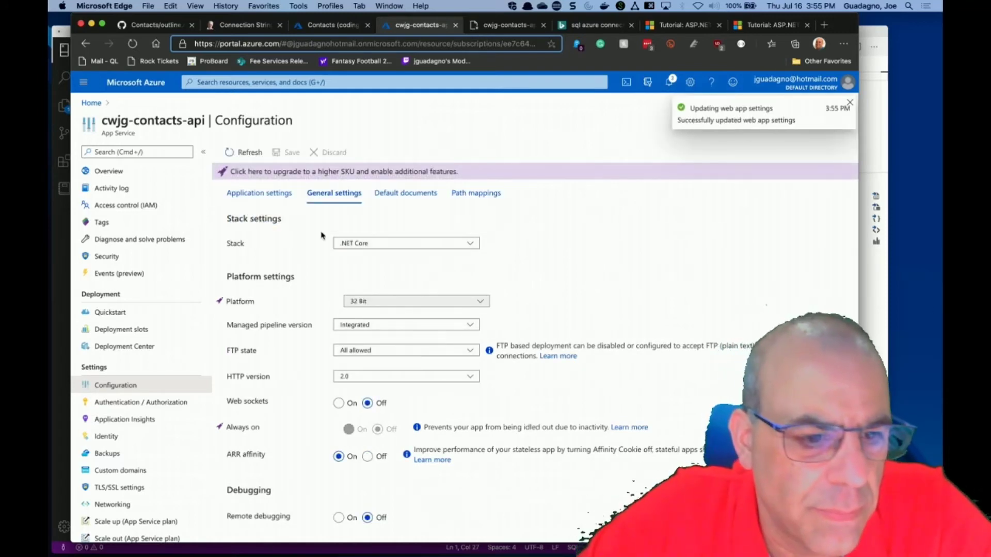
pyautogui.click(155, 405)
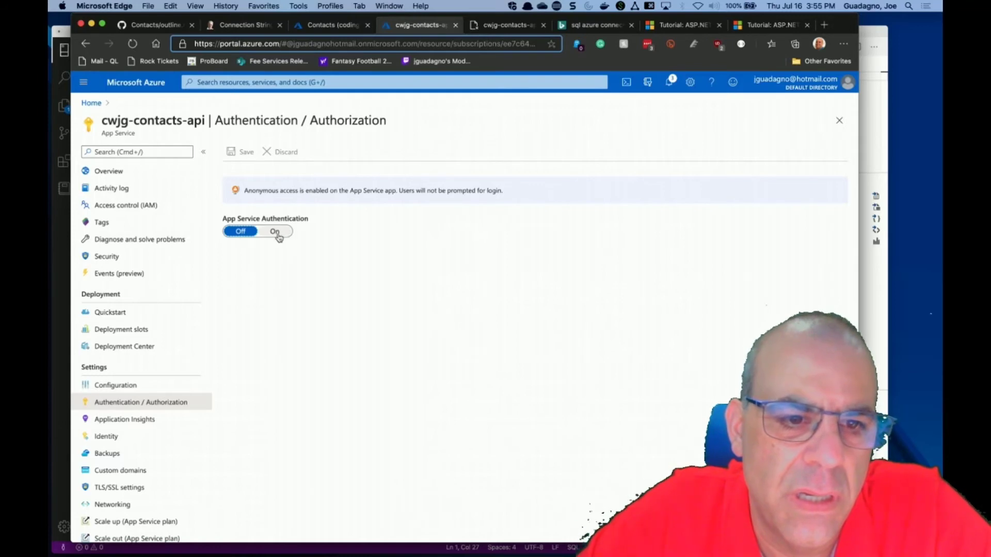
# Turn App Service Authentication On, review the Microsoft provider's scopes, then leave without saving.
pyautogui.click(276, 233)
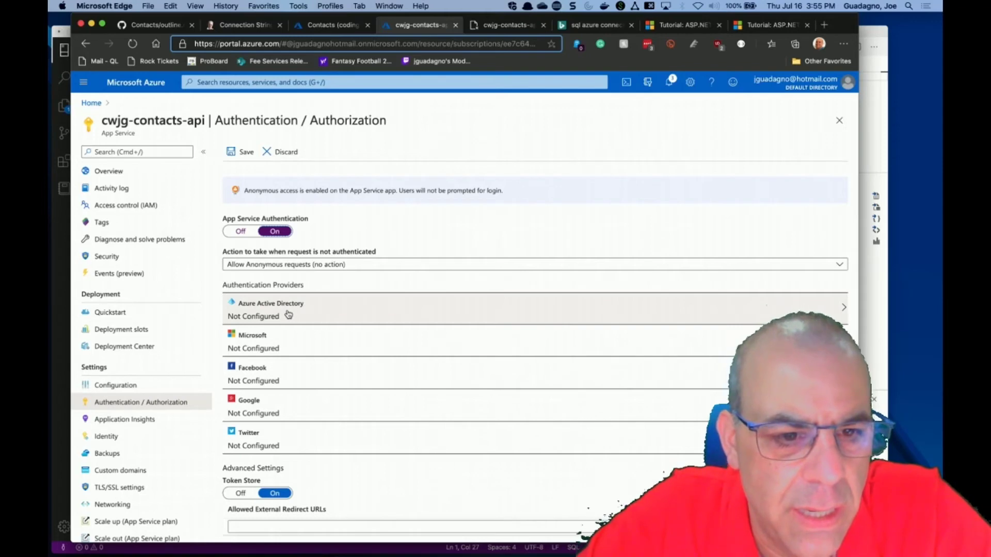
pyautogui.click(274, 347)
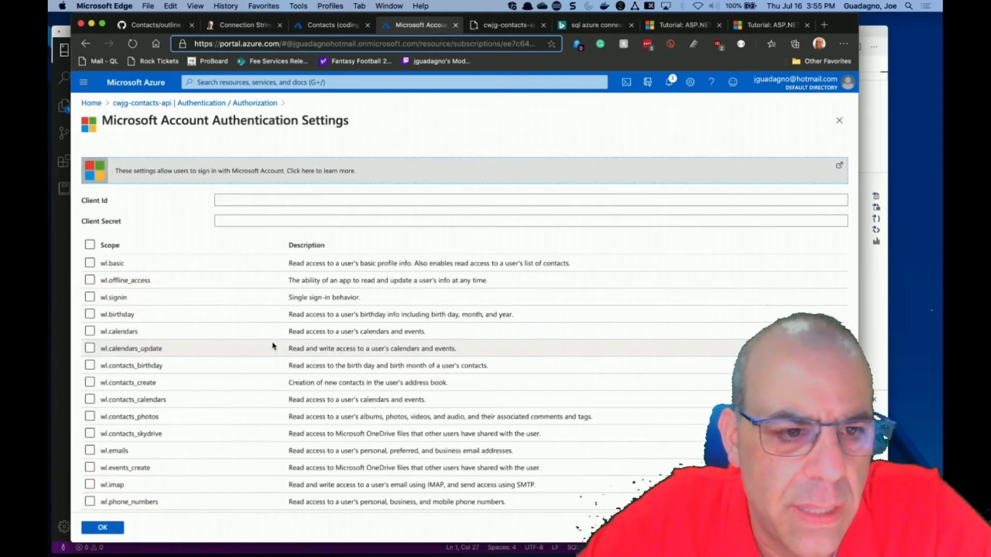
pyautogui.scroll(-3, 273, 346)
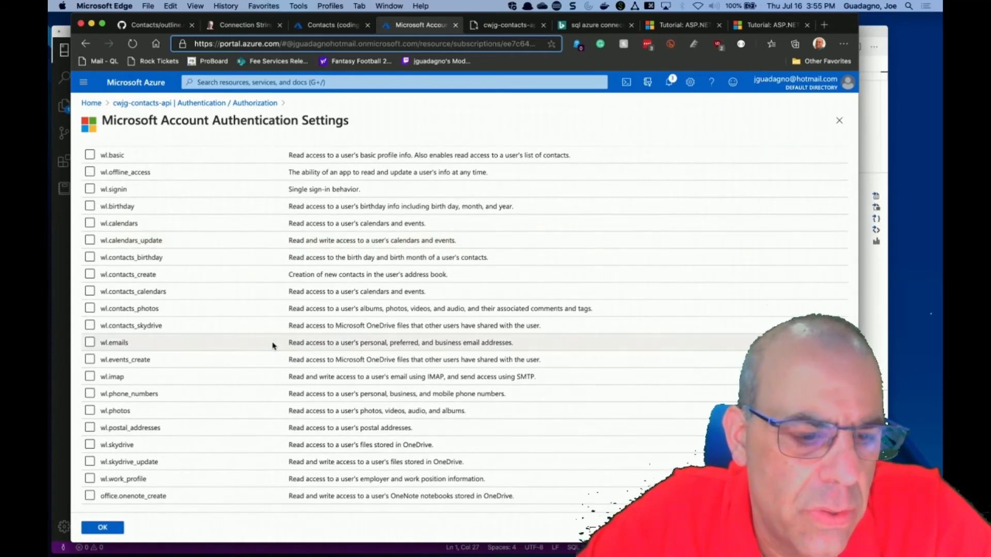
pyautogui.scroll(3, 274, 346)
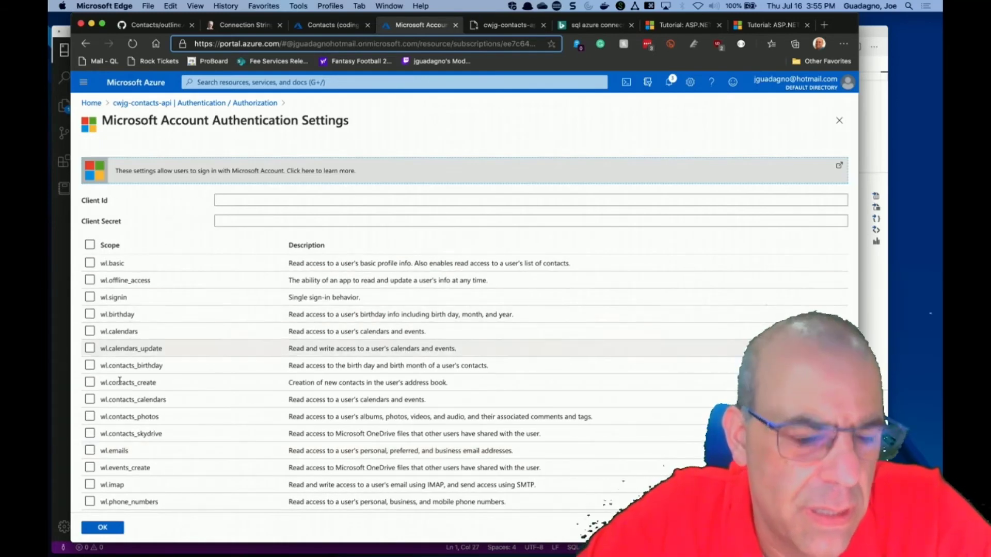
pyautogui.click(86, 44)
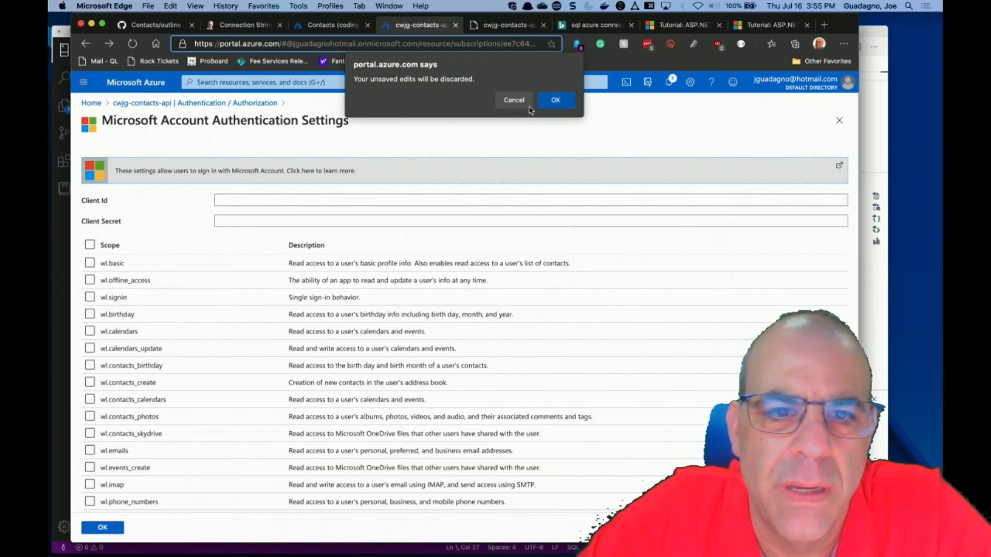
# Discard the unsaved authentication edits and look over the Identity and Backups settings.
pyautogui.click(553, 103)
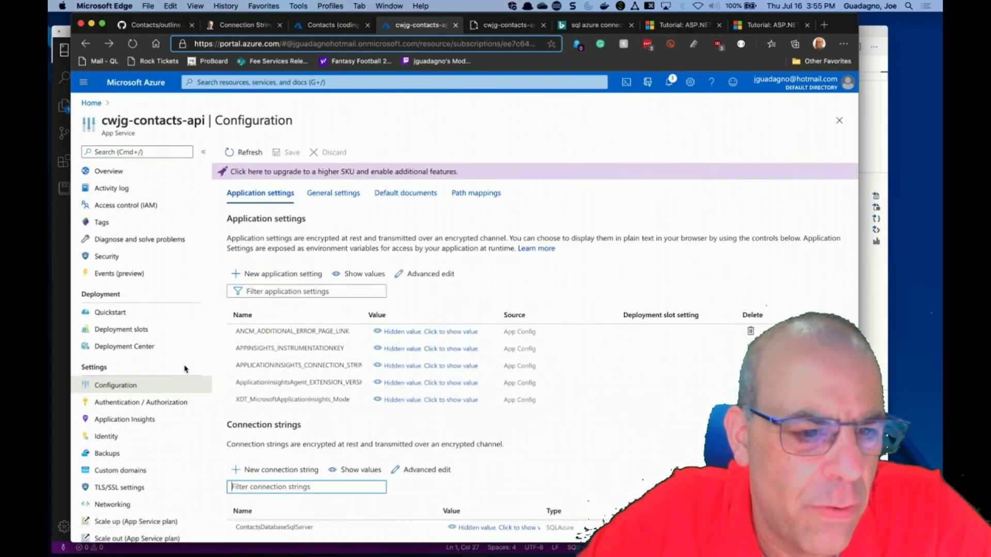
pyautogui.scroll(-5, 176, 375)
pyautogui.click(114, 328)
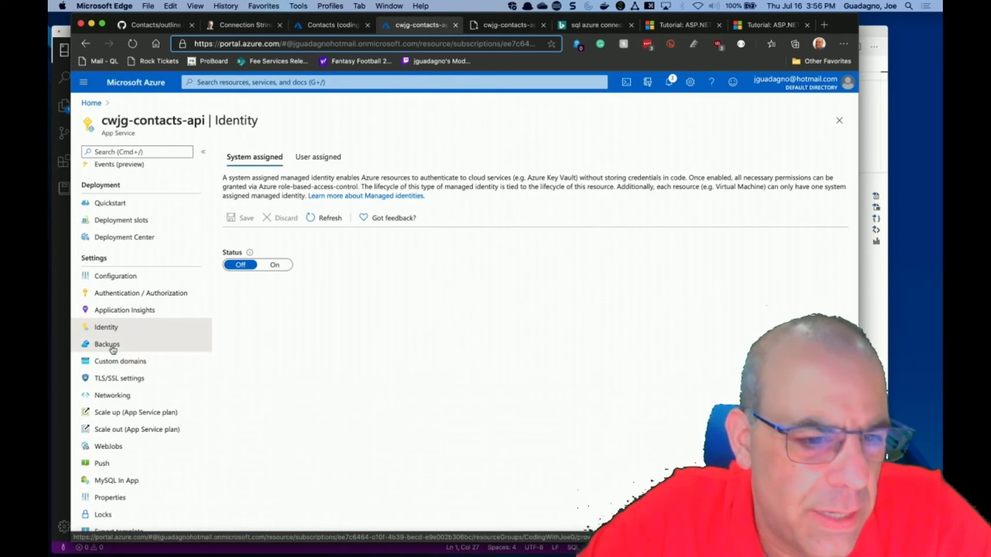
pyautogui.click(109, 344)
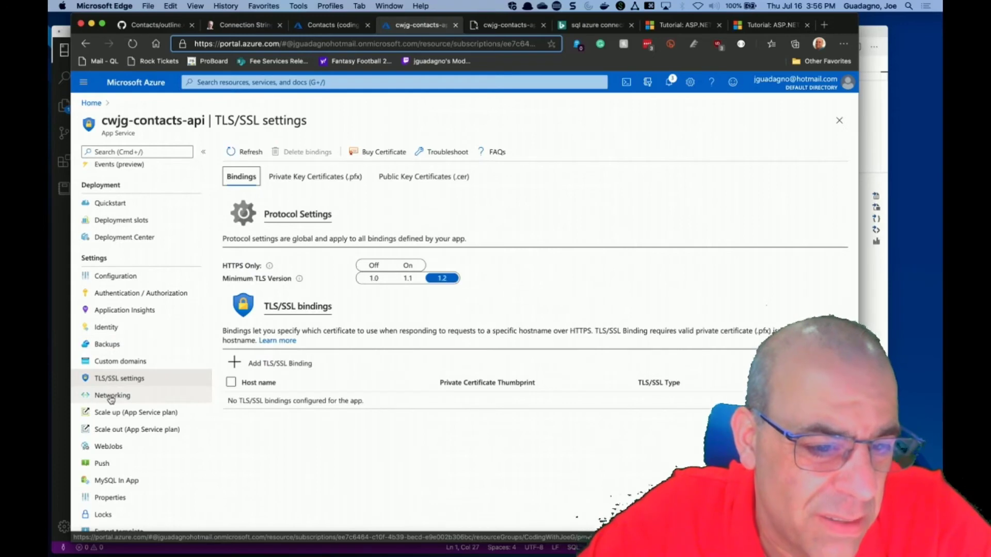
# Review the app's Properties, then open the Contacts-Web App Service plan.
pyautogui.scroll(-3, 109, 403)
pyautogui.click(107, 417)
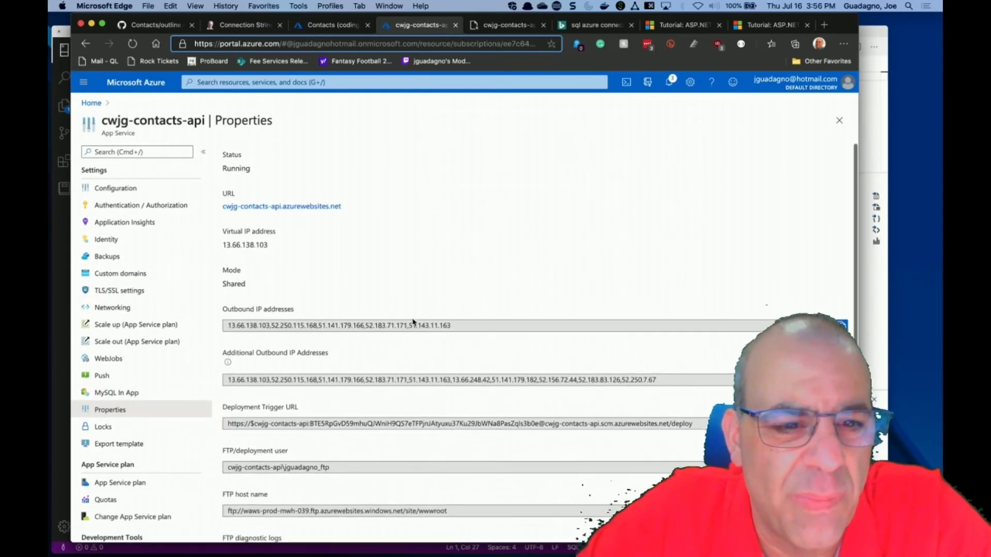
pyautogui.scroll(-1, 408, 325)
pyautogui.scroll(-5, 413, 323)
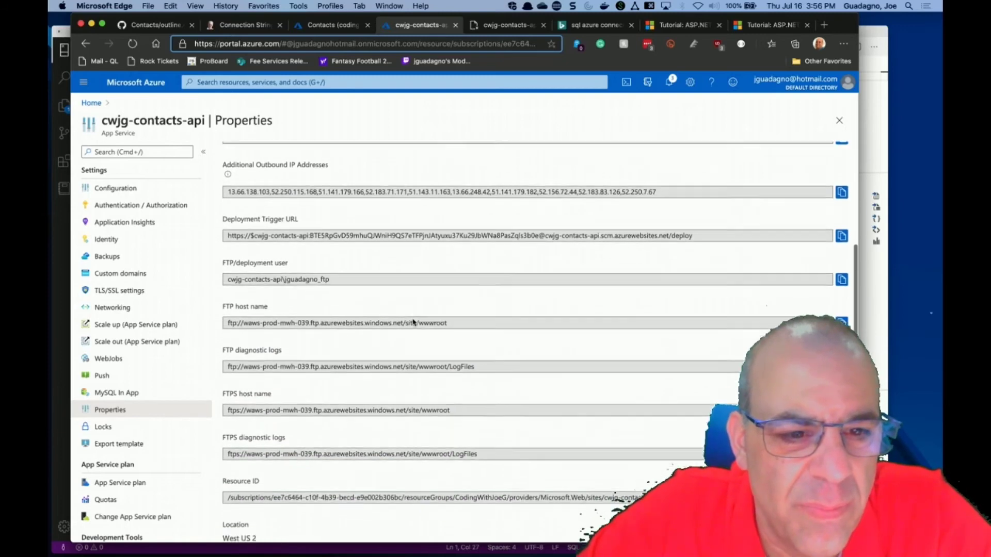
pyautogui.scroll(-2, 413, 322)
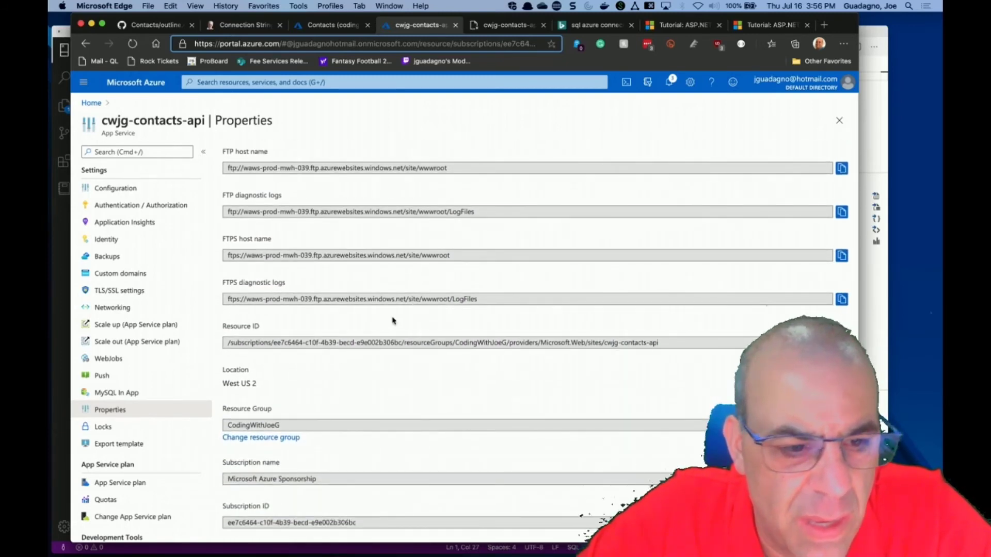
pyautogui.scroll(-3, 166, 432)
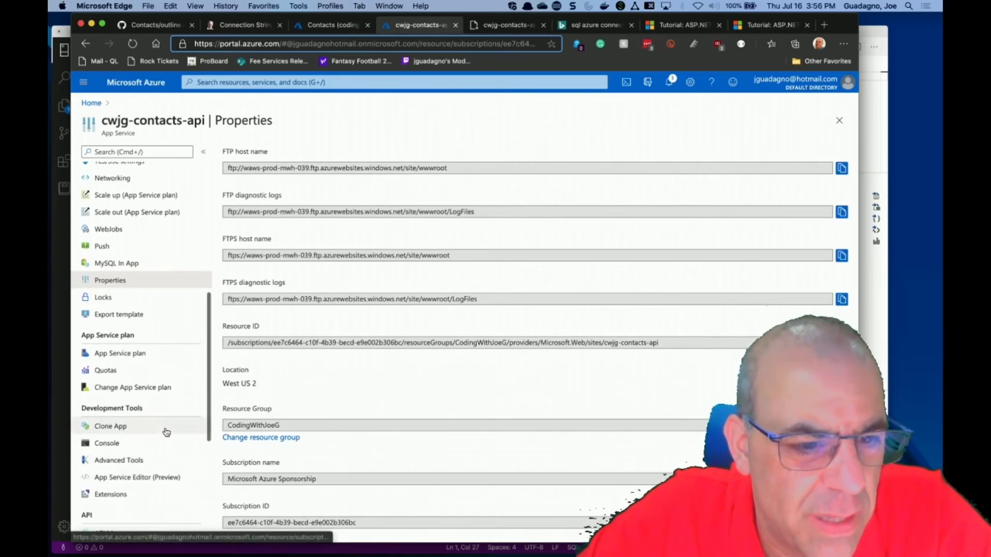
pyautogui.click(133, 353)
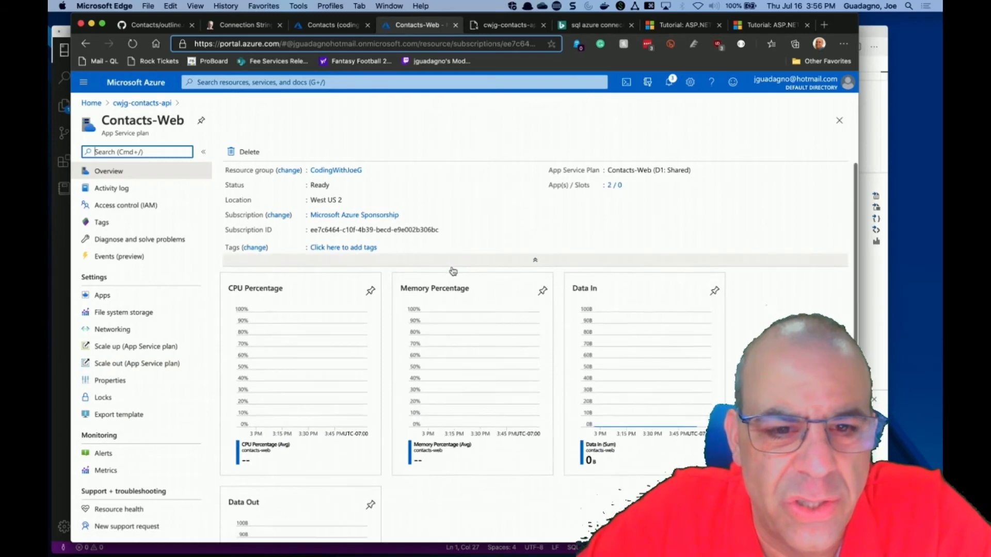
# Return from the plan to the cwjg-contacts-api overview and browse the Quickstart guides.
pyautogui.scroll(-5, 452, 271)
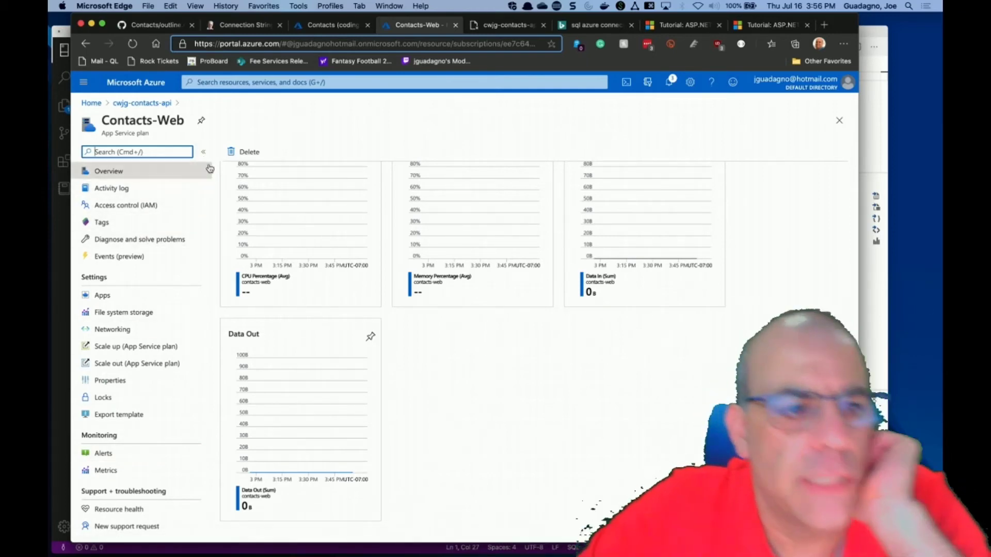
pyautogui.click(126, 176)
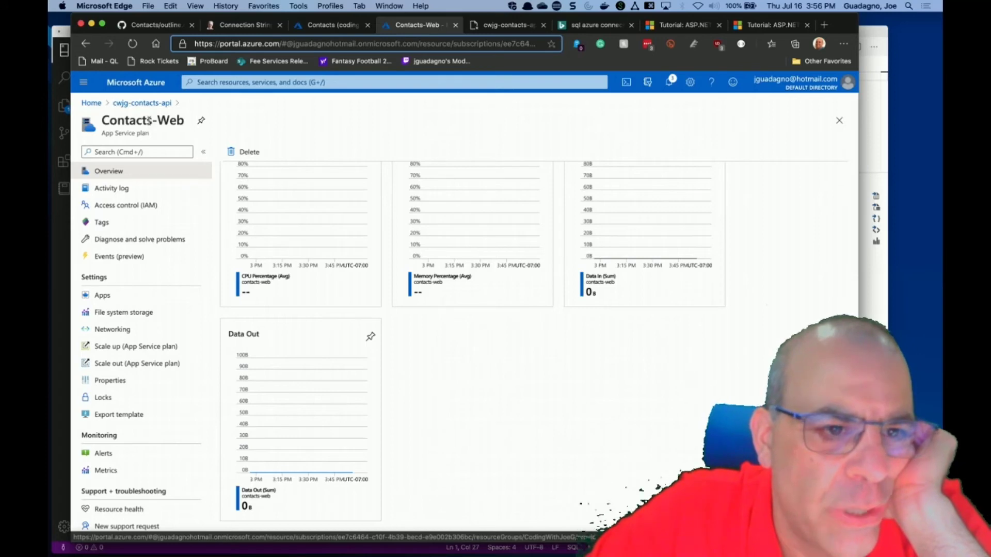
pyautogui.click(150, 102)
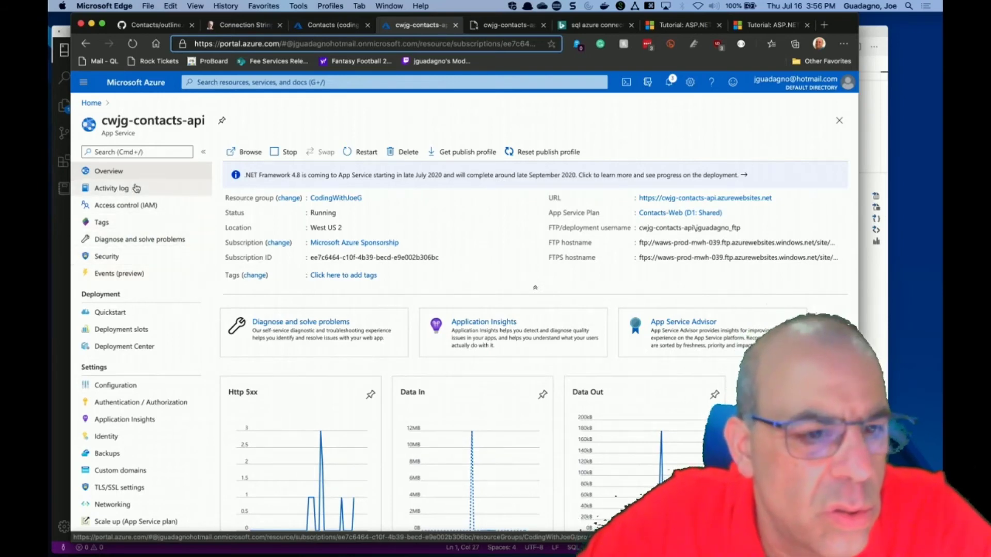
pyautogui.click(124, 315)
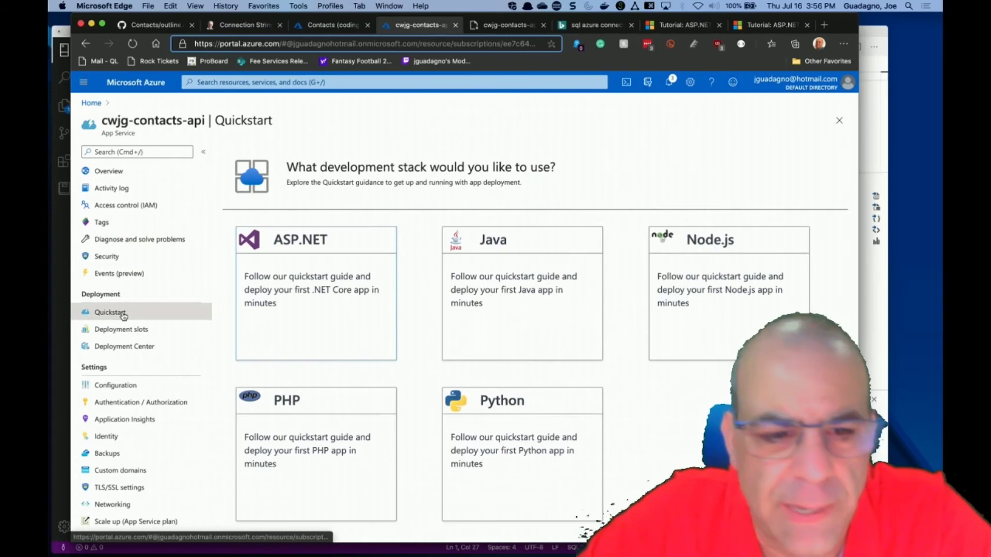
# Check the Deployment Center, open the app's Configuration page, then switch desktops.
pyautogui.click(136, 349)
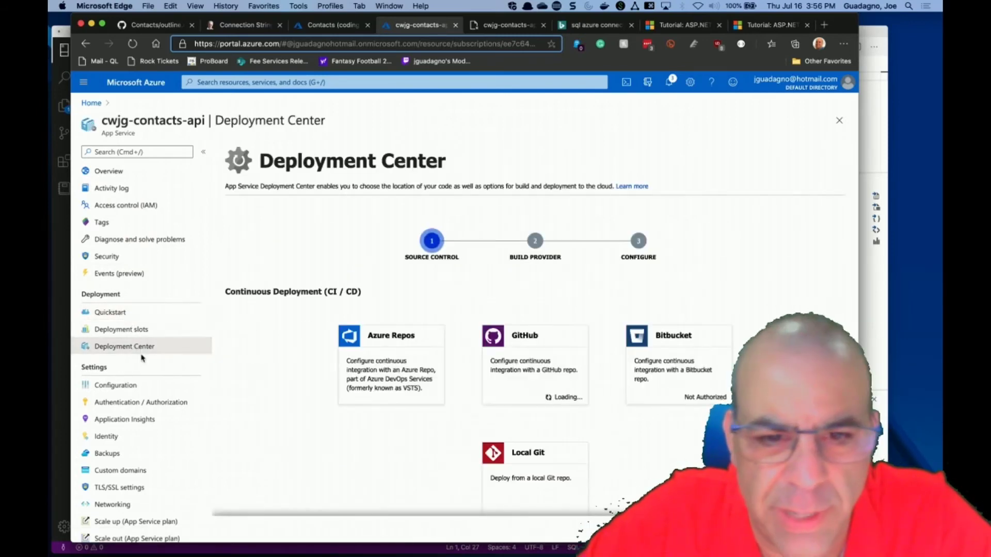
pyautogui.scroll(-3, 143, 358)
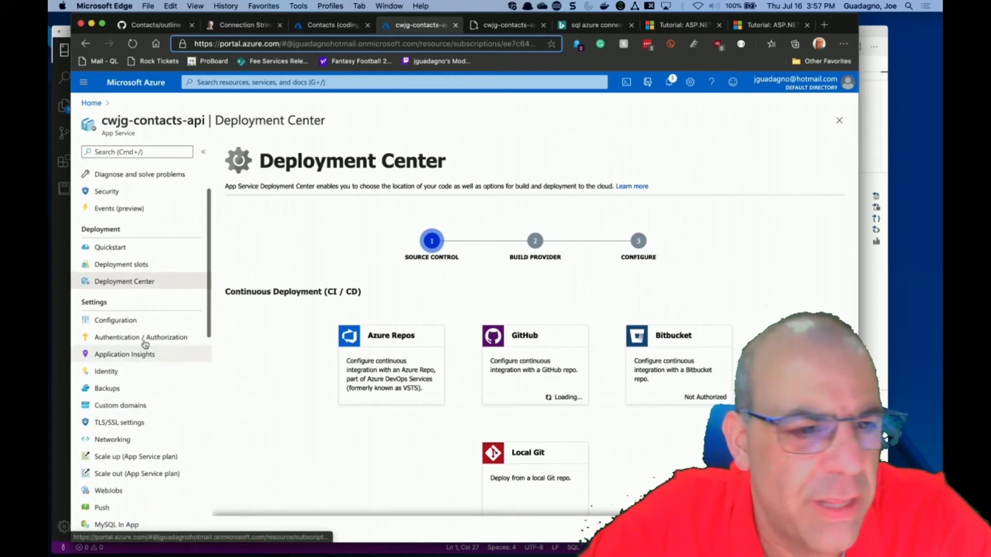
pyautogui.click(161, 325)
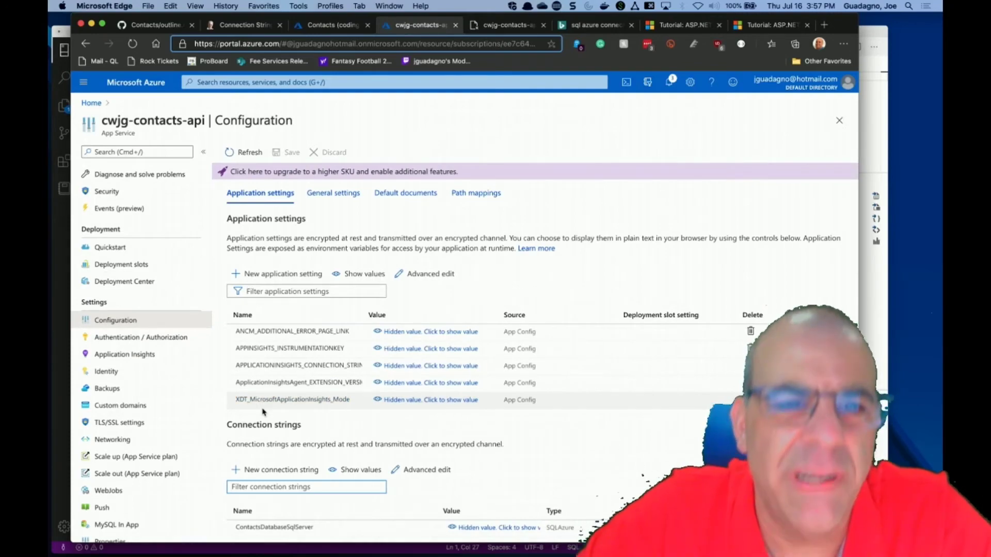
pyautogui.hotkey('ctrl', 'Right')
pyautogui.hotkey('ctrl', 'Right')
# Cut the AzureAd block from appsettings.Development.json and paste it above Logging in appsettings.json.
pyautogui.click(142, 159)
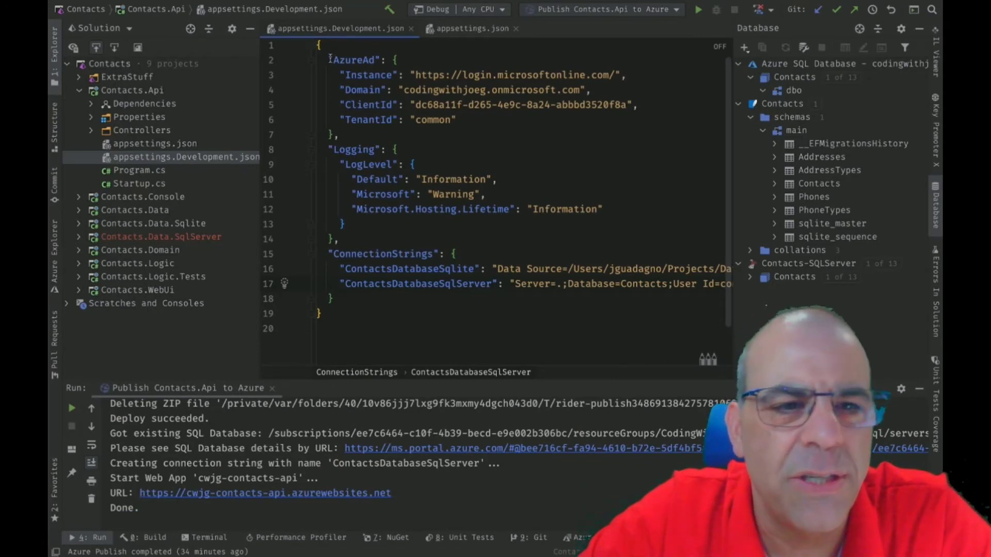
pyautogui.doubleClick(178, 146)
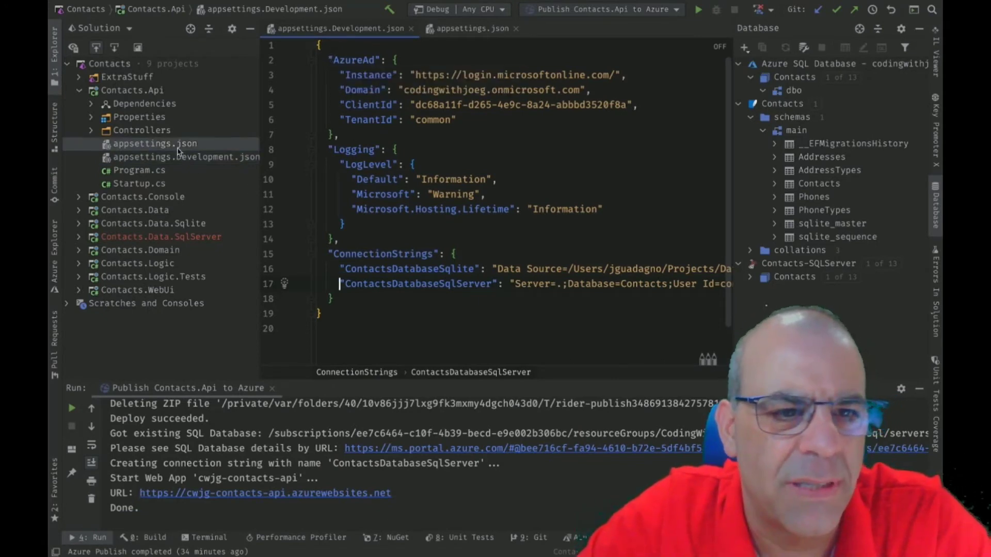
pyautogui.doubleClick(178, 157)
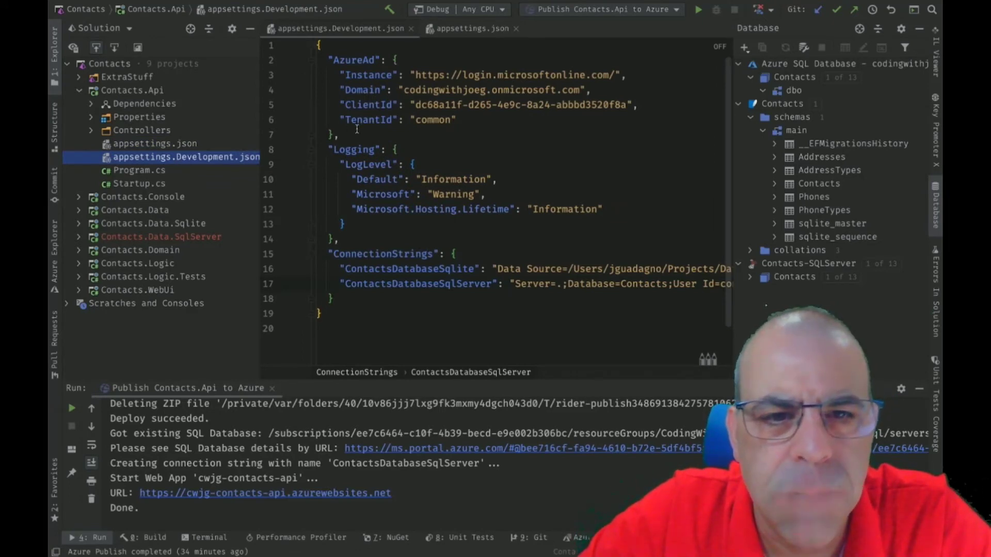
pyautogui.moveTo(357, 130); pyautogui.dragTo(239, 64)
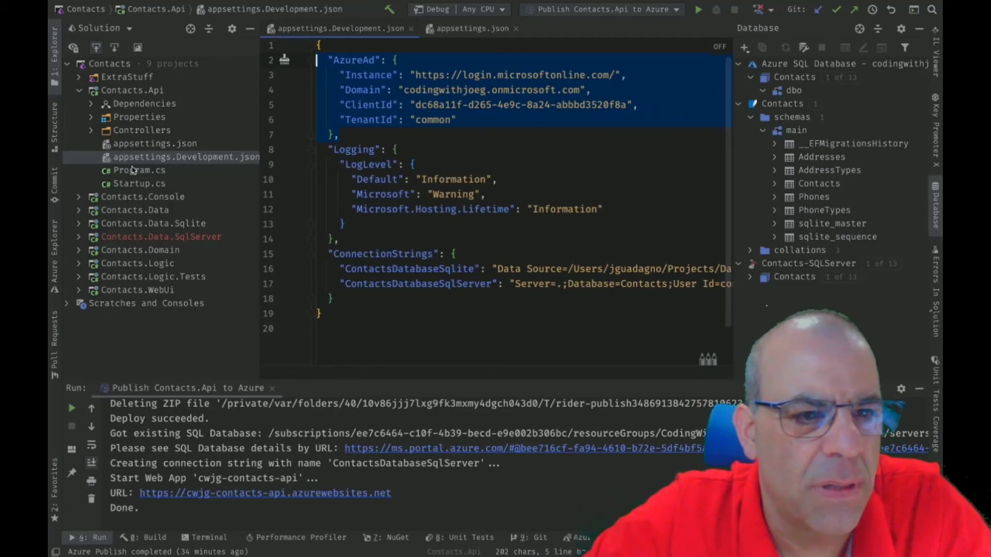
pyautogui.doubleClick(139, 145)
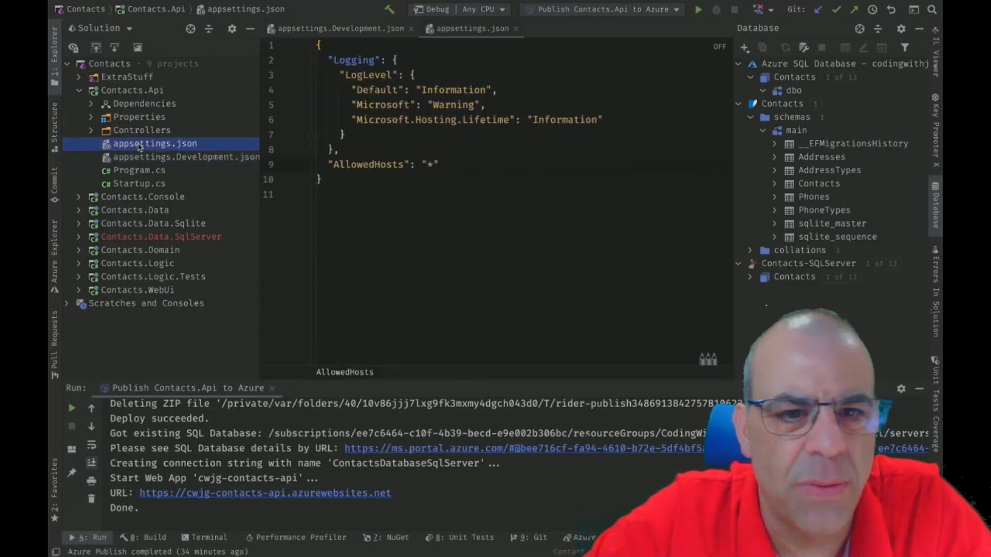
pyautogui.doubleClick(138, 157)
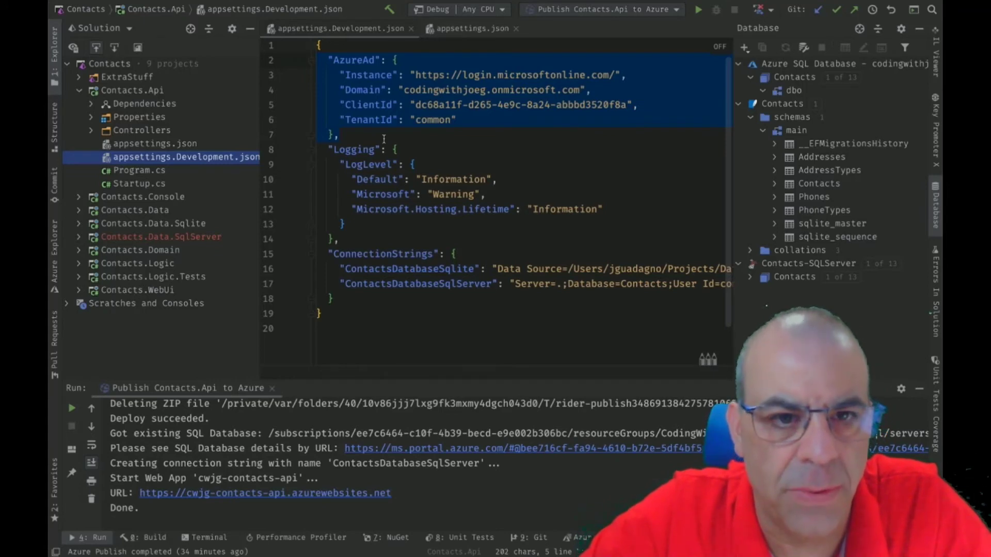
pyautogui.press('super+x')
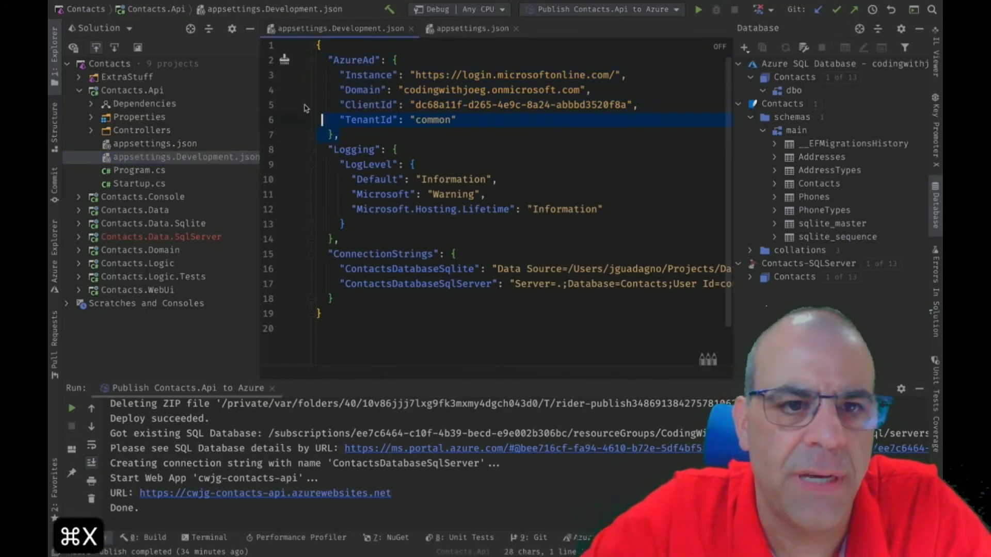
pyautogui.press('Escape')
pyautogui.press('super+x')
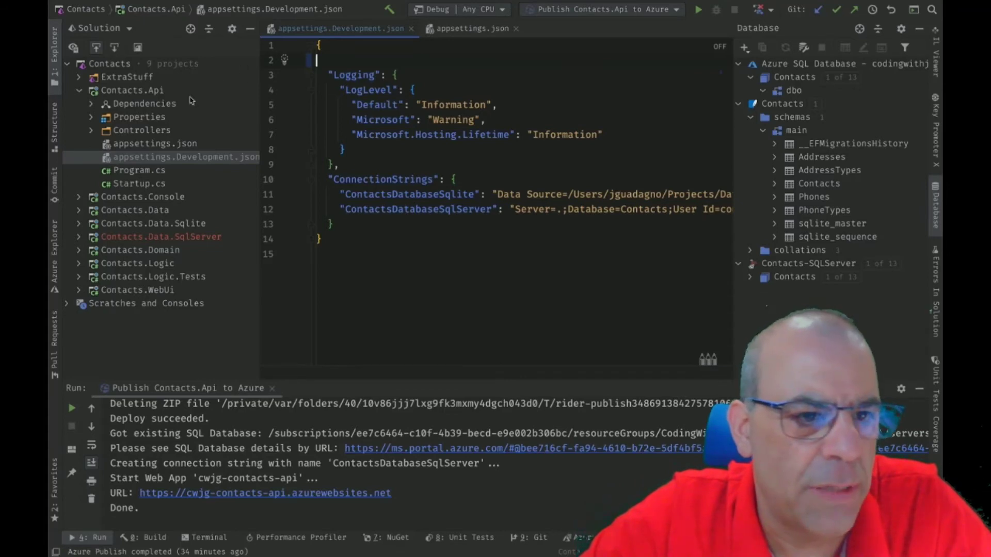
pyautogui.click(149, 144)
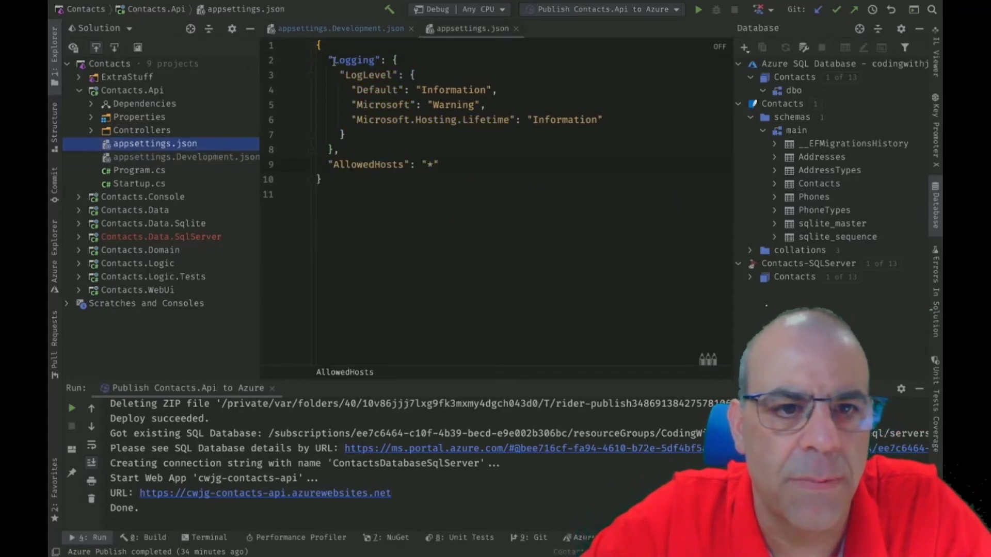
pyautogui.press('super+v')
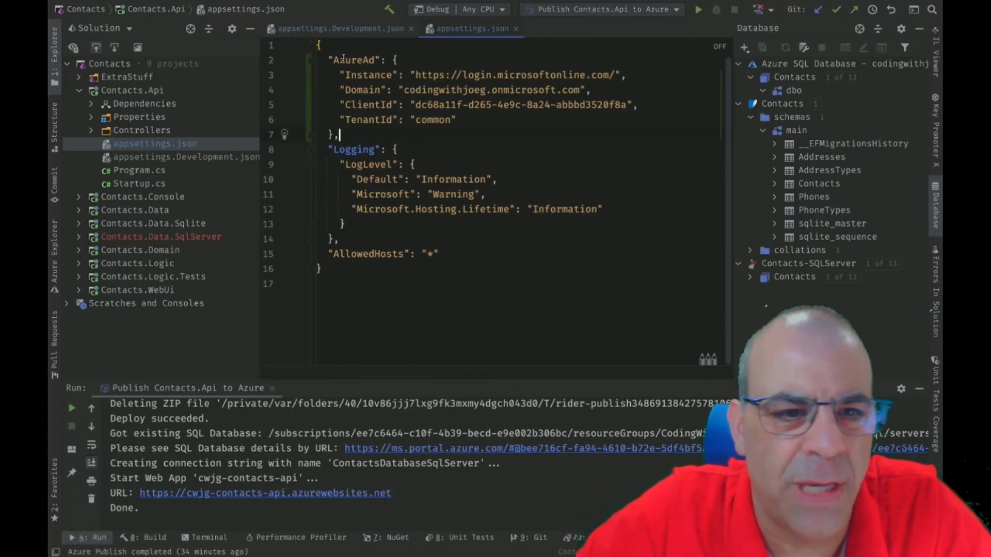
# Copy the ConnectionStrings block into appsettings.json after Logging, adding the separating comma.
pyautogui.click(175, 158)
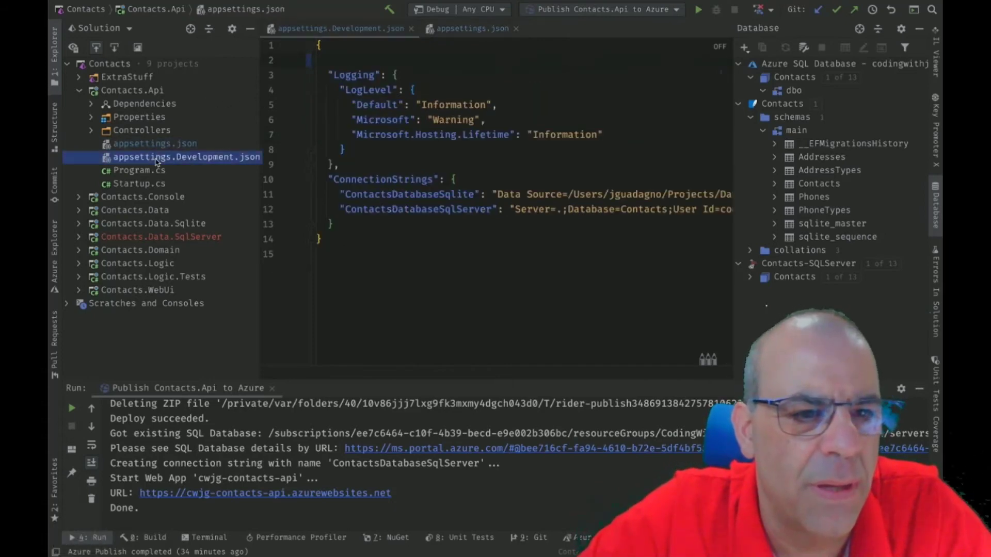
pyautogui.moveTo(349, 222); pyautogui.dragTo(283, 180)
pyautogui.press('super+c')
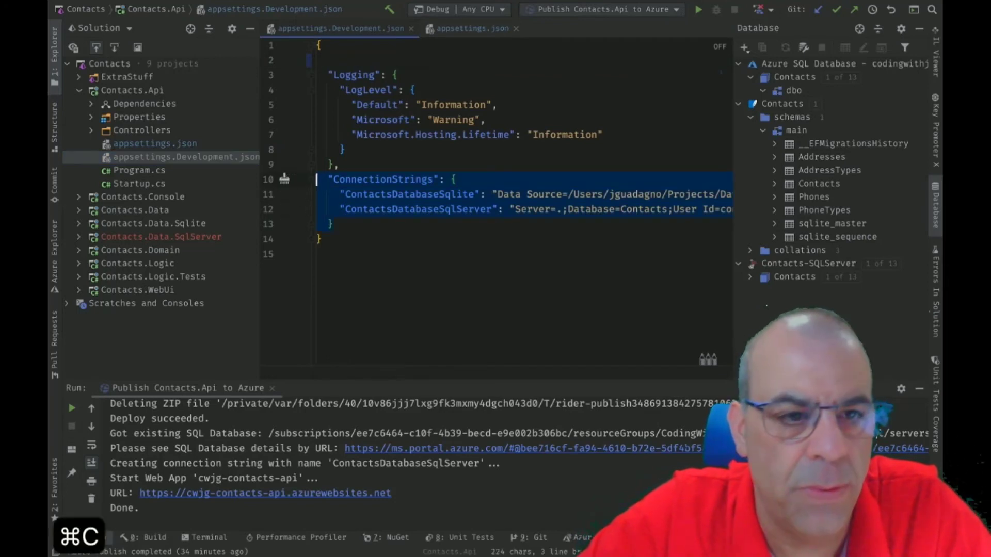
pyautogui.click(155, 143)
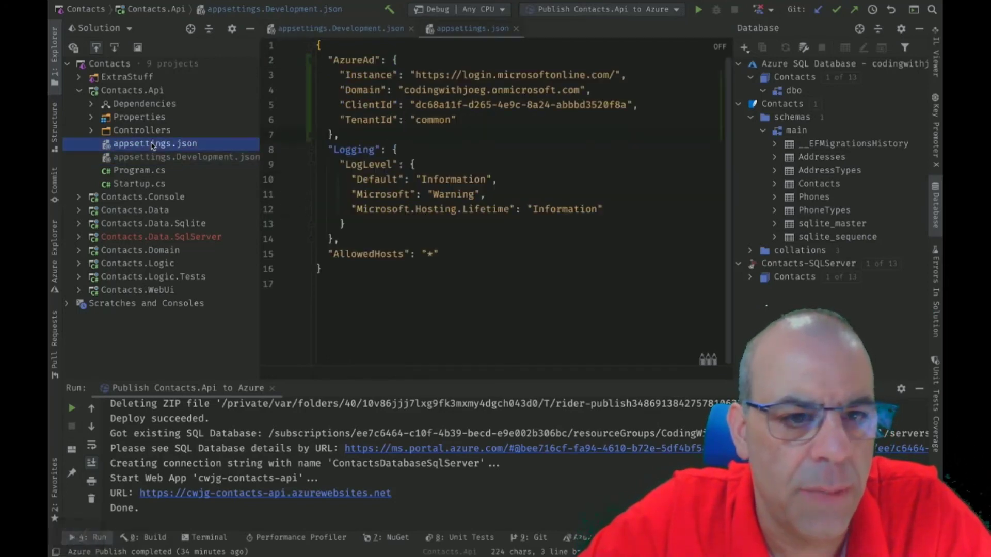
pyautogui.click(463, 247)
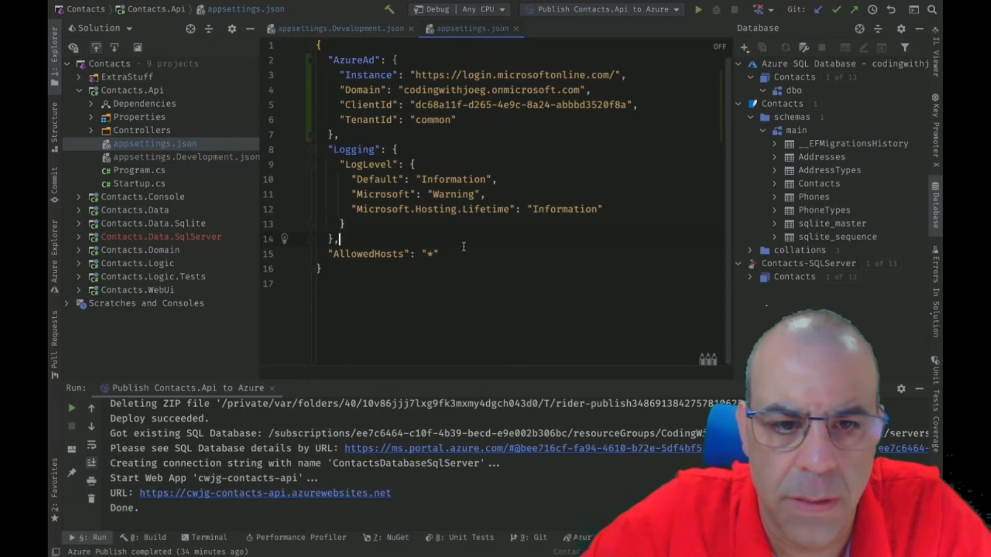
pyautogui.press('Return')
pyautogui.press('super+v')
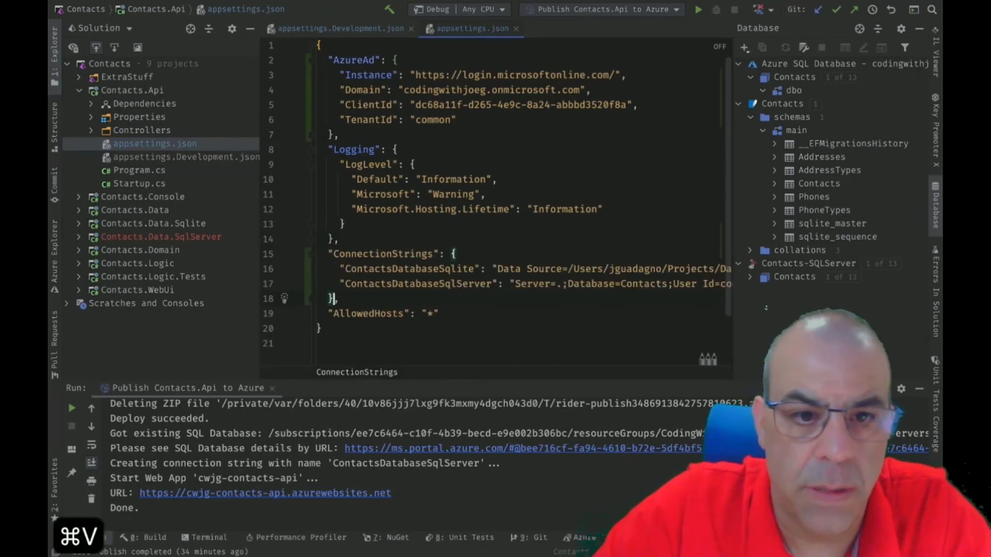
pyautogui.write(',')
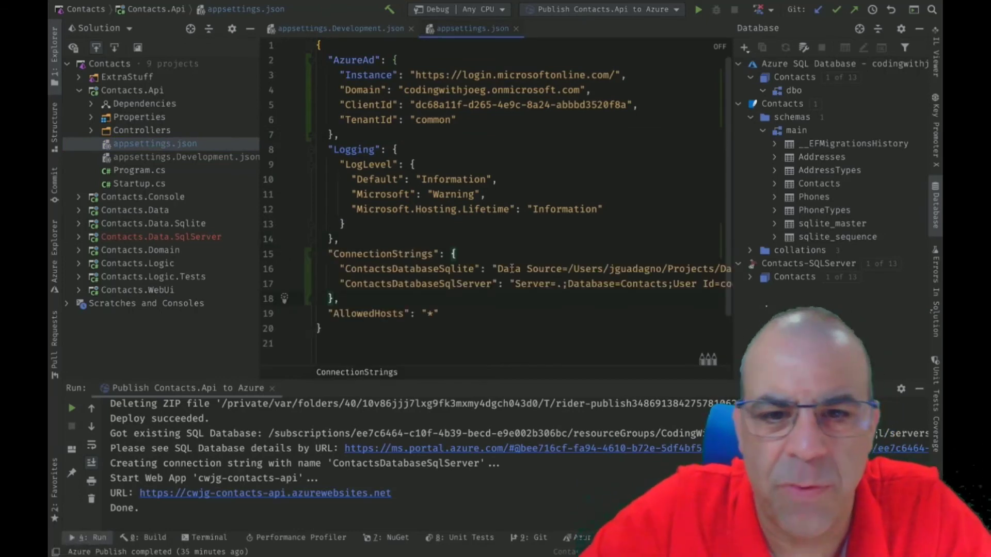
# Empty the Sqlite connection string, save appsettings.json, and republish Contacts.Api to Azure.
pyautogui.hscroll(5, 634, 303)
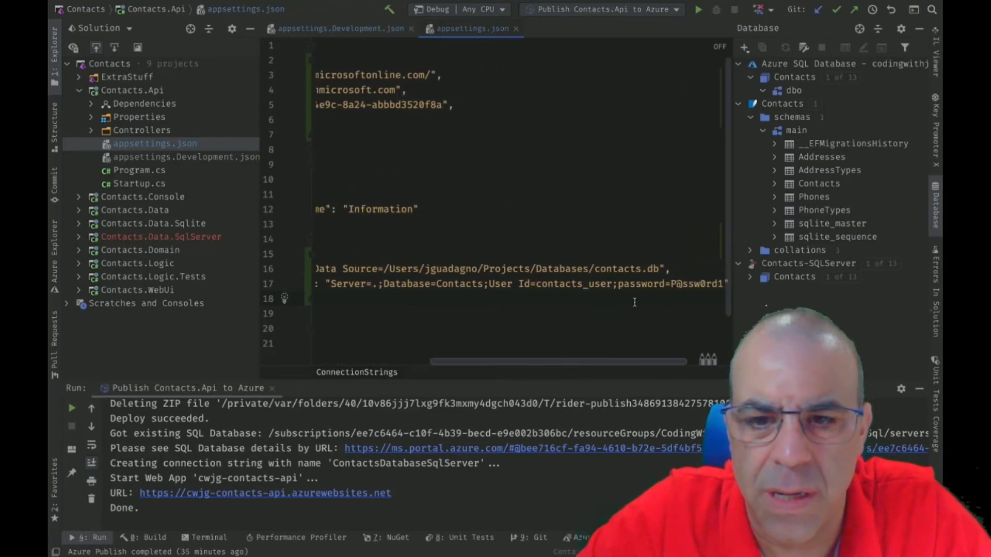
pyautogui.moveTo(661, 269); pyautogui.dragTo(374, 268)
pyautogui.press('BackSpace')
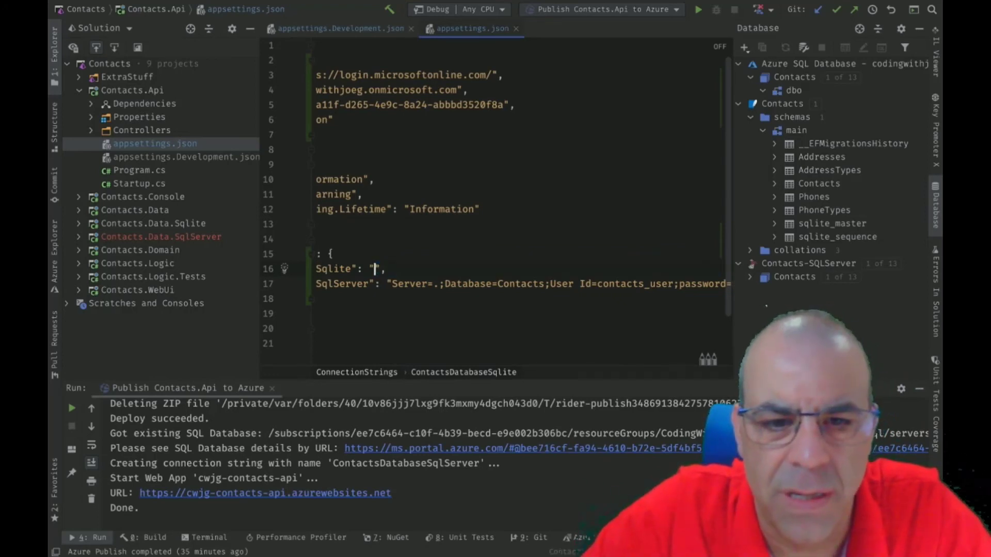
pyautogui.hscroll(3, 543, 292)
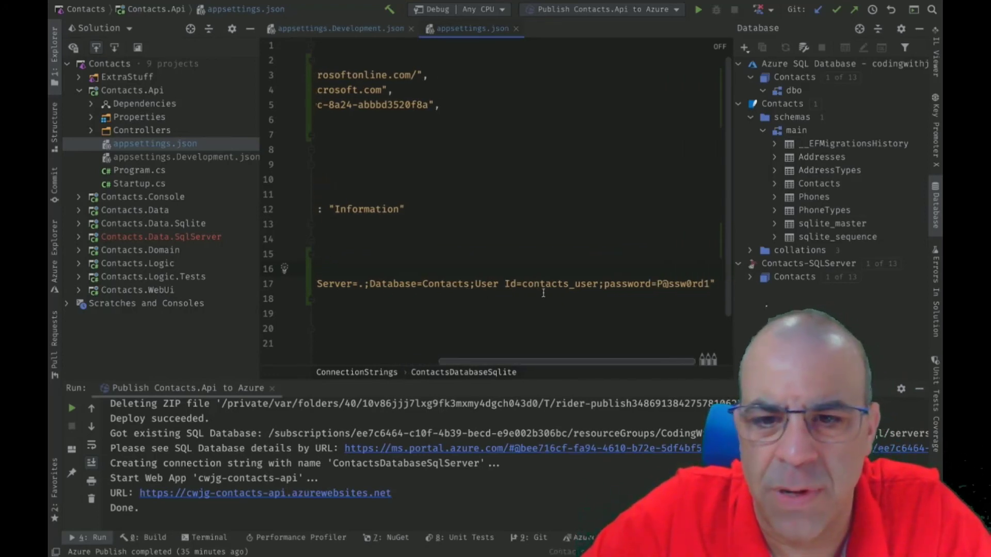
pyautogui.hscroll(-5, 543, 292)
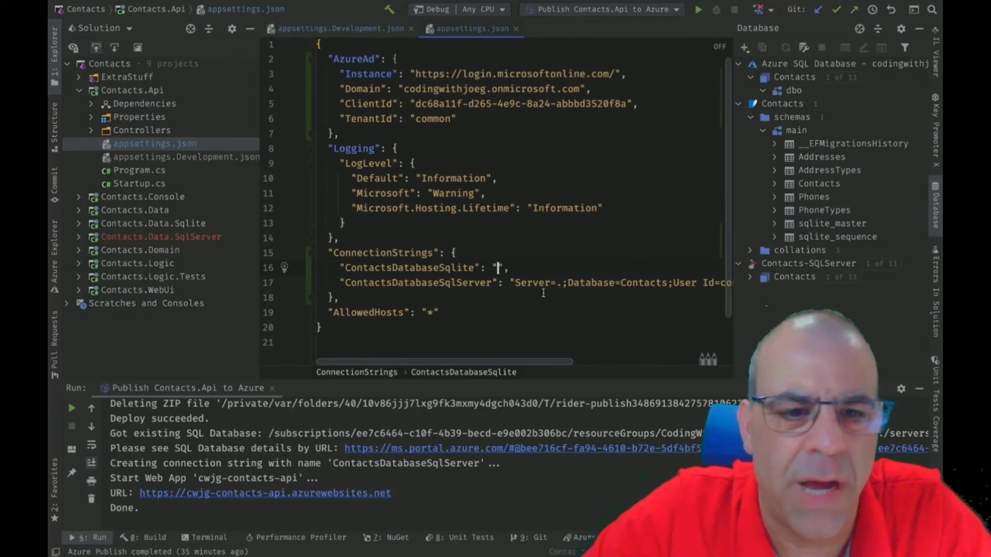
pyautogui.press('super+s')
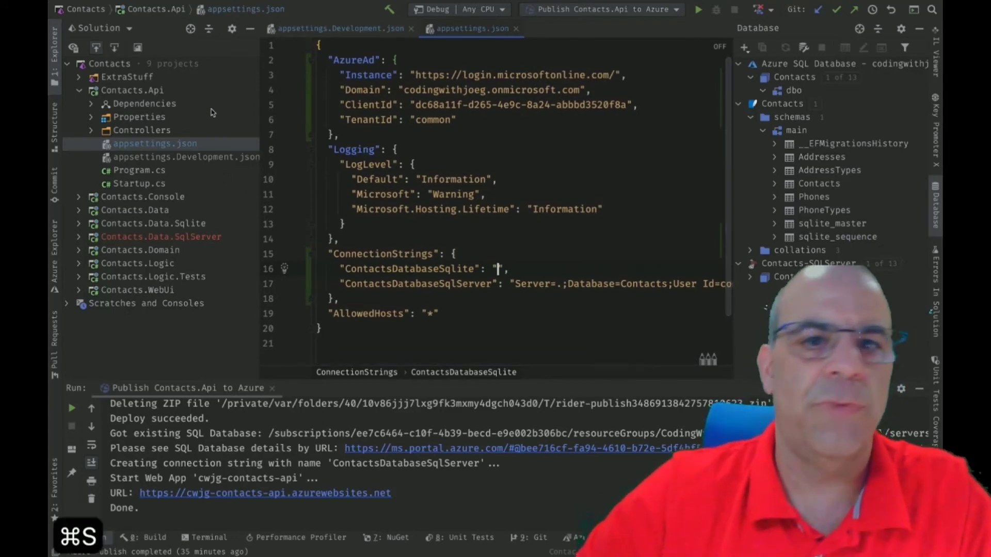
pyautogui.click(698, 10)
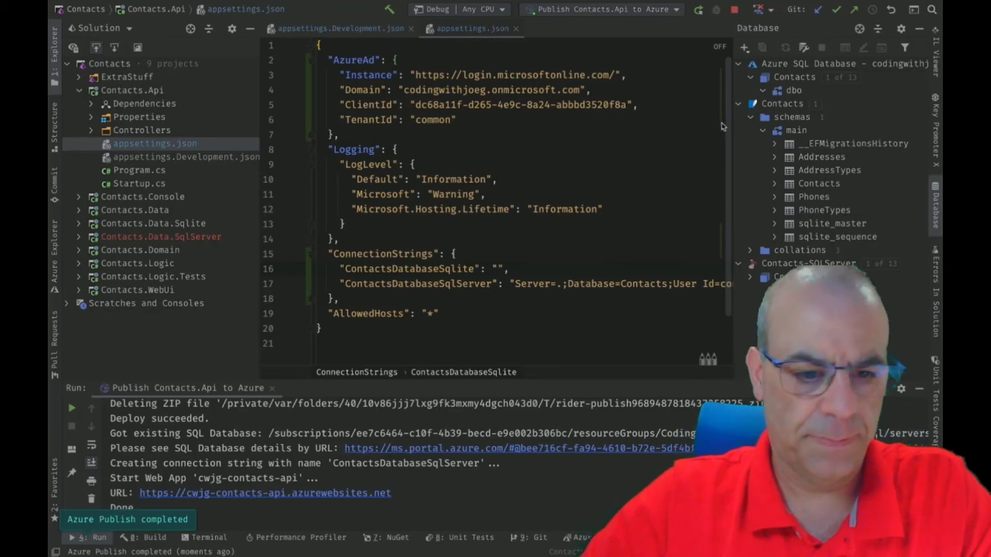
pyautogui.click(457, 225)
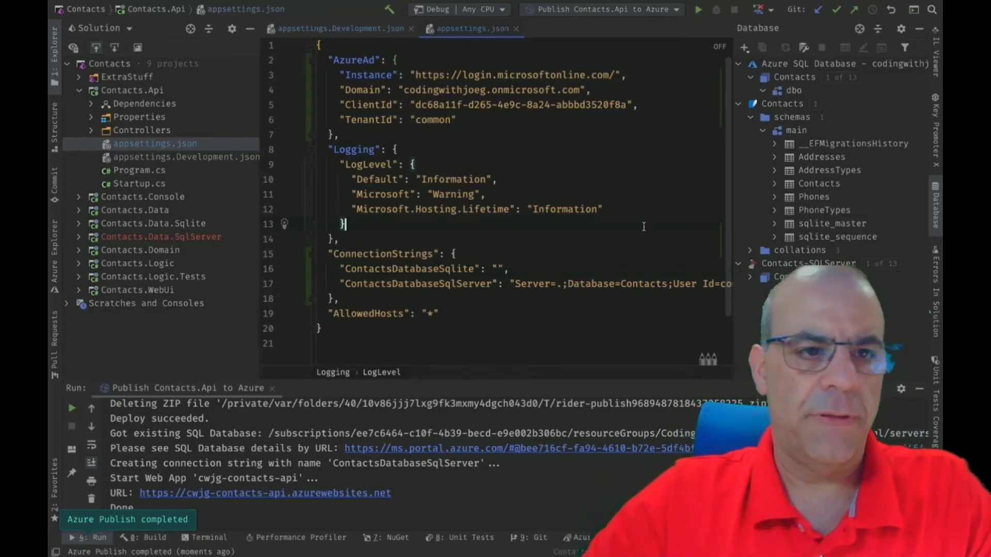
# Reload the app's Configuration settings, open the ContactsDatabaseSqlServer connection string, then close the portal tab.
pyautogui.hotkey('ctrl', 'Left')
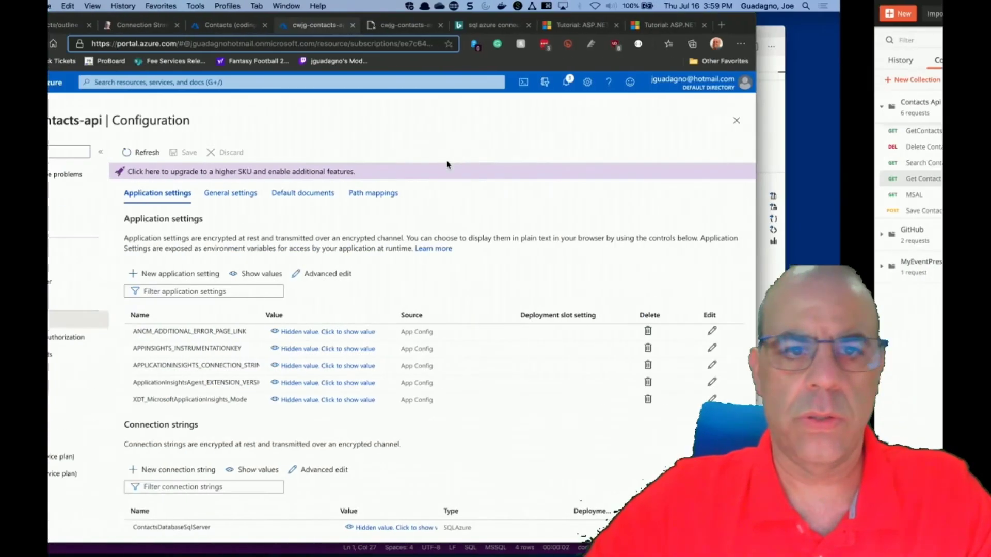
pyautogui.click(229, 151)
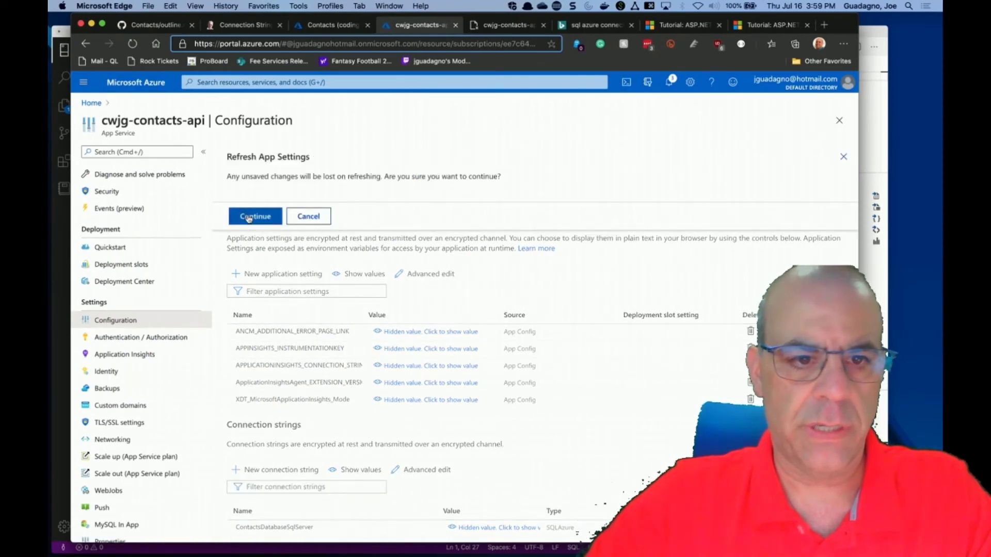
pyautogui.click(249, 218)
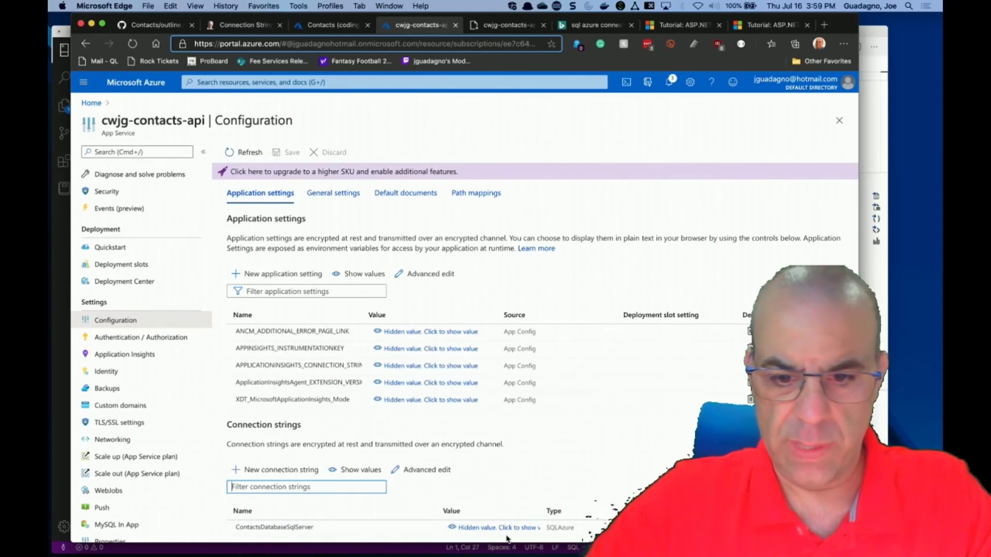
pyautogui.click(565, 525)
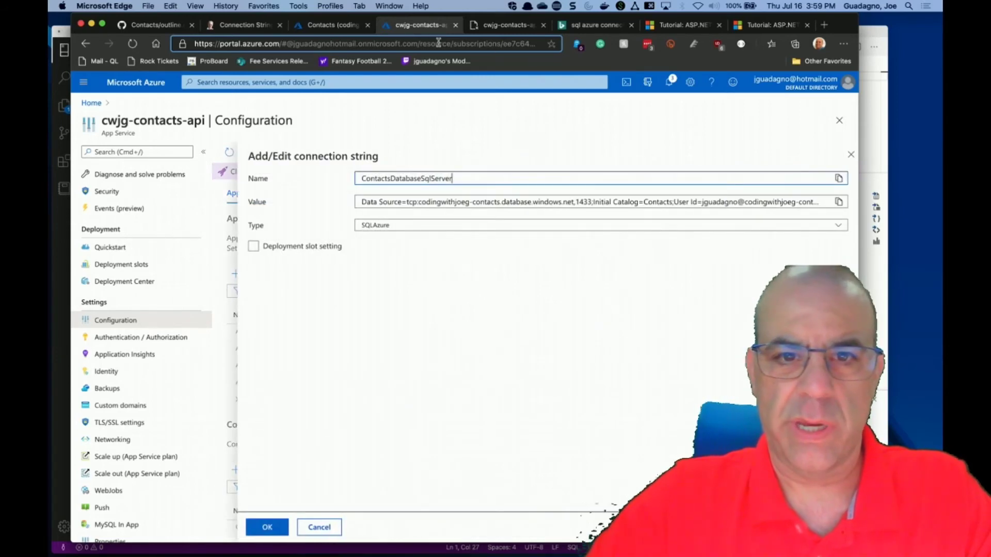
pyautogui.click(455, 24)
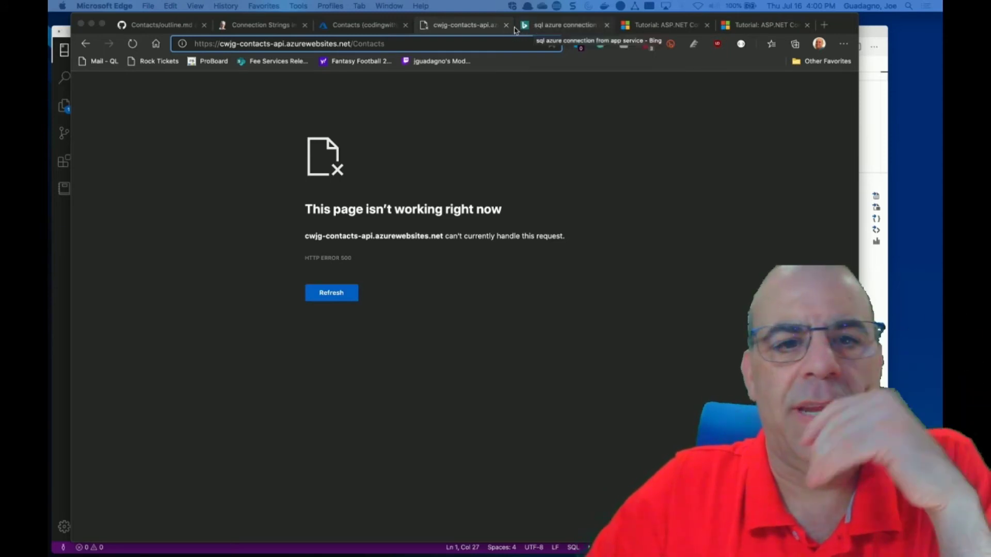
# Reload the Contacts page, highlight the 401 Unauthorized error in the log stream, then switch to Postman.
pyautogui.click(463, 41)
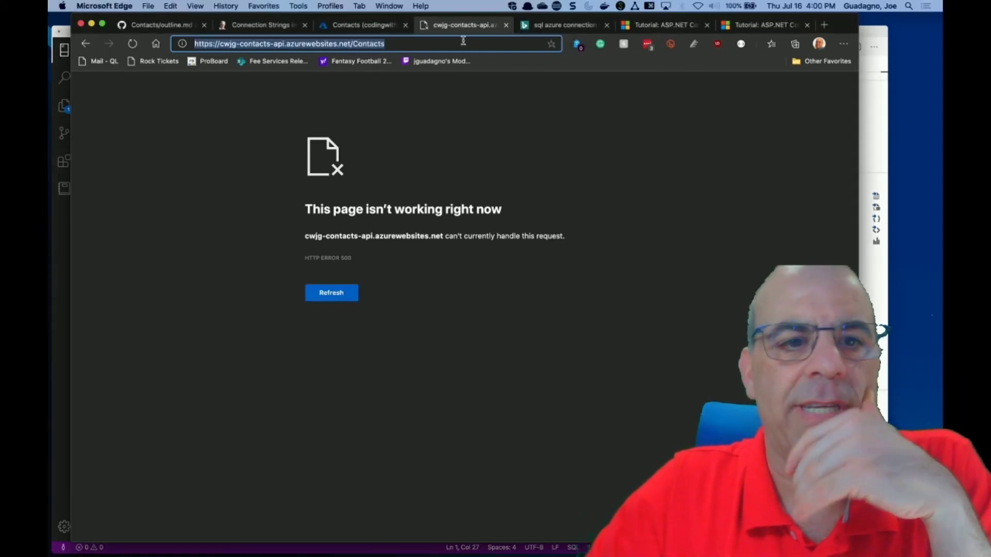
pyautogui.click(132, 45)
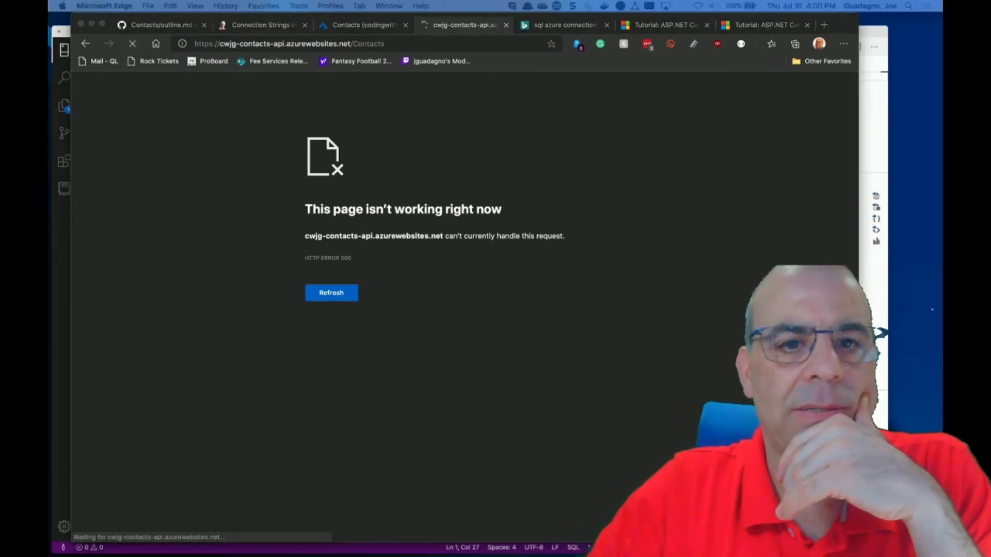
pyautogui.click(385, 40)
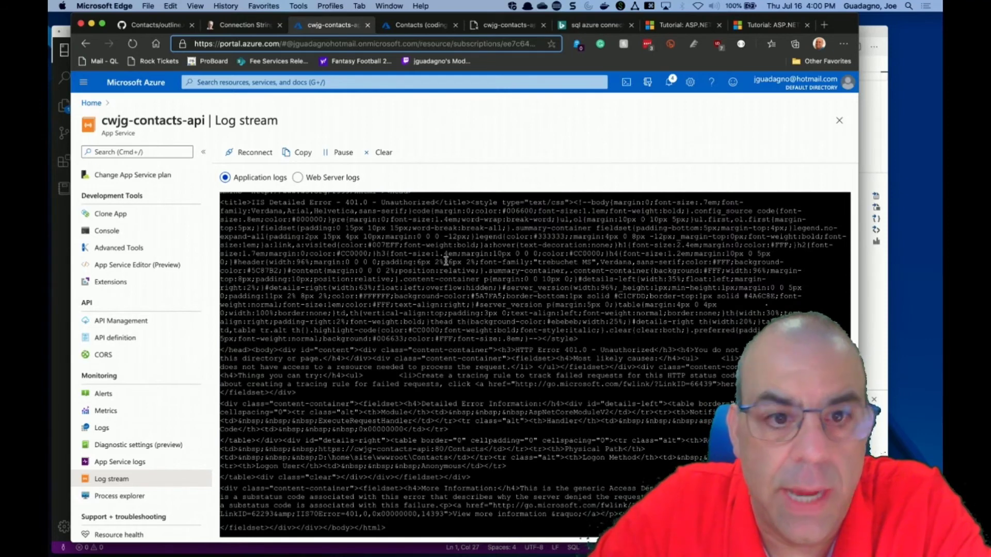
pyautogui.scroll(2, 446, 261)
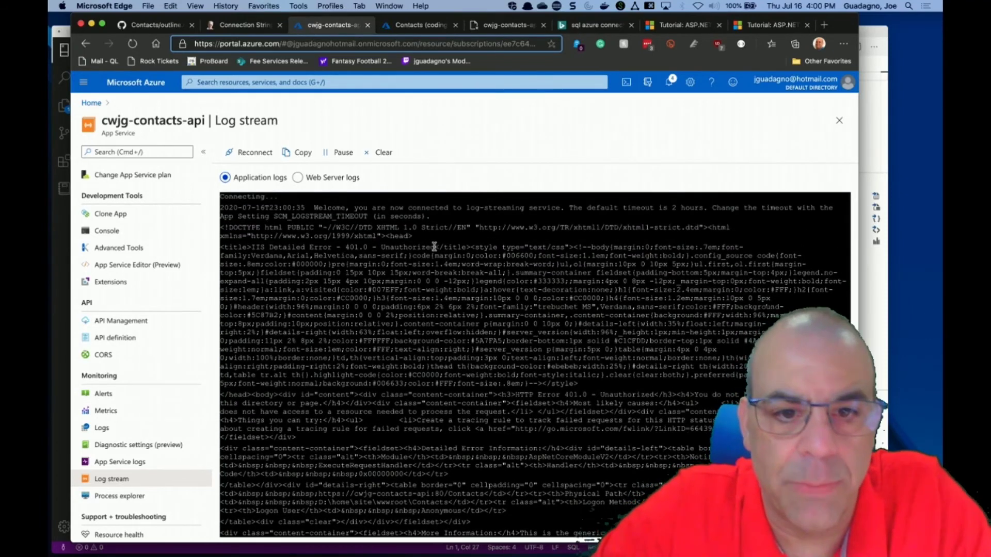
pyautogui.moveTo(434, 247); pyautogui.dragTo(234, 249)
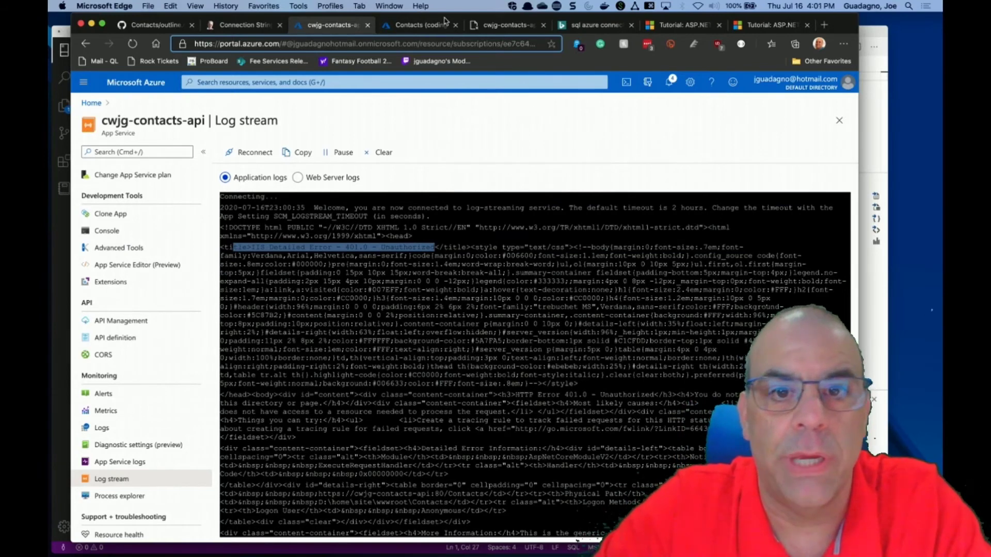
pyautogui.click(489, 25)
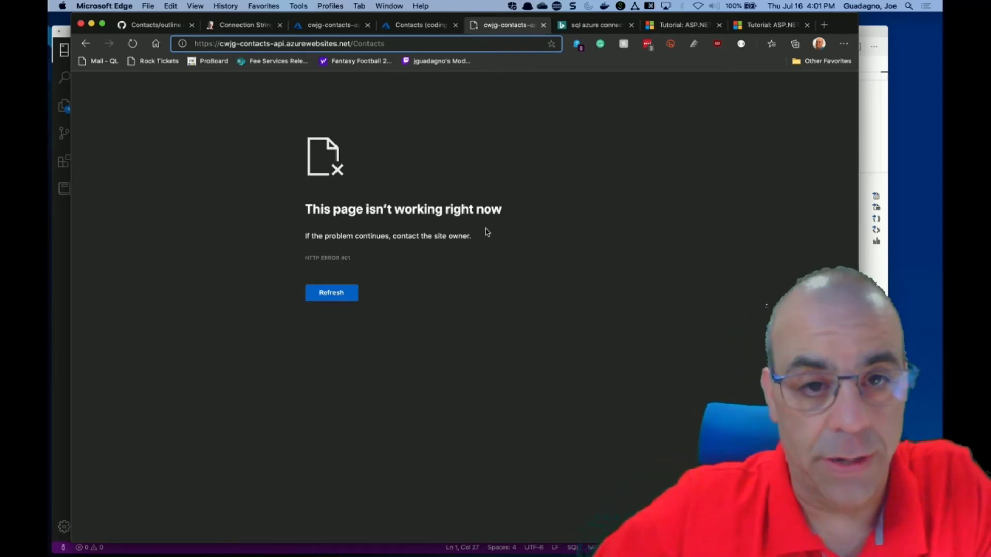
pyautogui.hotkey('ctrl', 'Right')
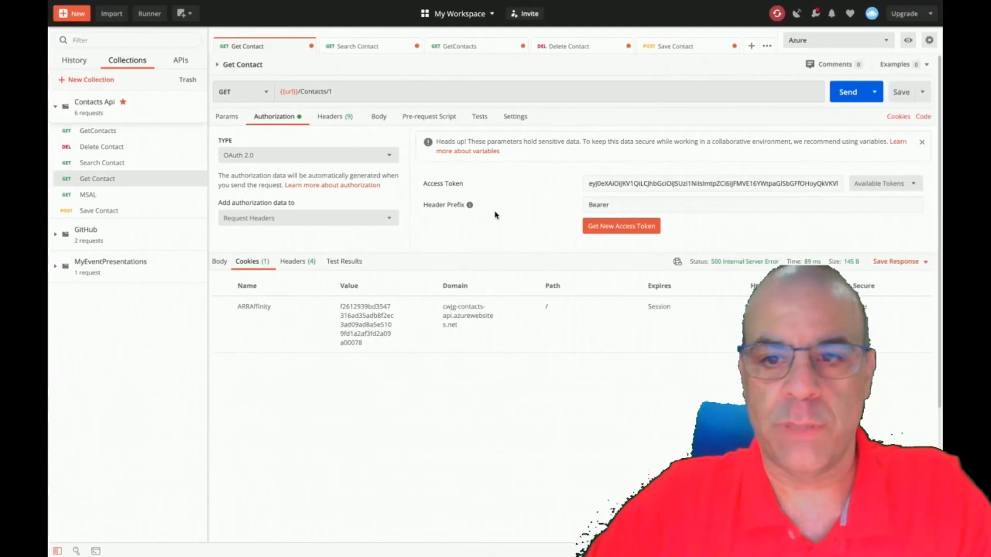
# Request a new OAuth 2.0 access token, apply it, and resend Get Contact.
pyautogui.click(636, 226)
pyautogui.click(568, 431)
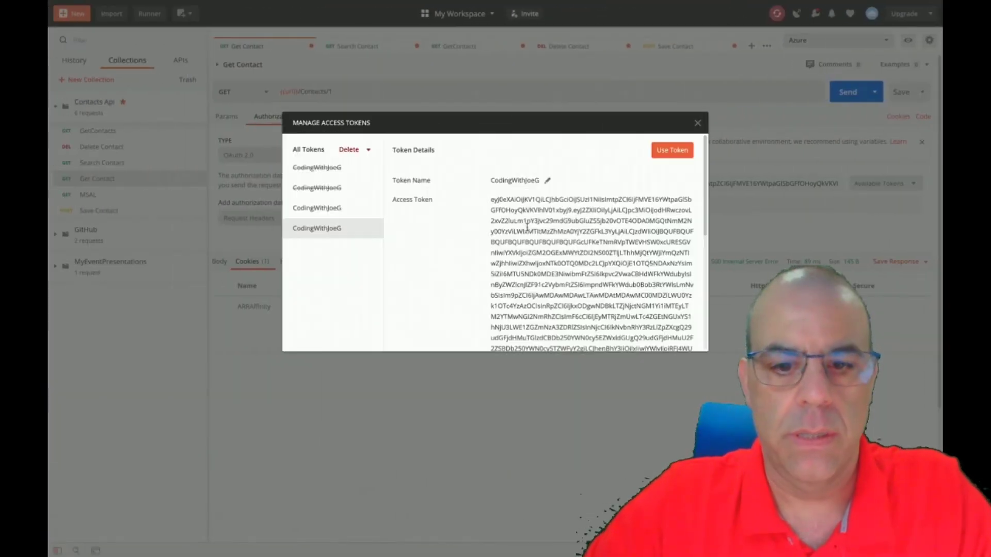
pyautogui.click(670, 150)
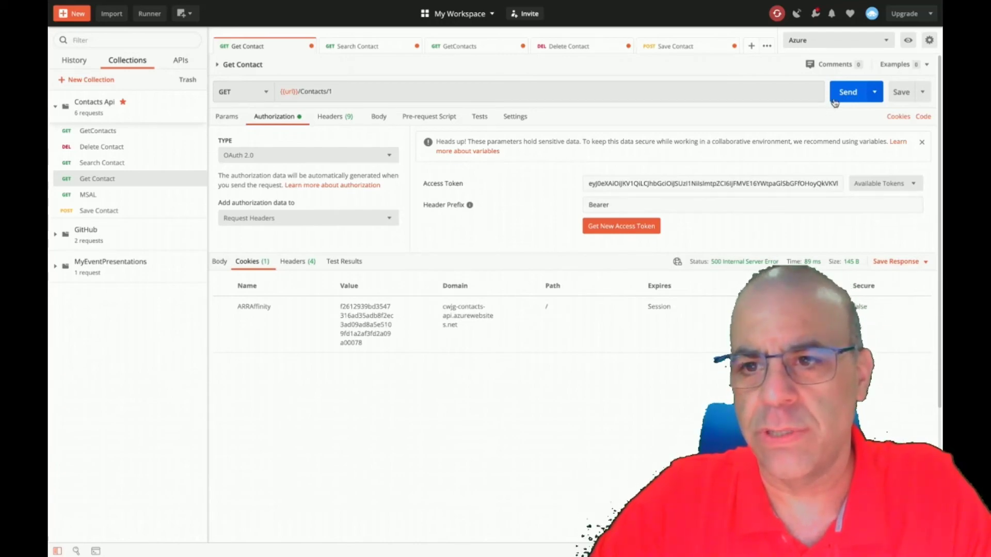
pyautogui.click(847, 92)
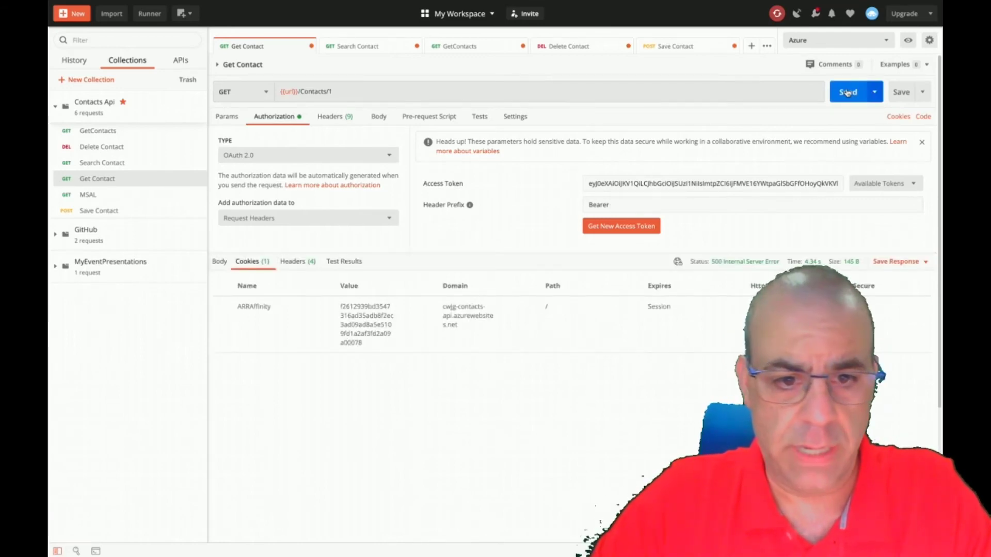
# Inspect the request and response headers of the 500 response, then return to Authorization.
pyautogui.moveTo(733, 267)
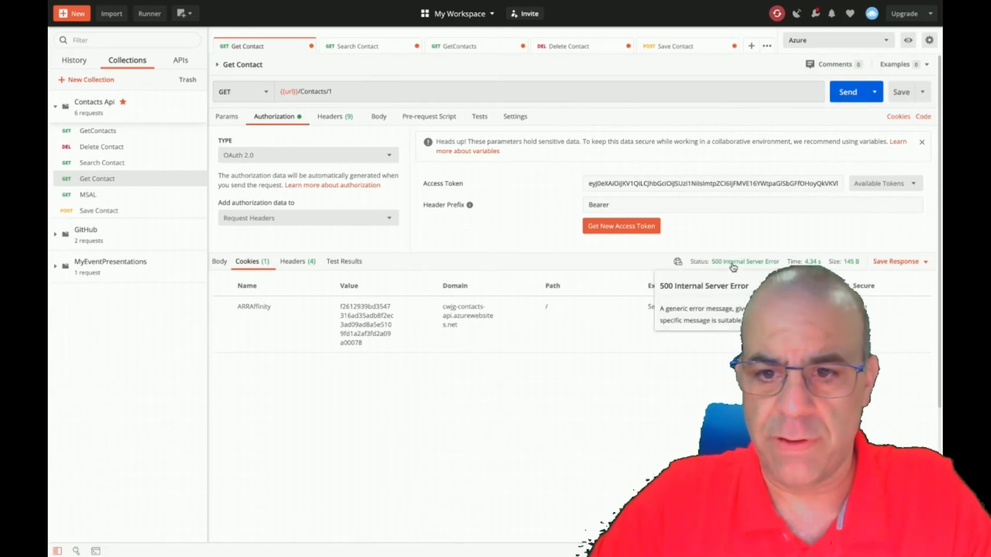
pyautogui.click(333, 121)
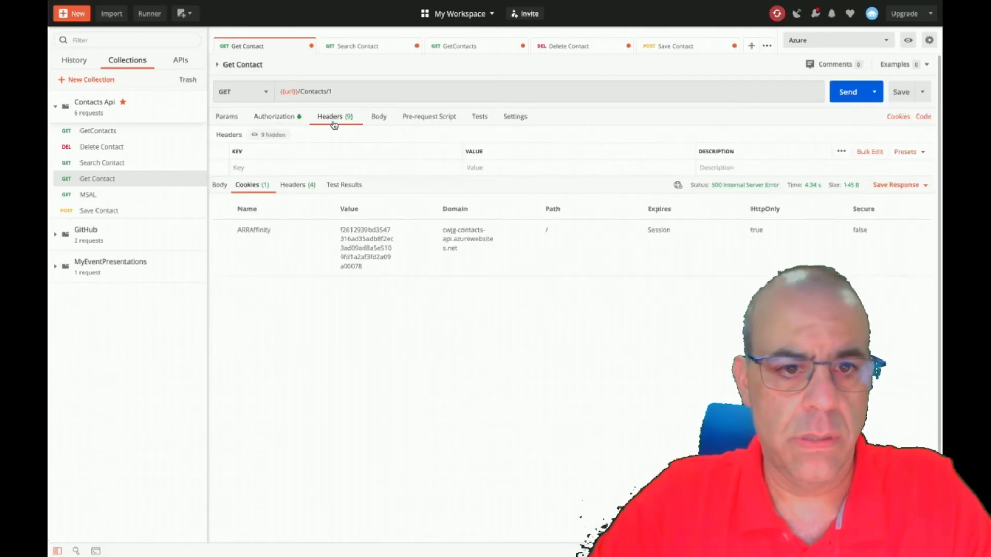
pyautogui.click(293, 190)
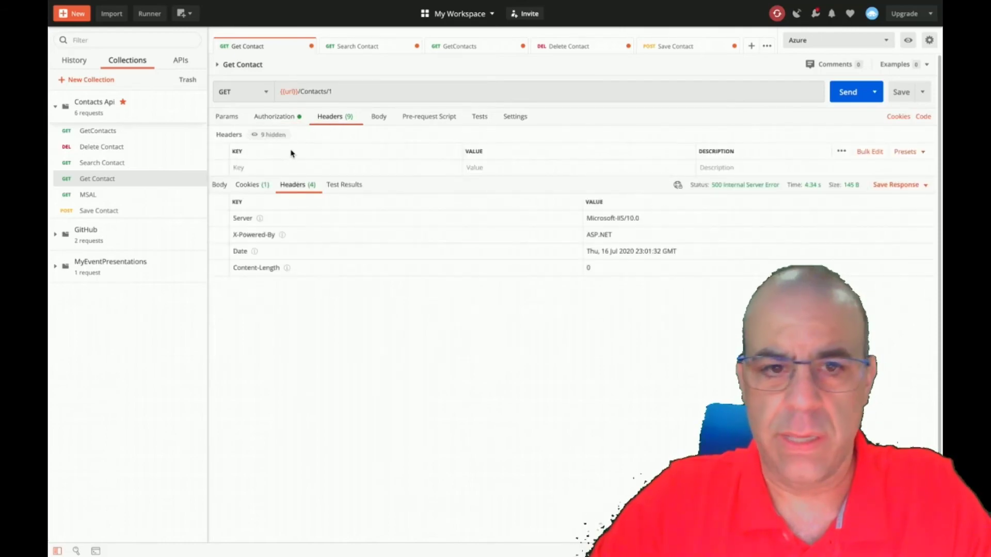
pyautogui.click(277, 119)
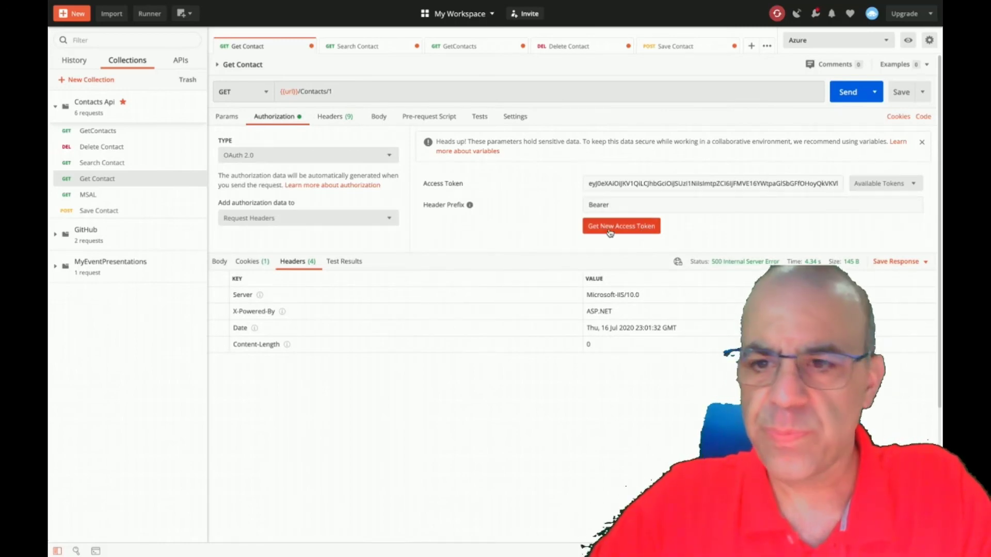
# Delete the three expired CodingWithJoeG tokens from Manage Tokens.
pyautogui.click(884, 185)
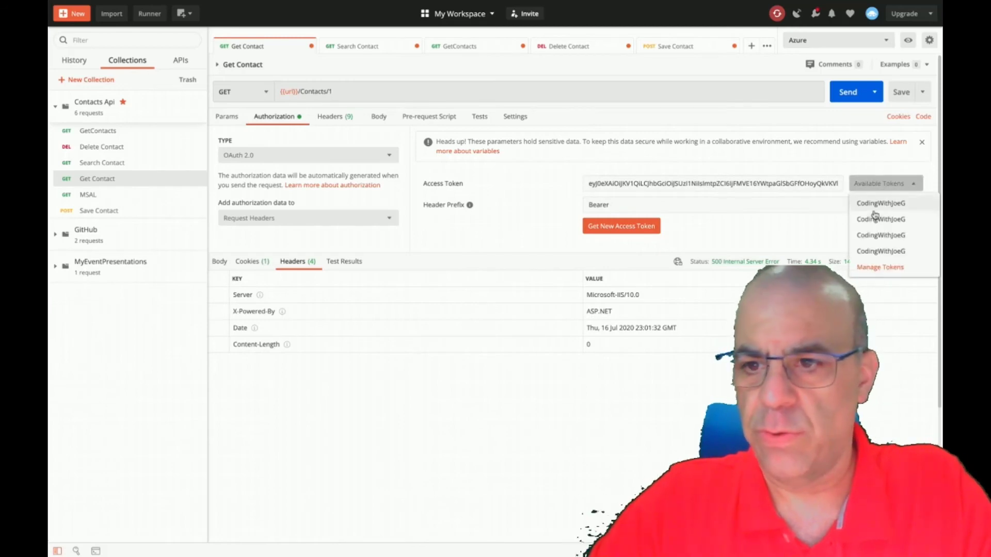
pyautogui.click(880, 266)
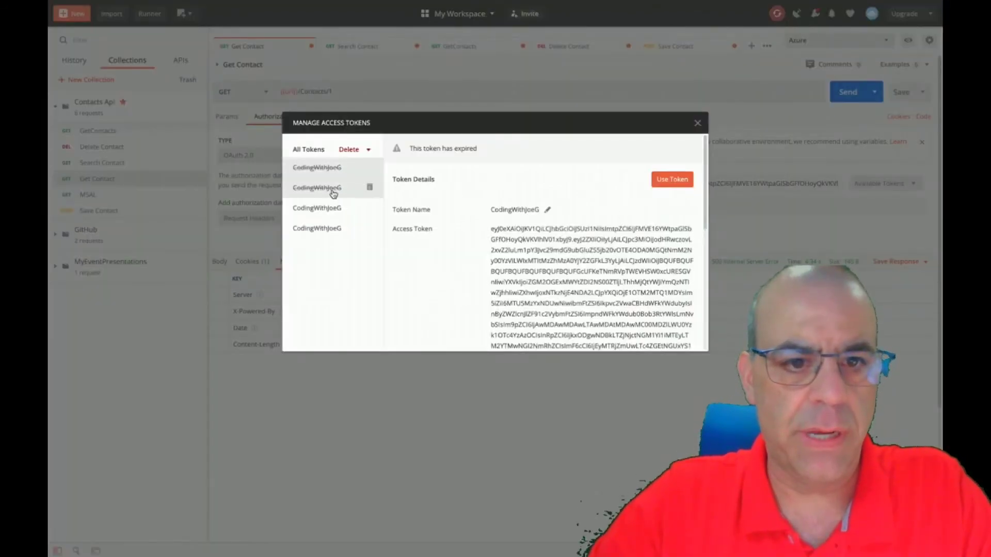
pyautogui.click(369, 168)
pyautogui.click(370, 168)
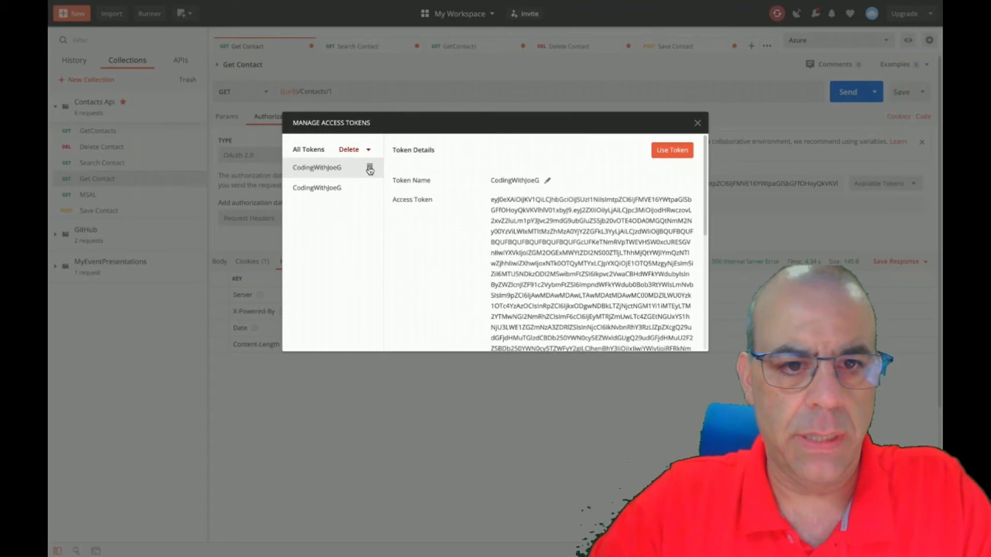
pyautogui.click(369, 169)
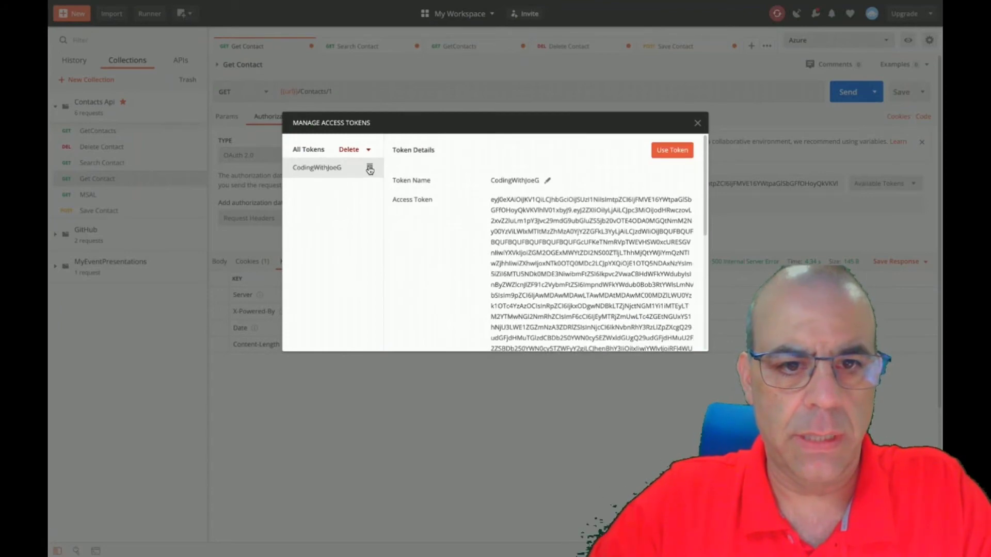
# Apply the remaining token and resend Get Contact, which still returns 500 Internal Server Error.
pyautogui.click(672, 150)
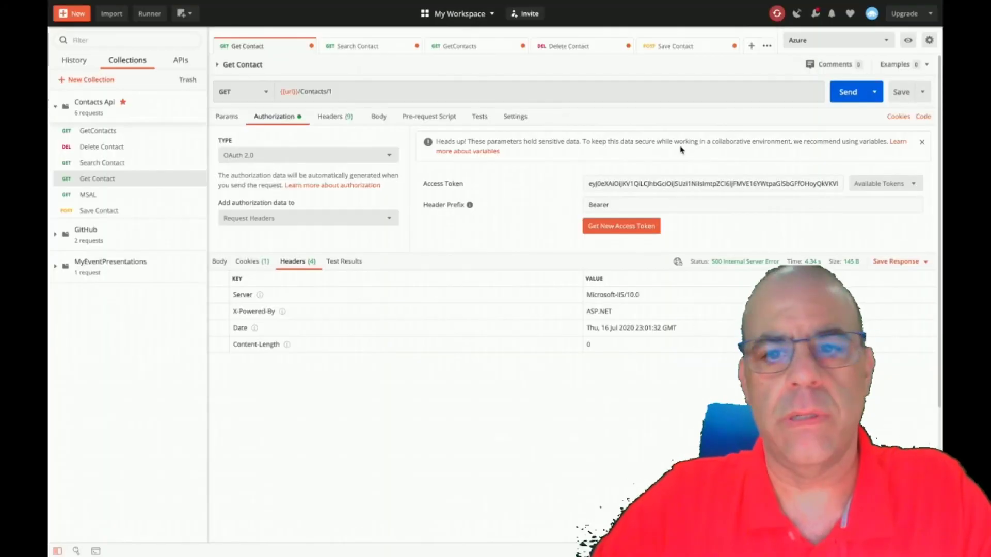
pyautogui.click(847, 100)
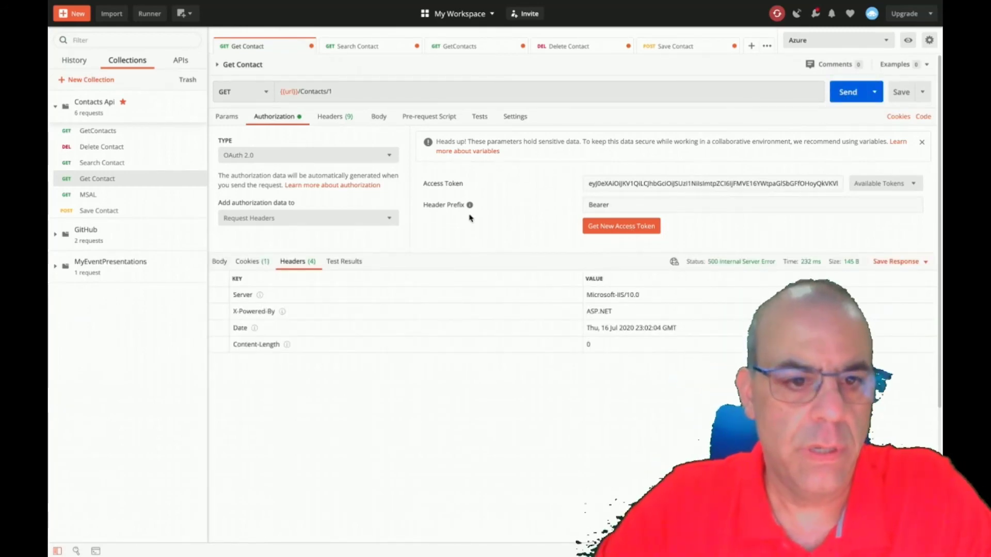
pyautogui.click(337, 116)
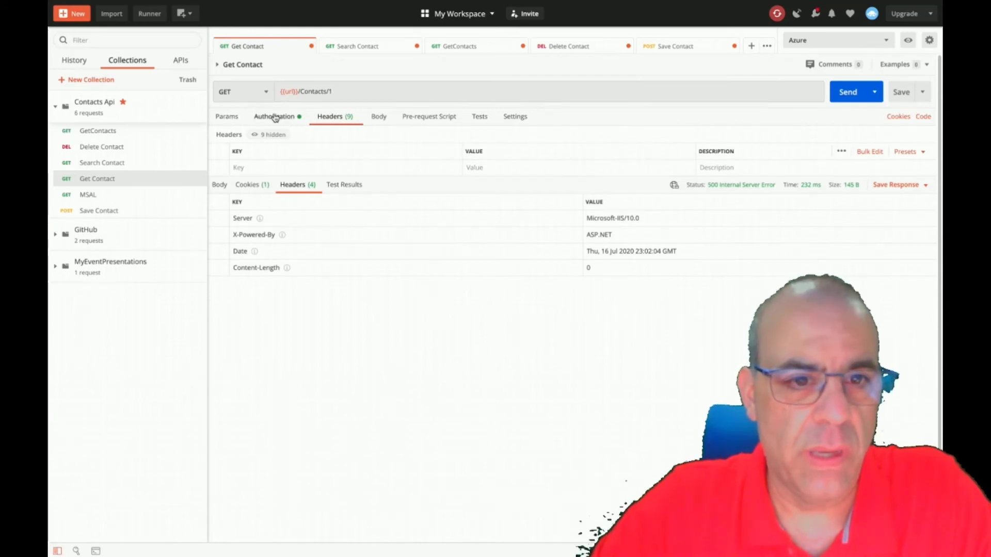
pyautogui.click(275, 117)
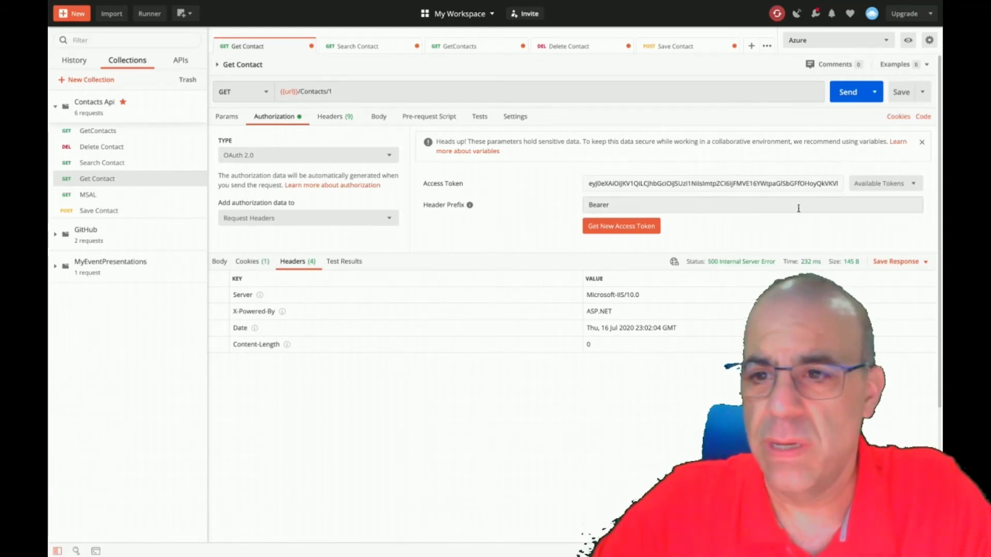
pyautogui.click(629, 228)
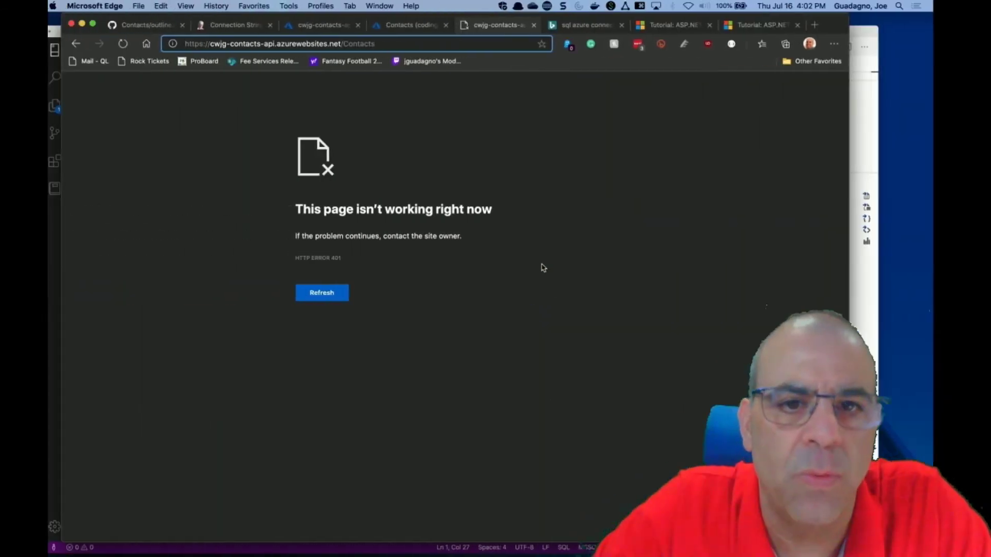
# Open the portal Home in a new tab and sign in with the account.
pyautogui.click(389, 29)
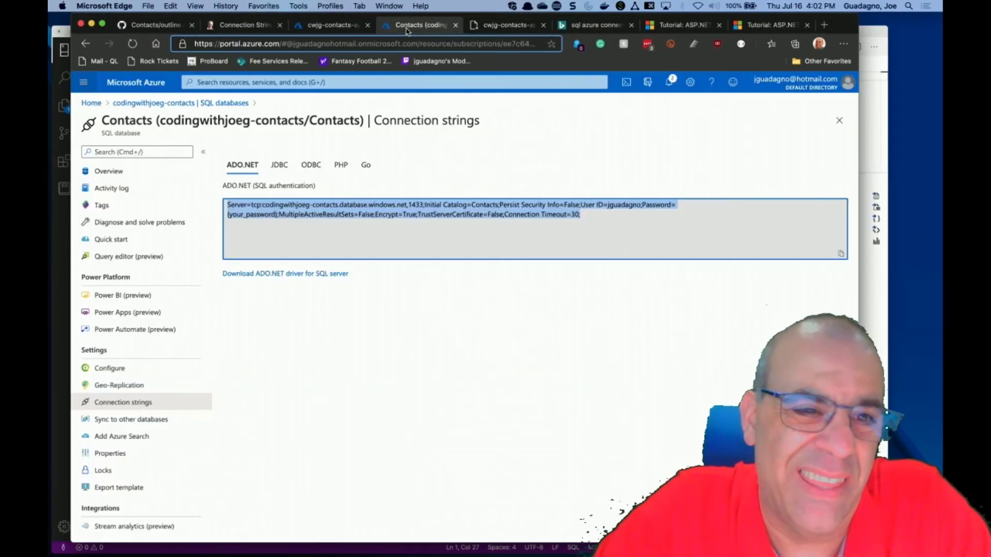
pyautogui.rightClick(96, 105)
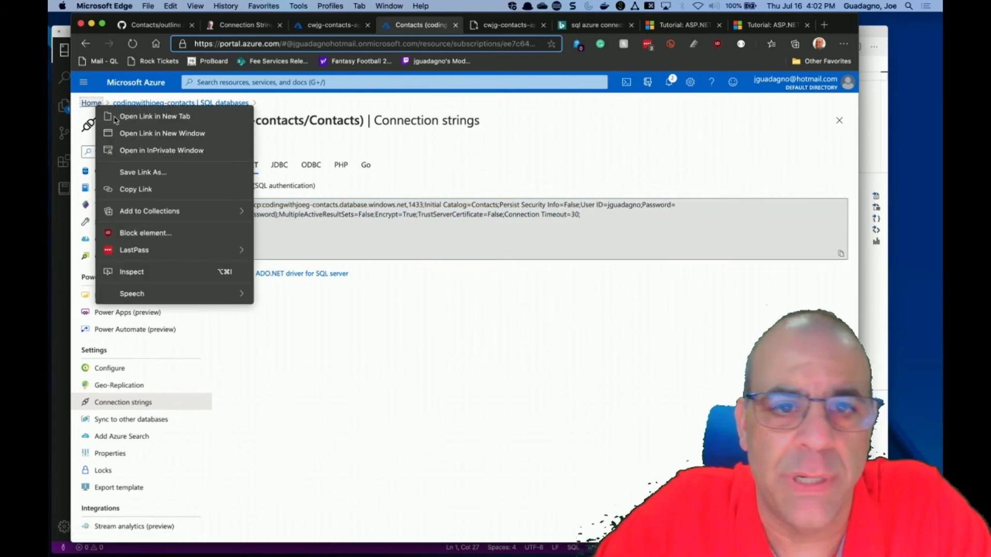
pyautogui.click(114, 116)
pyautogui.click(473, 29)
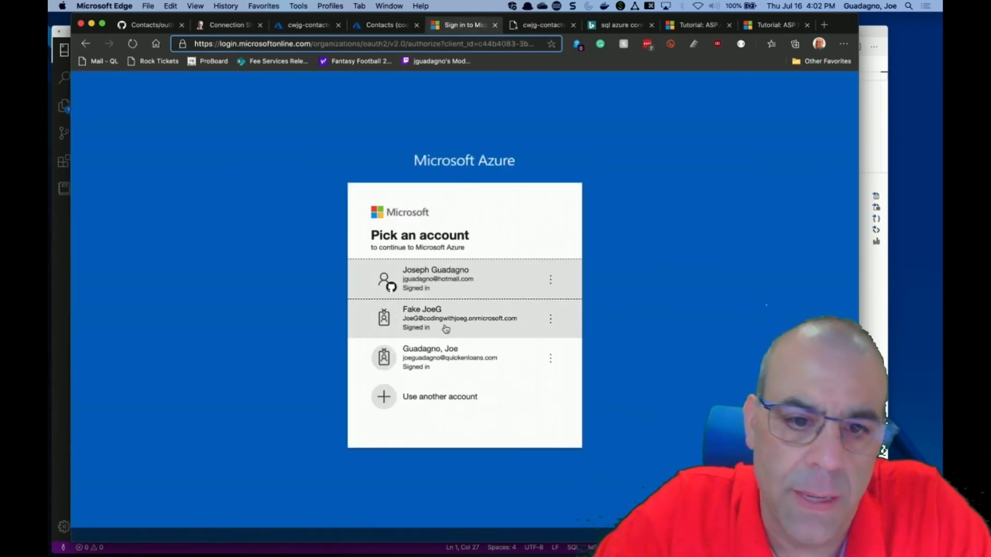
pyautogui.click(413, 282)
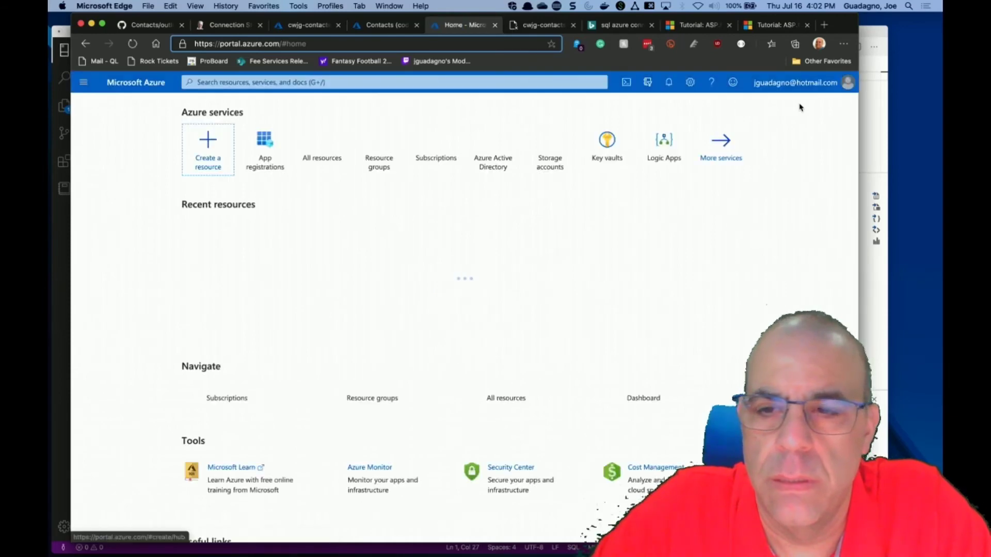
# Switch the portal to the CodingWithJoeG directory under All Directories.
pyautogui.click(806, 89)
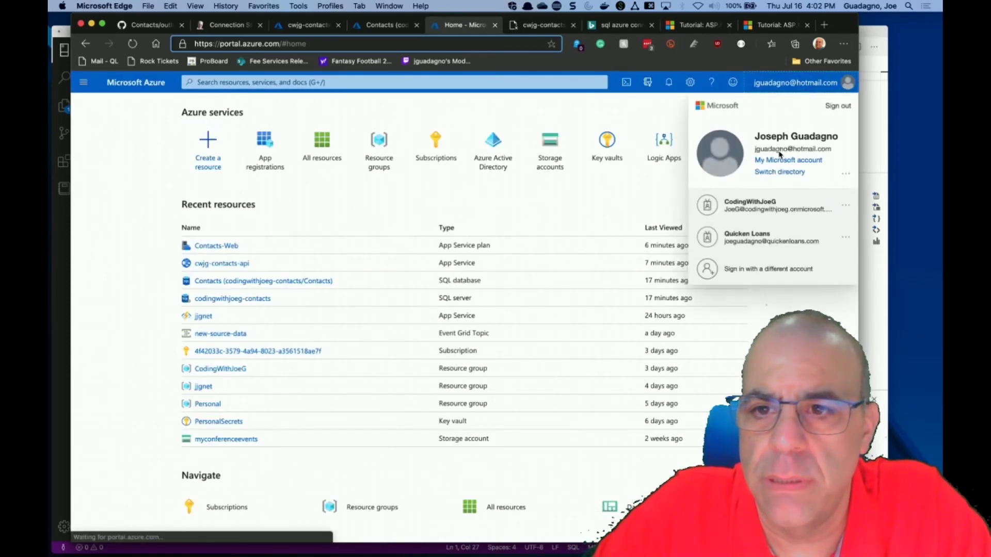
pyautogui.click(776, 172)
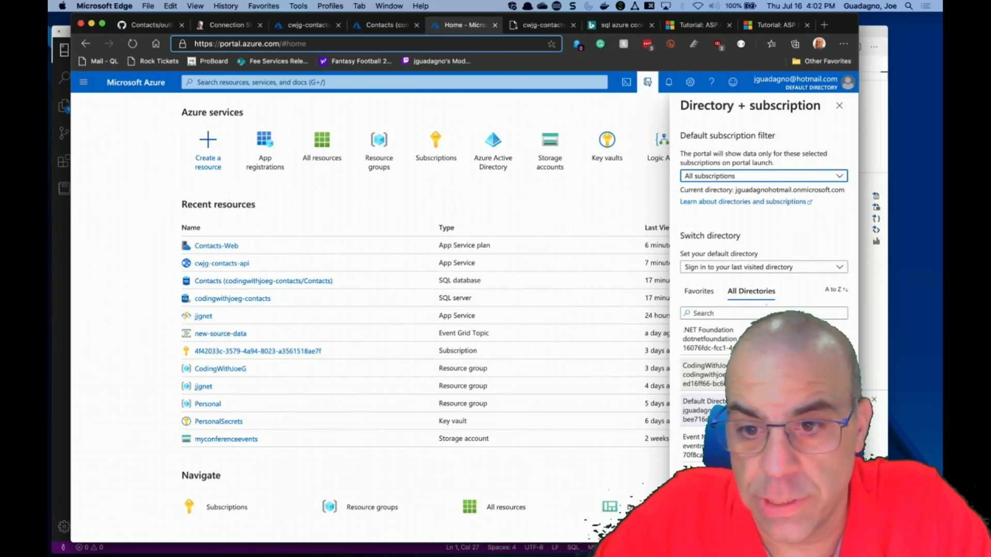
pyautogui.click(692, 367)
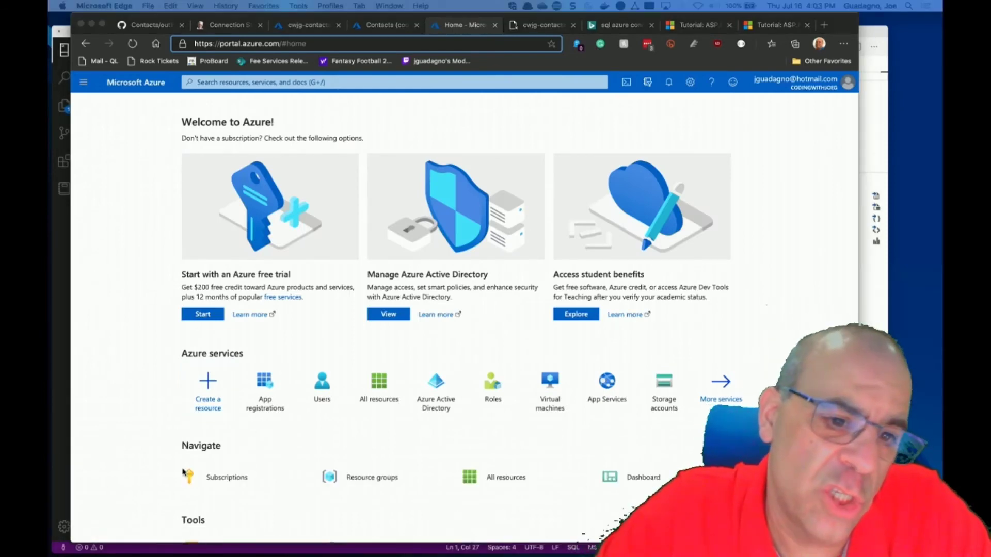
# Check the Postman Client registration's overview and client ID, then return to Postman.
pyautogui.click(269, 391)
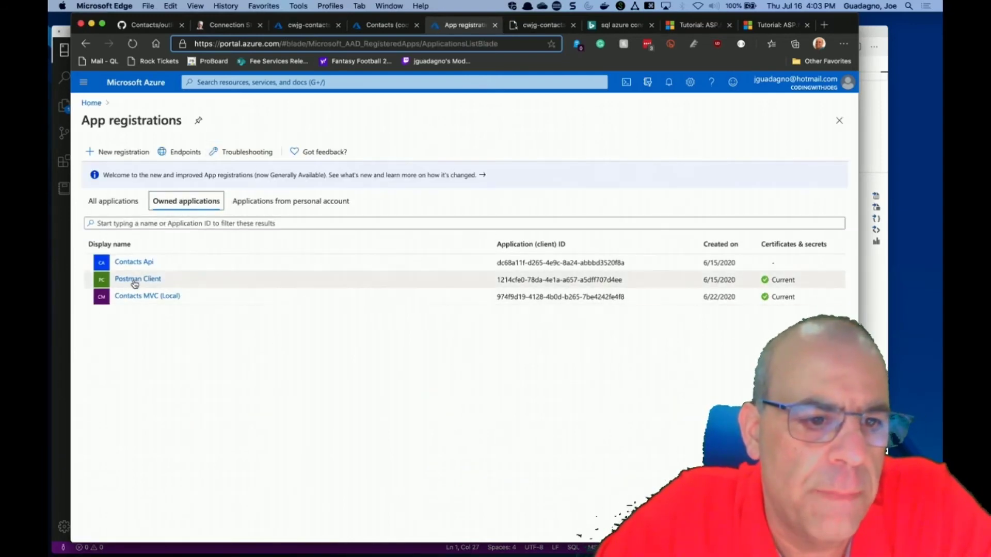
pyautogui.click(134, 282)
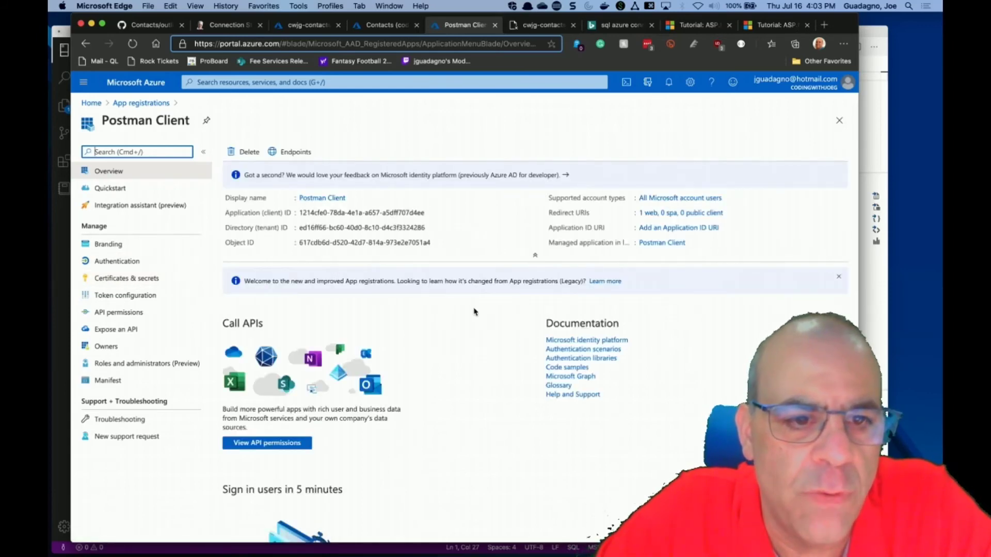
pyautogui.hotkey('ctrl', 'Right')
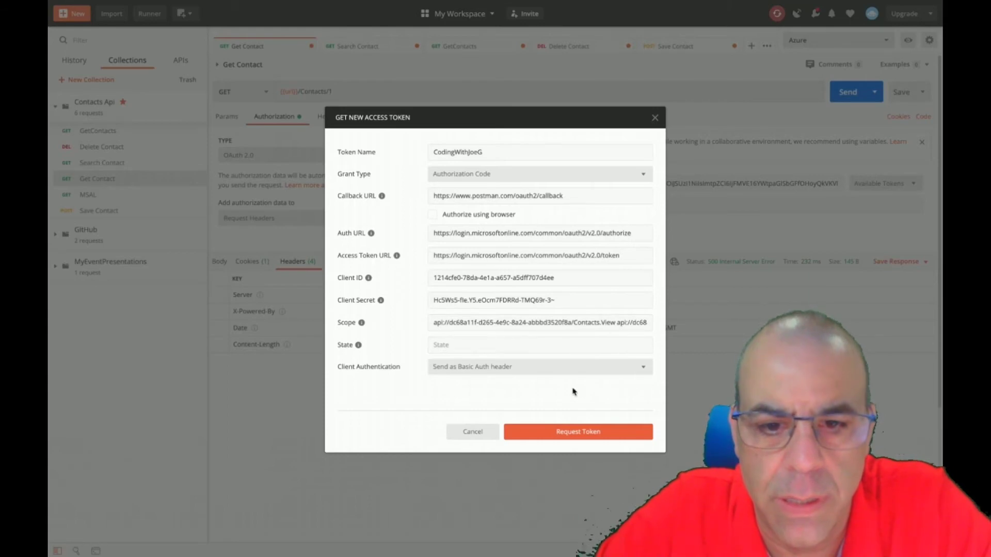
# Request a new OAuth 2.0 token and apply it to the Get Contact request.
pyautogui.click(562, 437)
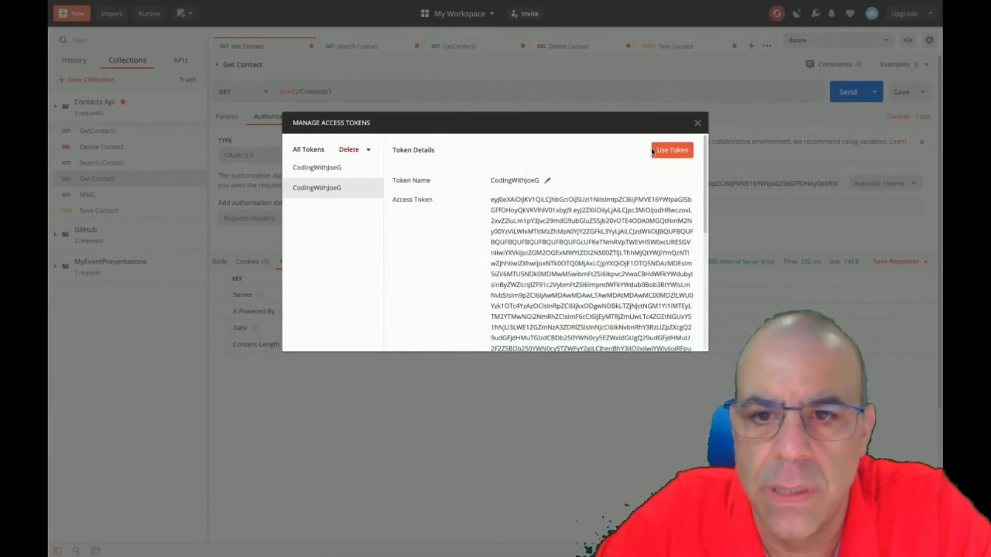
pyautogui.click(666, 154)
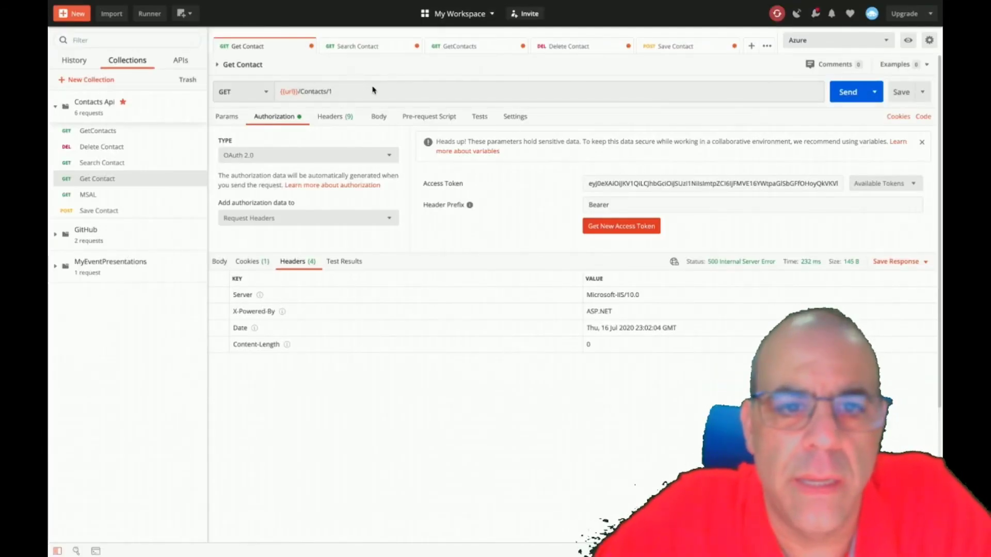
pyautogui.click(888, 41)
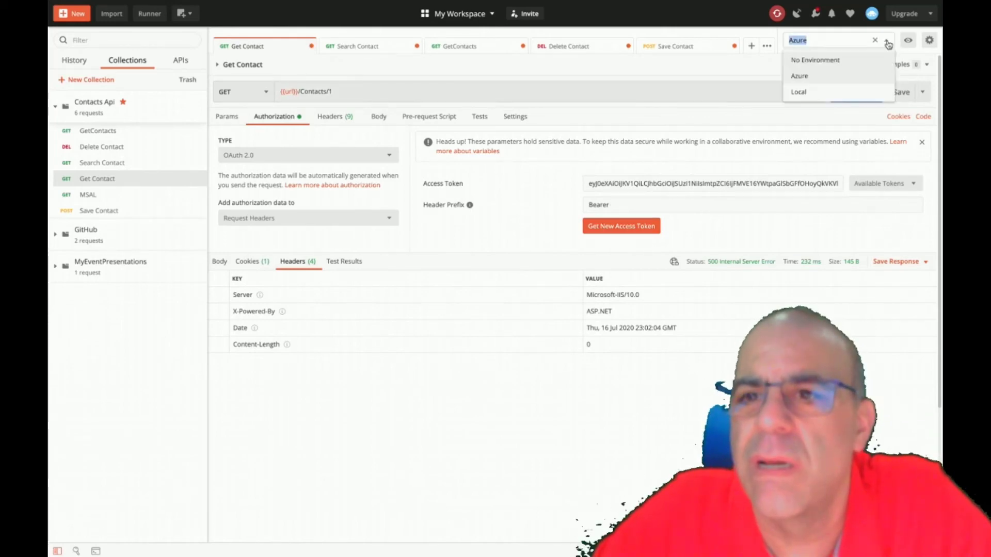
pyautogui.click(804, 82)
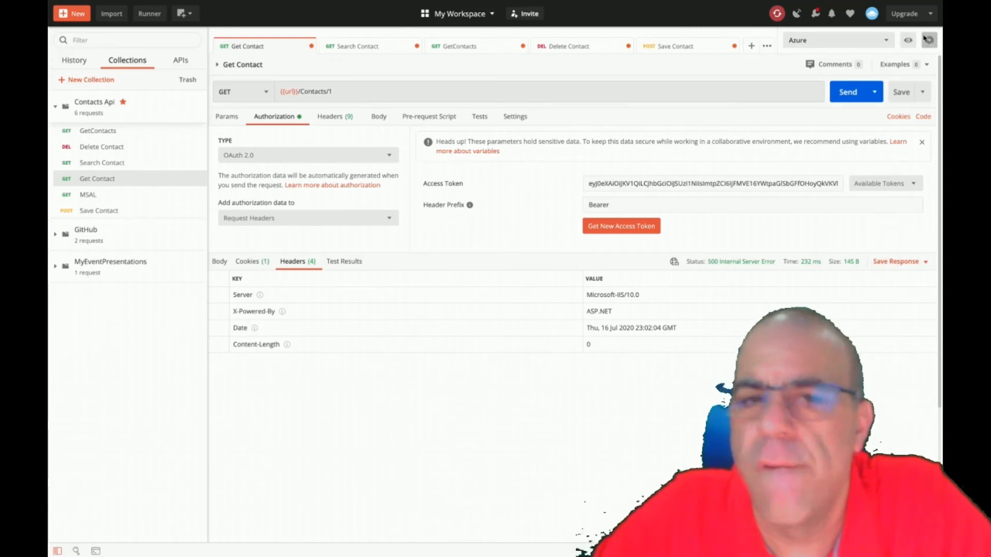
pyautogui.click(929, 40)
pyautogui.click(665, 159)
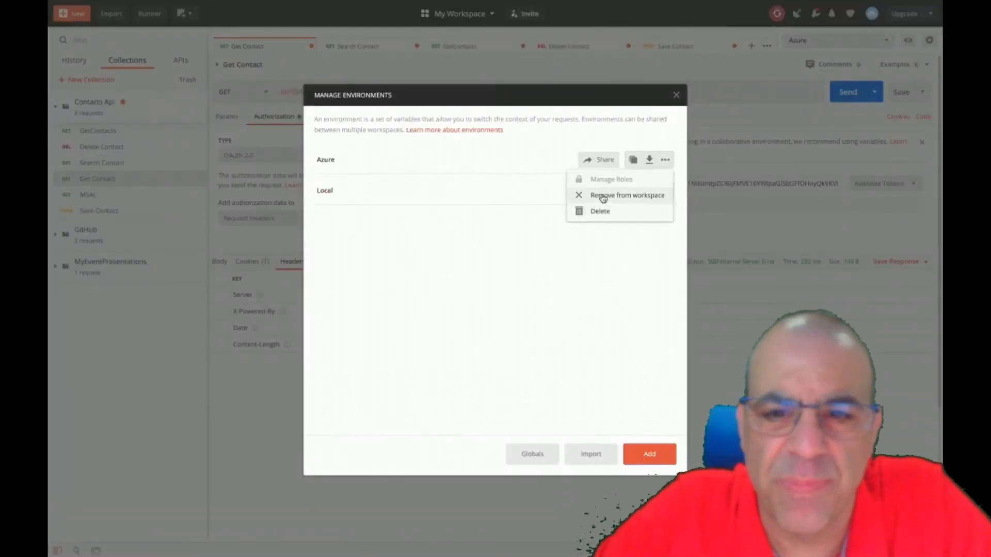
pyautogui.click(335, 164)
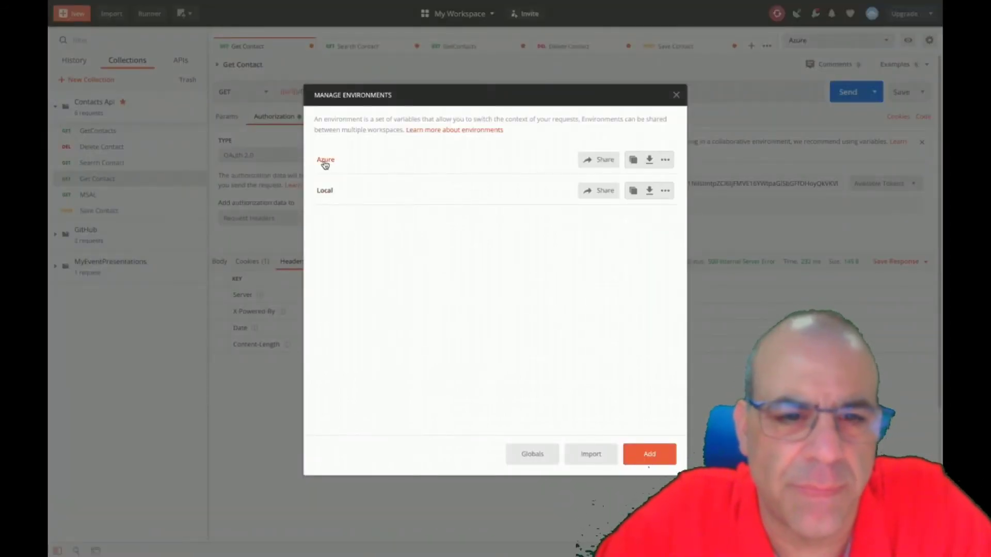
pyautogui.click(327, 162)
pyautogui.click(450, 188)
pyautogui.moveTo(450, 189); pyautogui.dragTo(483, 190)
pyautogui.press('Escape')
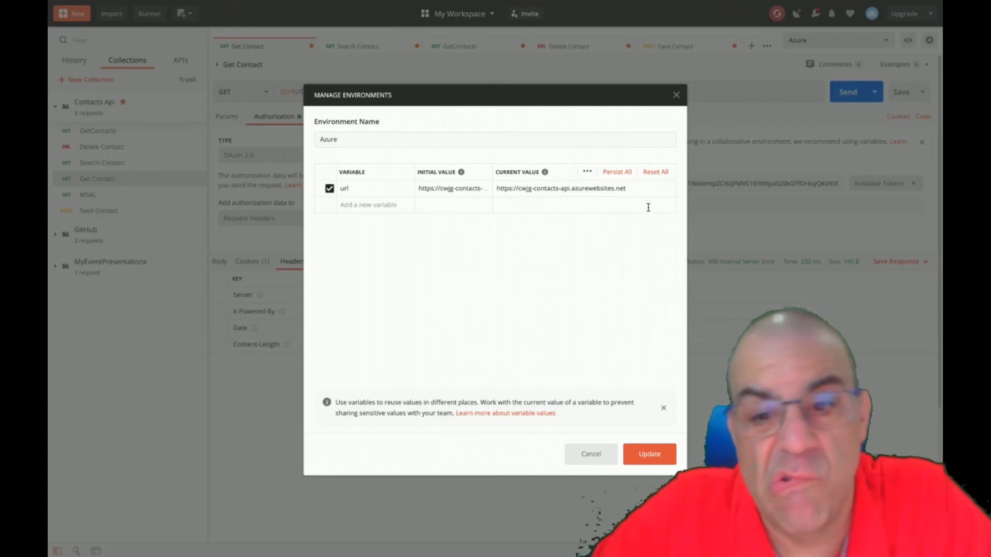
pyautogui.click(646, 457)
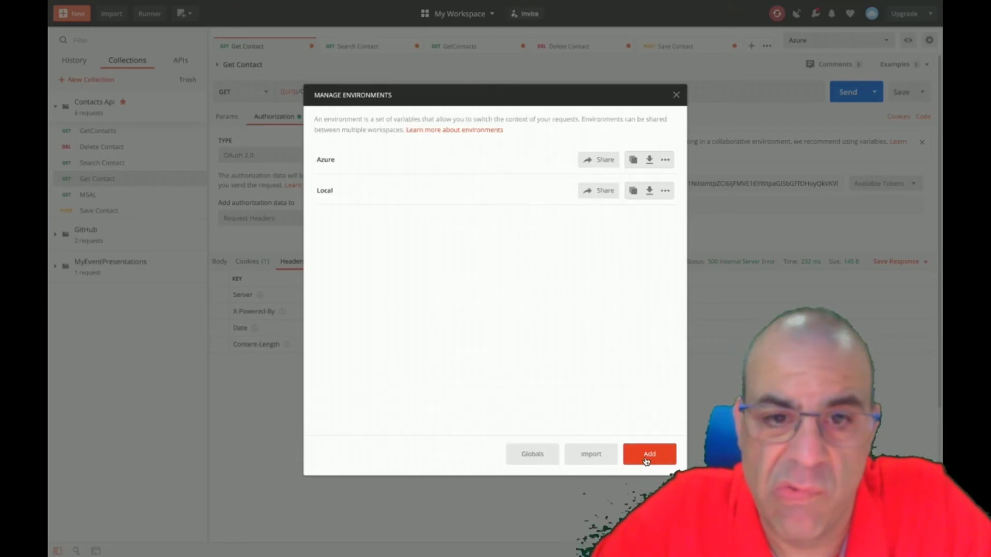
# Close the environments manager and review Get Contact's Settings and Authorization tabs.
pyautogui.click(674, 95)
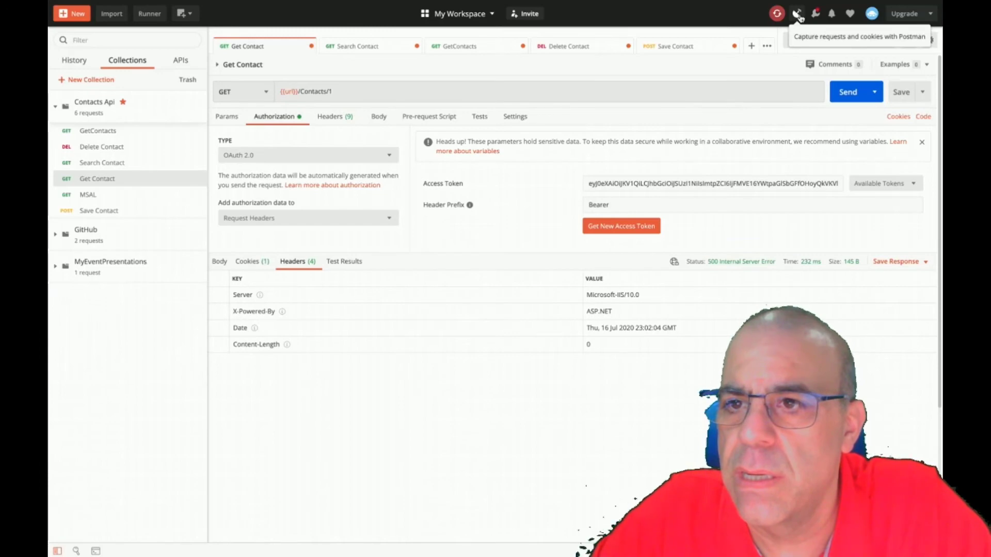
pyautogui.click(797, 15)
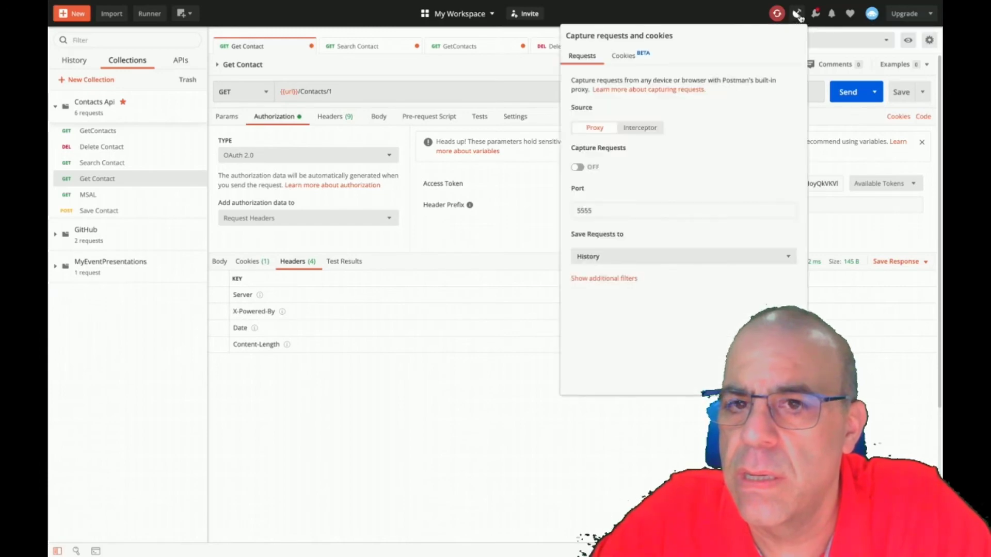
pyautogui.click(726, 17)
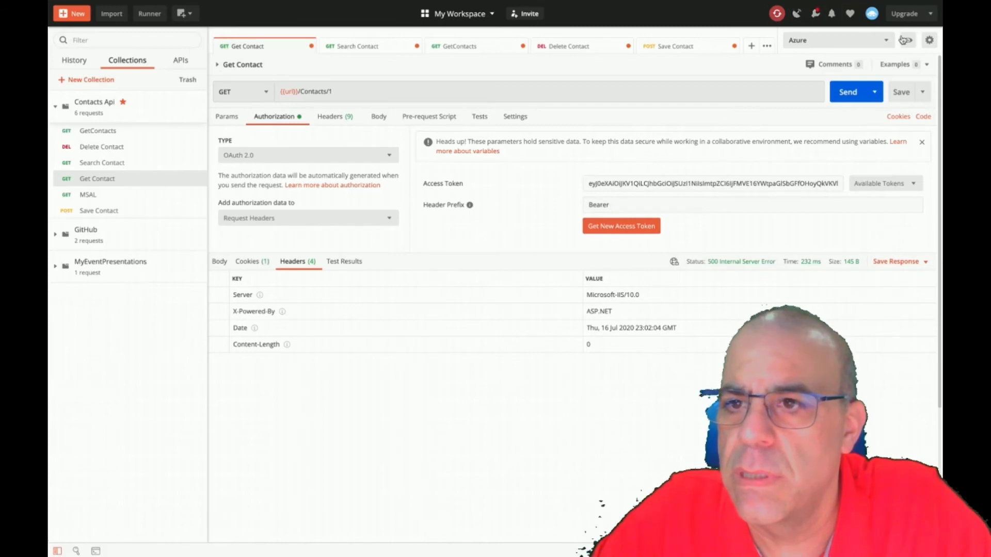
pyautogui.click(929, 41)
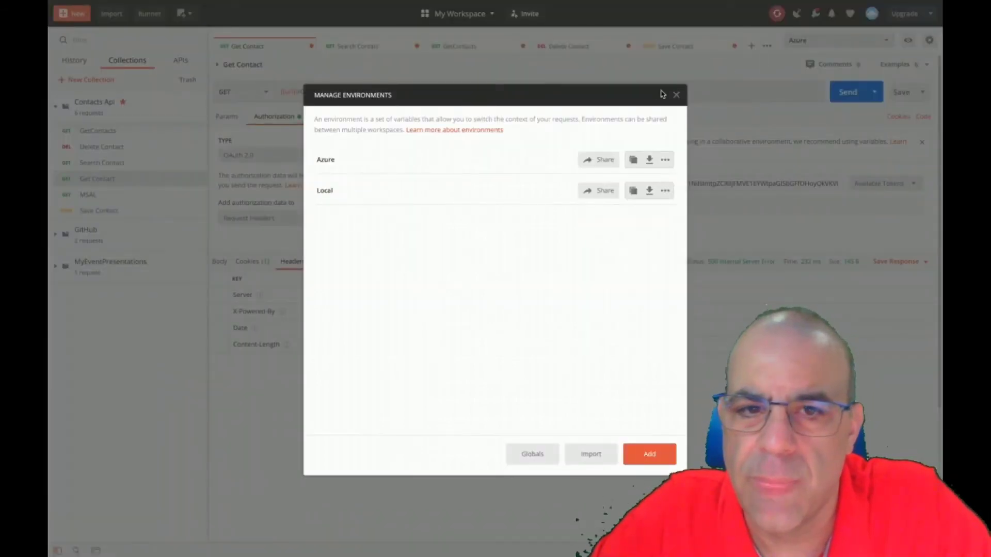
pyautogui.click(677, 94)
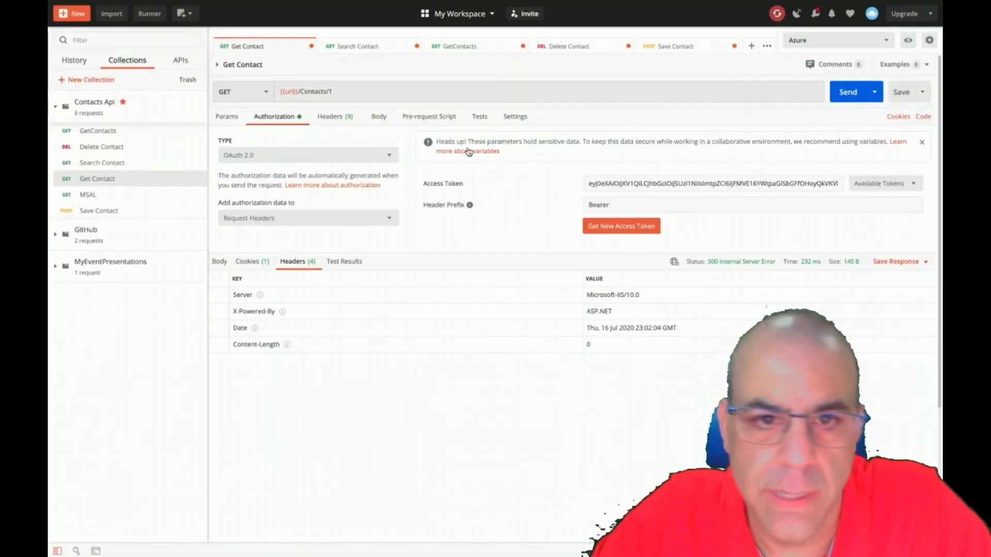
pyautogui.click(515, 117)
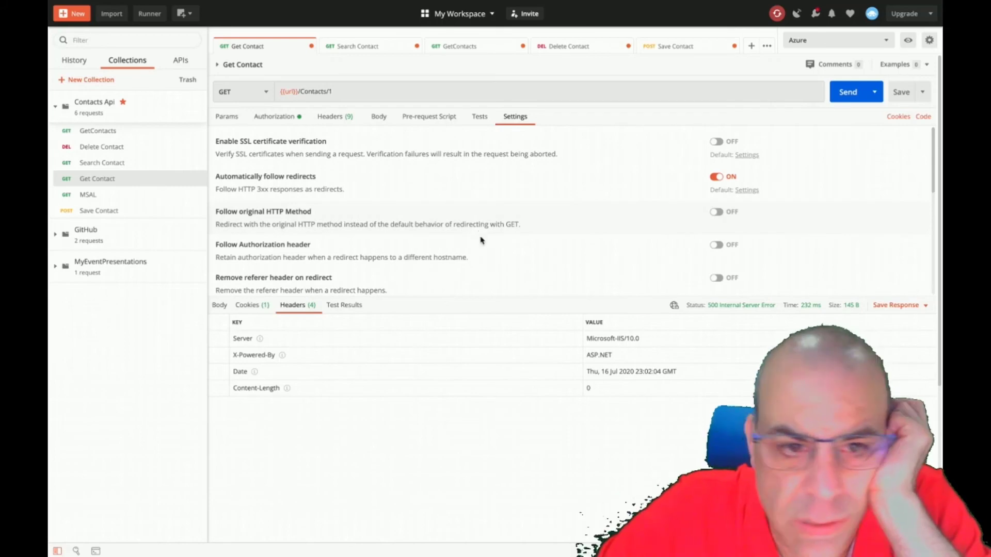
pyautogui.scroll(-5, 481, 250)
pyautogui.scroll(5, 480, 250)
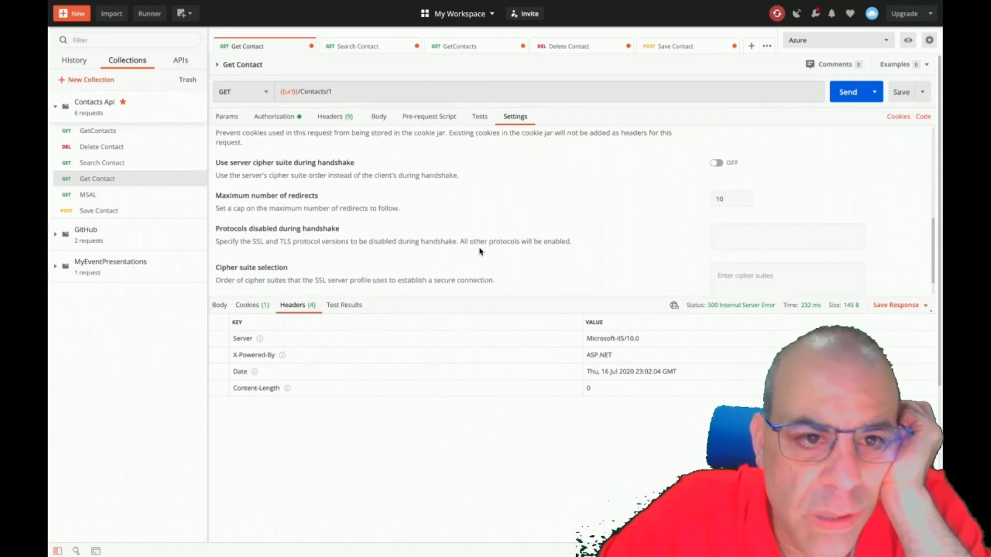
pyautogui.click(276, 117)
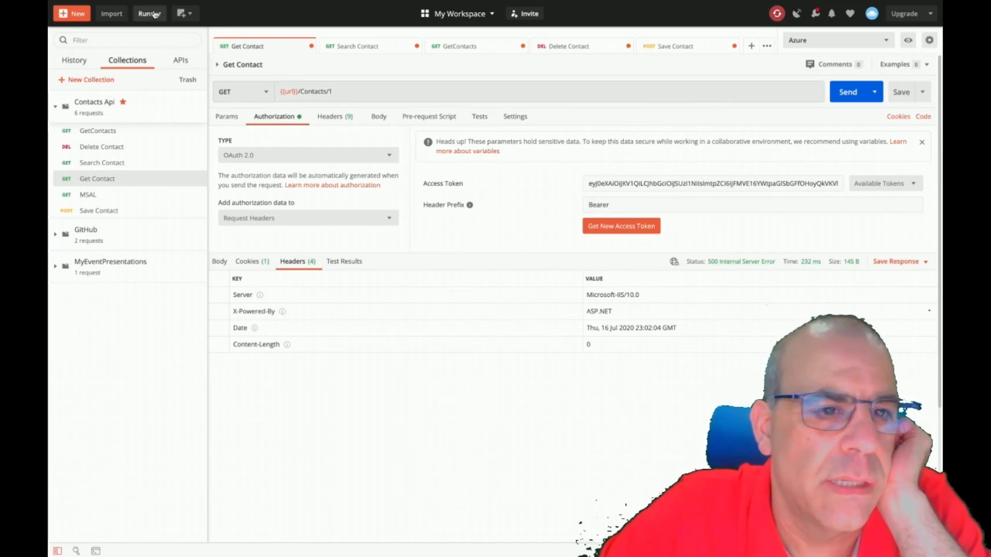
pyautogui.click(184, 13)
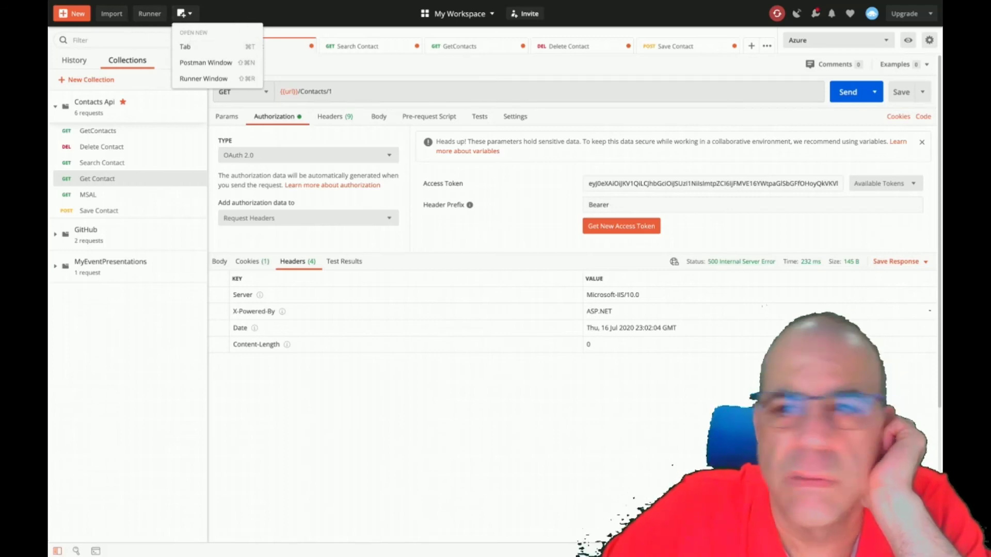
pyautogui.click(815, 14)
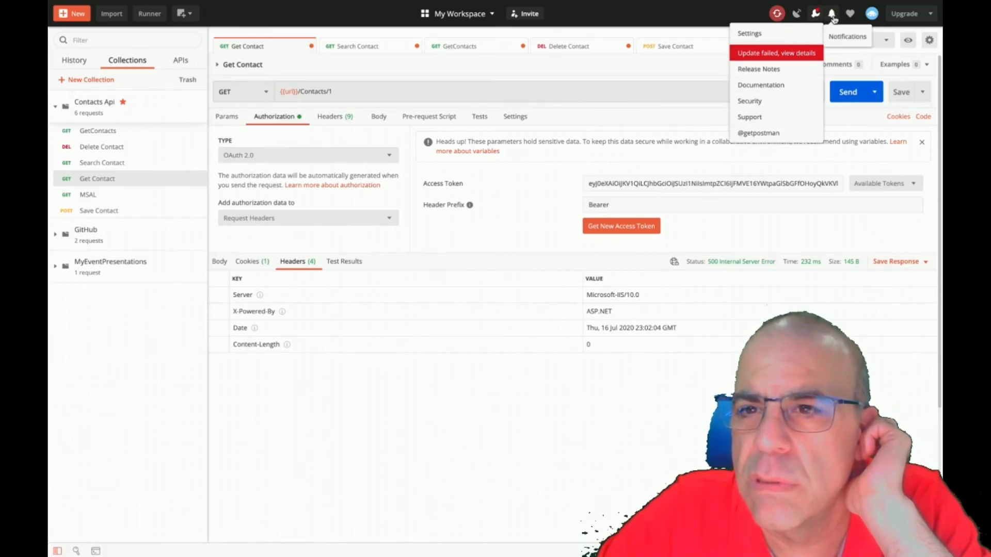
pyautogui.click(935, 18)
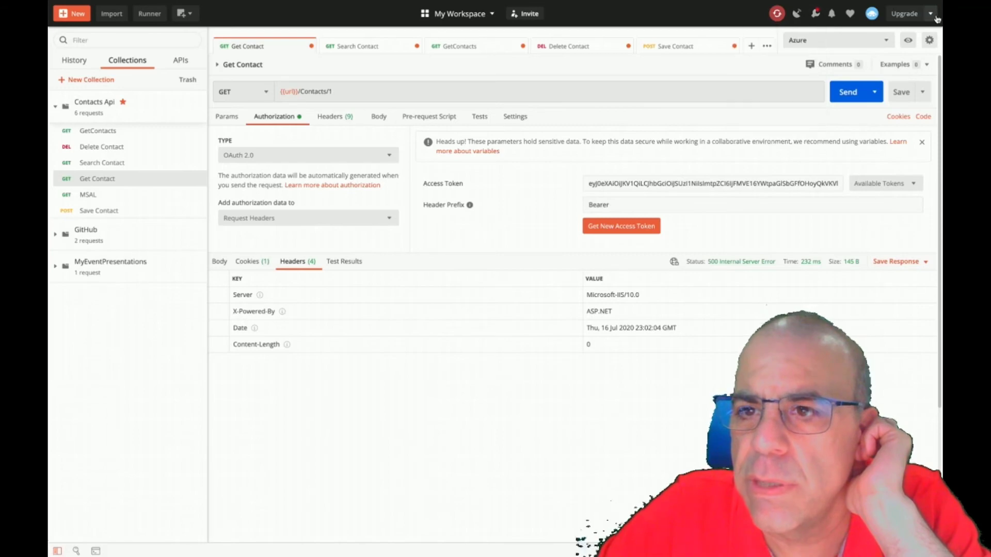
pyautogui.click(640, 13)
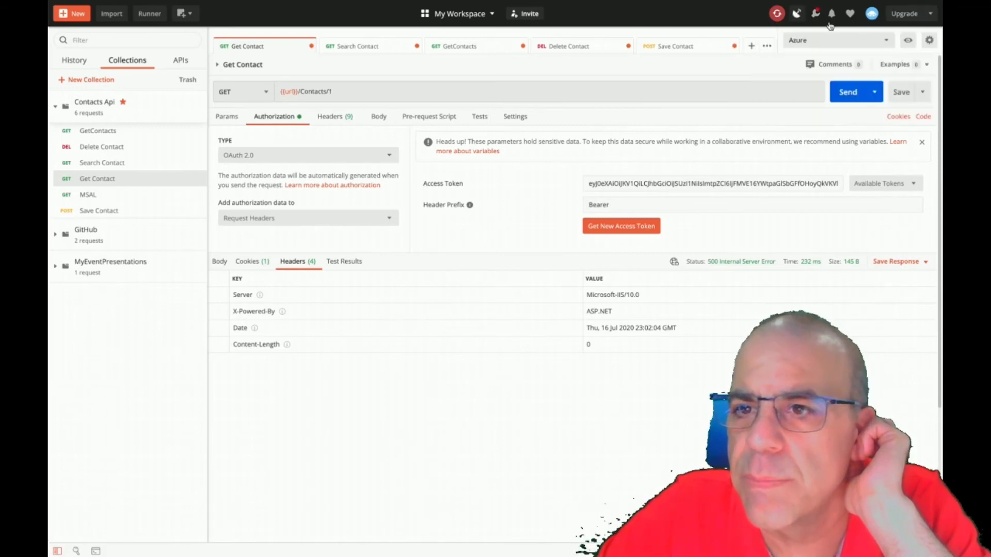
pyautogui.click(906, 44)
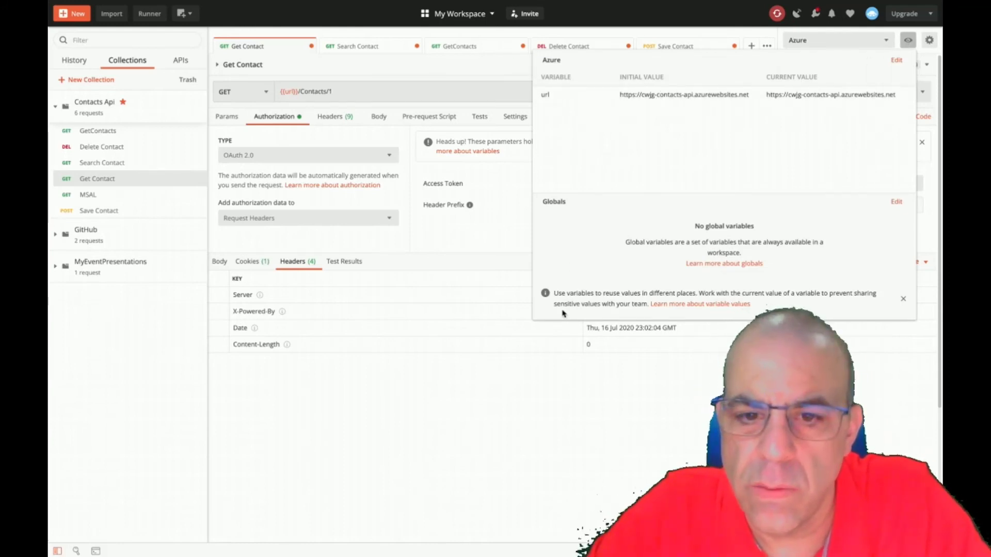
pyautogui.click(498, 405)
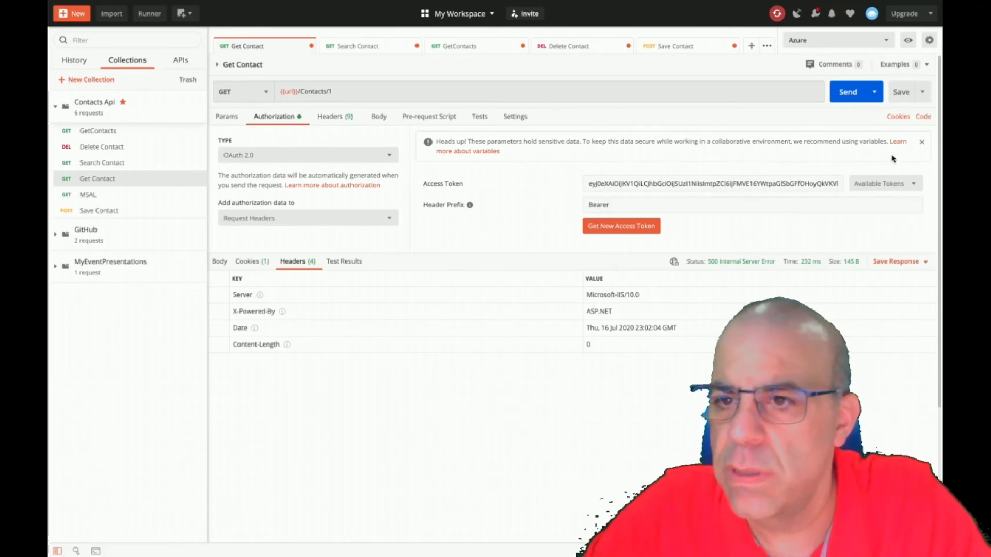
pyautogui.click(378, 121)
pyautogui.click(328, 118)
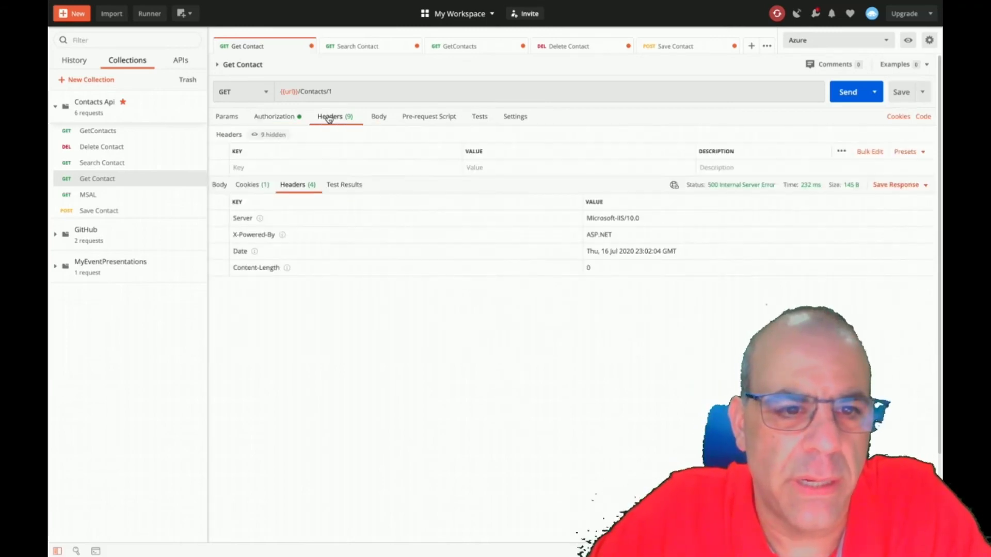
pyautogui.click(514, 117)
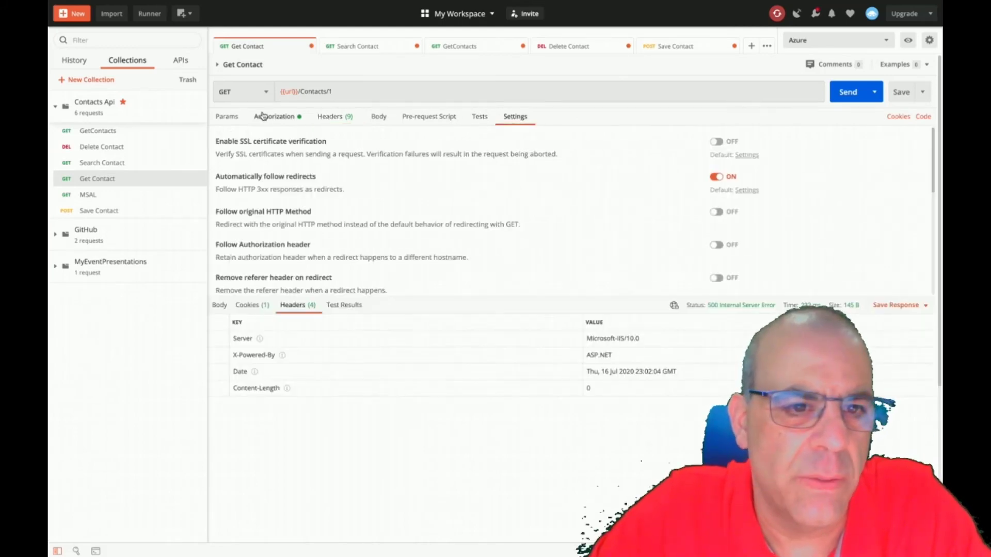
pyautogui.click(227, 121)
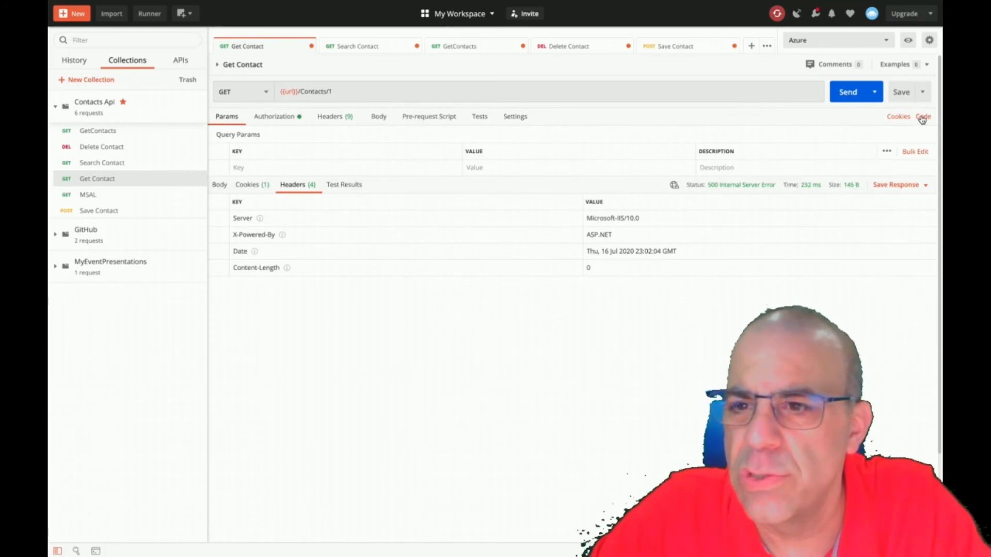
pyautogui.click(875, 93)
pyautogui.click(780, 66)
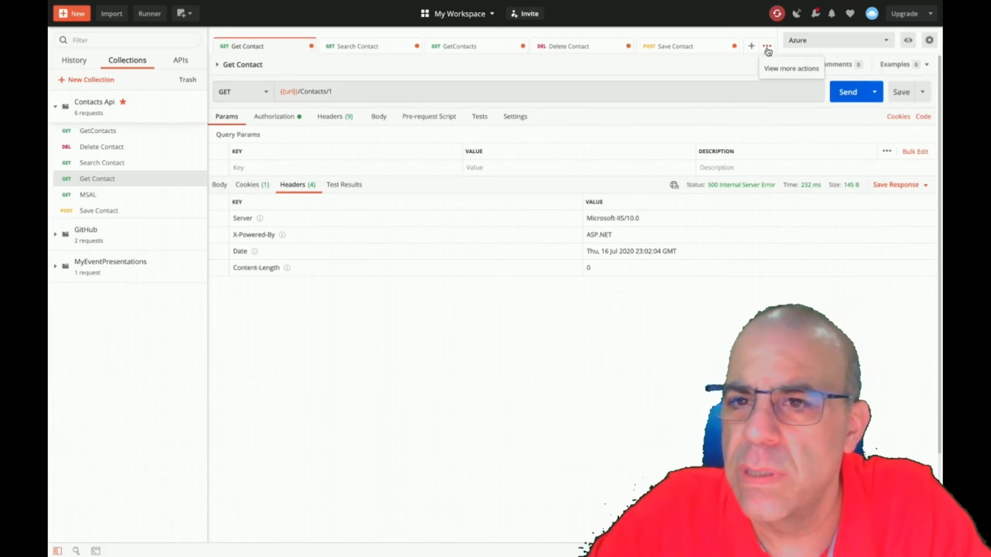
pyautogui.click(768, 48)
pyautogui.moveTo(746, 69)
pyautogui.click(533, 239)
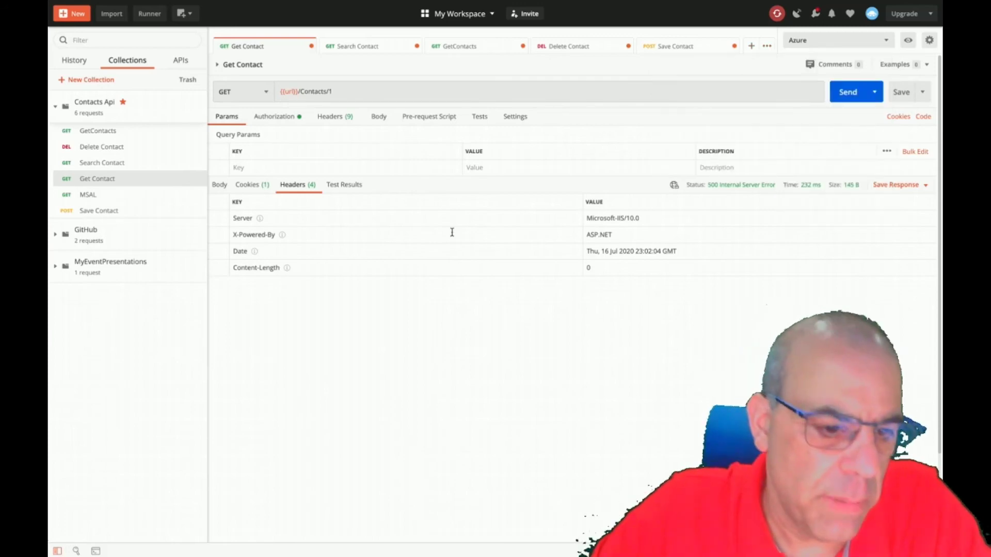
pyautogui.click(96, 552)
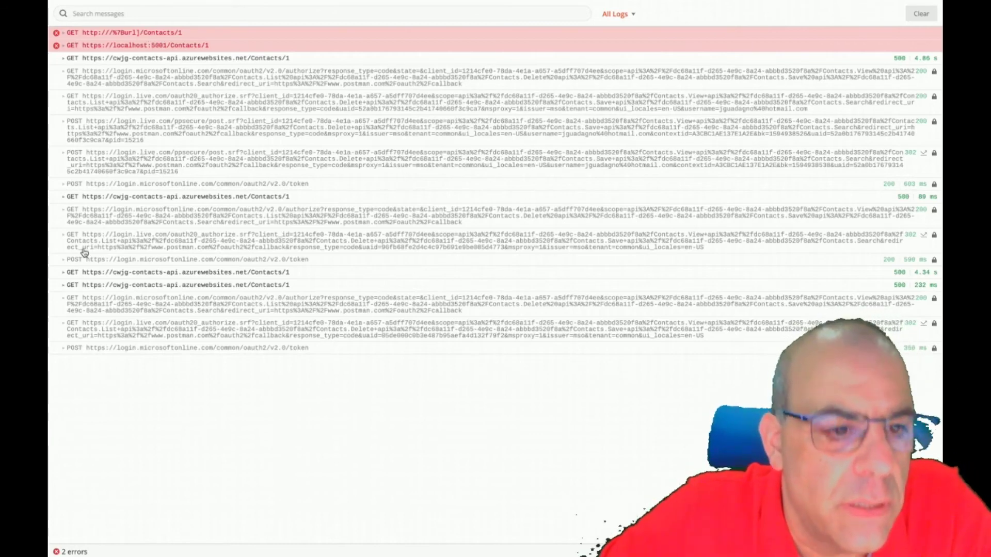
pyautogui.click(63, 325)
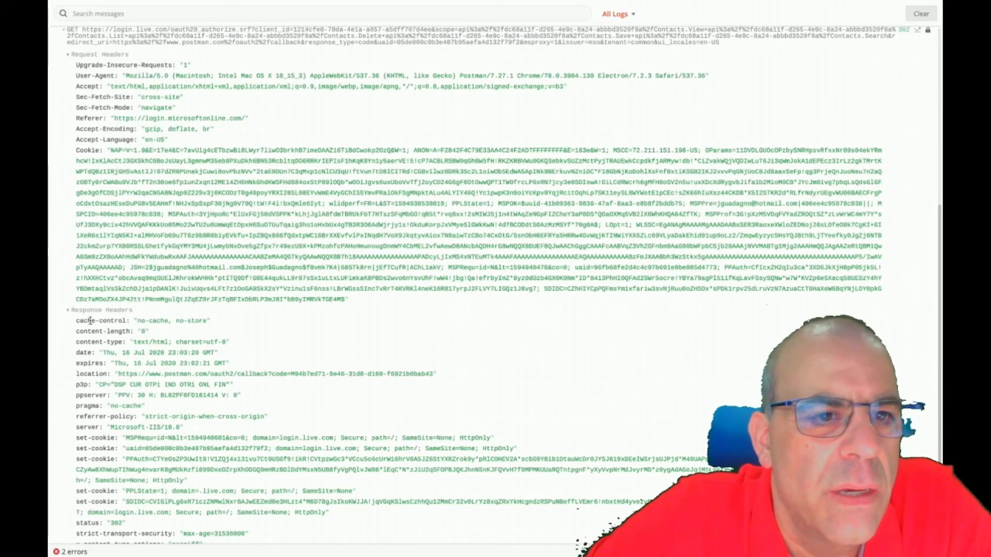
pyautogui.scroll(-2, 390, 286)
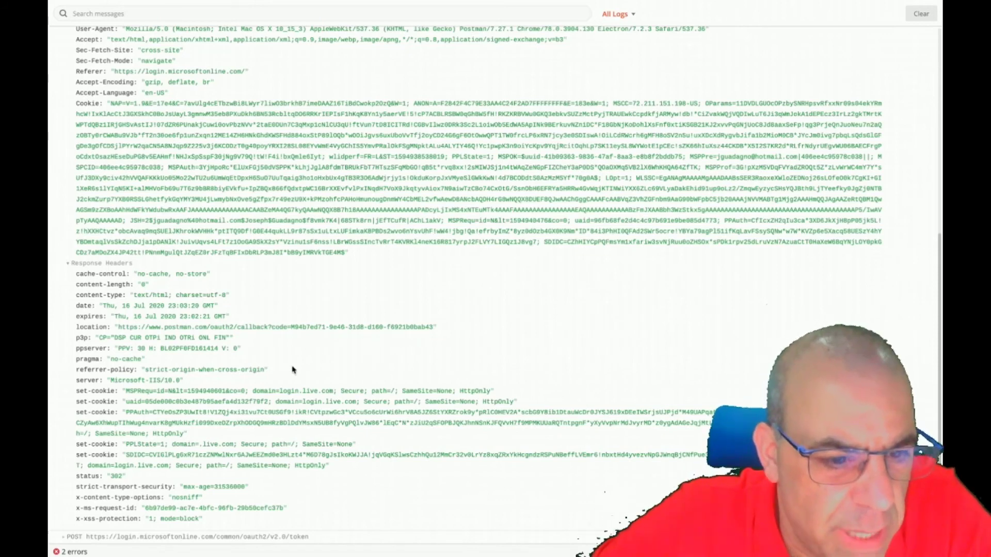
pyautogui.scroll(5, 353, 388)
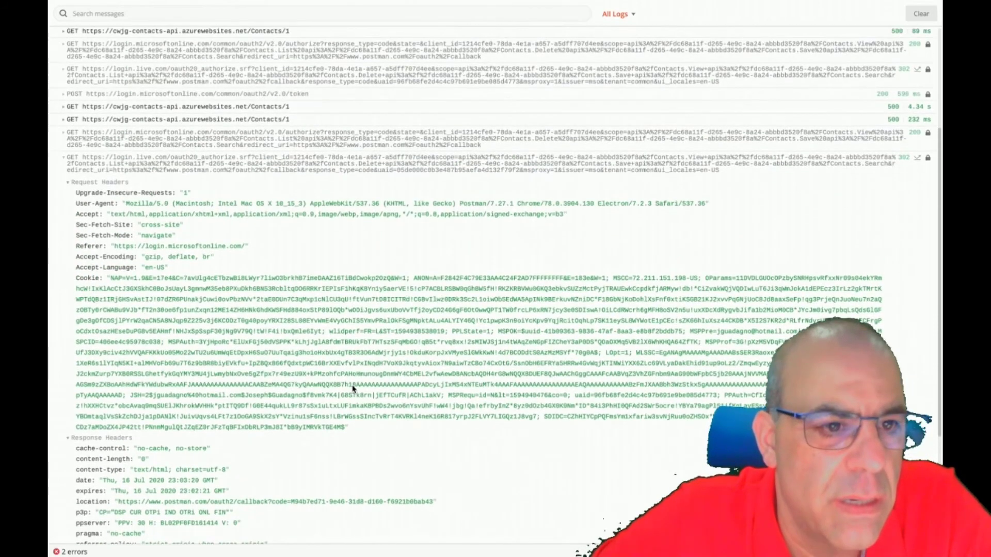
pyautogui.click(64, 162)
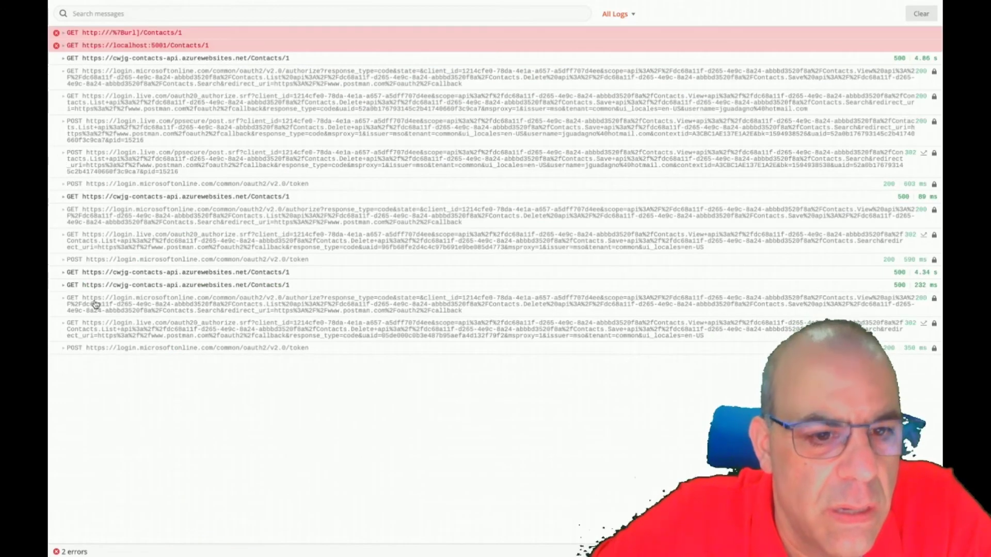
pyautogui.doubleClick(63, 289)
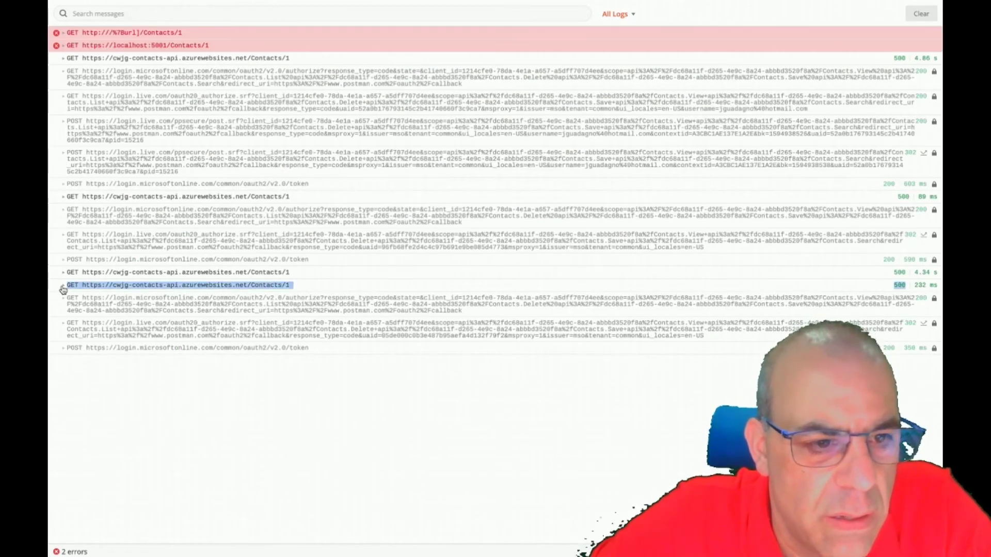
pyautogui.click(63, 288)
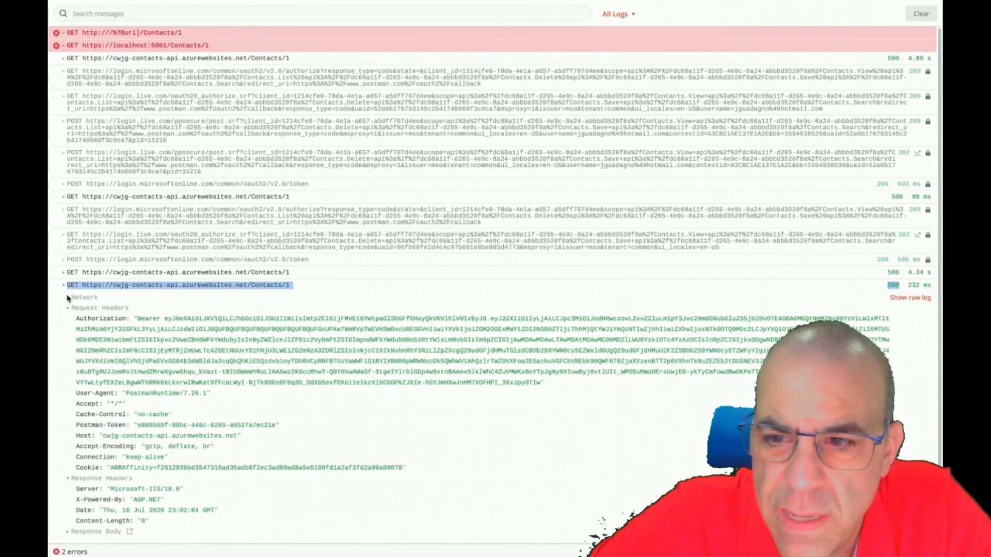
pyautogui.scroll(-2, 354, 441)
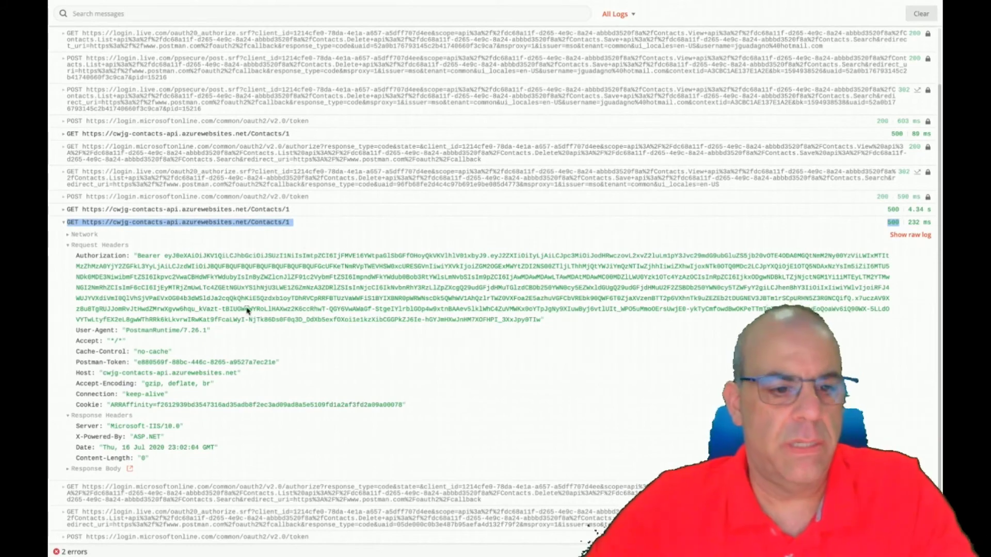
pyautogui.hotkey('alt', 'Tab')
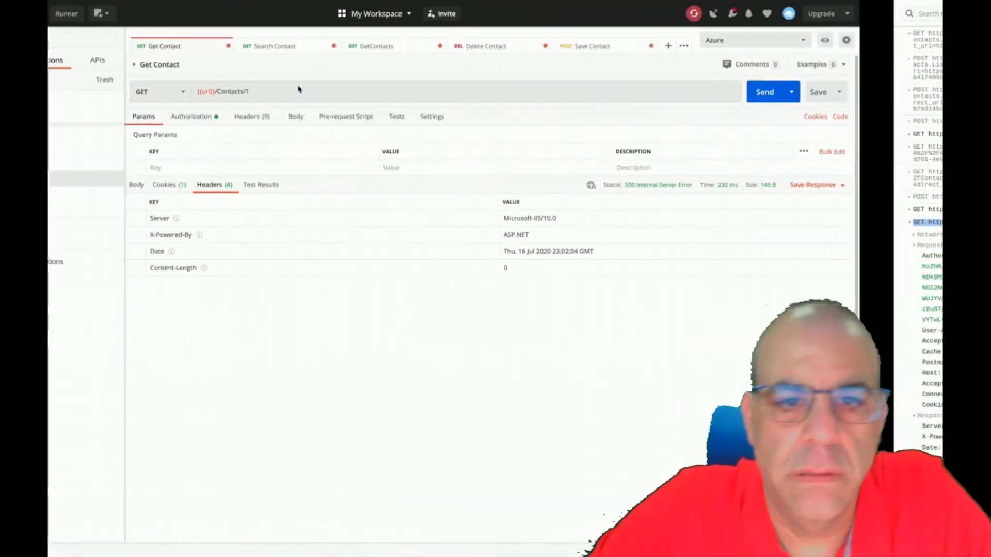
# Clear the cwjg-contacts-api log stream and resend Get Contact from Postman to capture a fresh 500 error.
pyautogui.hotkey('alt', 'Tab')
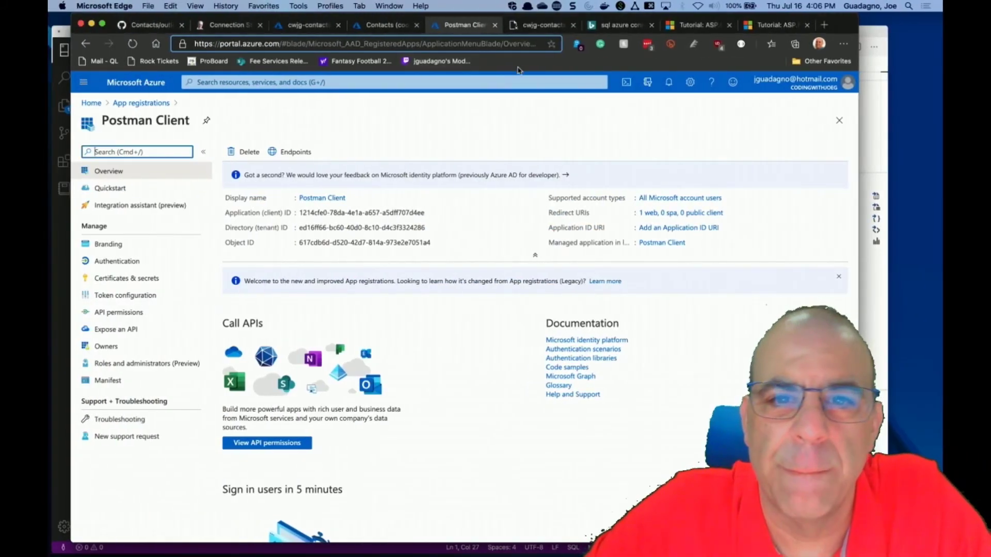
pyautogui.click(309, 25)
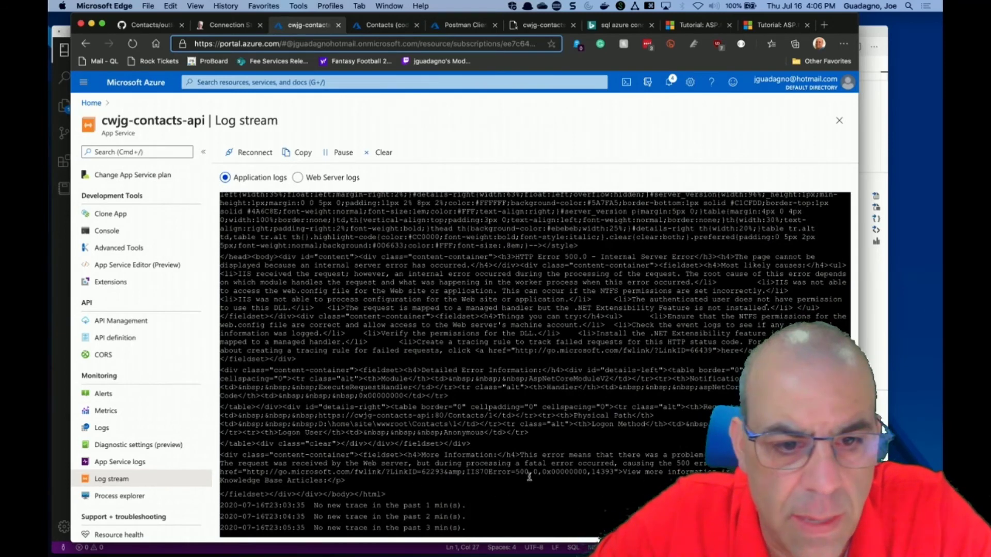
pyautogui.scroll(1, 543, 439)
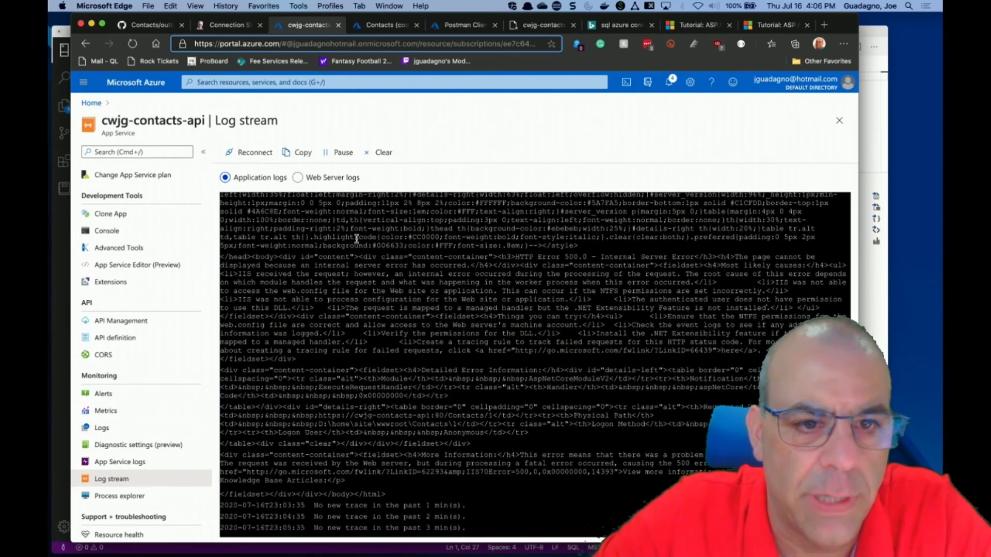
pyautogui.click(384, 152)
pyautogui.hotkey('ctrl', 'Right')
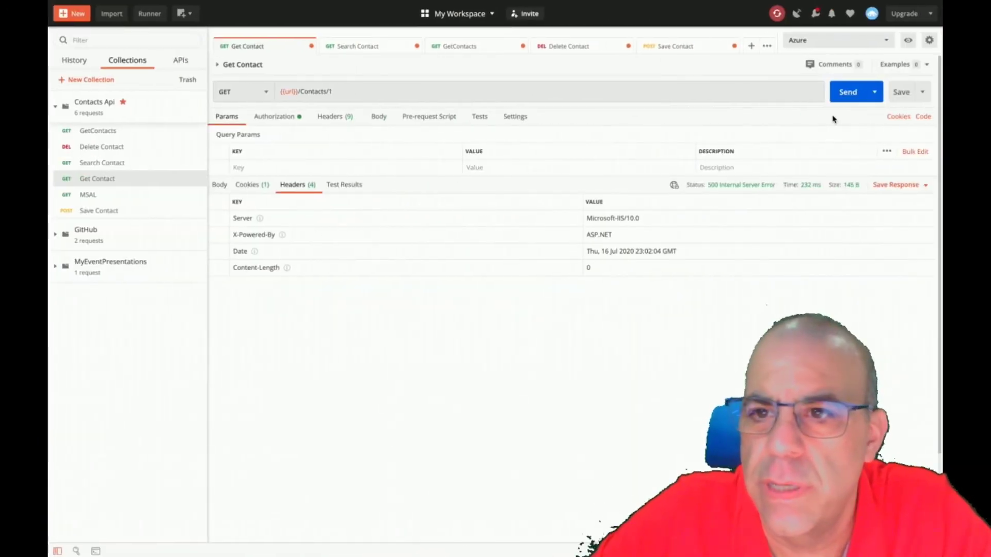
pyautogui.click(846, 93)
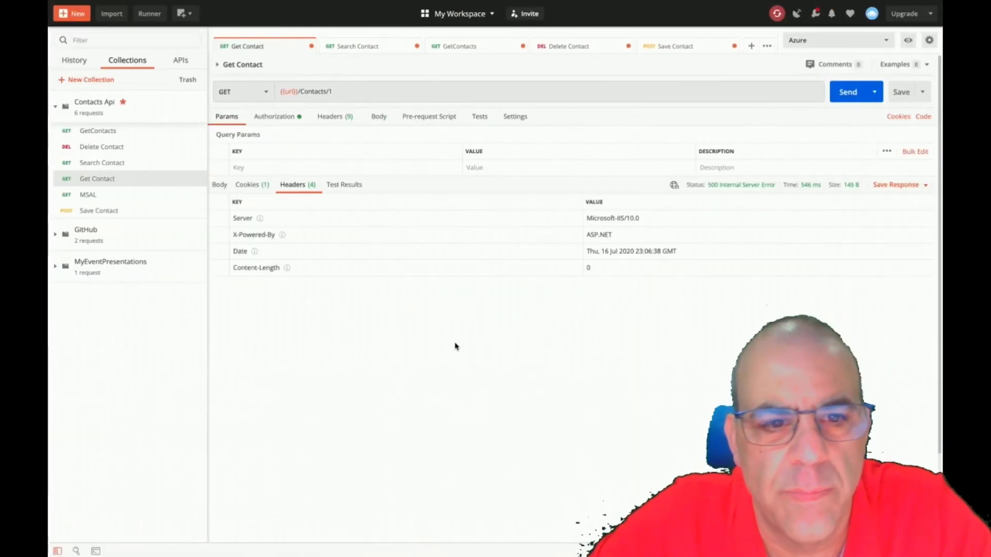
pyautogui.hotkey('ctrl', 'Left')
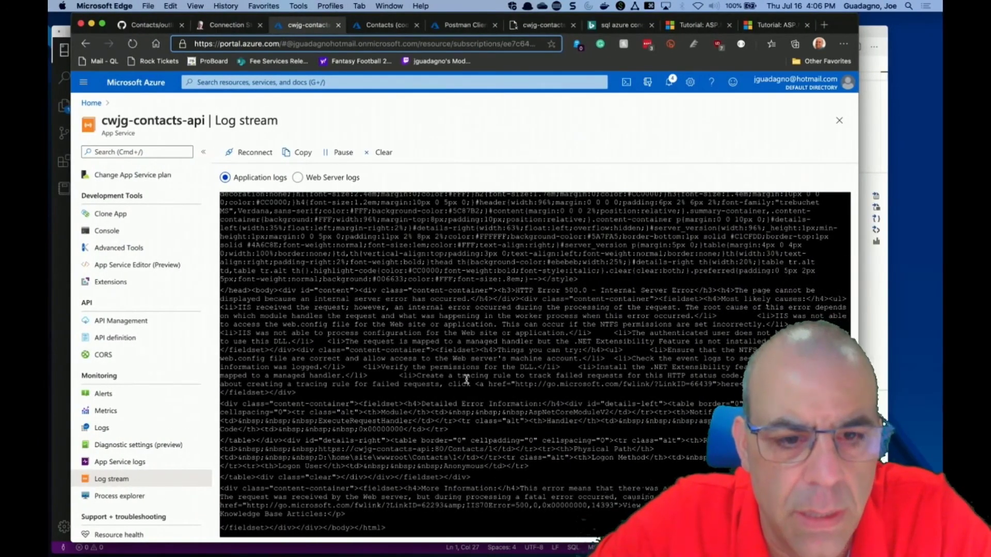
pyautogui.scroll(3, 467, 379)
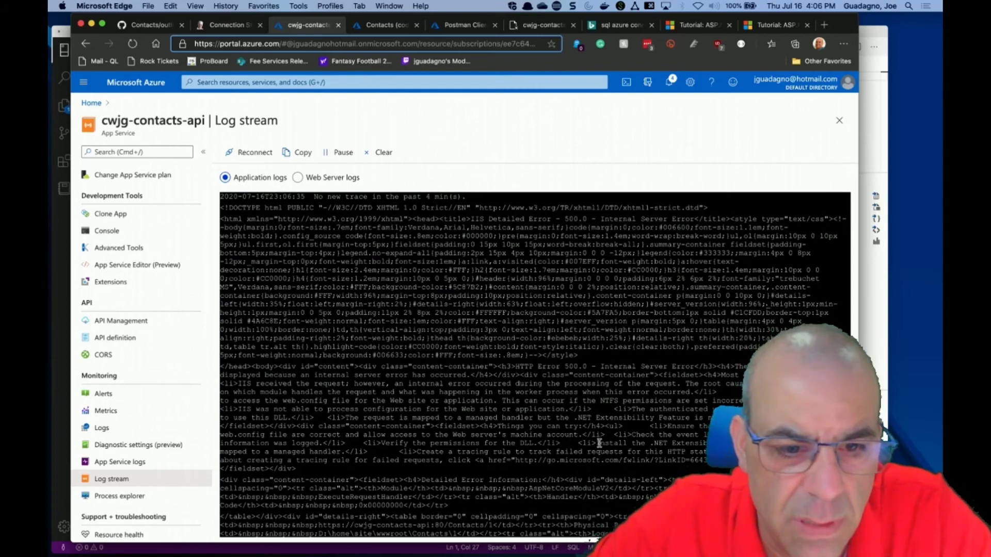
pyautogui.scroll(-1, 599, 443)
pyautogui.scroll(-5, 598, 443)
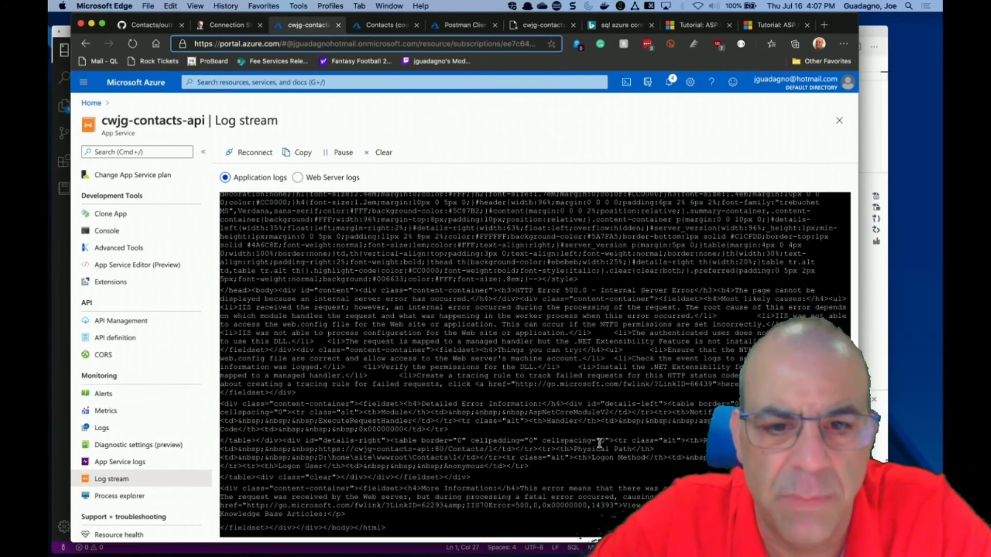
pyautogui.scroll(5, 599, 443)
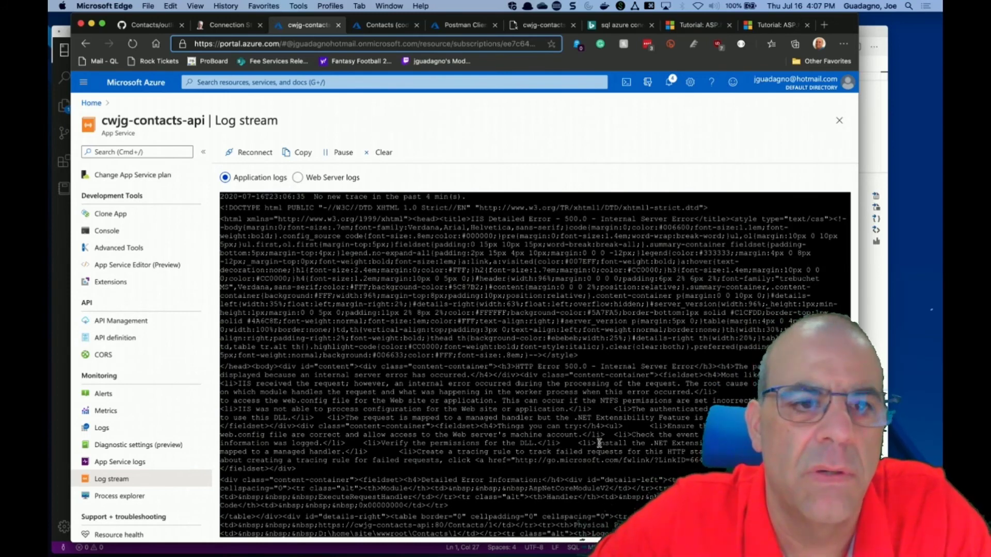
# Reload the /Contacts page and check the cwjg-contacts-api log stream.
pyautogui.click(478, 29)
pyautogui.click(513, 30)
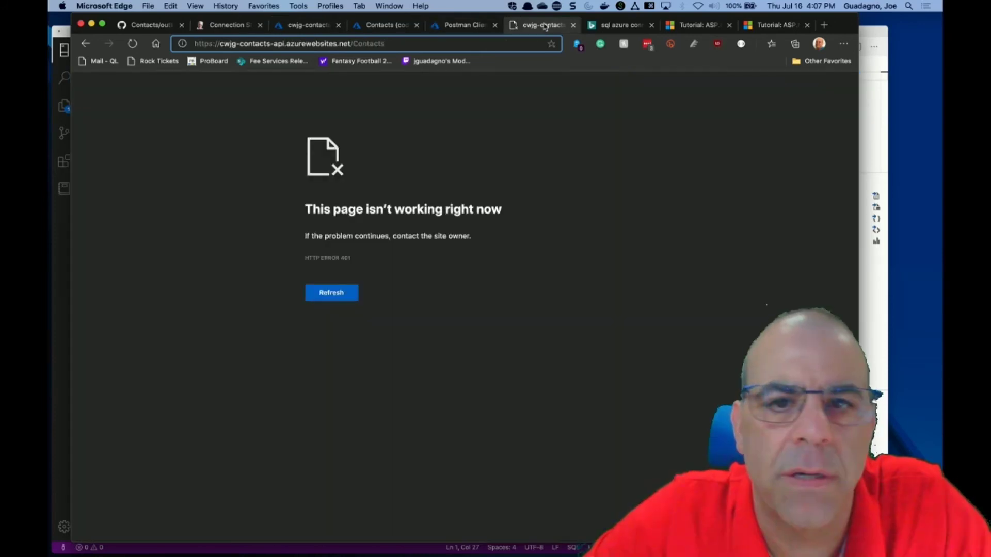
pyautogui.click(133, 44)
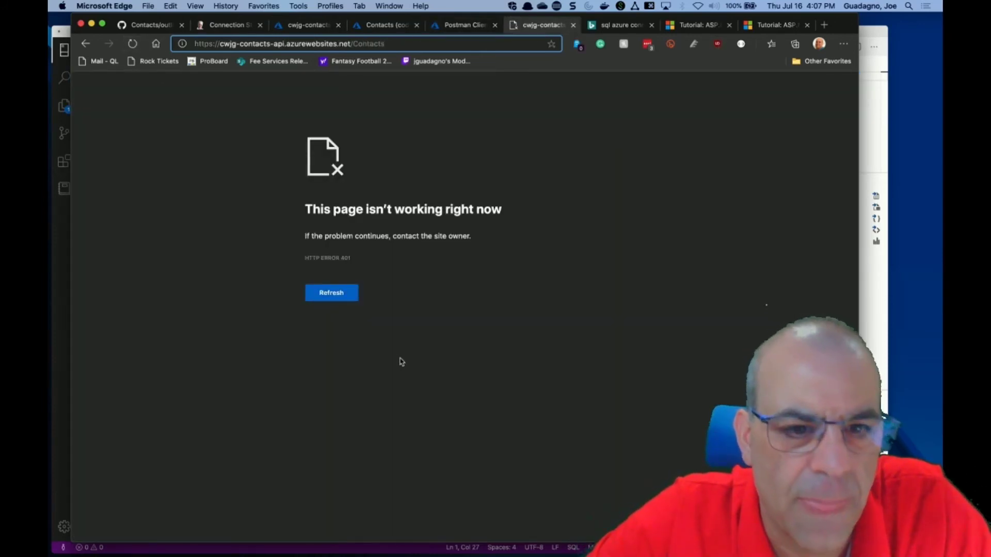
pyautogui.click(299, 26)
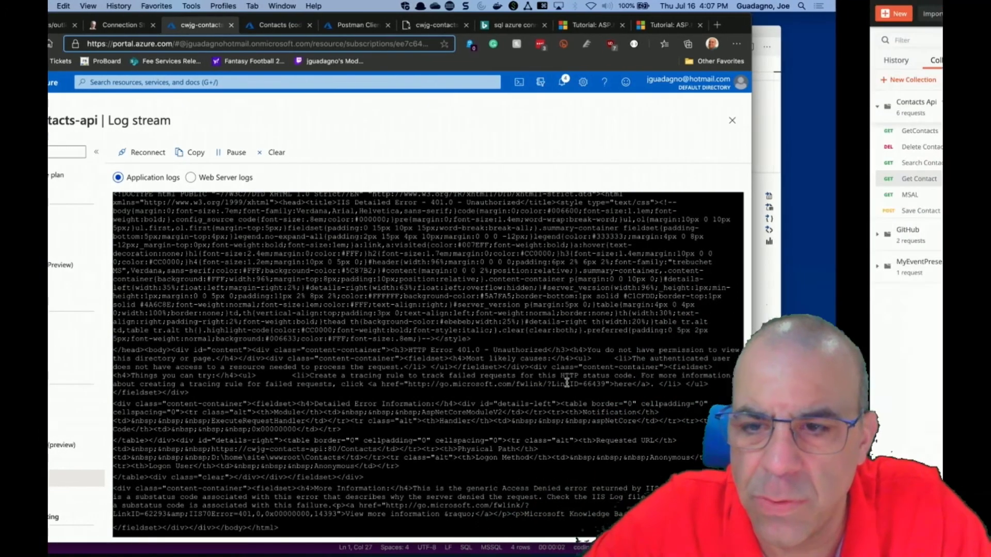
pyautogui.hotkey('ctrl', 'Right')
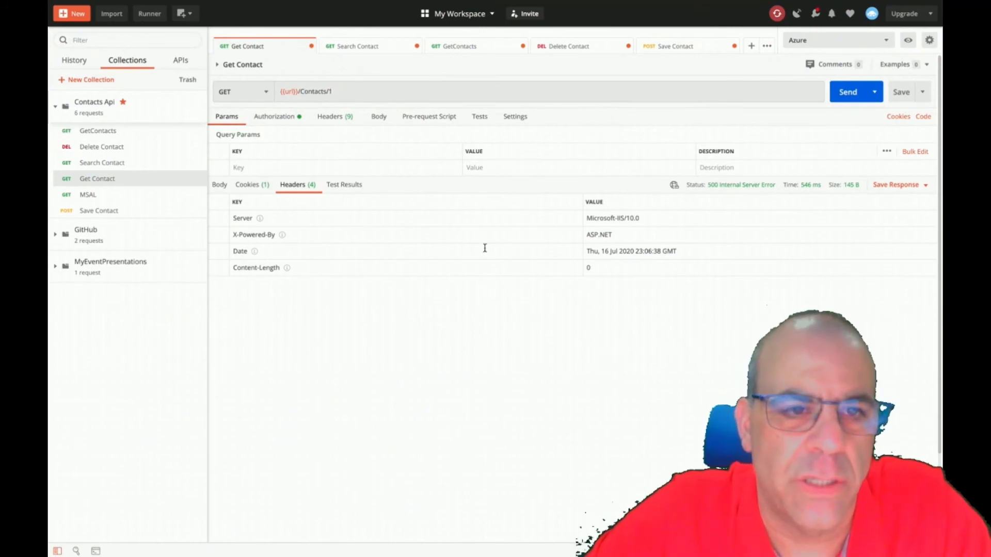
pyautogui.hotkey('ctrl', 'Left')
# Copy the site's base address from the /Contacts page URL.
pyautogui.click(537, 25)
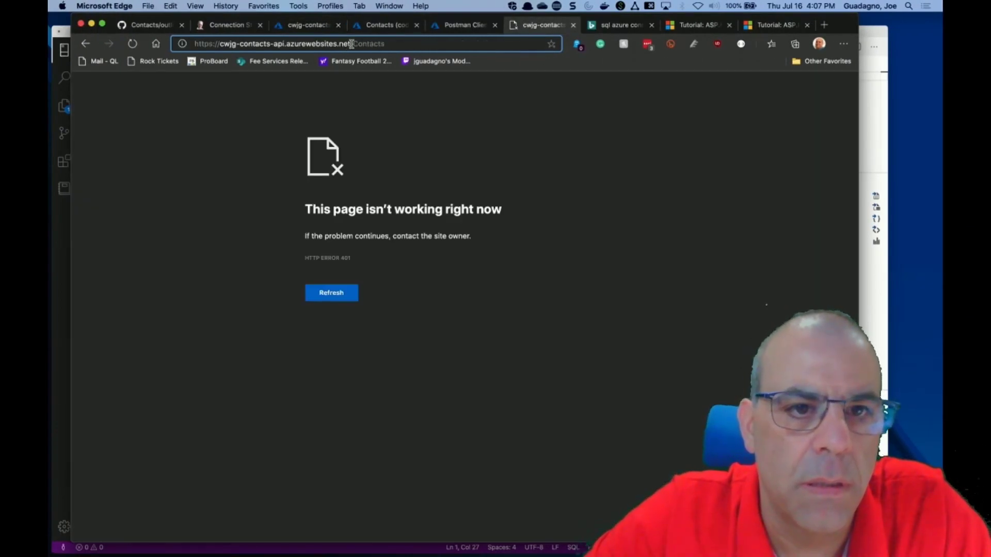
pyautogui.moveTo(353, 44); pyautogui.dragTo(159, 46)
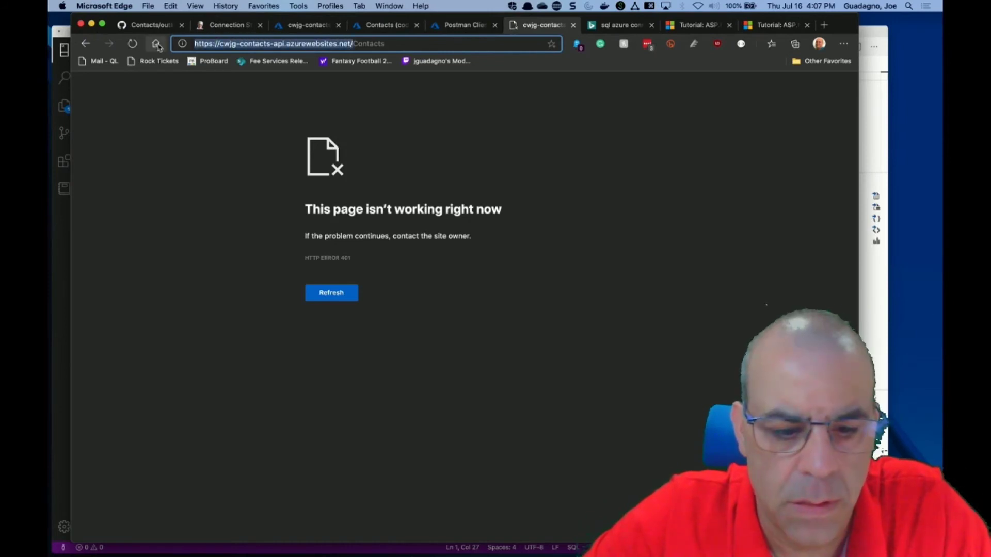
pyautogui.press('super+c')
# Inspect the site's connection and tracking prevention info, then close the popup.
pyautogui.click(182, 44)
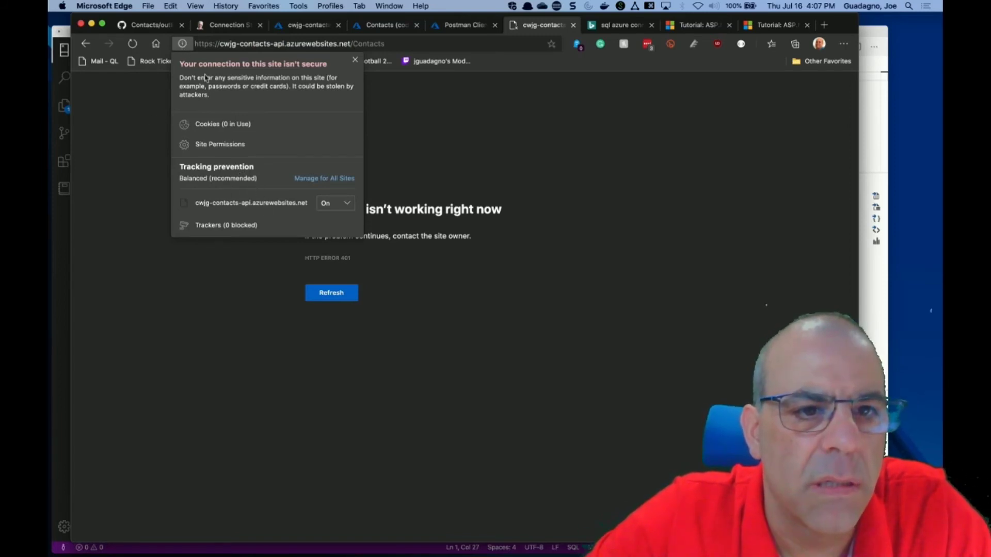
pyautogui.click(185, 45)
pyautogui.click(183, 46)
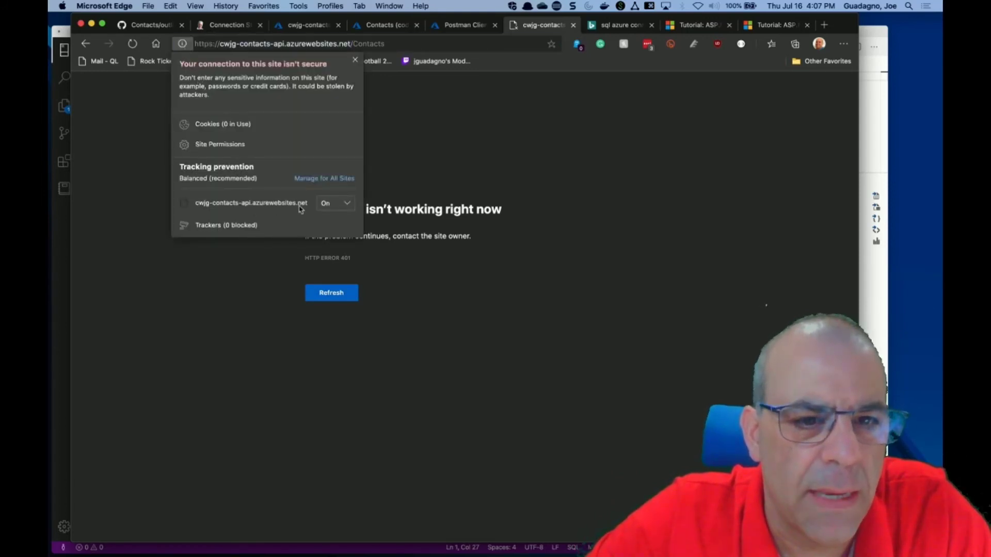
pyautogui.click(349, 203)
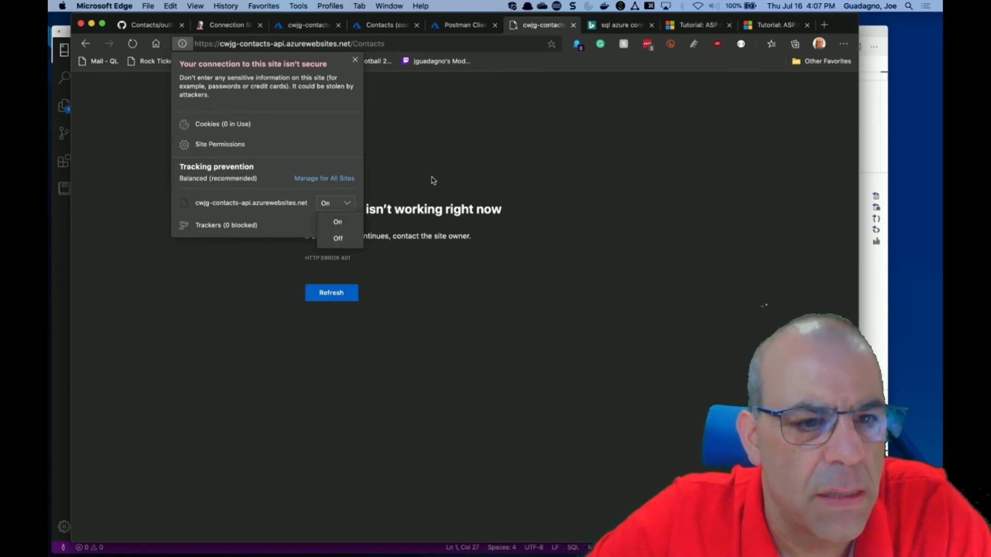
pyautogui.click(460, 154)
pyautogui.click(449, 123)
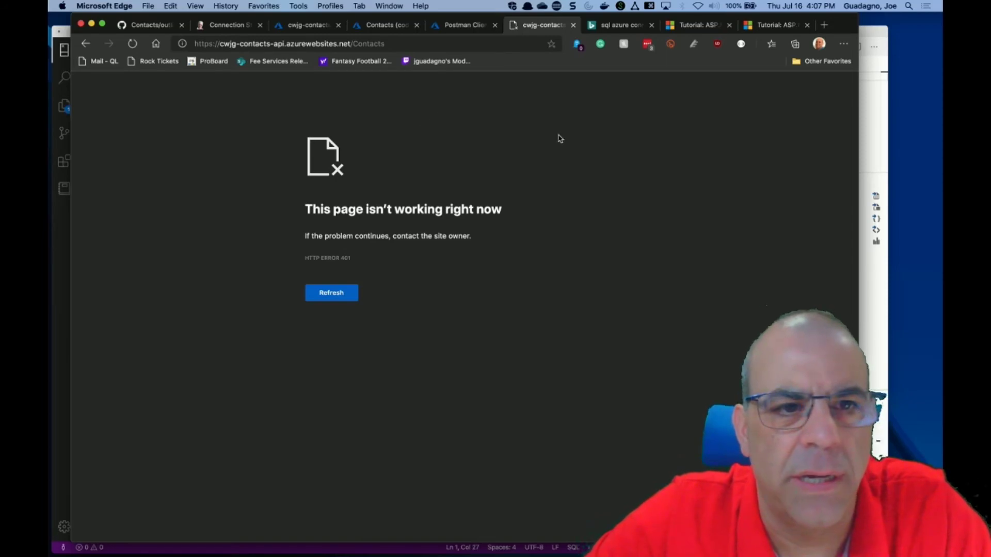
pyautogui.press('super+Tab')
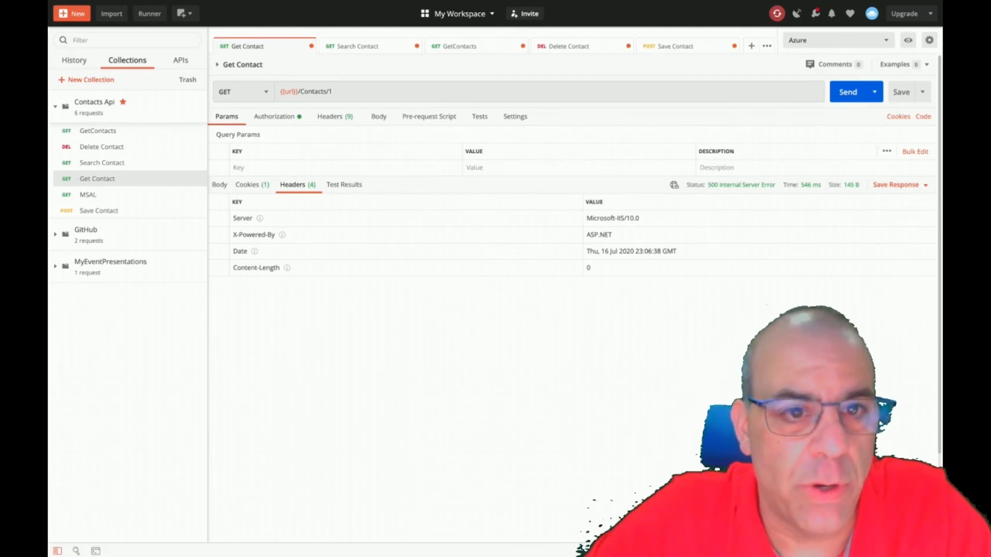
# Replace {{url}}/ with the pasted site address and send Get Contact.
pyautogui.moveTo(298, 91); pyautogui.dragTo(216, 90)
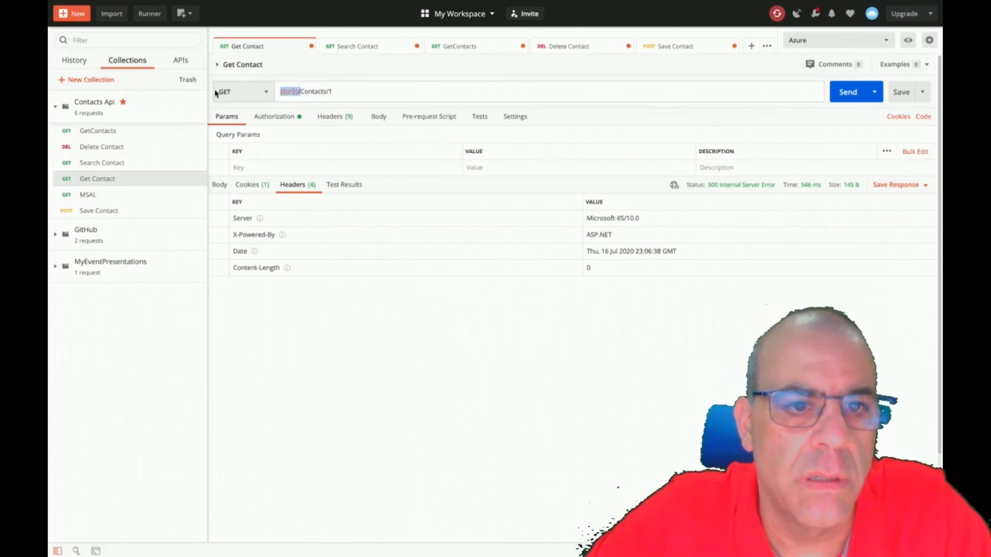
pyautogui.press('super+v')
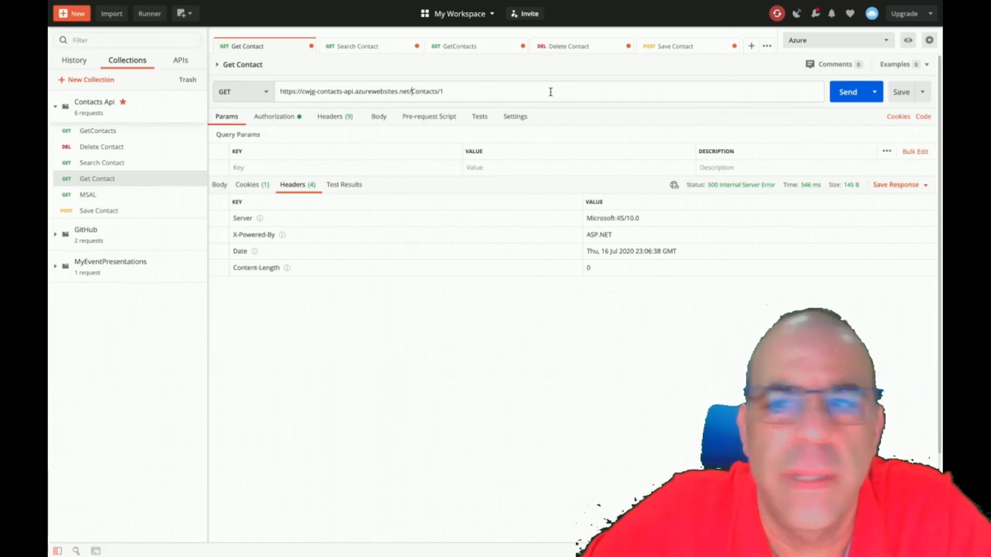
pyautogui.click(839, 93)
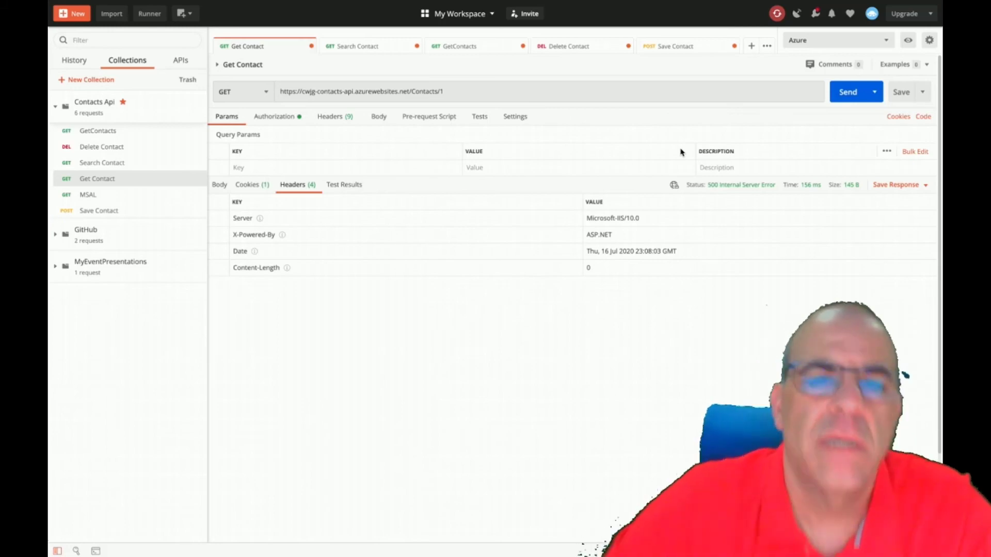
# Send the request to the site root, then to /Contacts, which also returns 500.
pyautogui.moveTo(466, 90); pyautogui.dragTo(413, 91)
pyautogui.press('BackSpace')
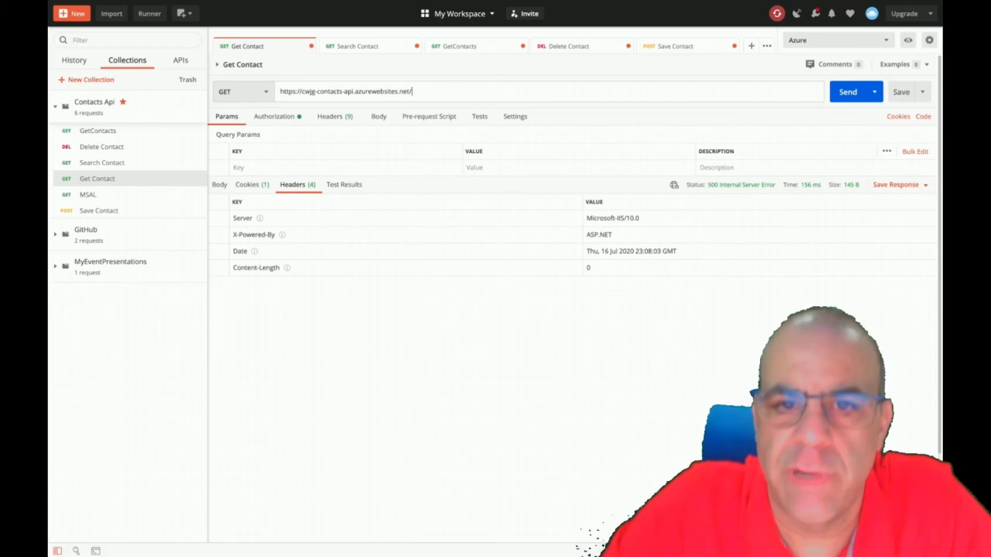
pyautogui.click(842, 92)
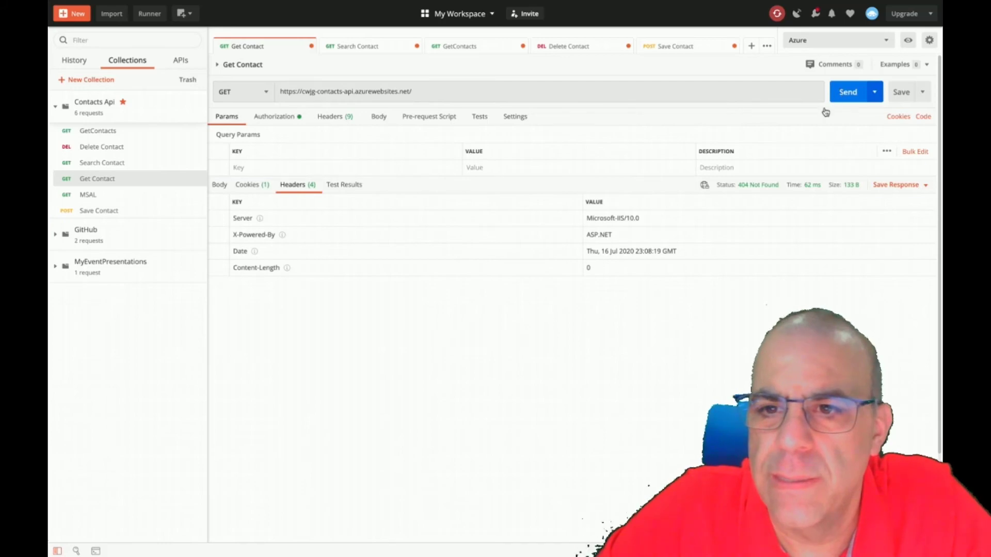
pyautogui.click(431, 86)
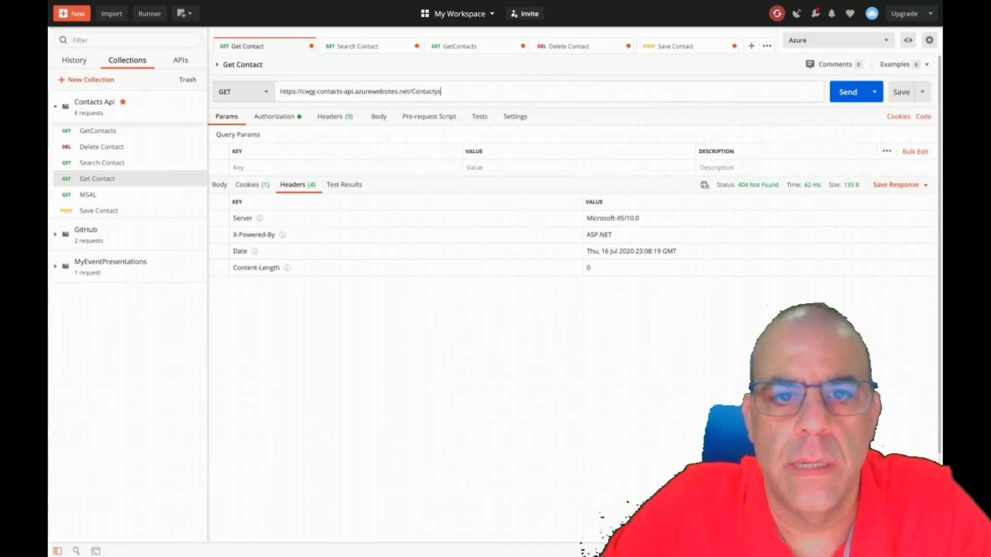
pyautogui.write('Contacts')
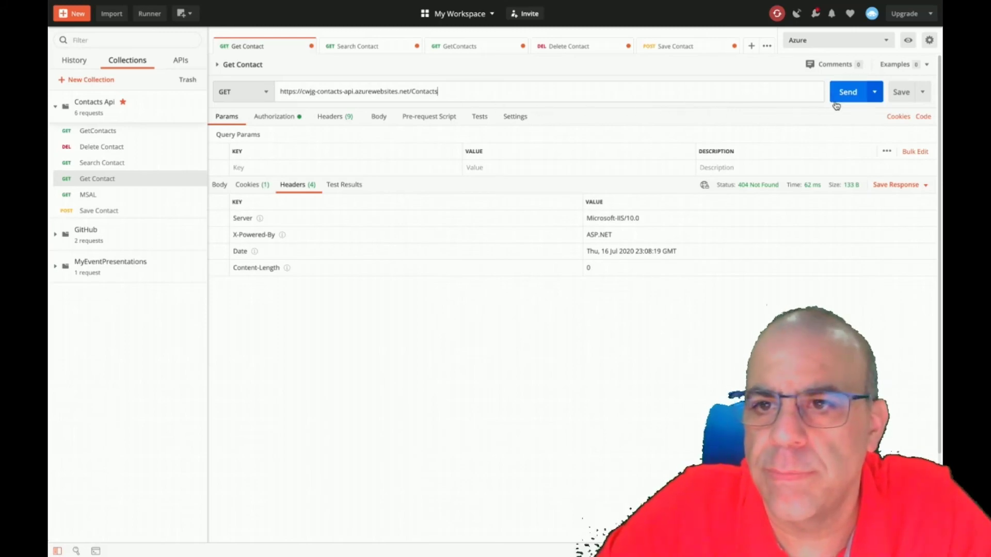
pyautogui.click(840, 97)
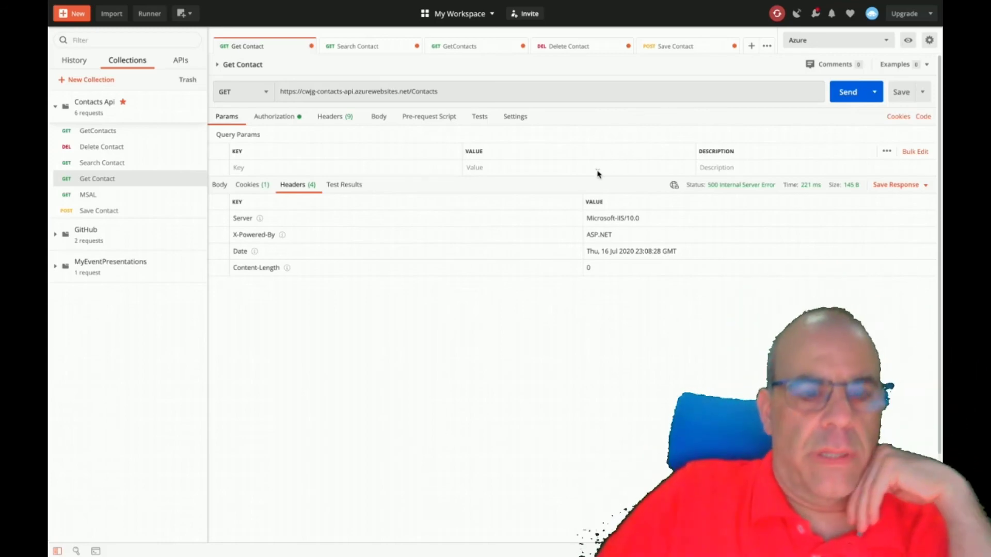
pyautogui.press('super+Tab')
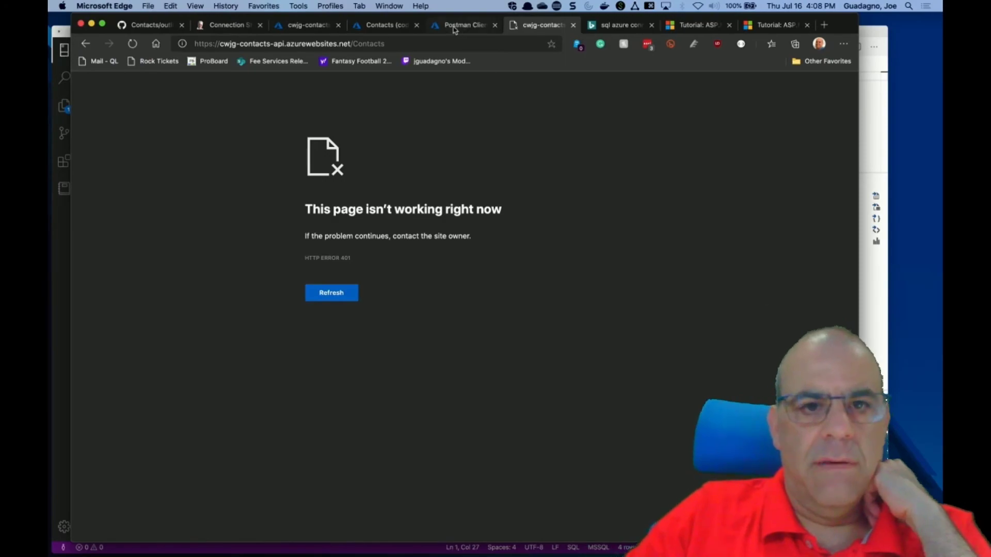
# Open the cwjg-contacts-api log stream and scroll through its earlier output.
pyautogui.click(390, 26)
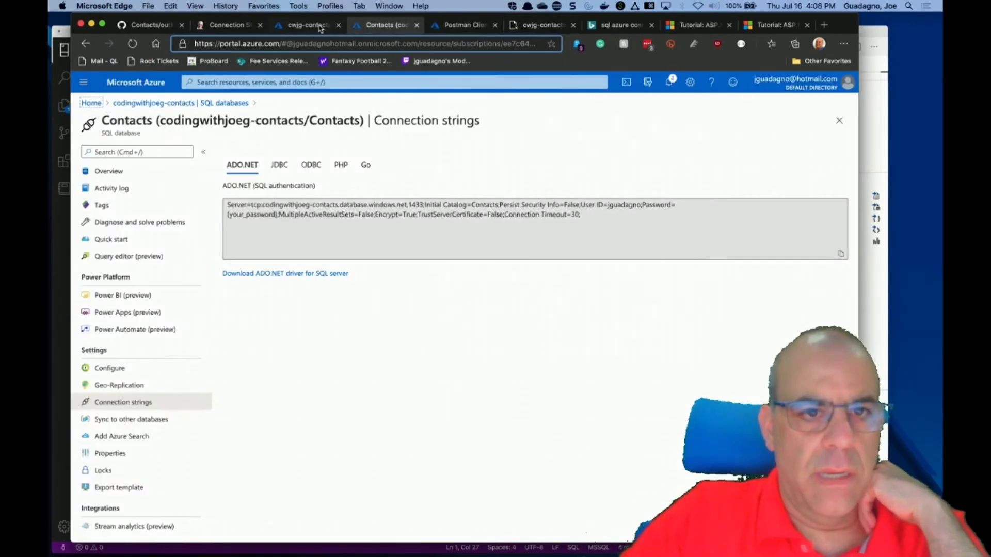
pyautogui.click(321, 27)
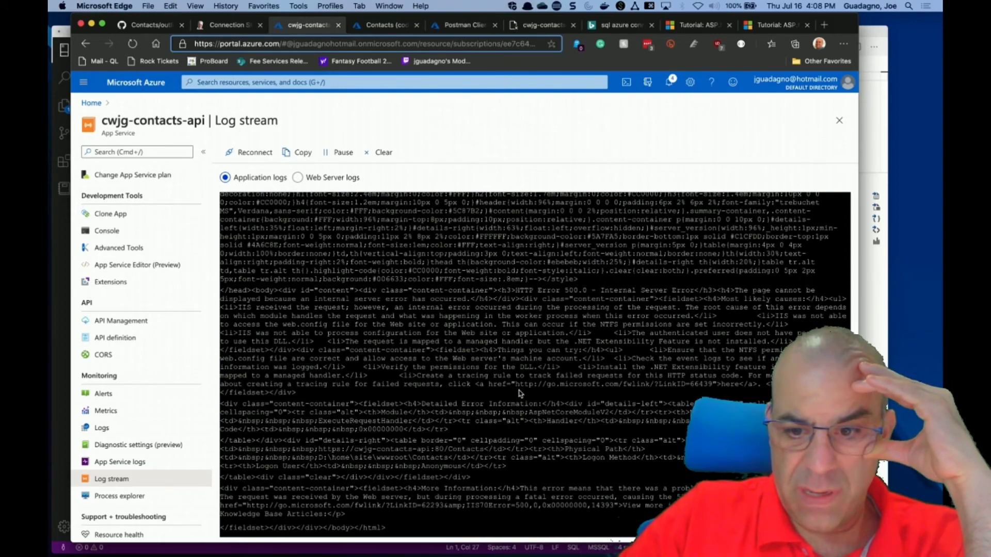
pyautogui.scroll(5, 519, 393)
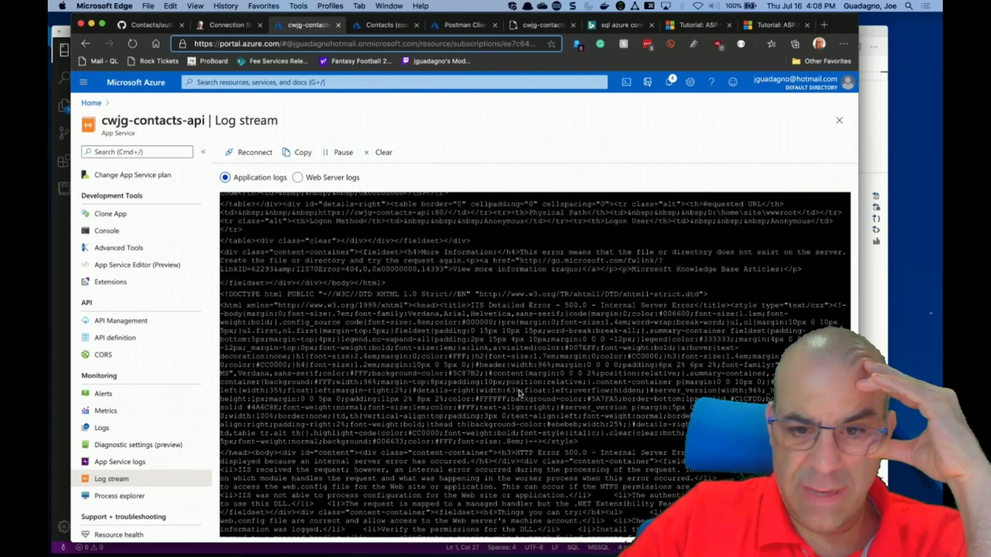
pyautogui.scroll(2, 519, 390)
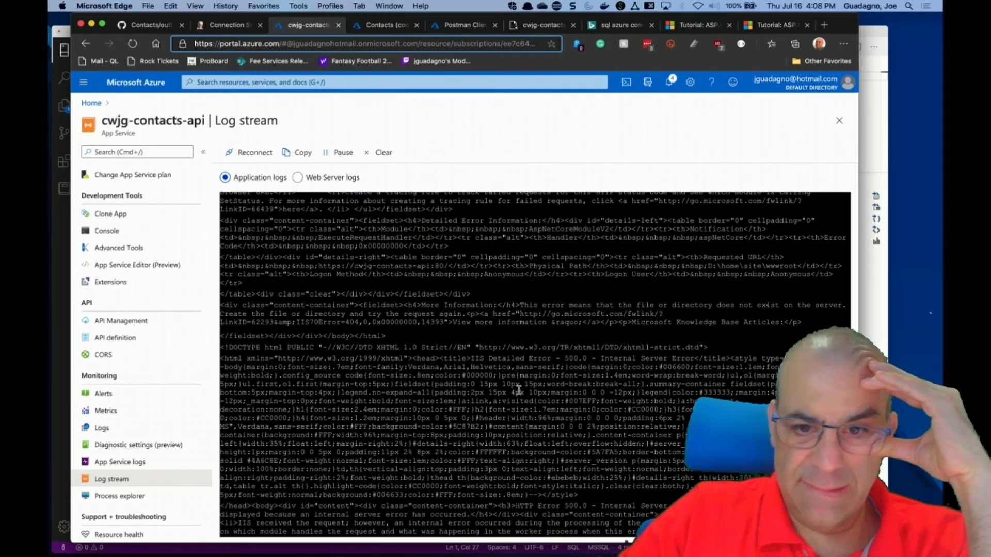
pyautogui.scroll(1, 519, 390)
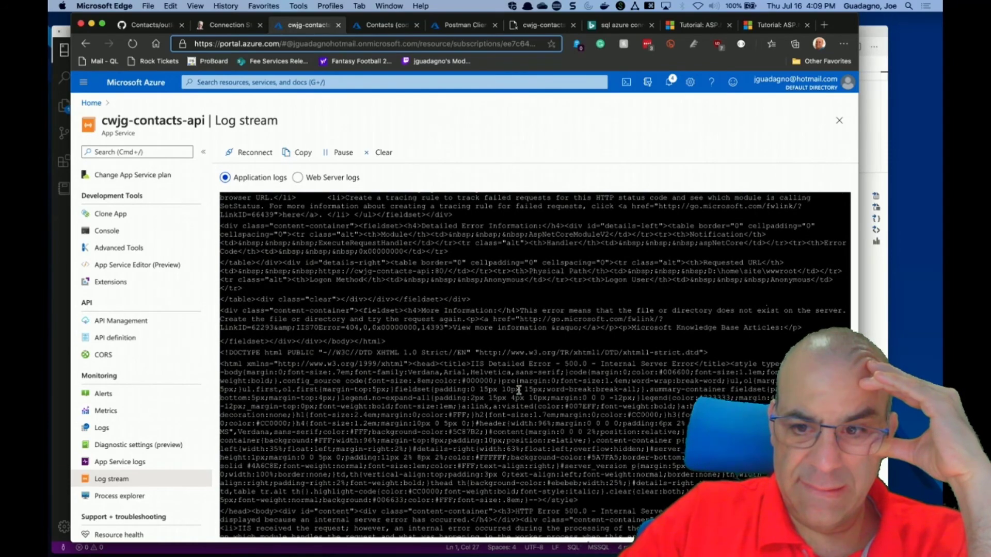
pyautogui.scroll(3, 520, 389)
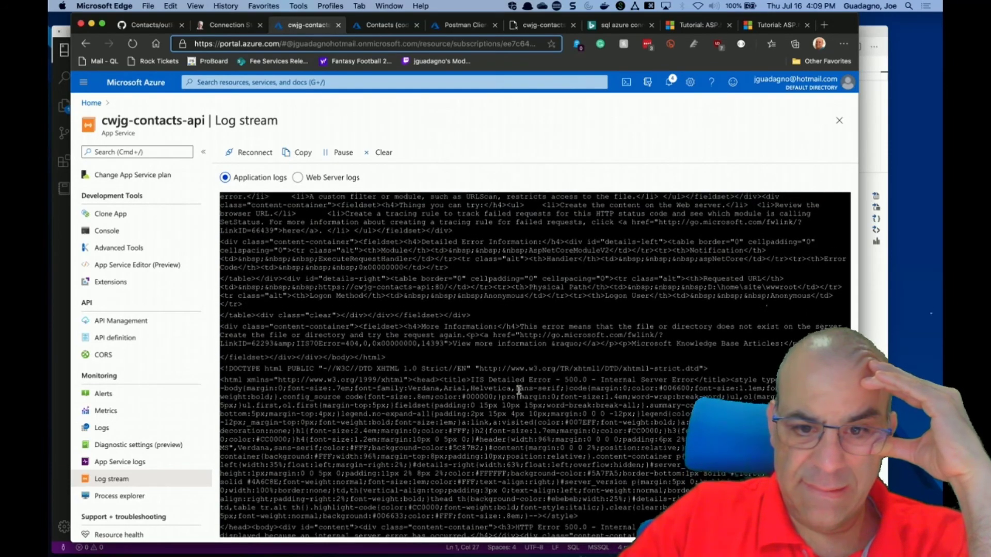
pyautogui.scroll(2, 519, 390)
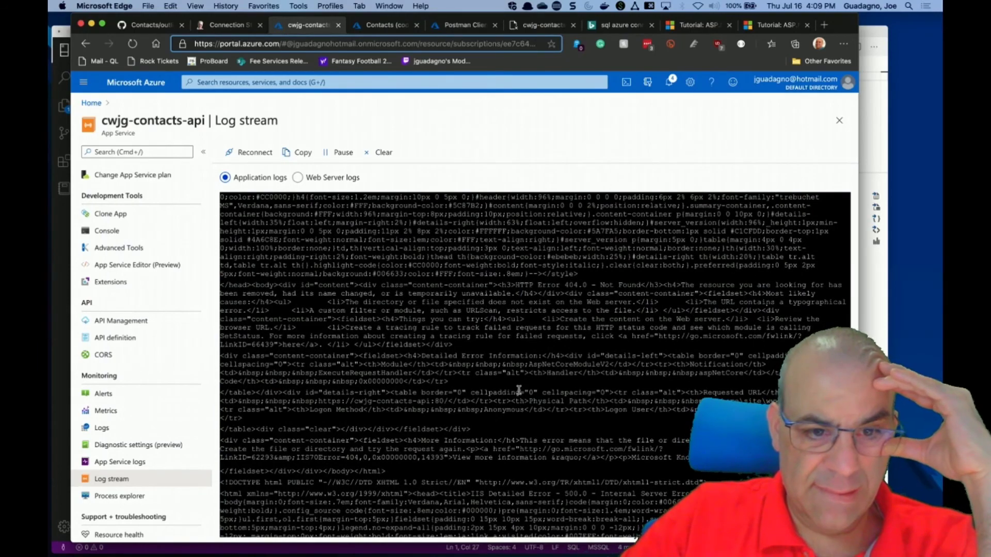
pyautogui.scroll(2, 519, 390)
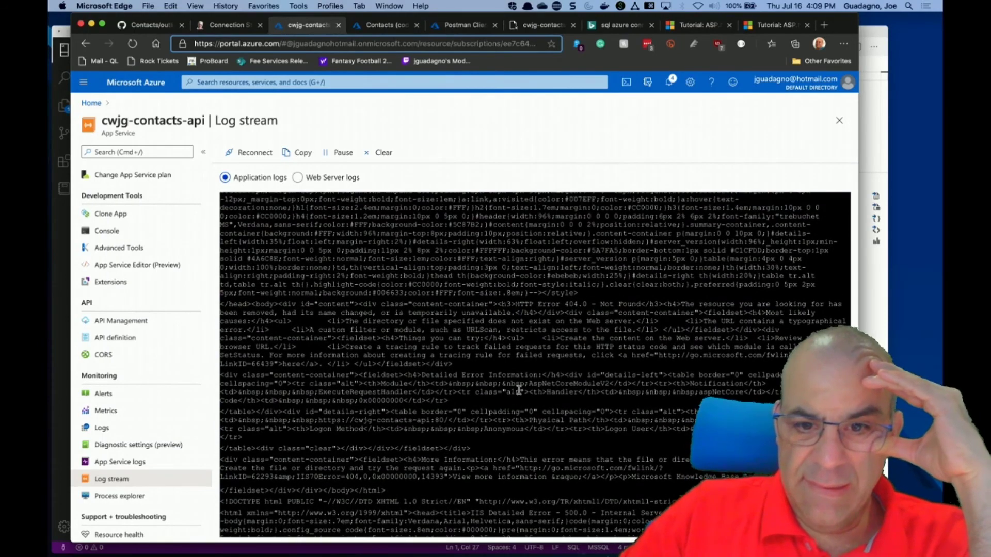
pyautogui.scroll(-10, 519, 390)
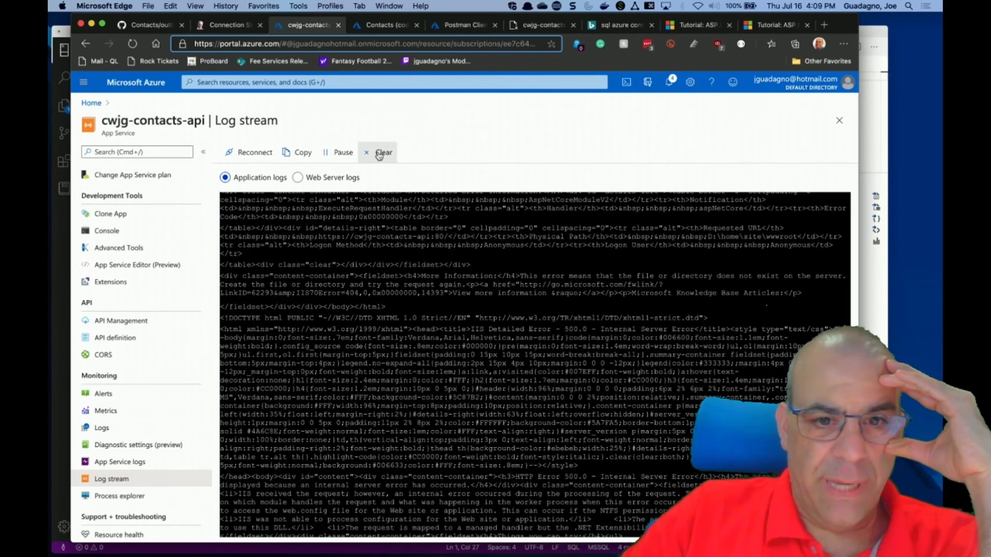
# Clear the log, resend the Contacts request in Postman, and view the new 500.0 error.
pyautogui.click(381, 153)
pyautogui.hotkey('ctrl', 'Right')
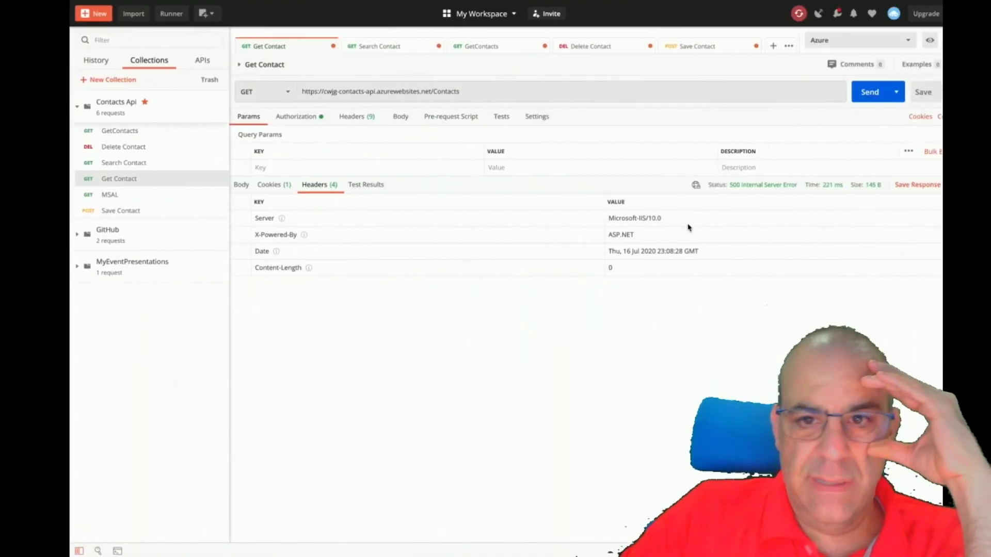
pyautogui.click(849, 94)
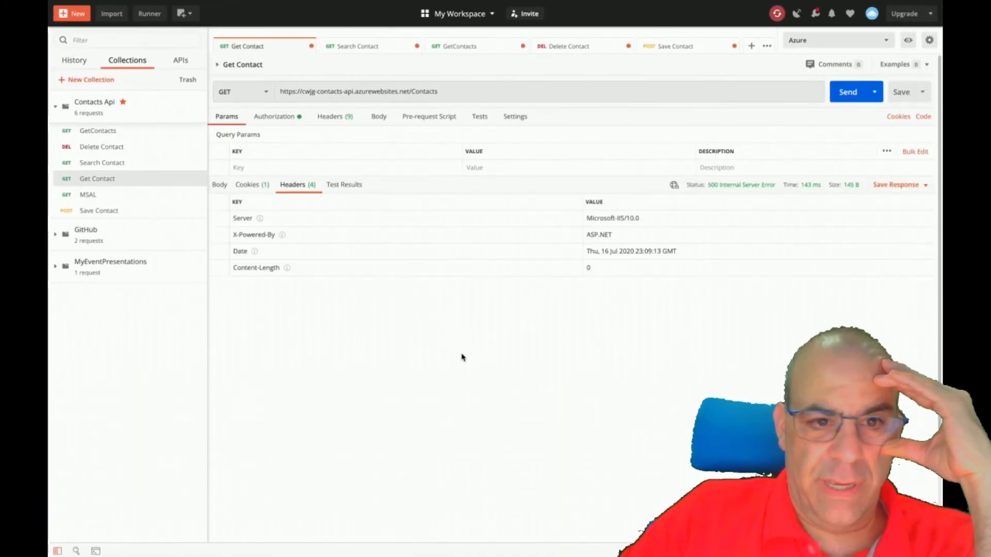
pyautogui.hotkey('ctrl', 'Left')
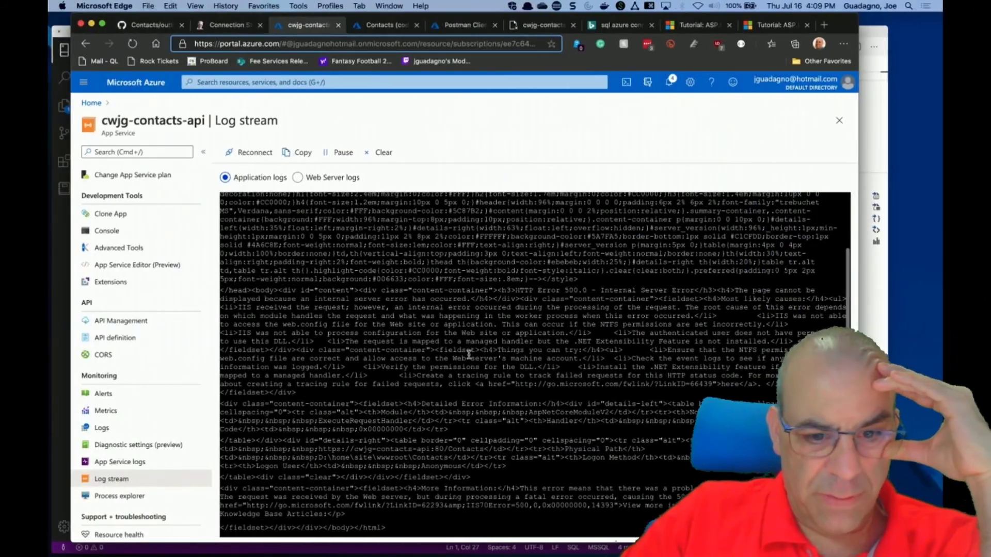
pyautogui.scroll(3, 469, 355)
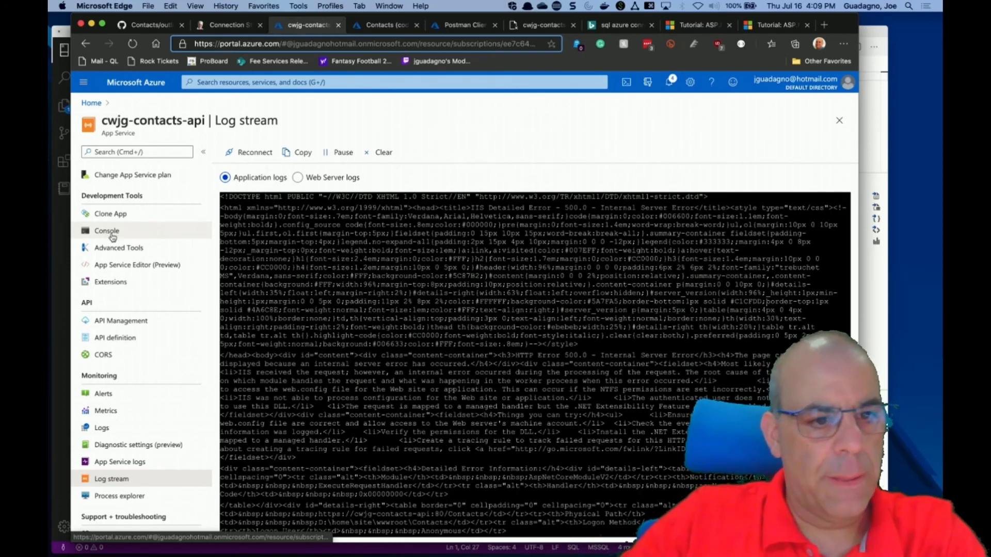
# Launch the App Service Editor for cwjg-contacts-api to view its wwwroot files, then close that tab.
pyautogui.click(115, 265)
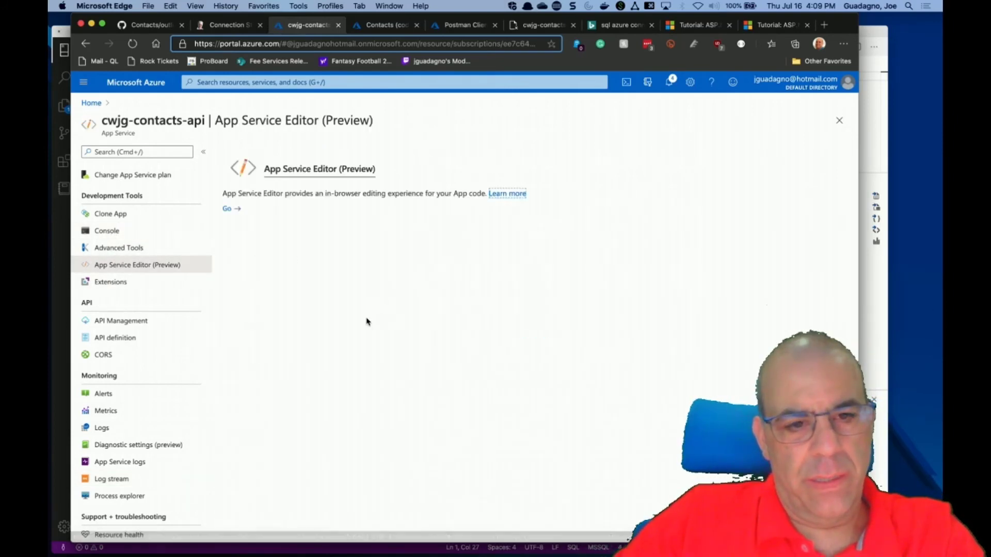
pyautogui.click(231, 209)
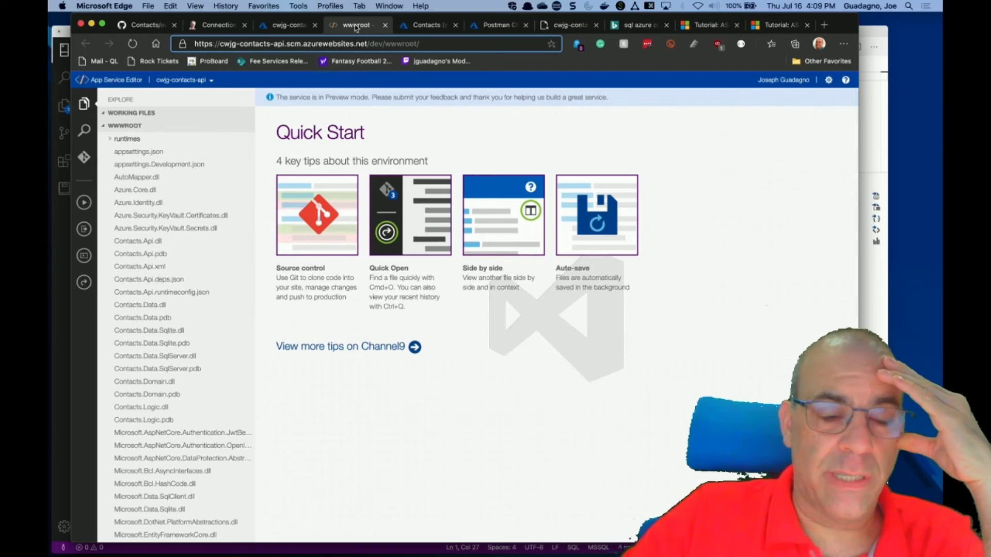
pyautogui.press('super+w')
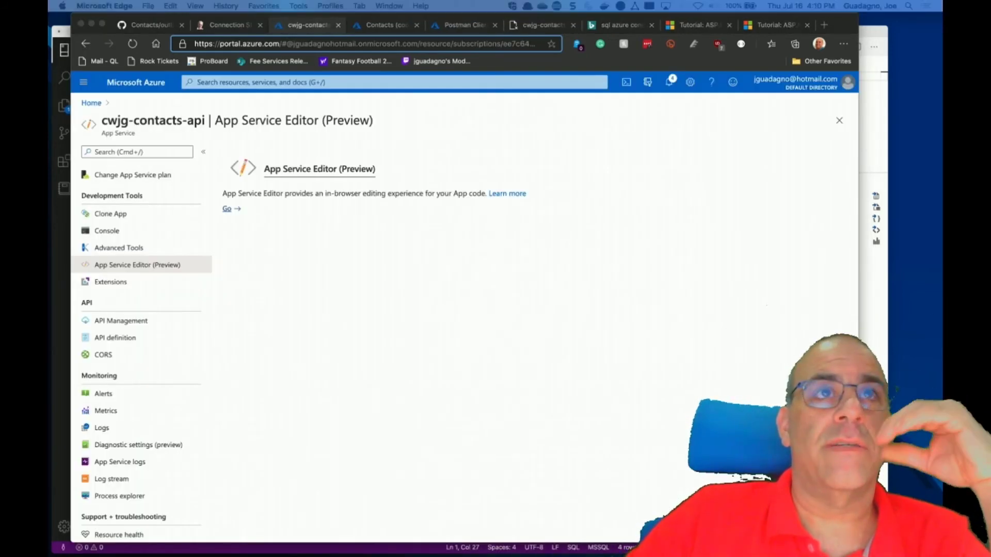
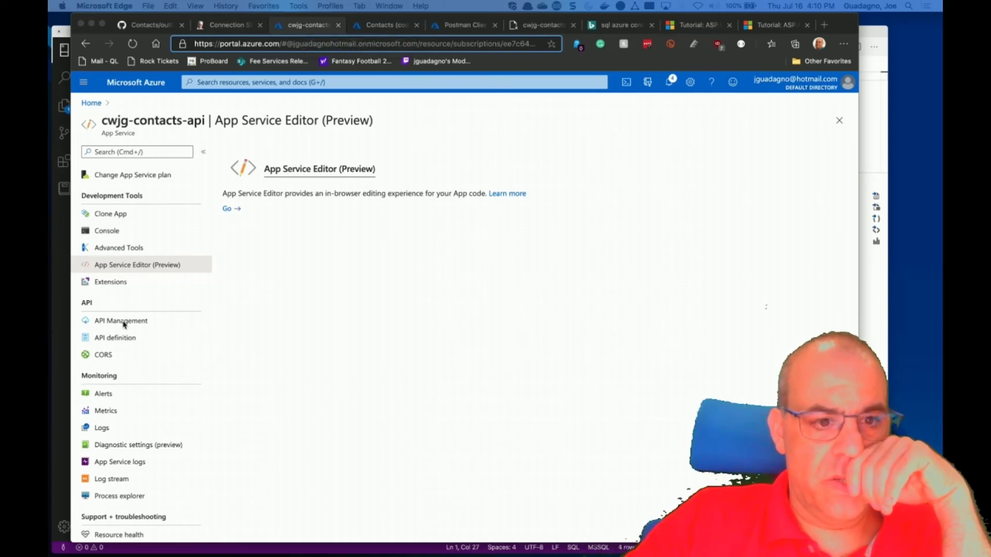
# Check the API app's ContactsDatabaseSqlServer connection string in Configuration, then close that page.
pyautogui.scroll(1, 124, 324)
pyautogui.scroll(10, 124, 324)
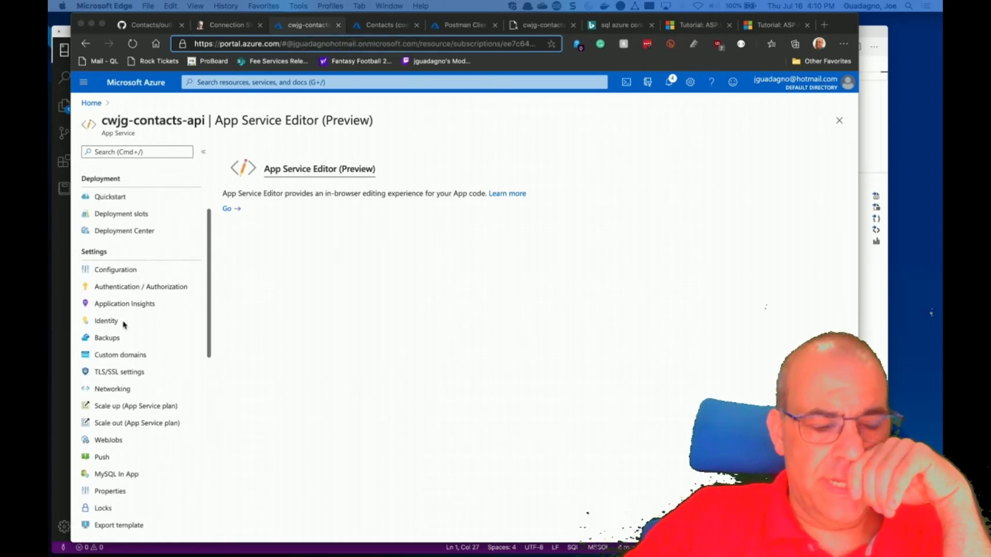
pyautogui.click(109, 366)
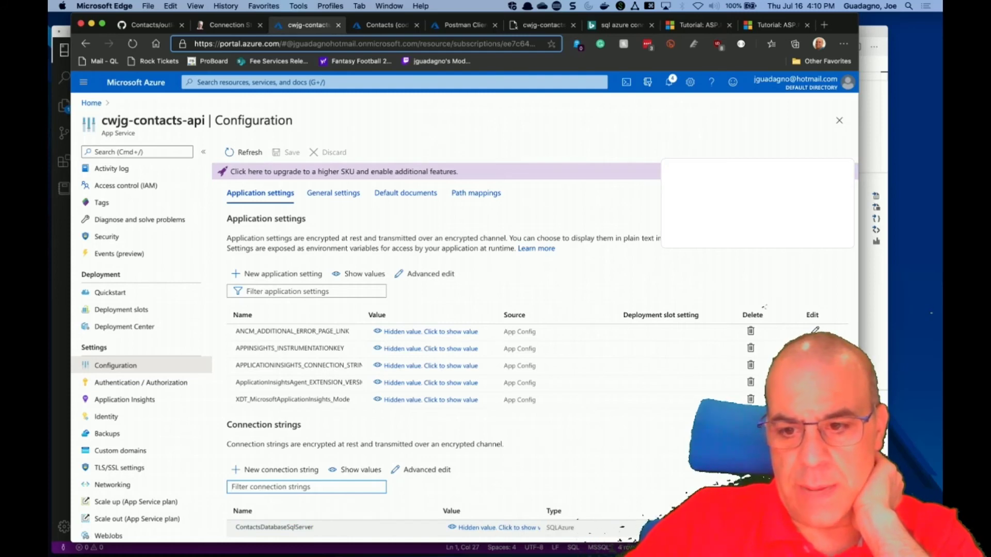
pyautogui.click(812, 527)
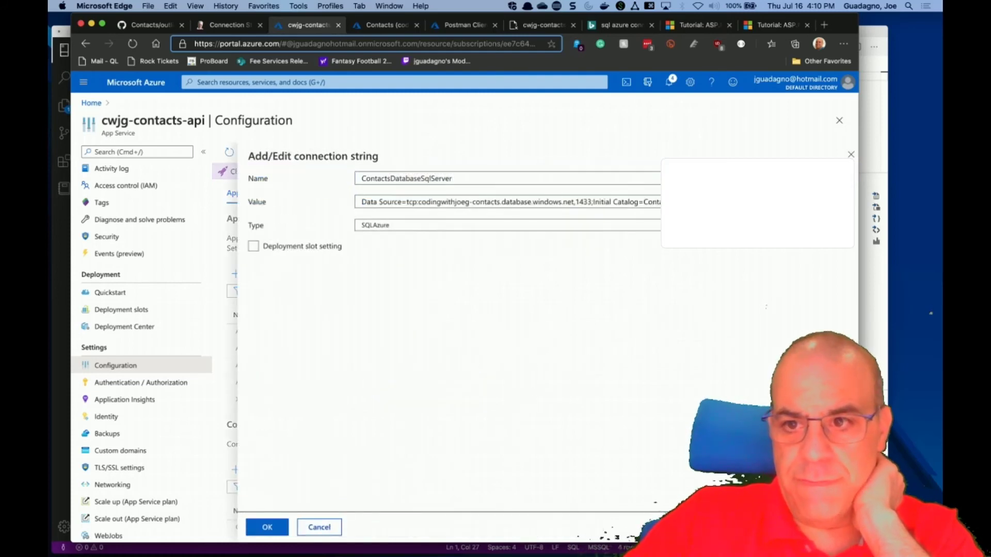
pyautogui.click(339, 25)
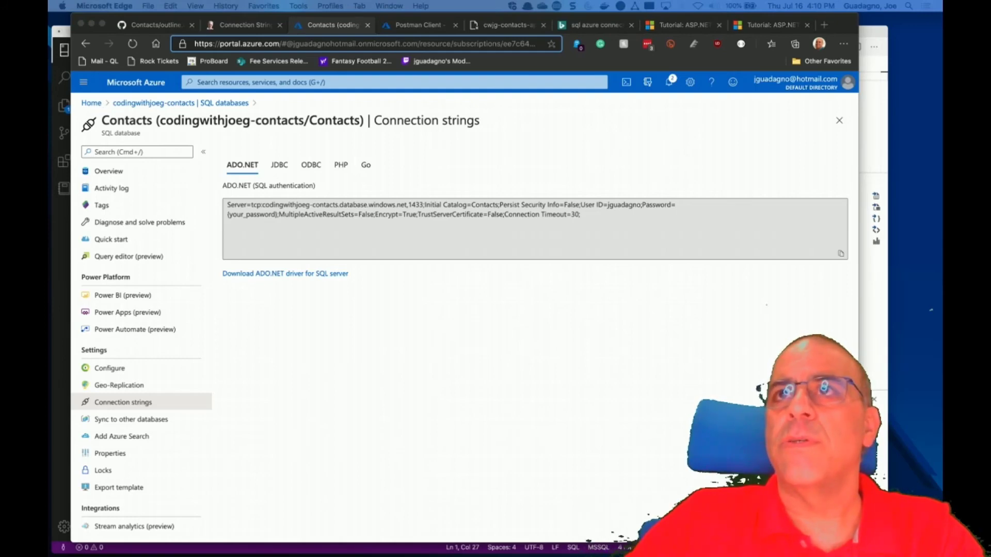
# Go back to the Azure portal Home page from the Contacts connection strings blade.
pyautogui.press('super+v')
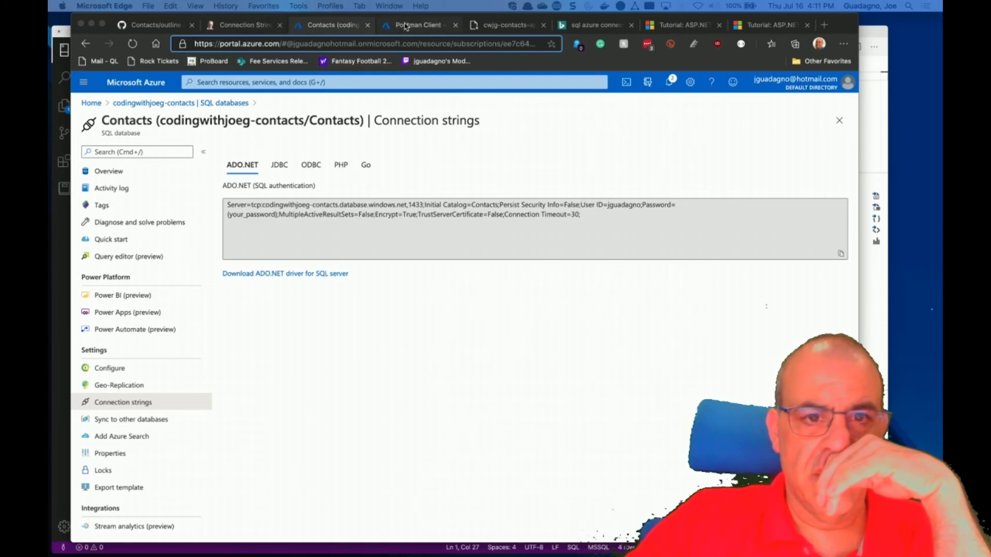
pyautogui.click(92, 104)
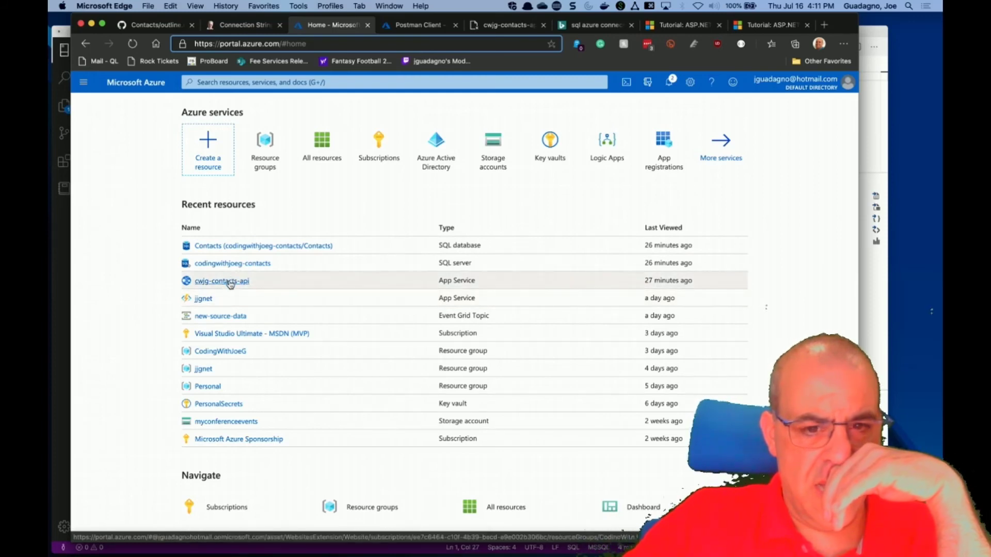
# Restart the cwjg-contacts-api web app and review its overview metric charts.
pyautogui.click(230, 283)
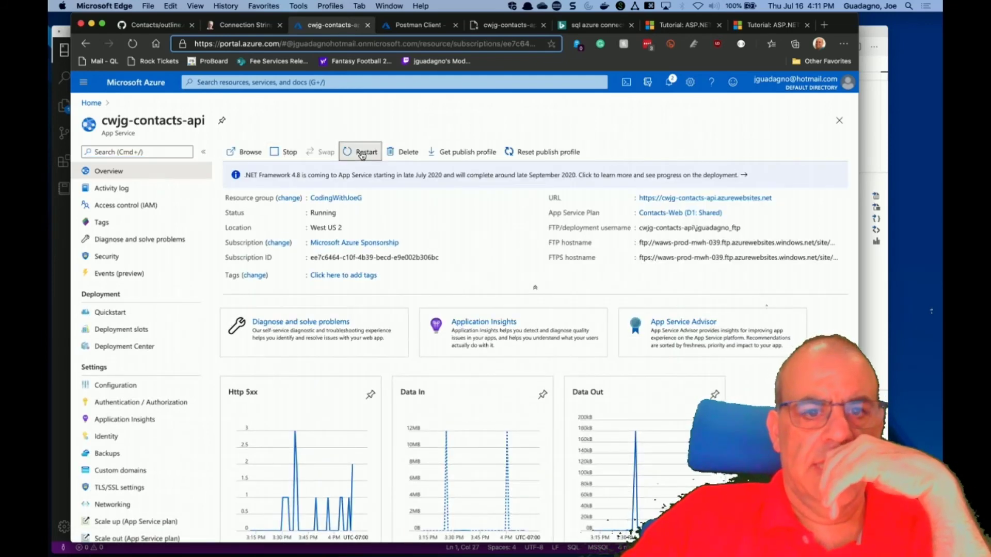
pyautogui.click(363, 153)
pyautogui.click(243, 216)
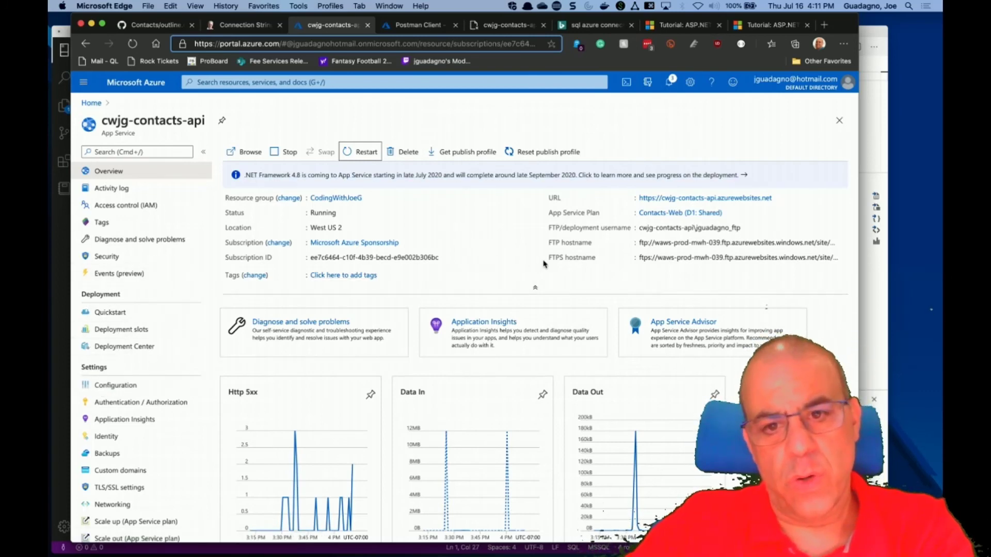
pyautogui.scroll(-5, 621, 289)
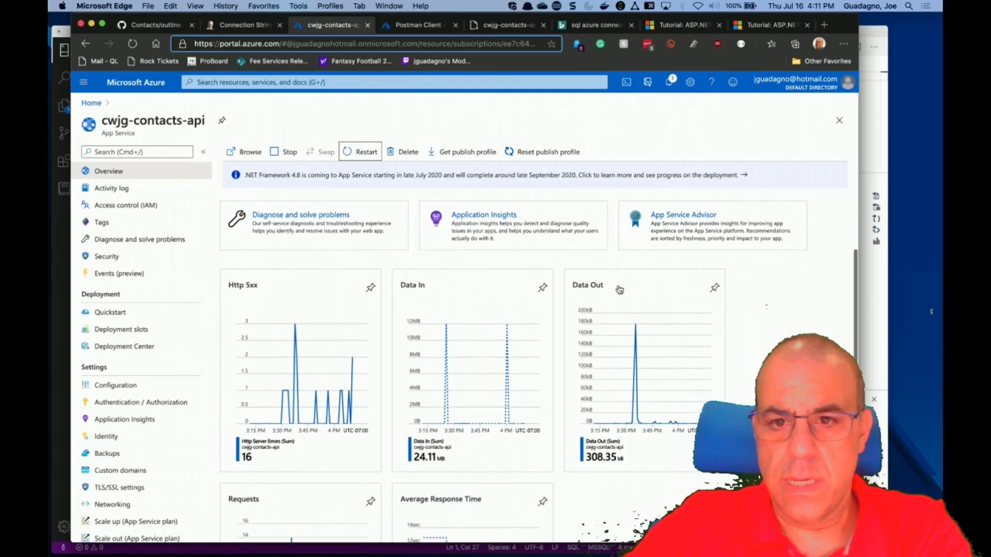
pyautogui.scroll(-2, 619, 290)
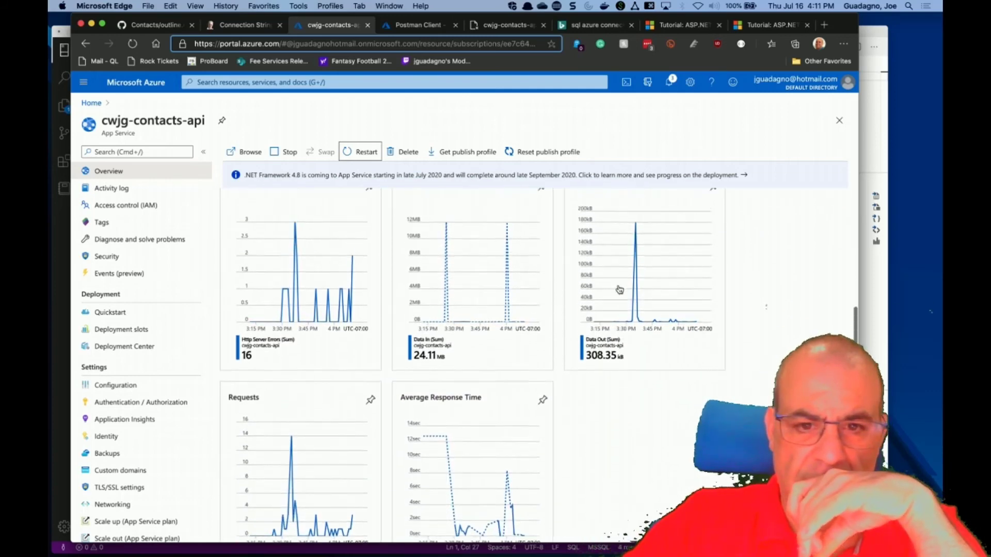
pyautogui.scroll(4, 619, 289)
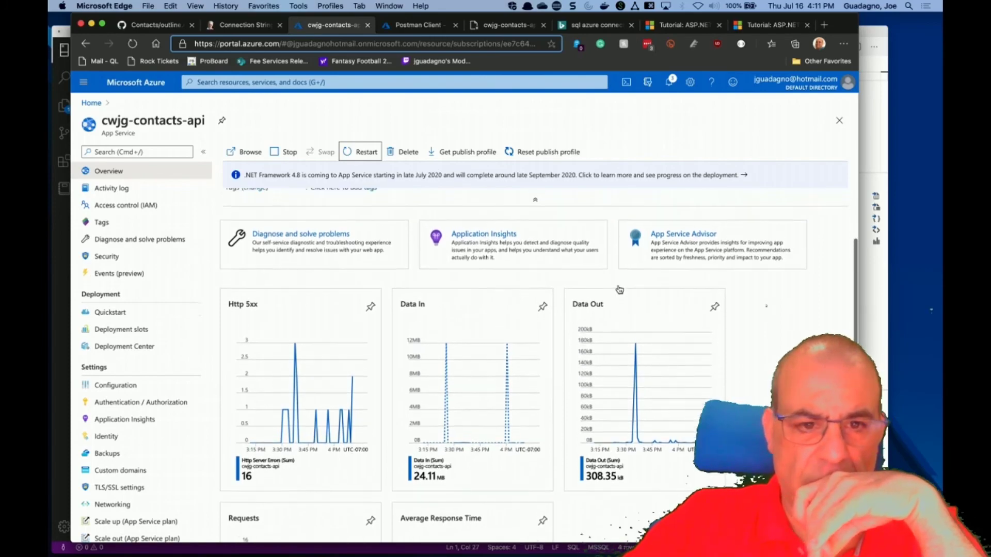
pyautogui.scroll(2, 620, 289)
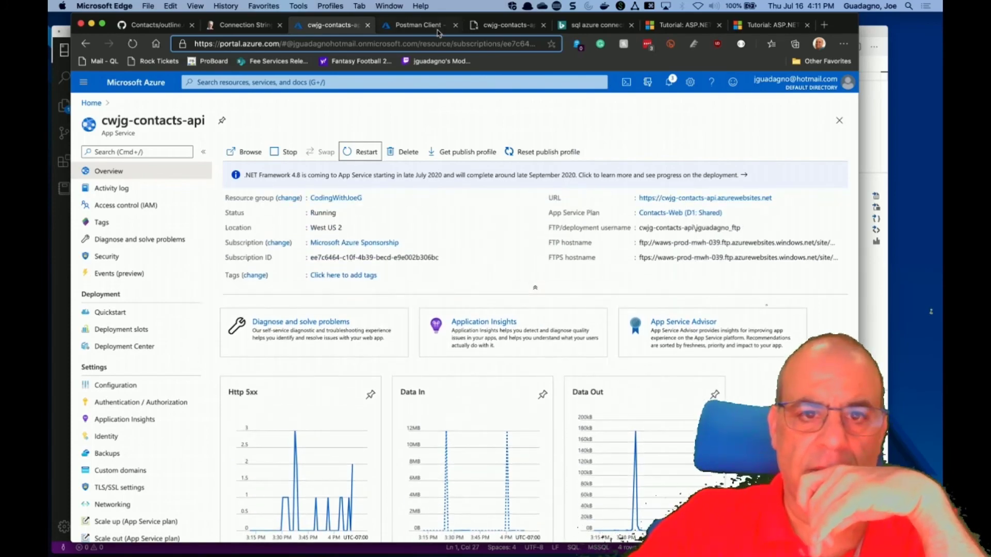
pyautogui.click(437, 27)
# Resend the Get Contact request in Postman and confirm it still returns 500 Internal Server Error.
pyautogui.hotkey('ctrl', 'Right')
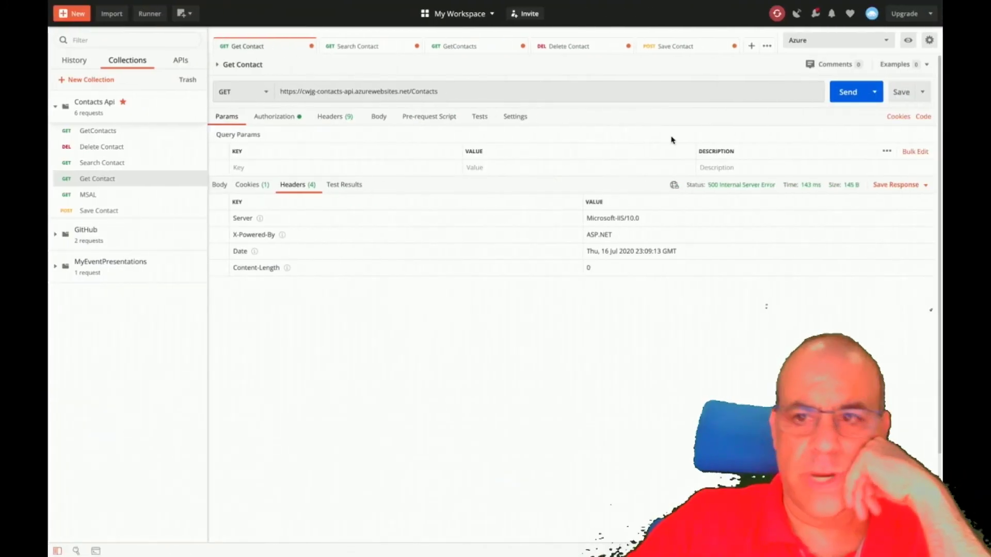
pyautogui.click(849, 94)
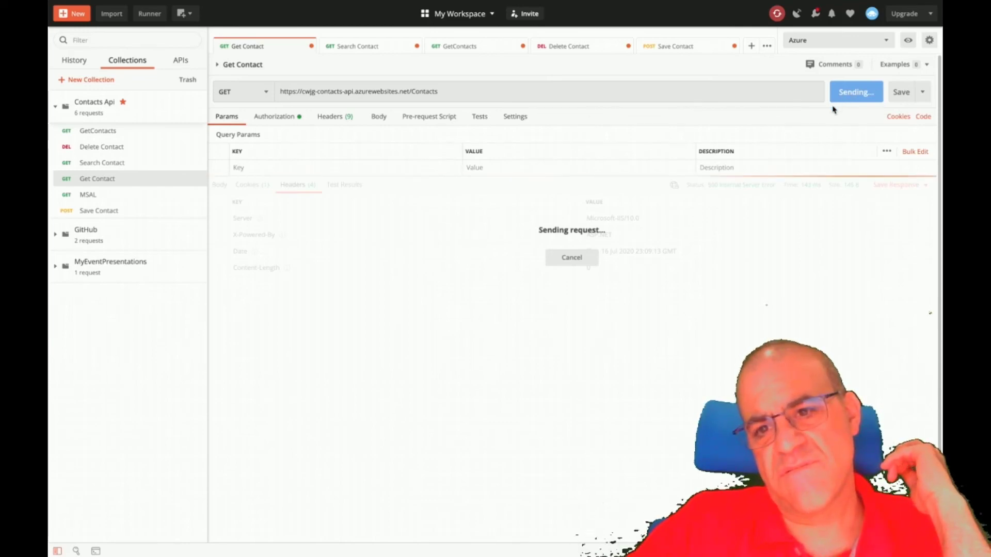
pyautogui.moveTo(761, 192)
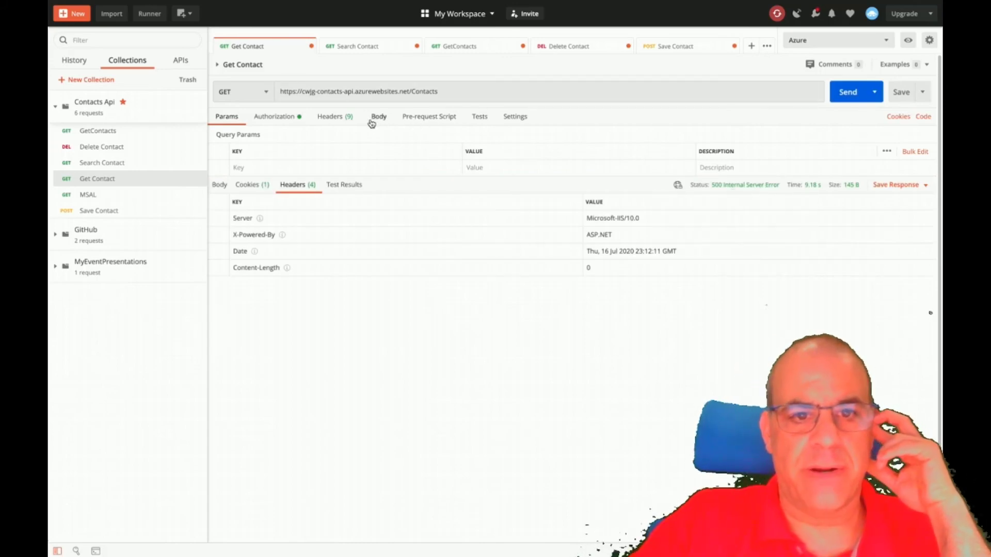
pyautogui.hotkey('ctrl', 'Left')
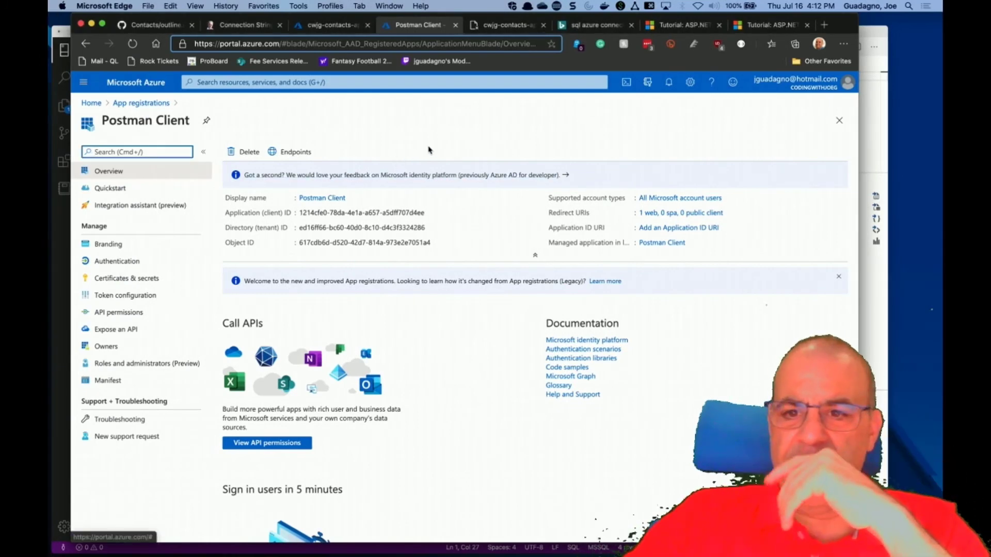
# Review cwjg-contacts-api App Service logs: filesystem logging, detailed errors and failed-request tracing on.
pyautogui.click(338, 31)
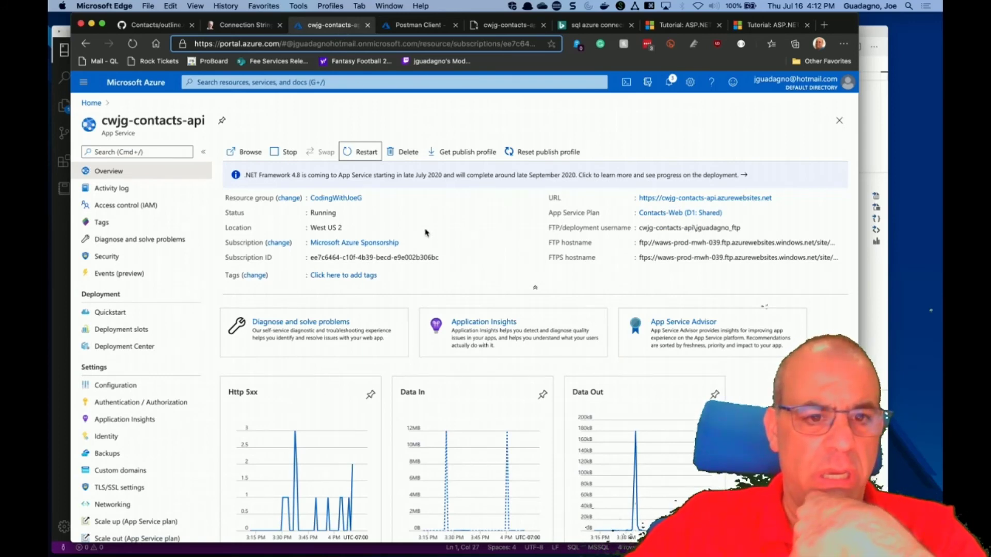
pyautogui.scroll(-5, 426, 233)
pyautogui.scroll(-1, 427, 233)
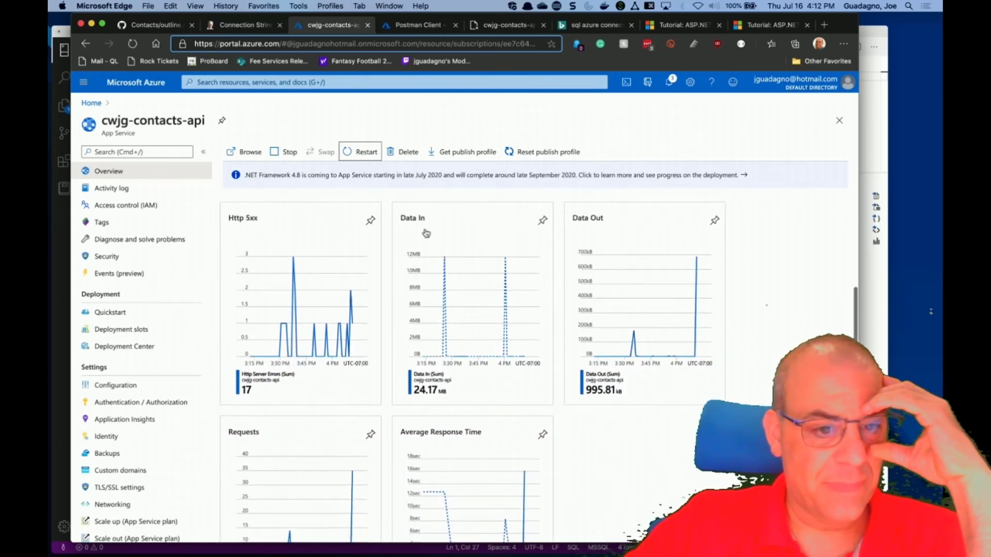
pyautogui.scroll(-3, 426, 233)
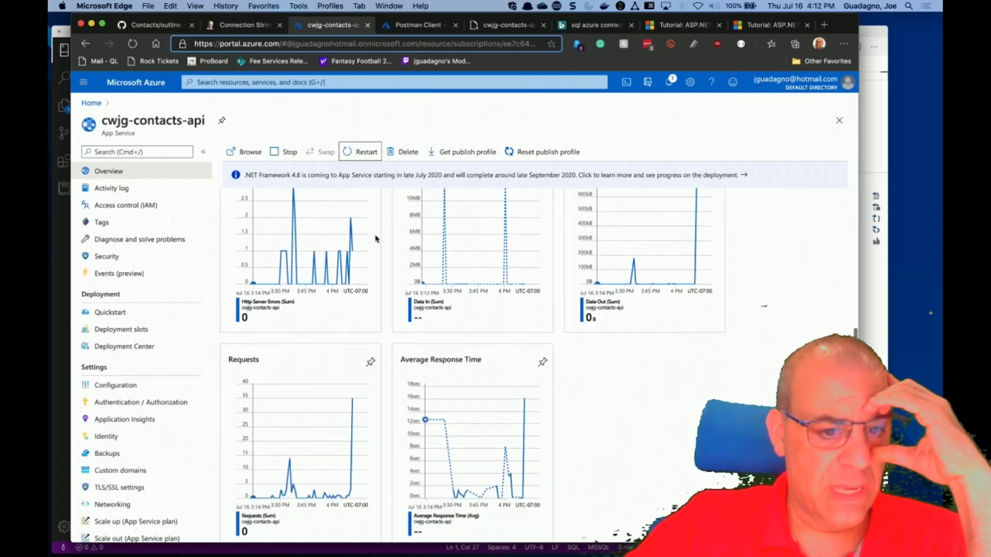
pyautogui.scroll(-8, 179, 418)
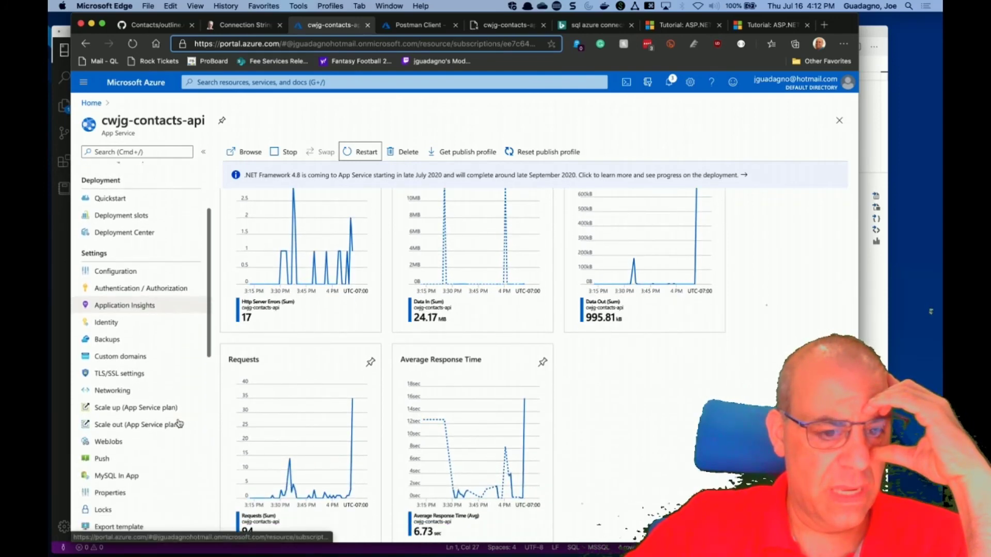
pyautogui.scroll(-4, 179, 423)
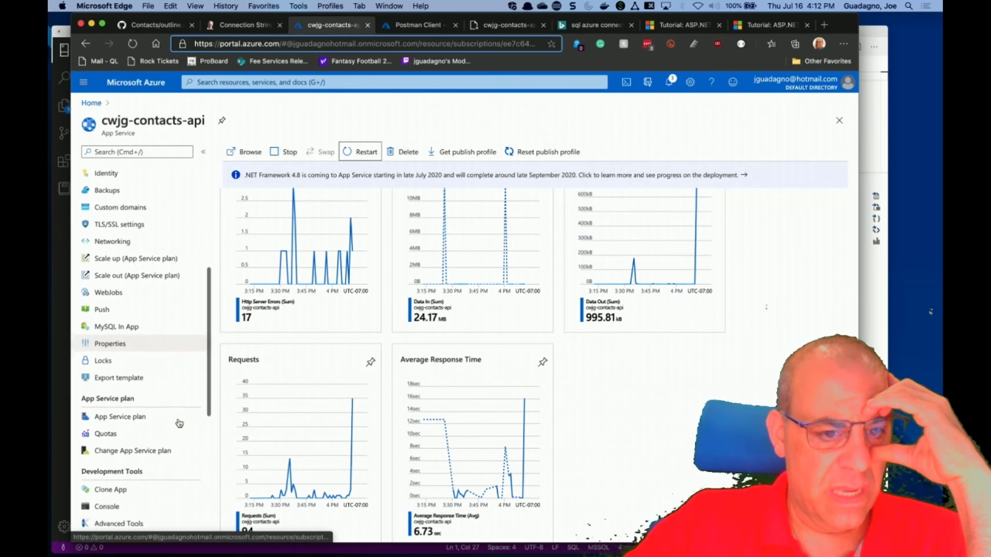
pyautogui.scroll(2, 179, 425)
pyautogui.scroll(-9, 175, 428)
pyautogui.scroll(-4, 166, 426)
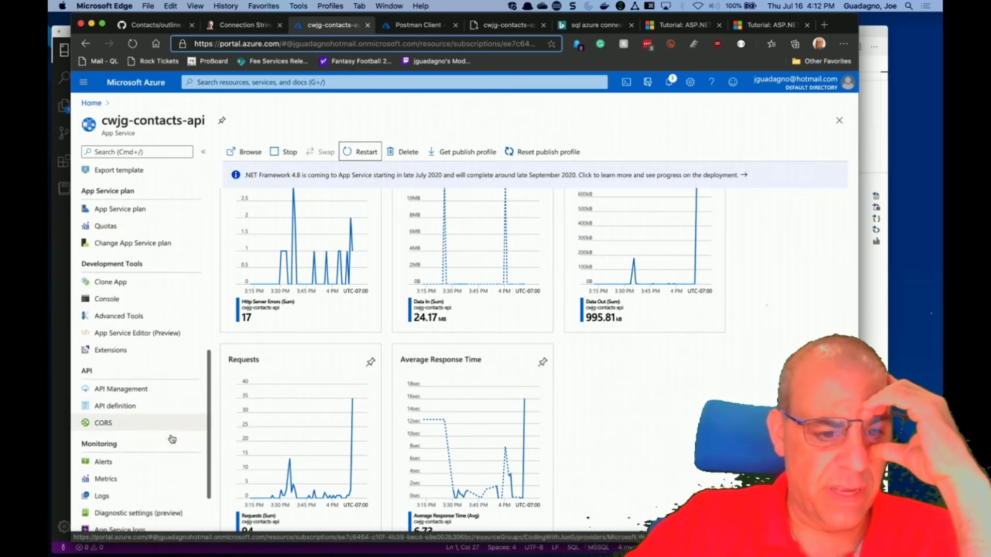
pyautogui.click(145, 446)
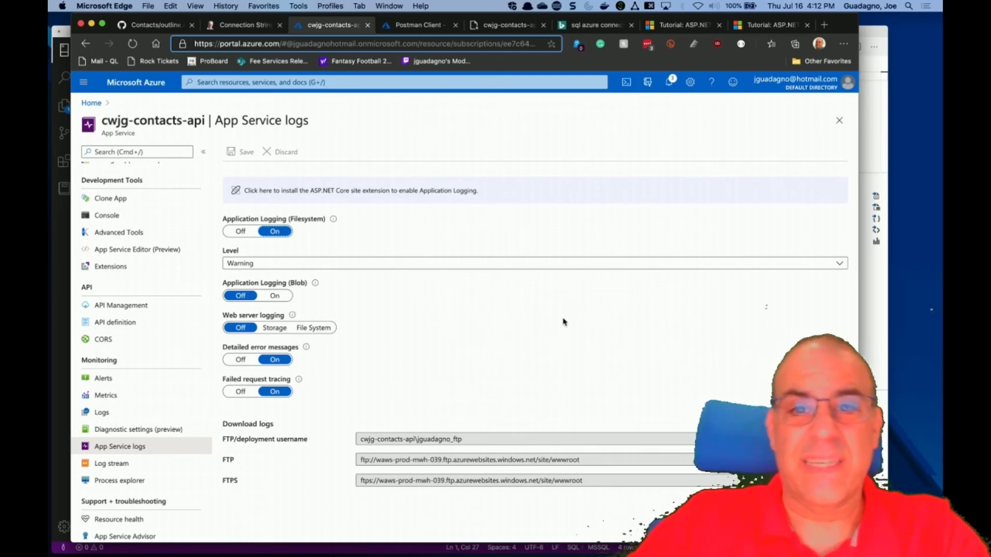
pyautogui.hotkey('ctrl', 'Right')
pyautogui.hotkey('ctrl', 'Right')
pyautogui.hotkey('ctrl', 'Right')
pyautogui.hotkey('ctrl', 'Right')
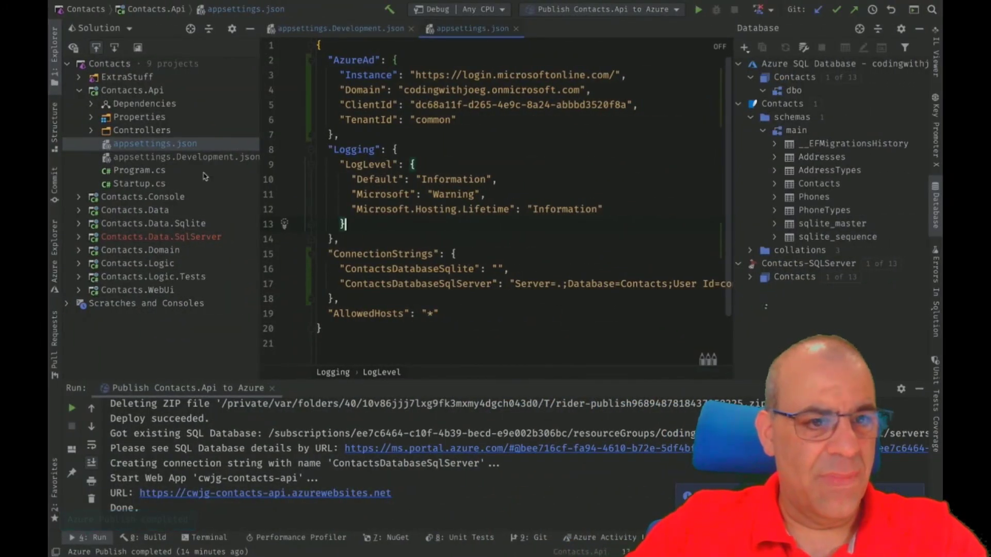
# Open Startup.cs and comment out the if (env.IsDevelopment()) line in Configure.
pyautogui.doubleClick(141, 185)
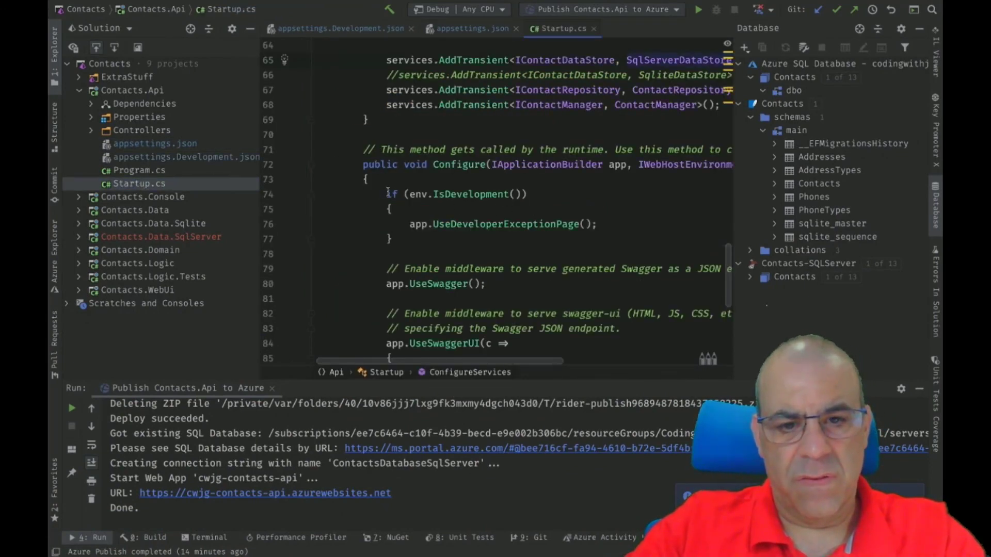
pyautogui.click(388, 193)
pyautogui.click(391, 210)
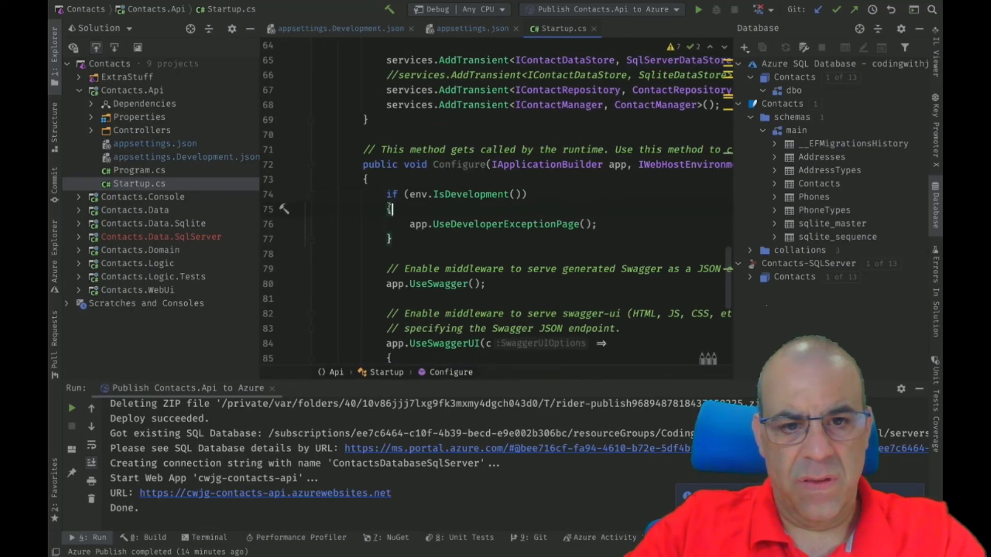
pyautogui.click(387, 194)
pyautogui.write('\\\\')
pyautogui.press('BackSpace')
pyautogui.press('BackSpace')
pyautogui.hotkey('ctrl', '/')
# Comment out the if block's braces, save Startup.cs, and republish Contacts.Api to Azure.
pyautogui.press('Down')
pyautogui.press('Down')
pyautogui.press('Down')
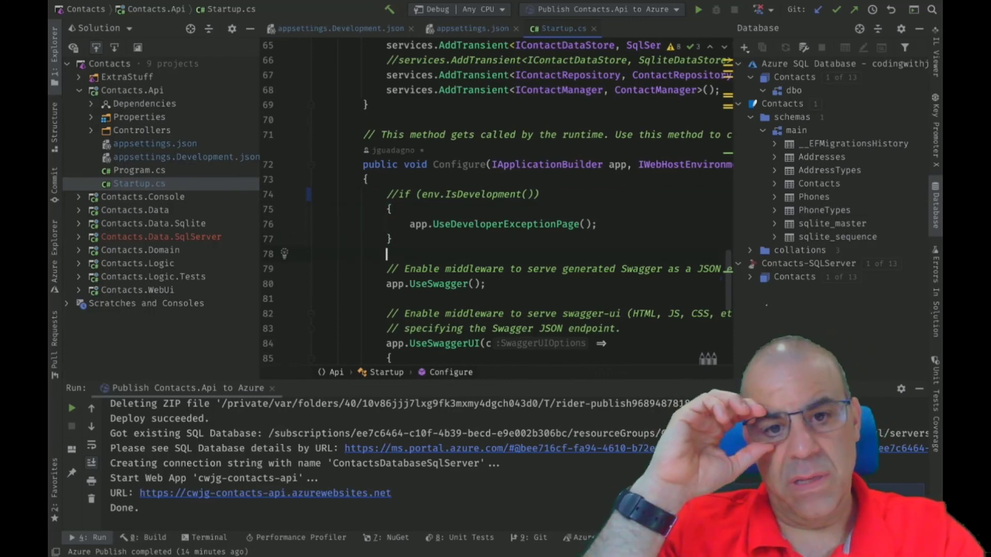
pyautogui.press('Up')
pyautogui.press('Up')
pyautogui.press('Up')
pyautogui.write('//')
pyautogui.press('Down')
pyautogui.press('Down')
pyautogui.write('//')
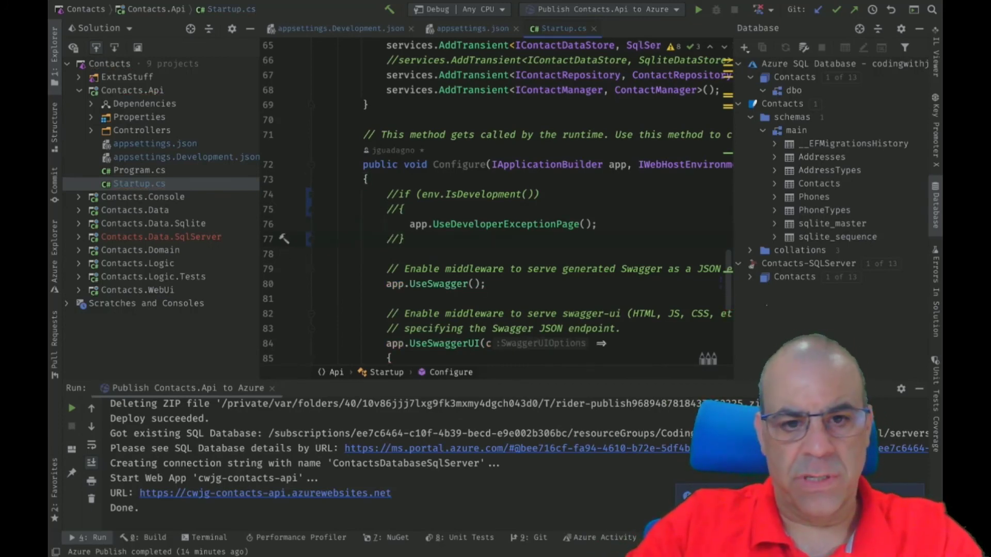
pyautogui.press('super+s')
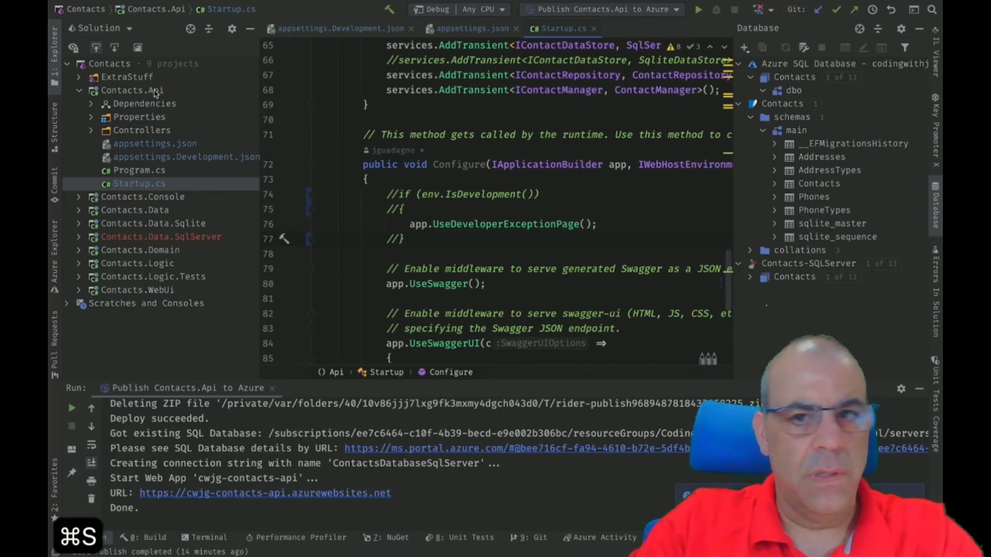
pyautogui.click(697, 12)
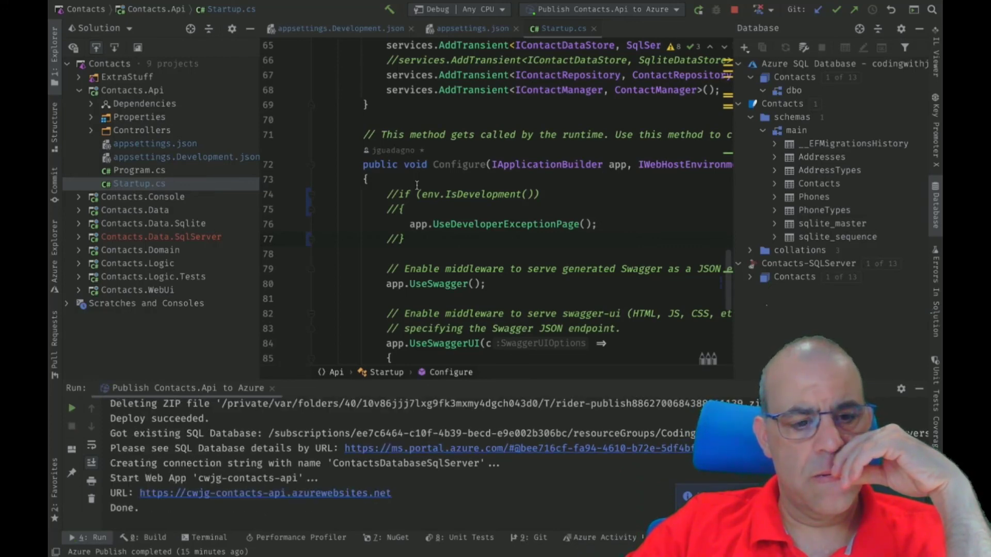
pyautogui.hotkey('ctrl', 'Left')
pyautogui.hotkey('ctrl', 'Left')
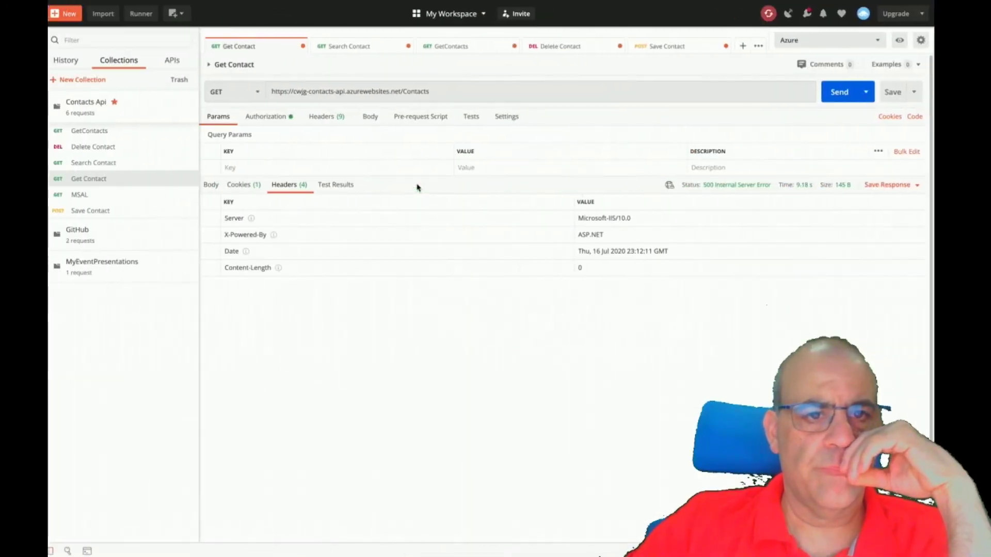
# Resend Get Contact and inspect the 500 response body's SqlException firewall stack trace.
pyautogui.hotkey('ctrl', 'Right')
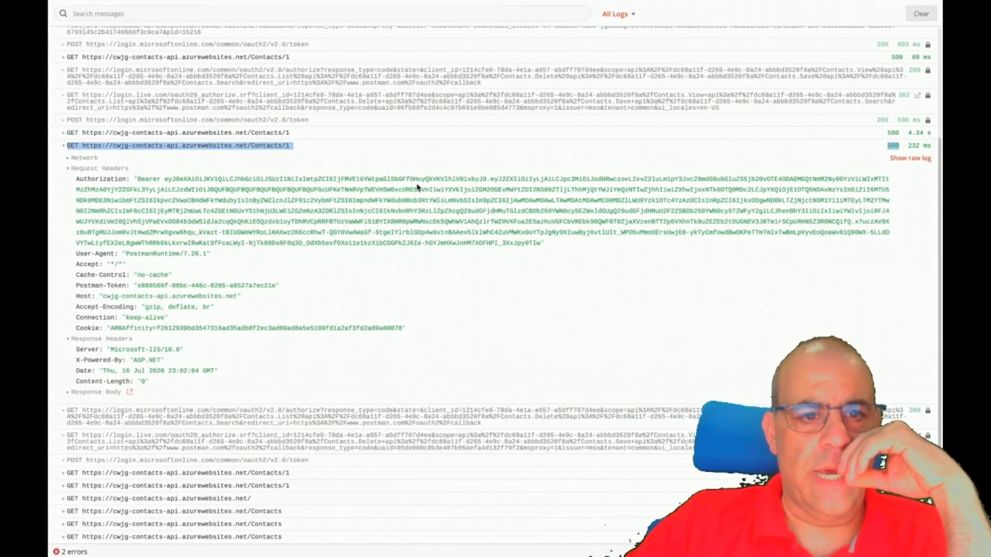
pyautogui.hotkey('ctrl', 'Left')
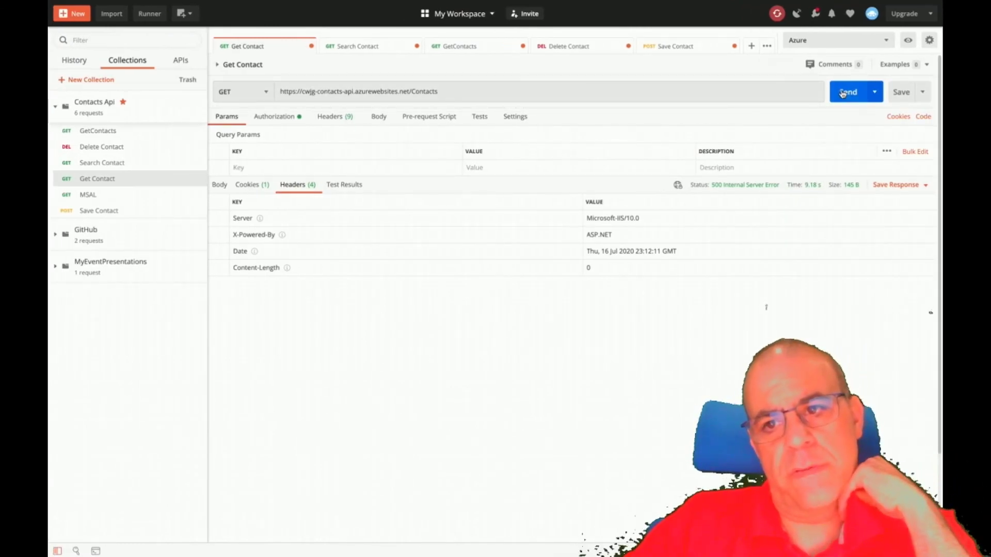
pyautogui.click(843, 93)
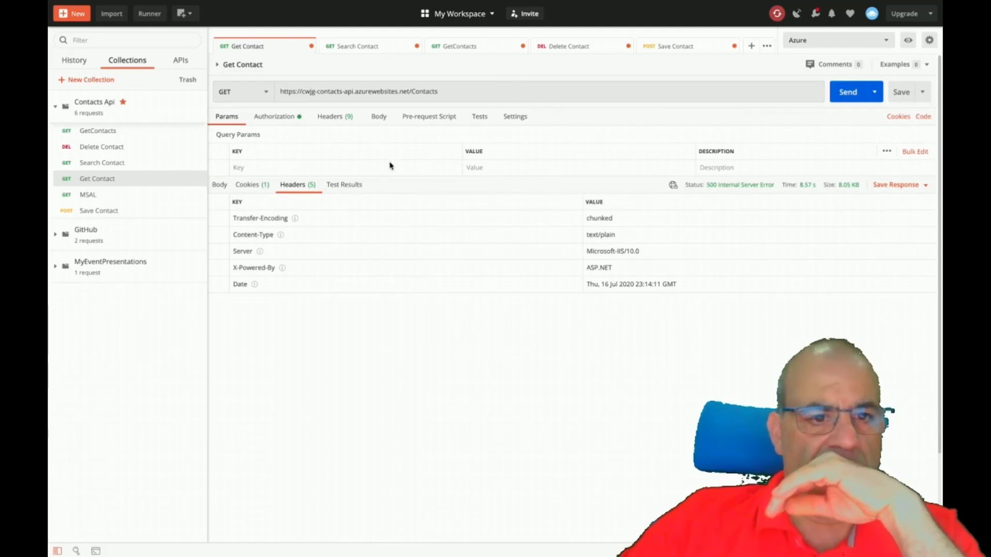
pyautogui.click(221, 186)
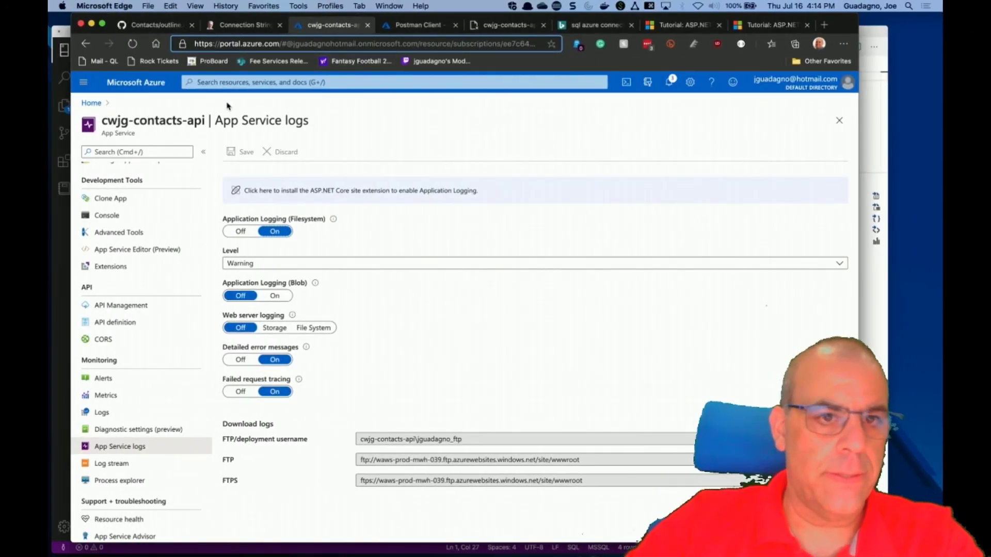
# Navigate from Home through codingwithjoeg-contacts to the Contacts database's server firewall settings.
pyautogui.click(92, 103)
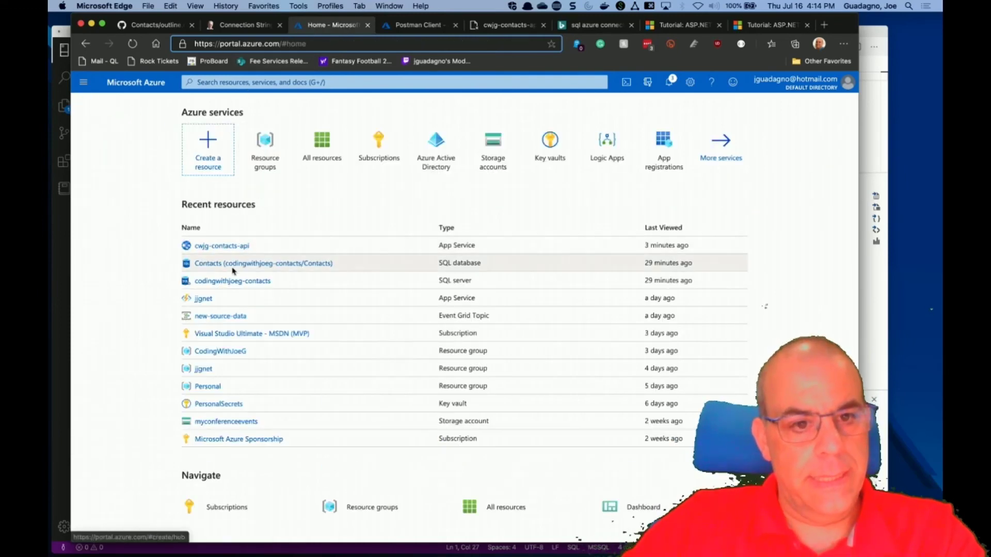
pyautogui.click(229, 284)
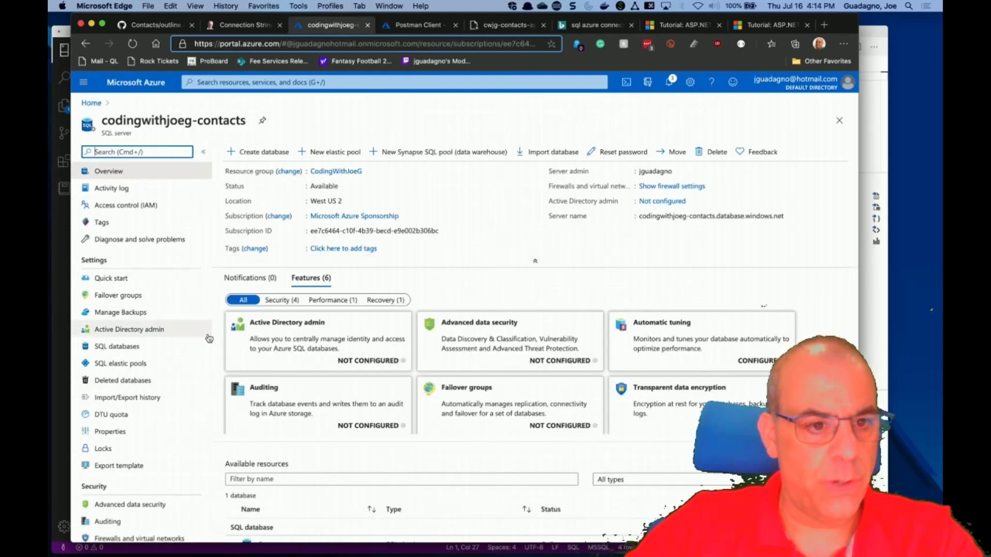
pyautogui.scroll(-5, 206, 336)
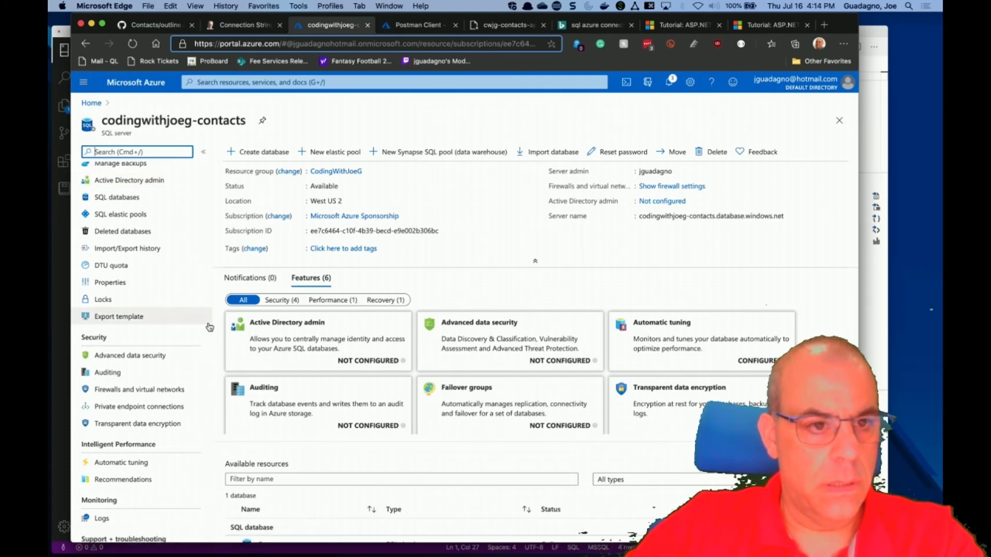
pyautogui.scroll(2, 208, 328)
pyautogui.click(141, 249)
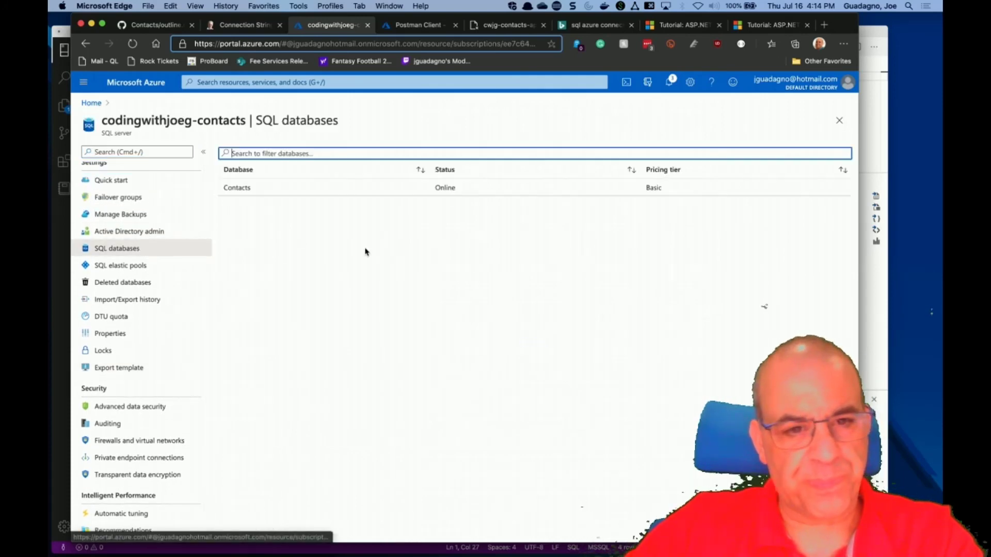
pyautogui.click(251, 188)
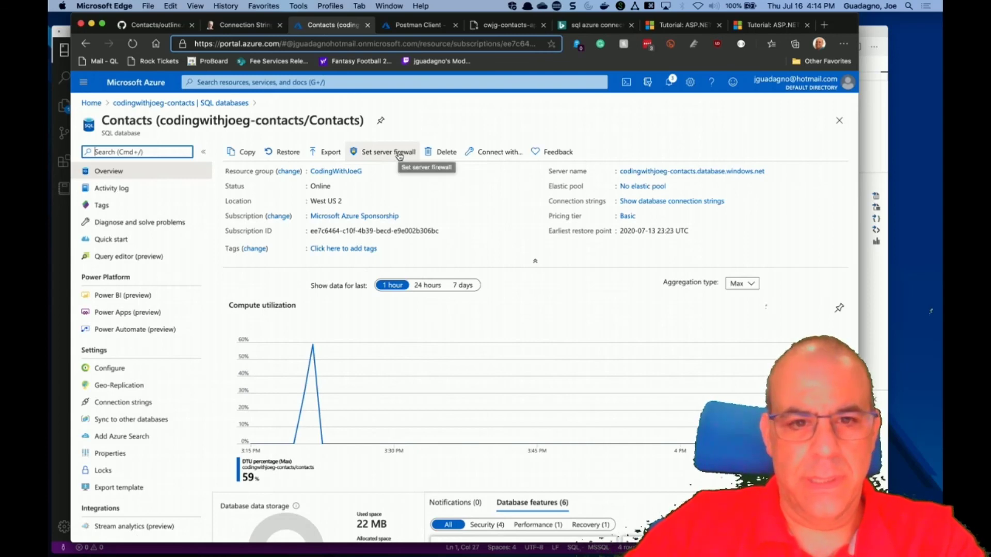
pyautogui.click(399, 154)
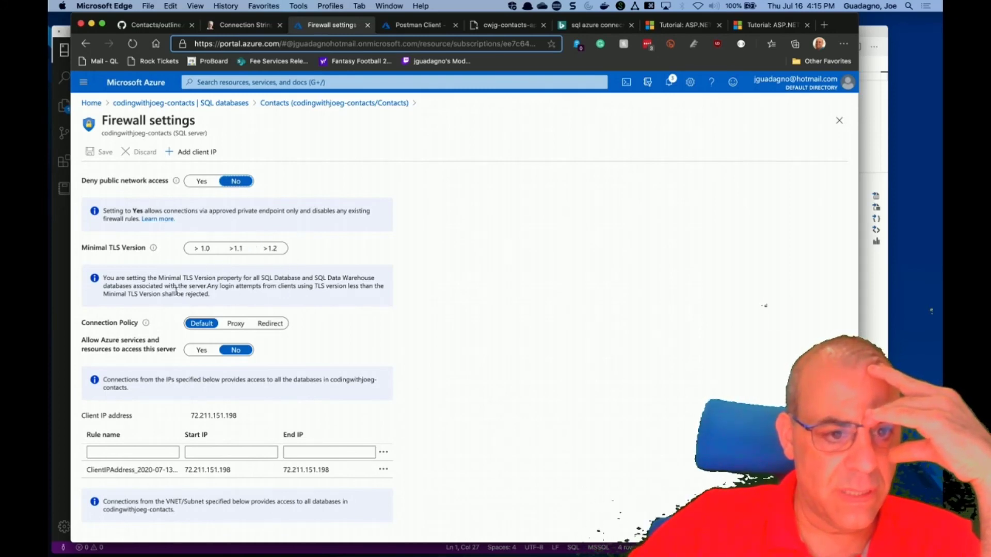
# Set 'Allow Azure services and resources to access this server' to Yes and save the firewall rules.
pyautogui.scroll(-2, 278, 282)
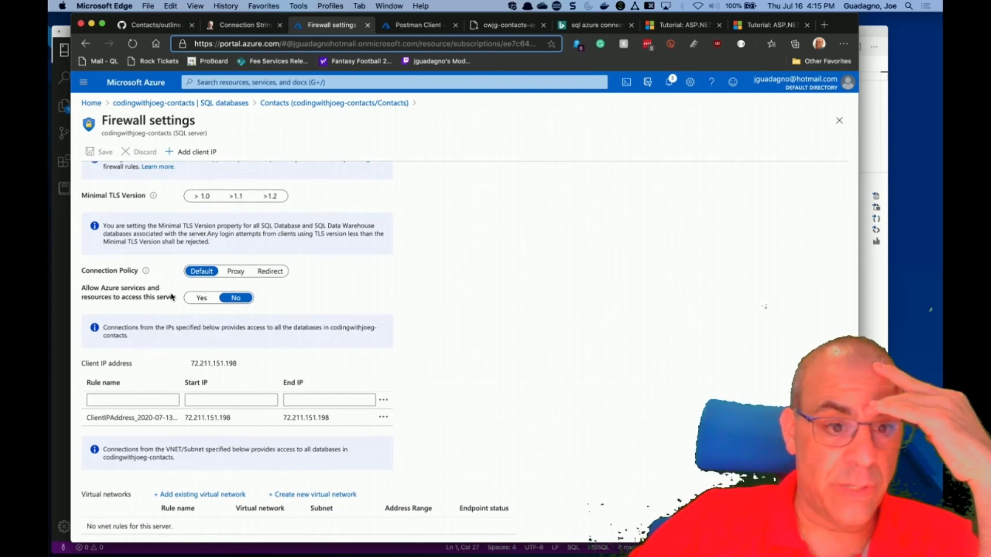
pyautogui.click(197, 302)
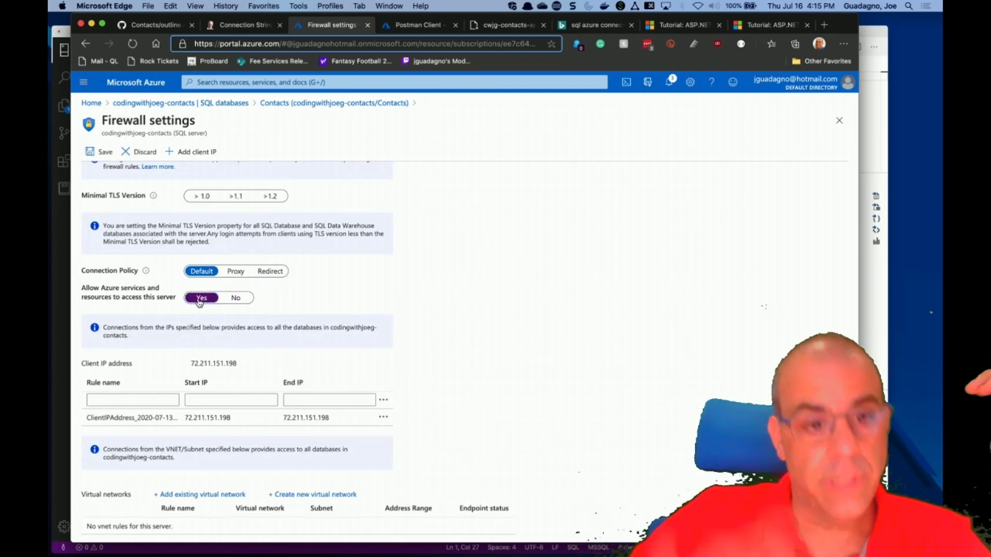
pyautogui.click(96, 152)
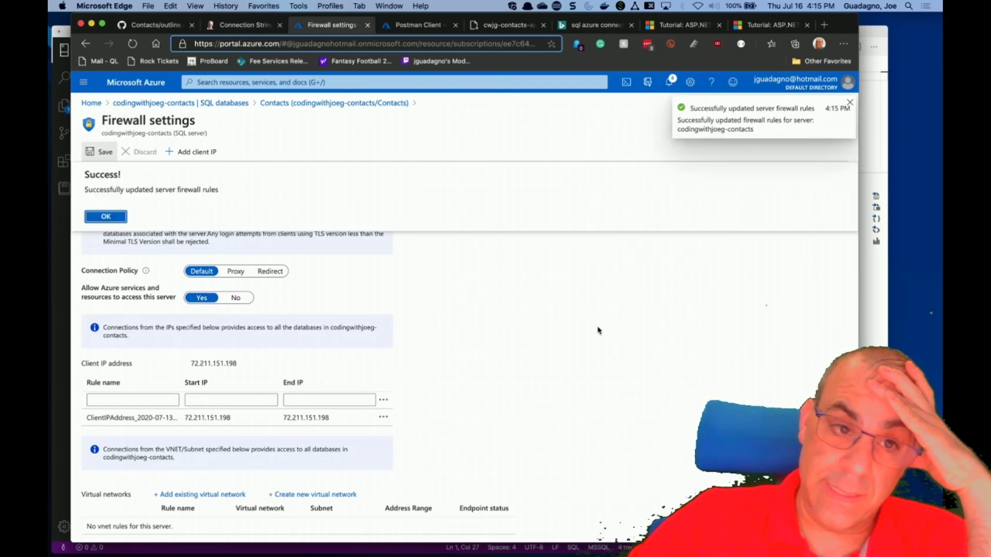
pyautogui.click(97, 217)
# Resend GET Contacts in Postman, which now fails with a 500 SqlException login error.
pyautogui.hotkey('ctrl', 'Right')
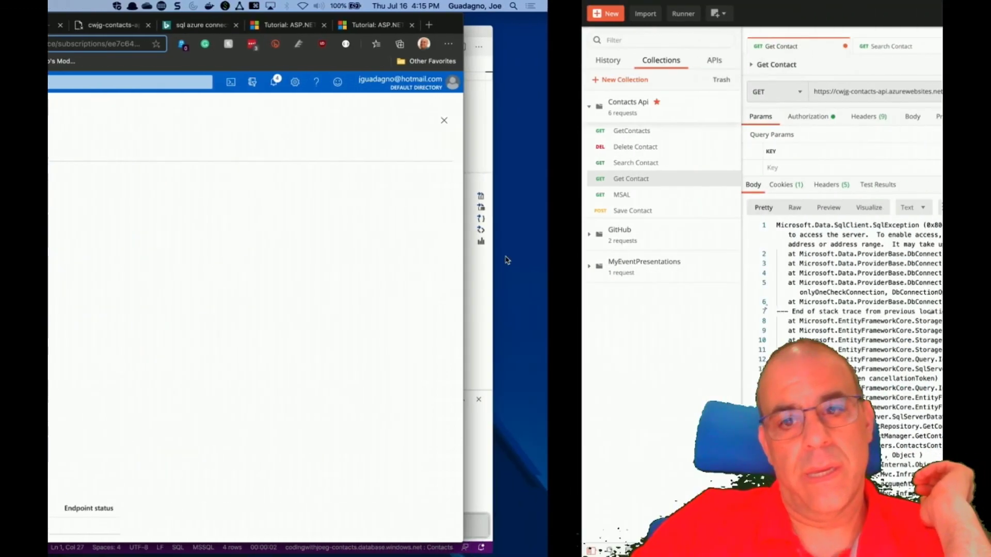
pyautogui.click(845, 93)
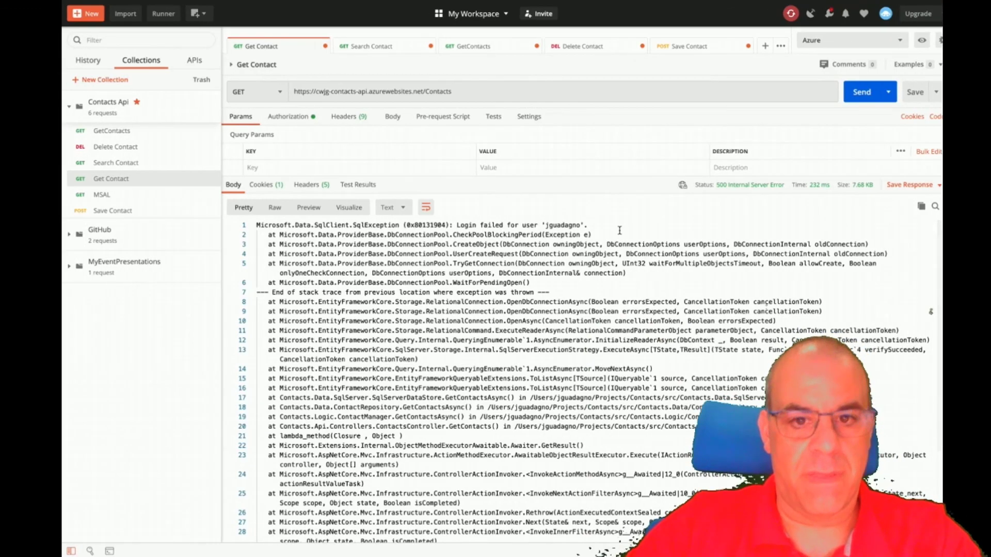
pyautogui.hotkey('ctrl', 'Left')
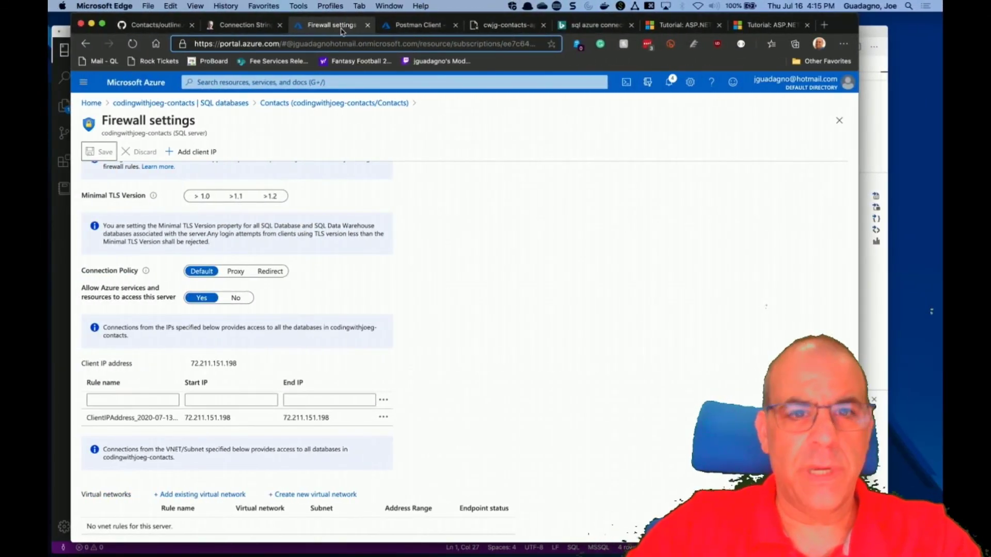
# Close the Firewall settings tab and switch the portal to the Default Directory.
pyautogui.click(367, 25)
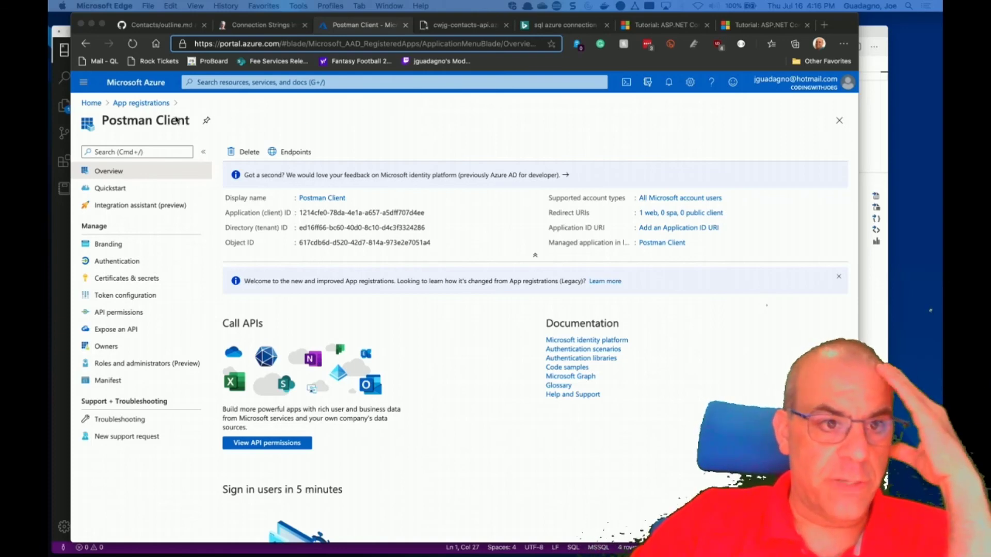
pyautogui.click(88, 103)
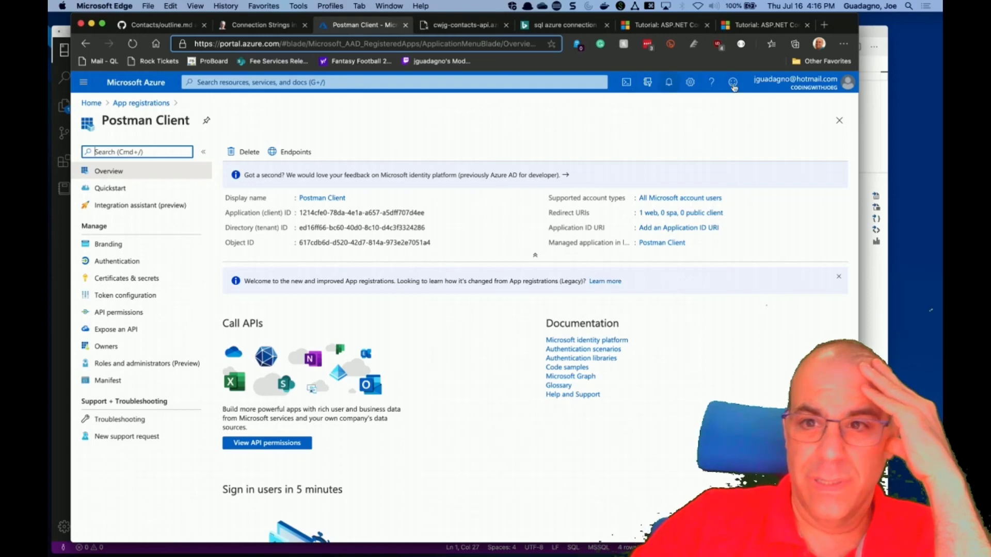
pyautogui.click(794, 84)
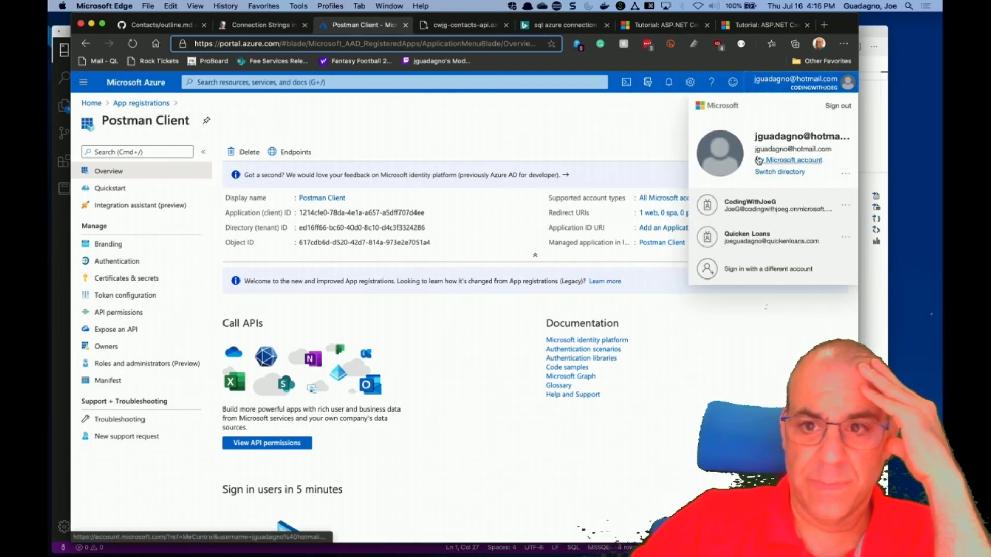
pyautogui.click(762, 173)
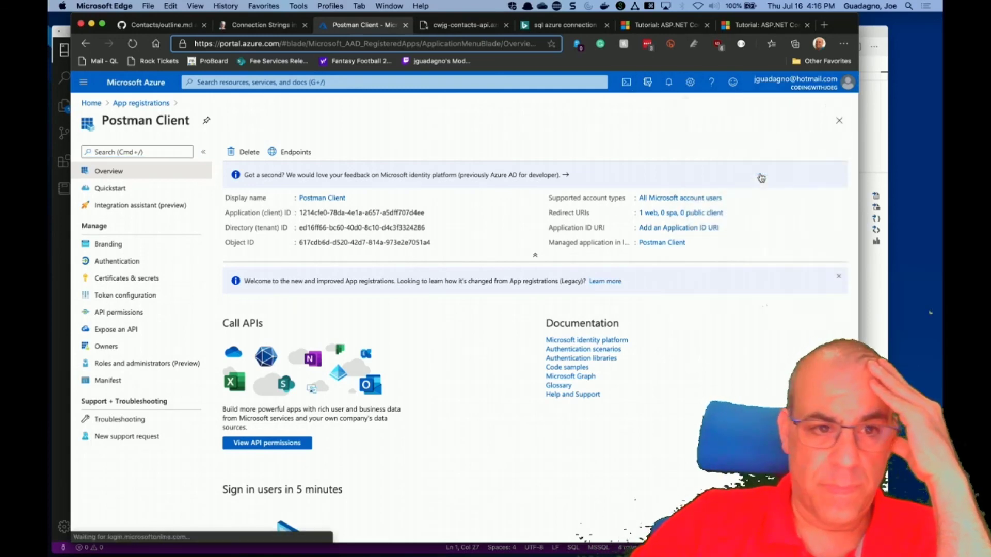
pyautogui.click(725, 392)
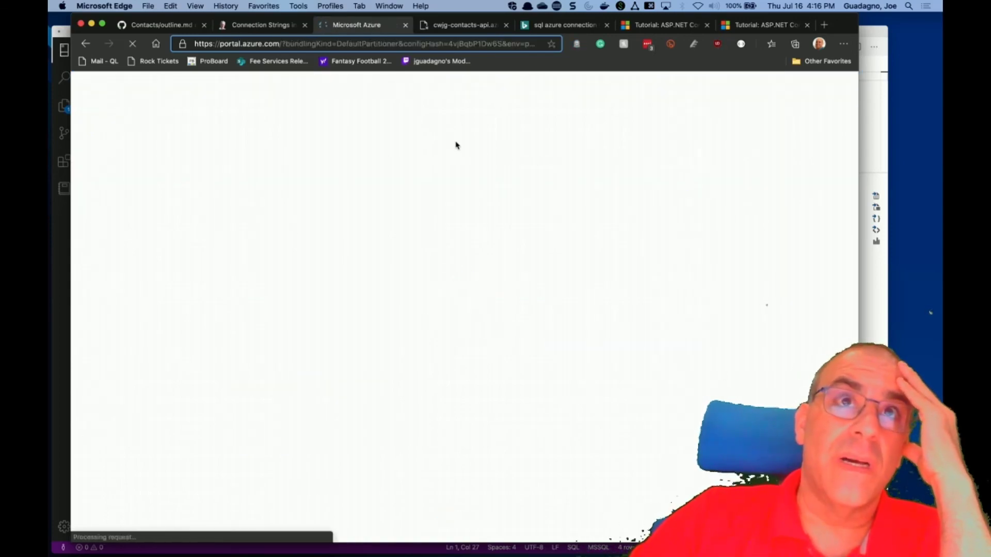
# Resend GET Contacts to cwjg-contacts-api, check the 200 OK JSON contacts, and select the base URL.
pyautogui.hotkey('ctrl', 'Right')
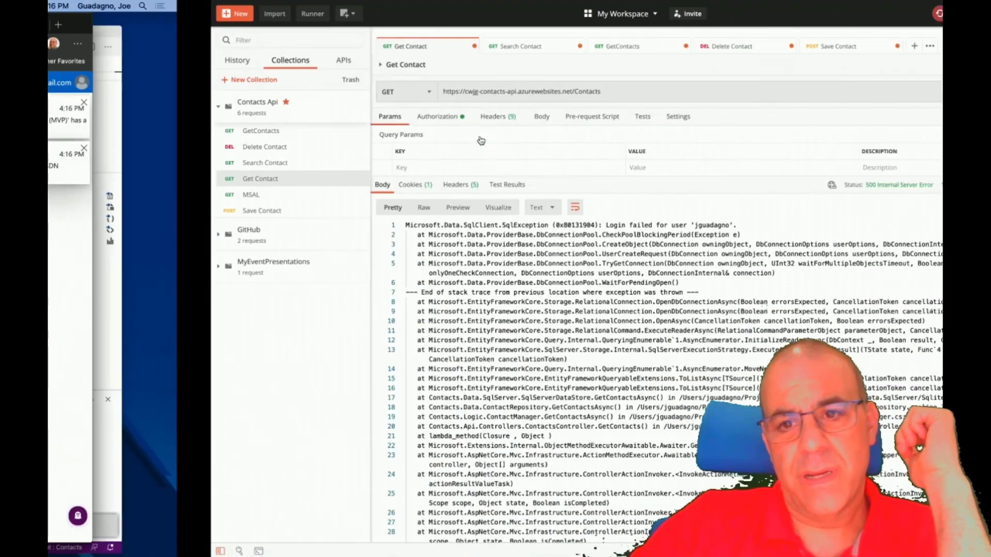
pyautogui.click(845, 92)
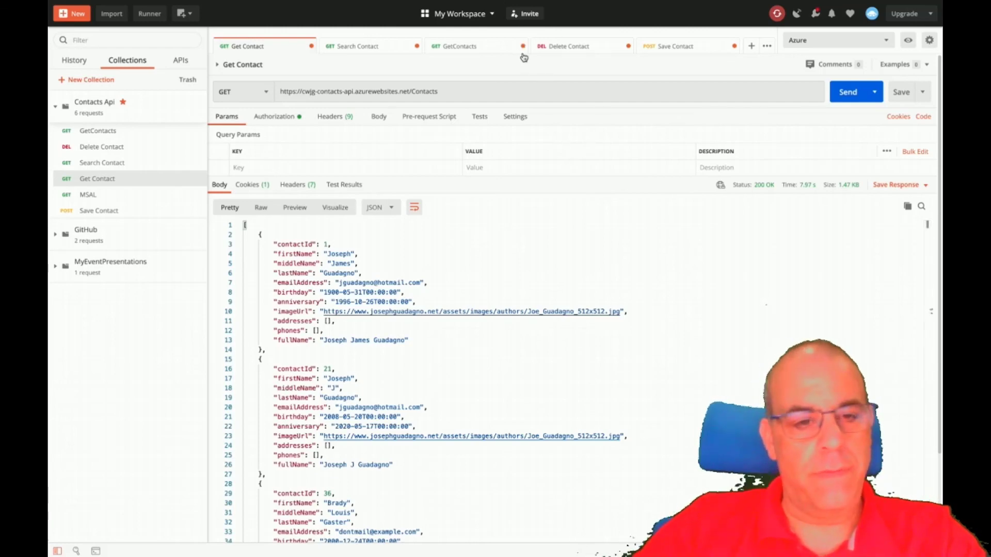
pyautogui.scroll(-5, 517, 270)
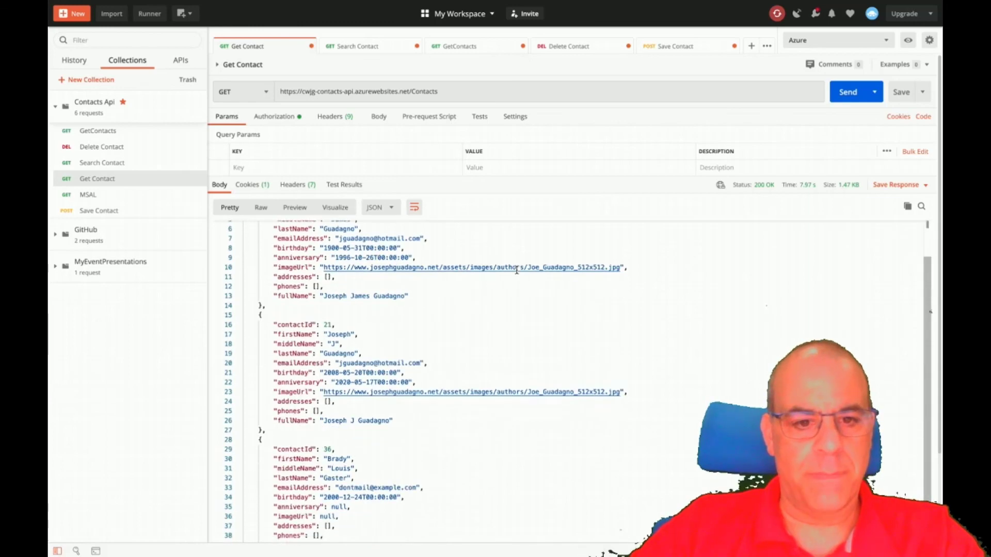
pyautogui.scroll(5, 517, 270)
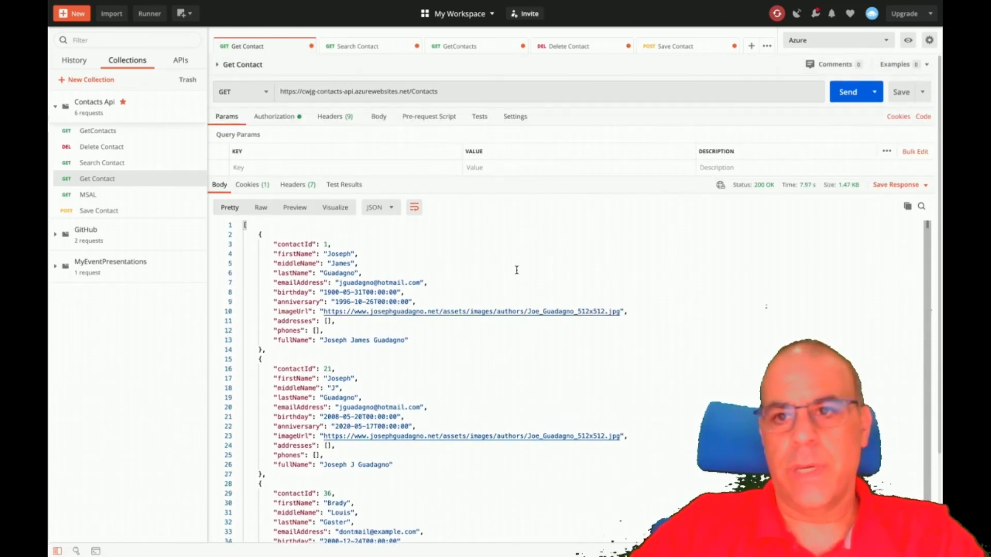
pyautogui.moveTo(408, 91); pyautogui.dragTo(203, 86)
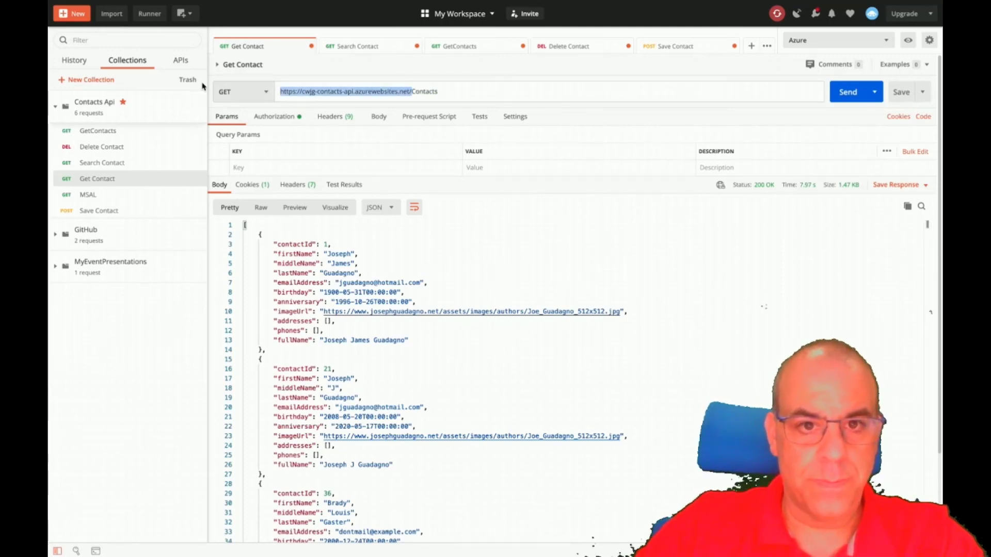
# Change the base URL to {{url}}/, send under Local (ECONNREFUSED), then switch the environment back to Azure.
pyautogui.write('{{ur')
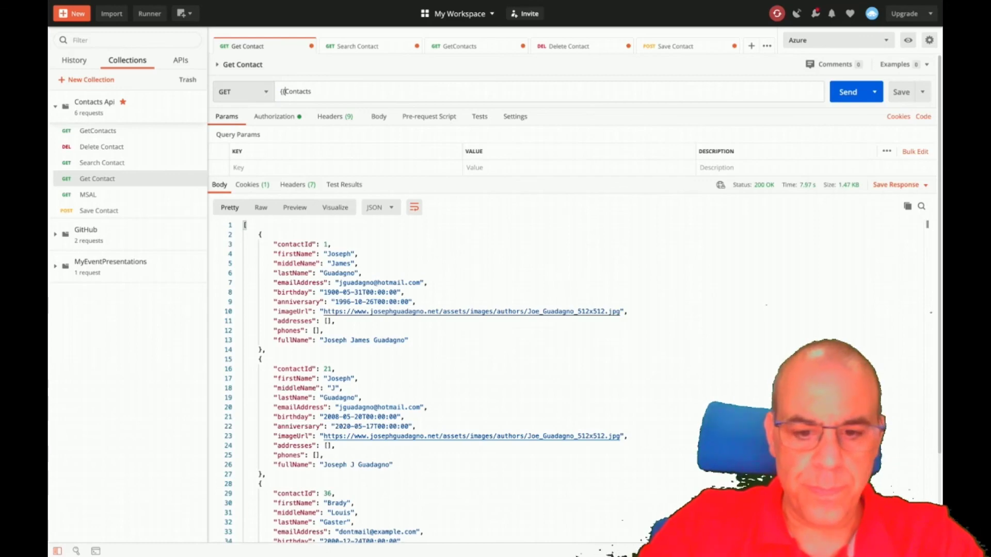
pyautogui.write('l}}/')
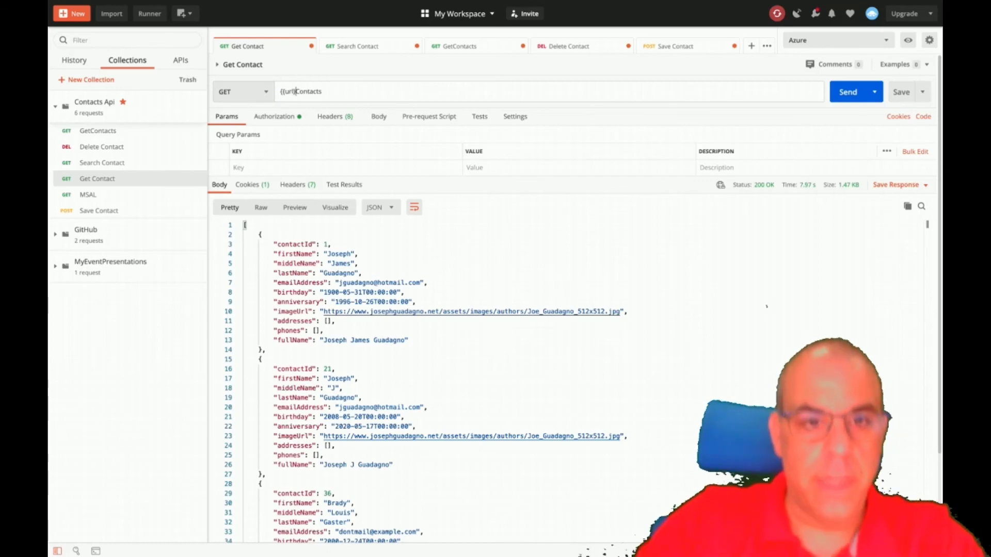
pyautogui.click(848, 92)
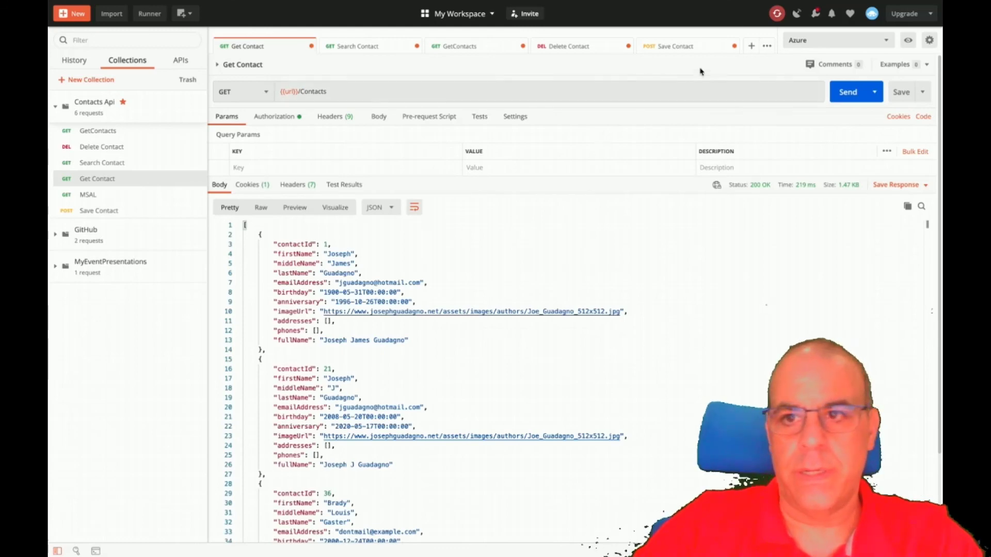
pyautogui.click(857, 41)
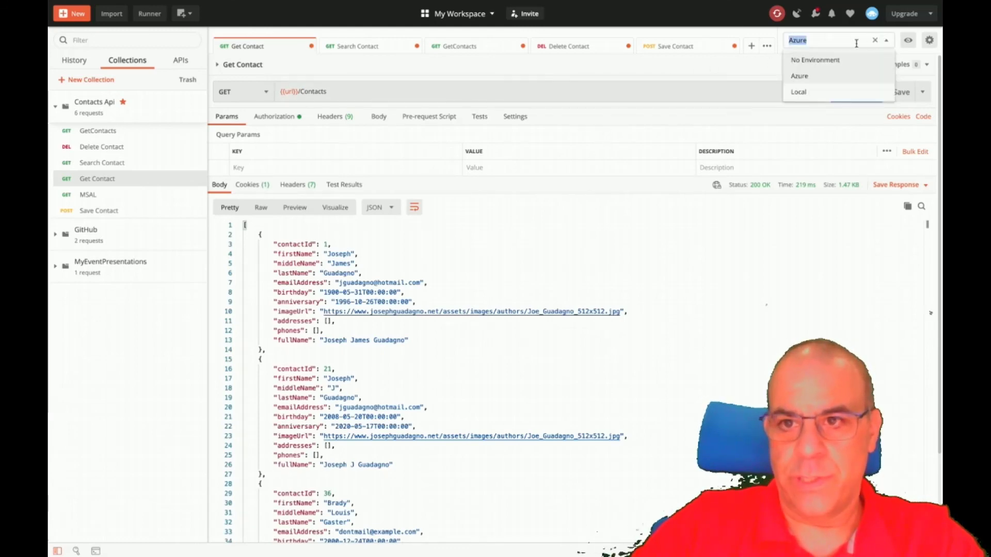
pyautogui.click(801, 92)
pyautogui.click(840, 95)
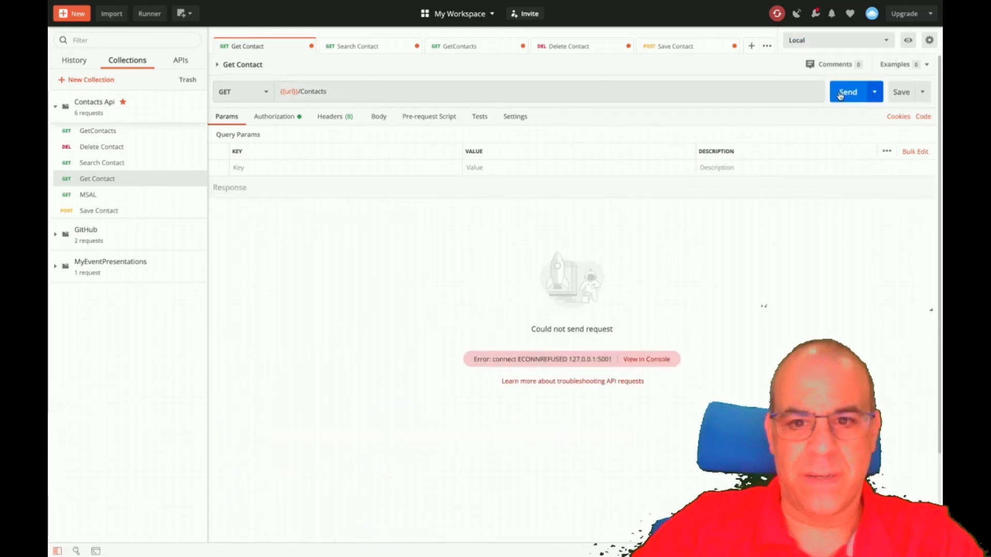
pyautogui.click(864, 35)
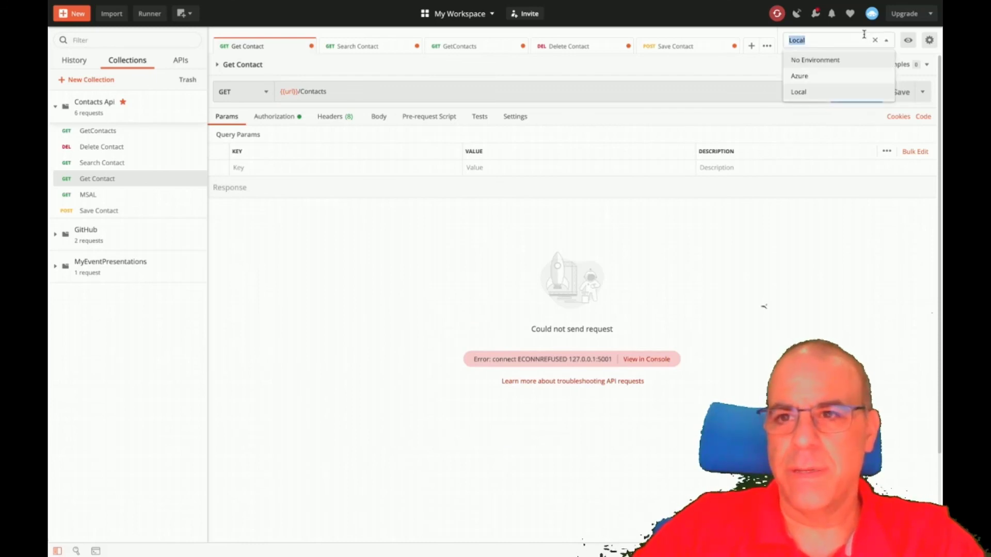
pyautogui.click(808, 78)
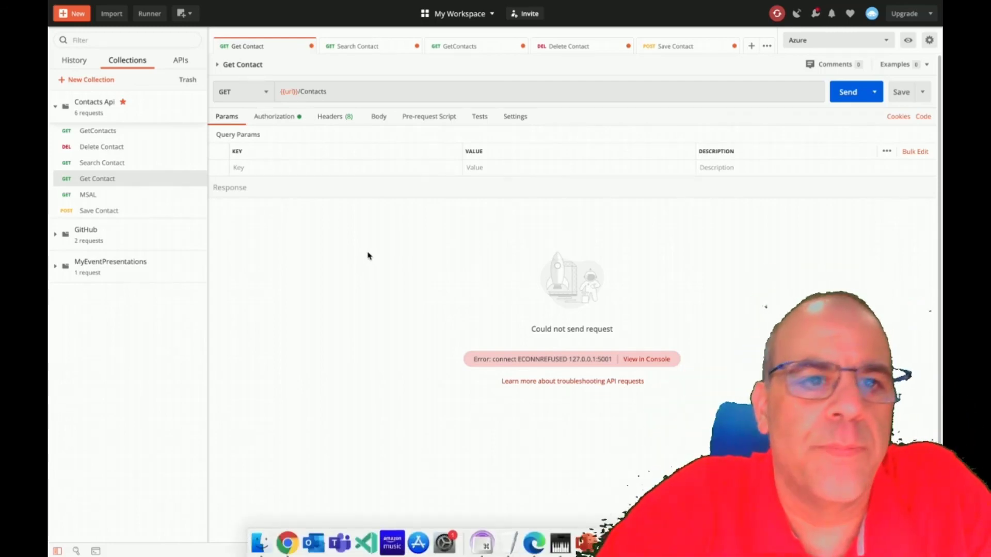
# Bring up the Postman Console and clear its request log.
pyautogui.hotkey('alt', 'Tab')
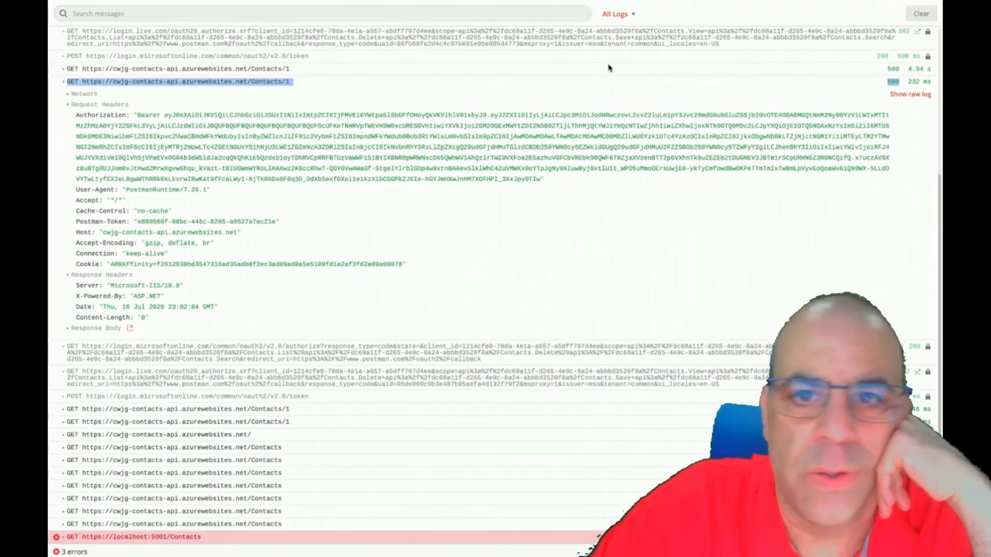
pyautogui.click(920, 21)
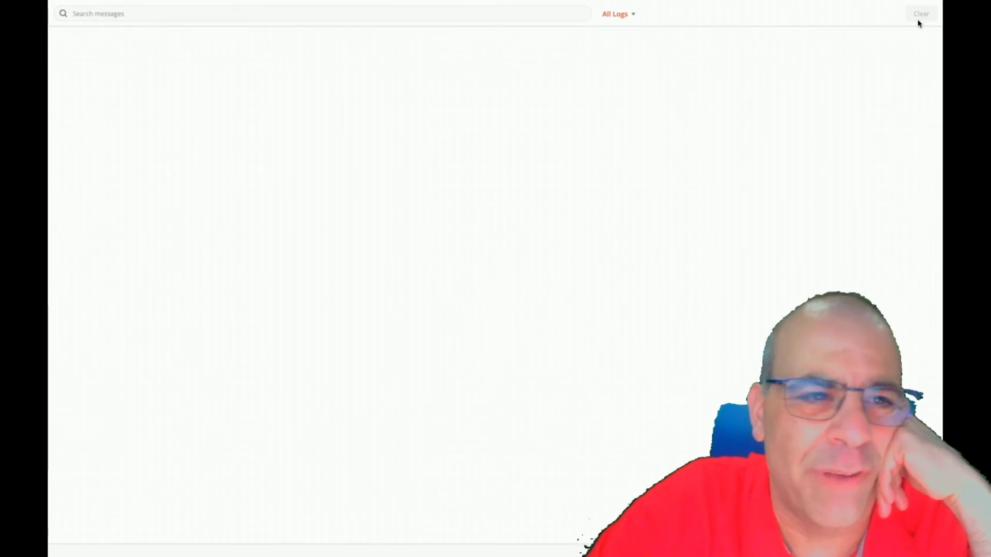